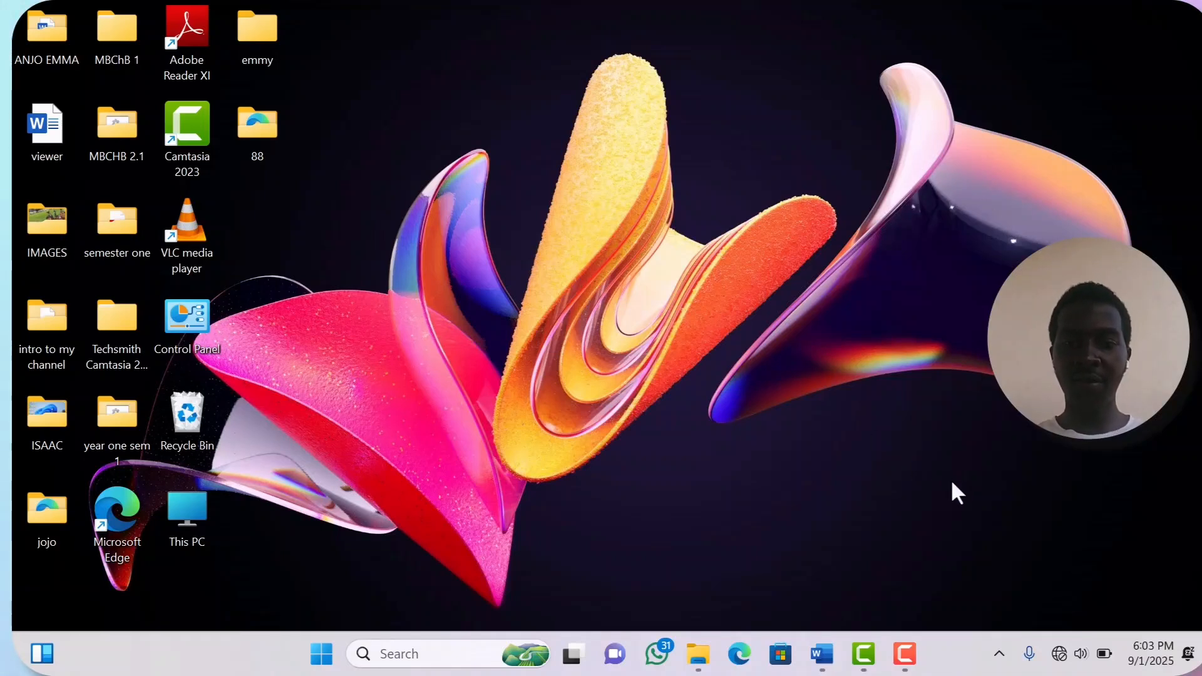
- In Document3, type the right-indented address: Dean of Students, Gulu University, P.O. Box, Gulu, Uganda
mouse_move(821, 654)
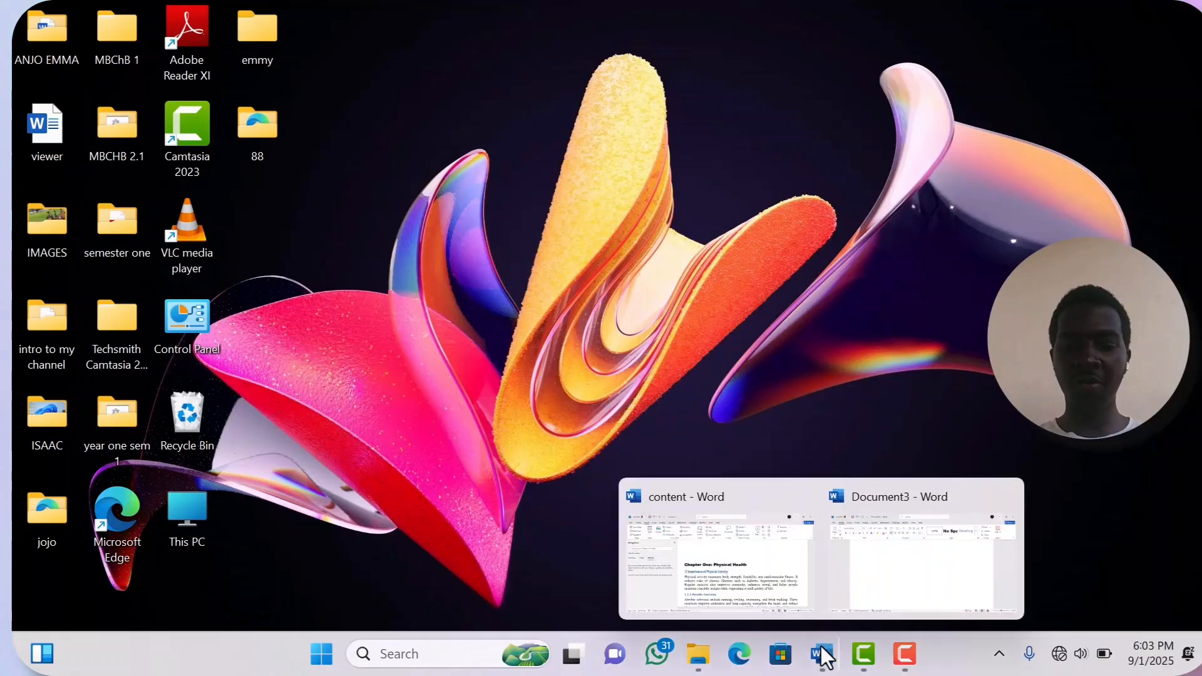
click(915, 579)
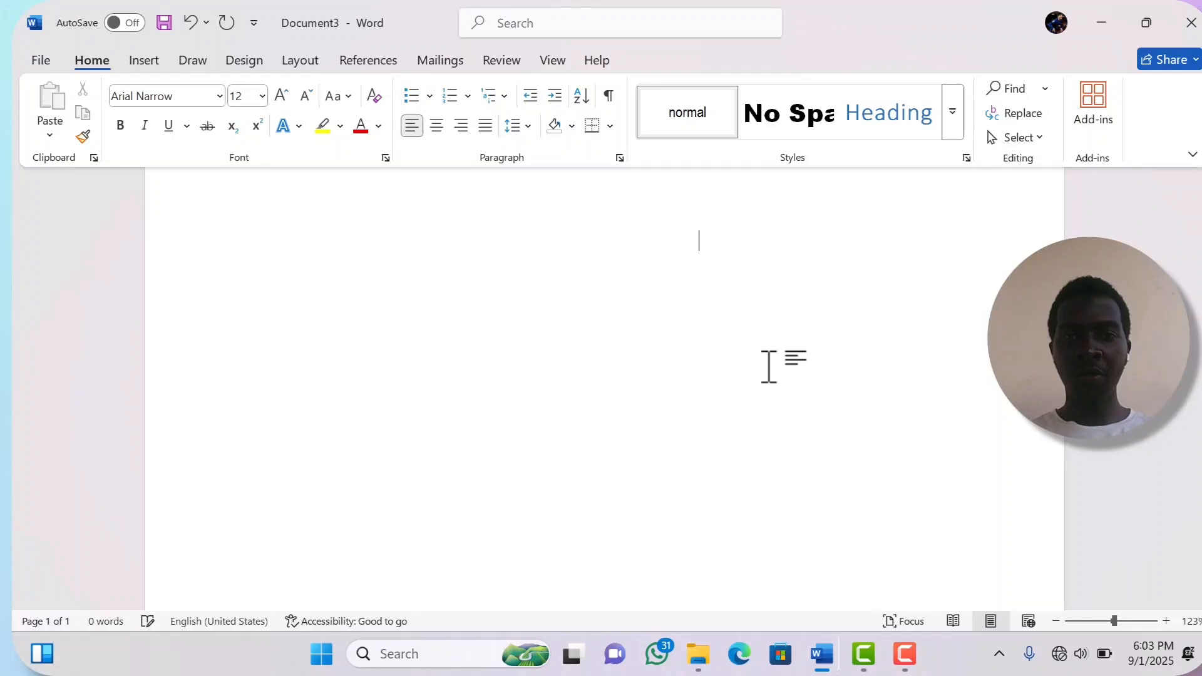
text(De)
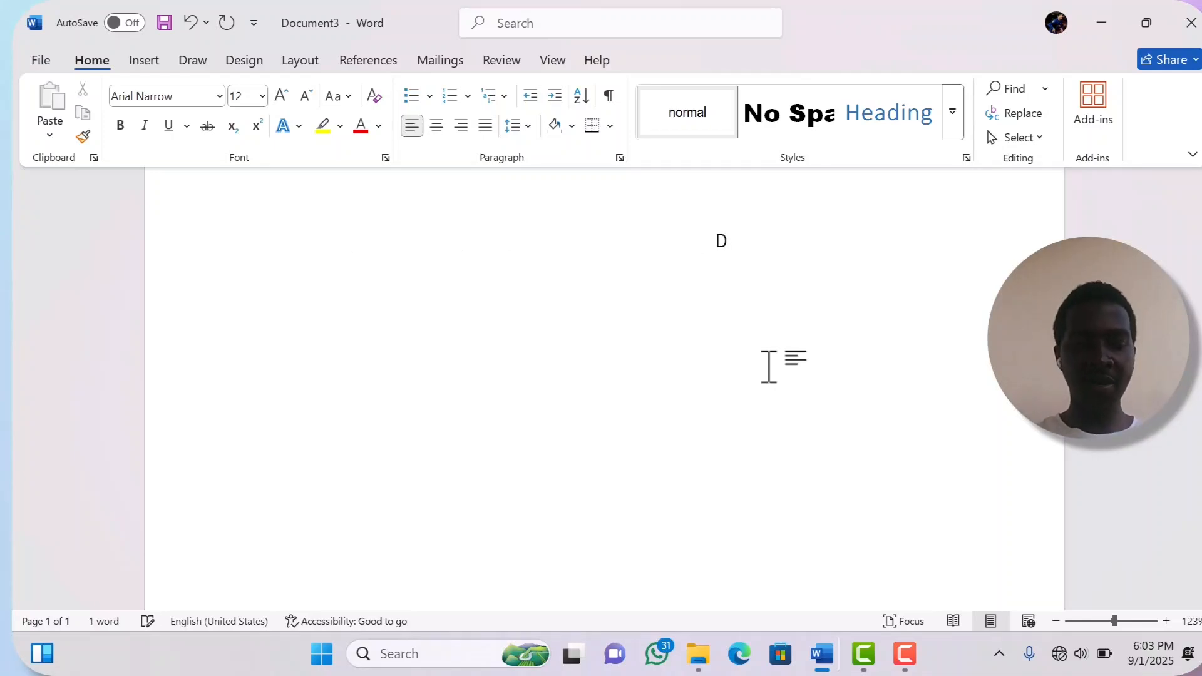
text(an o)
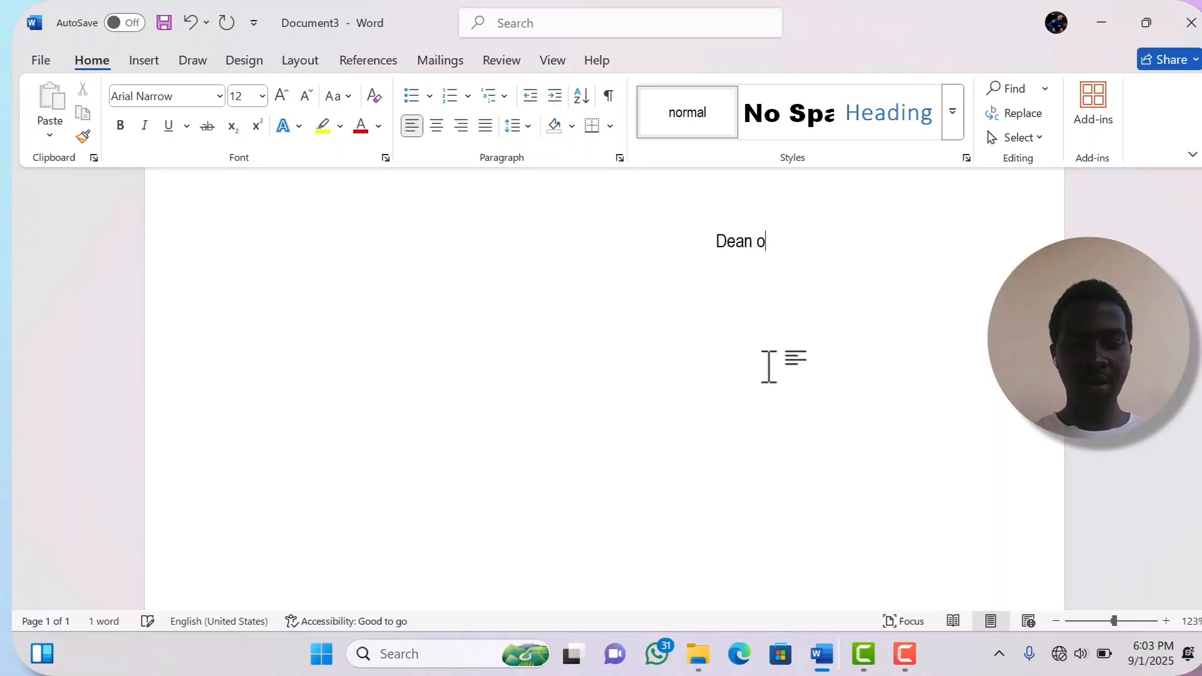
text(f Students)
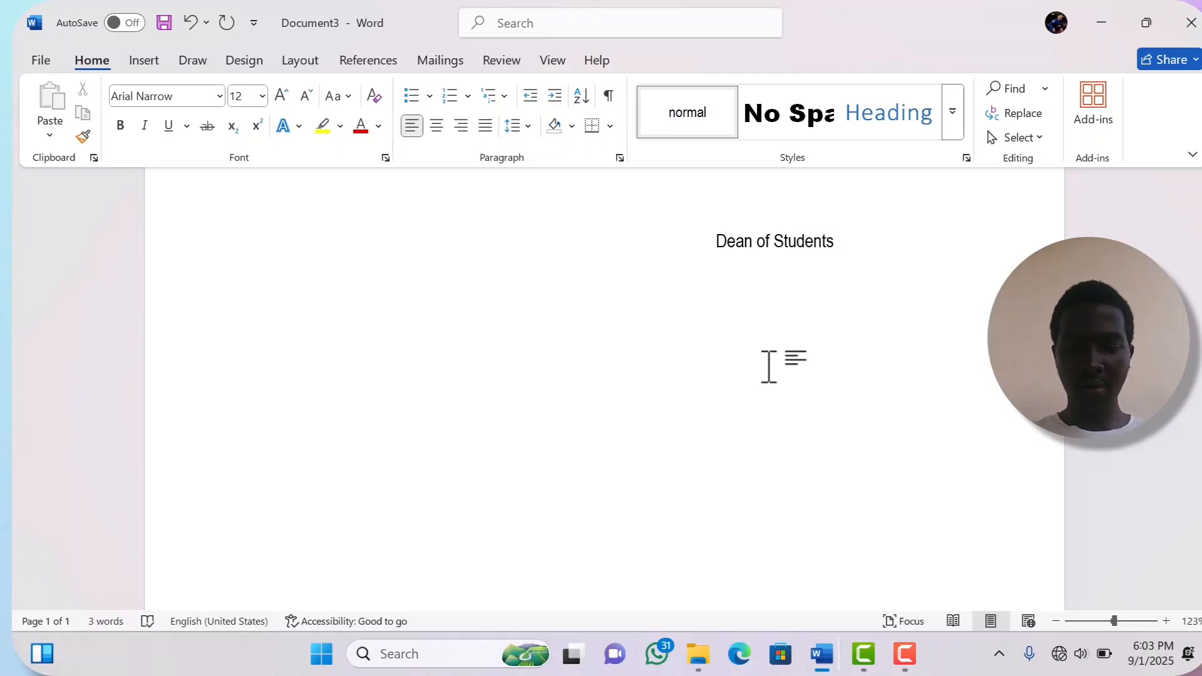
text(,           )
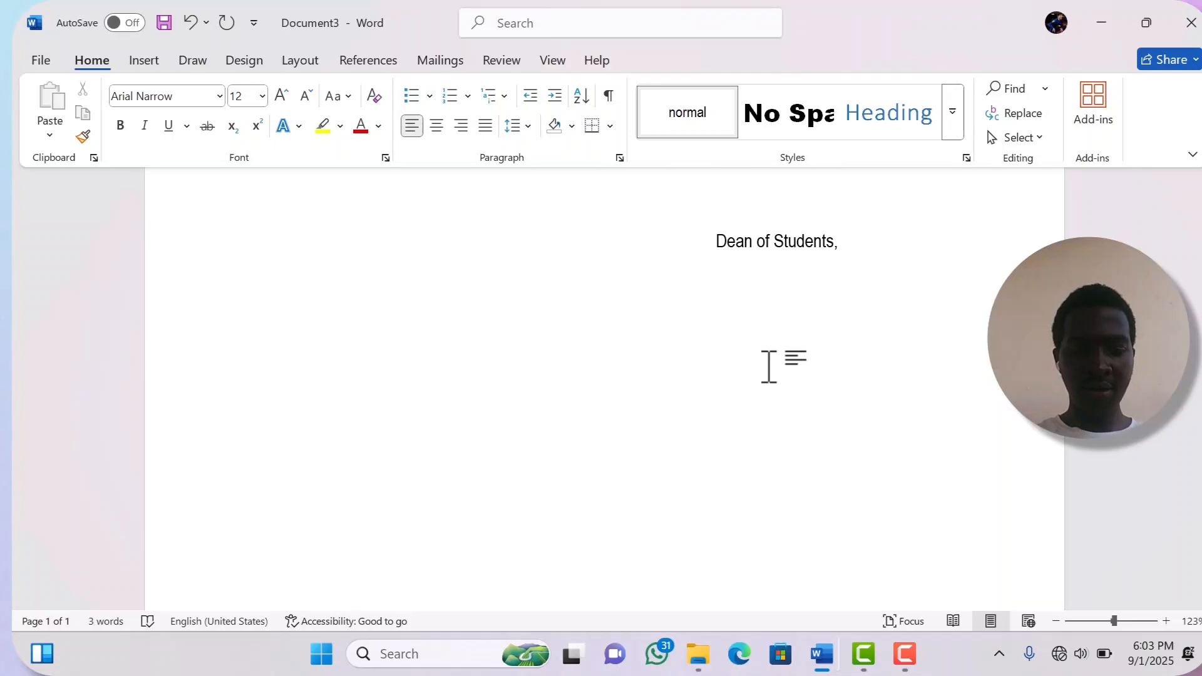
text(                     Gulu)
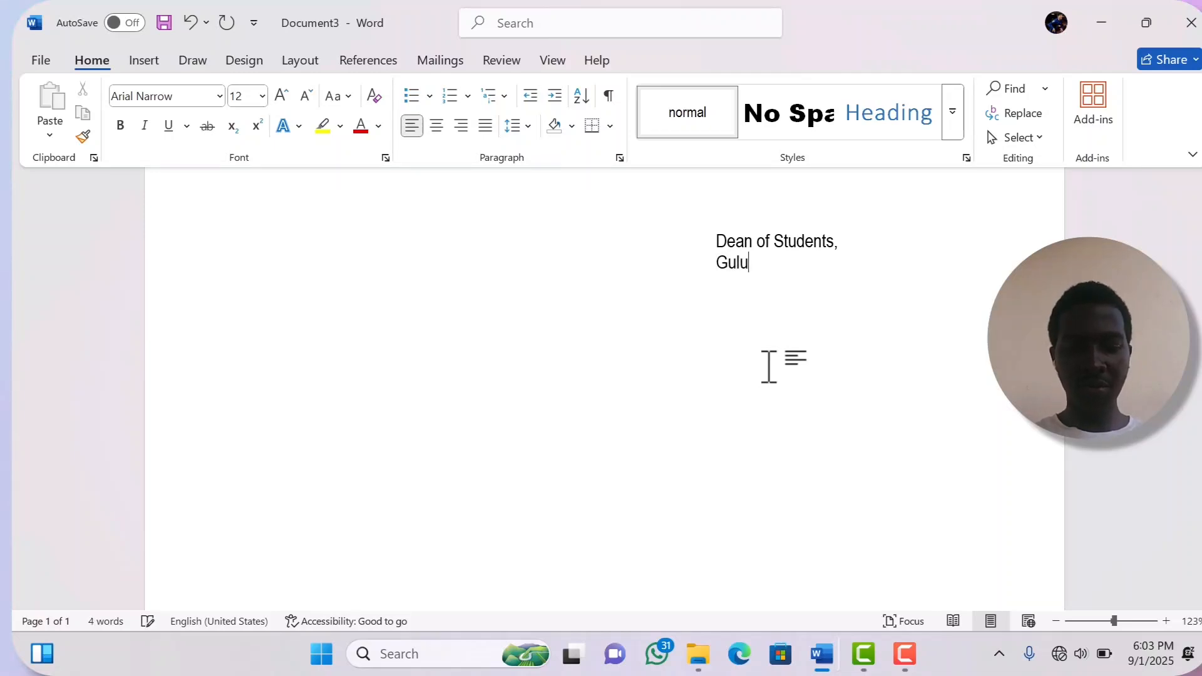
text( Uni)
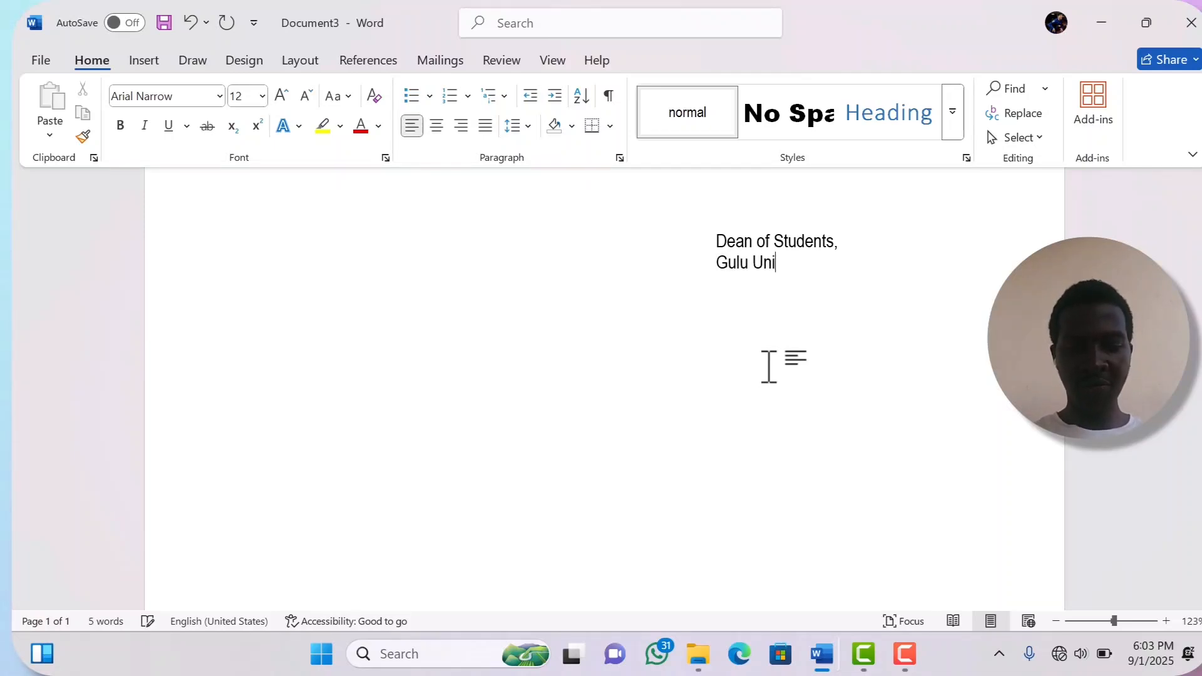
text(versi)
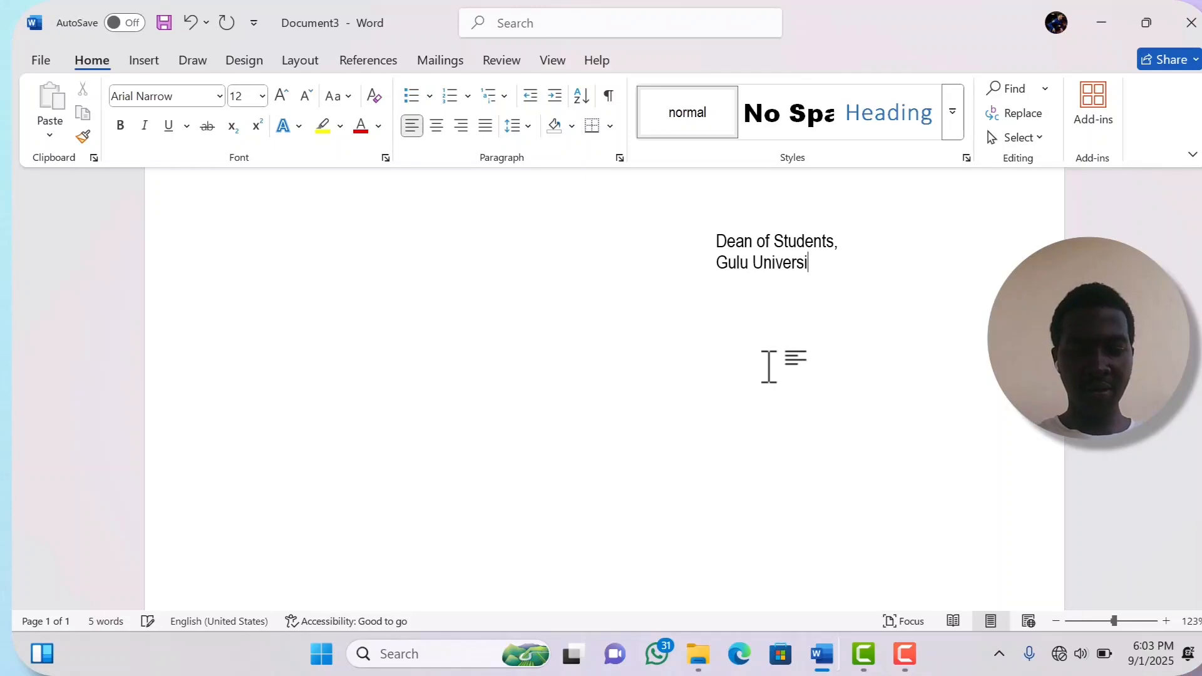
text(ty,                                                                                      )
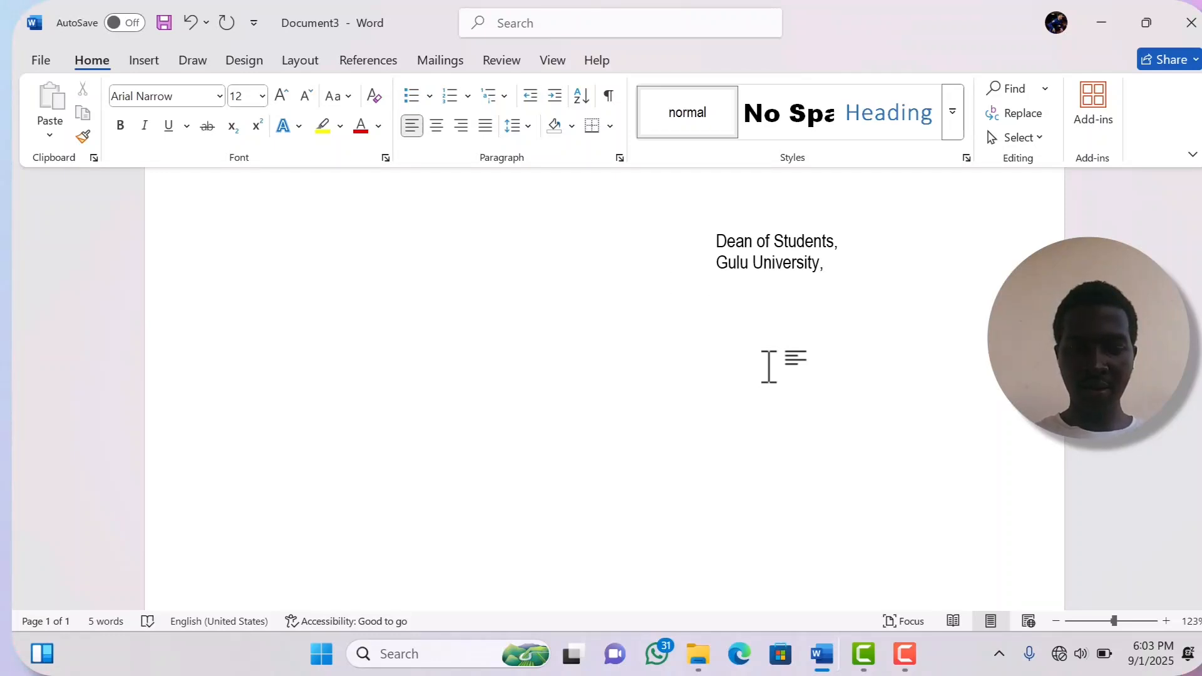
text( P.O )
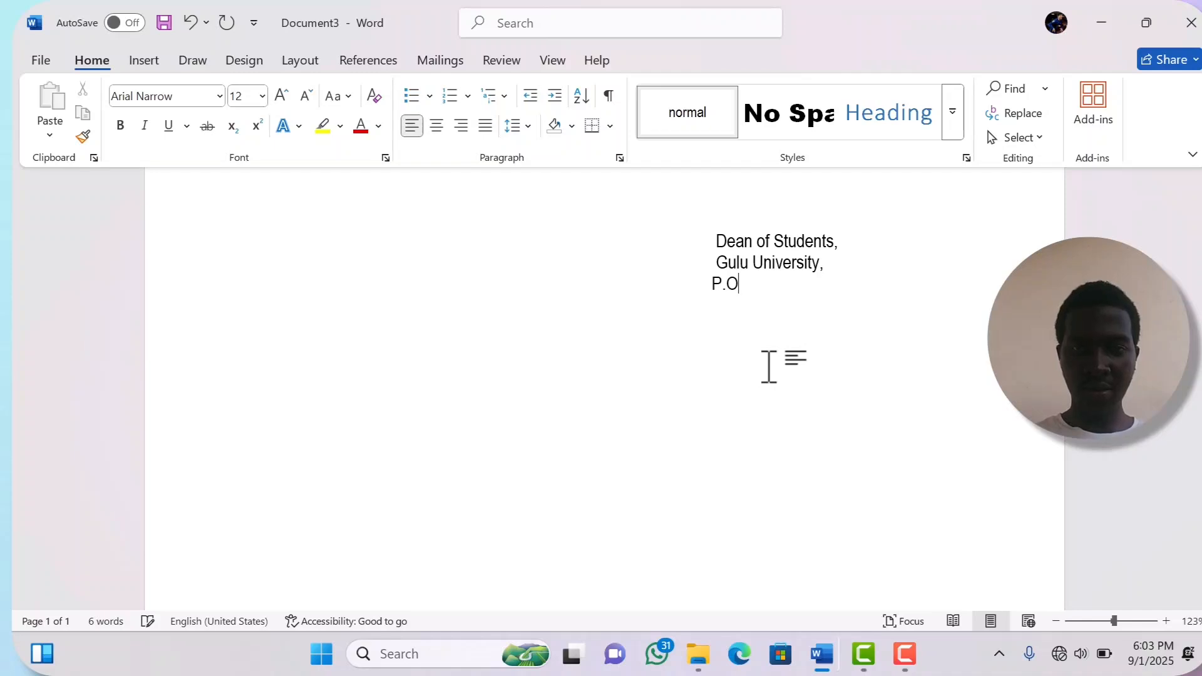
text(Box)
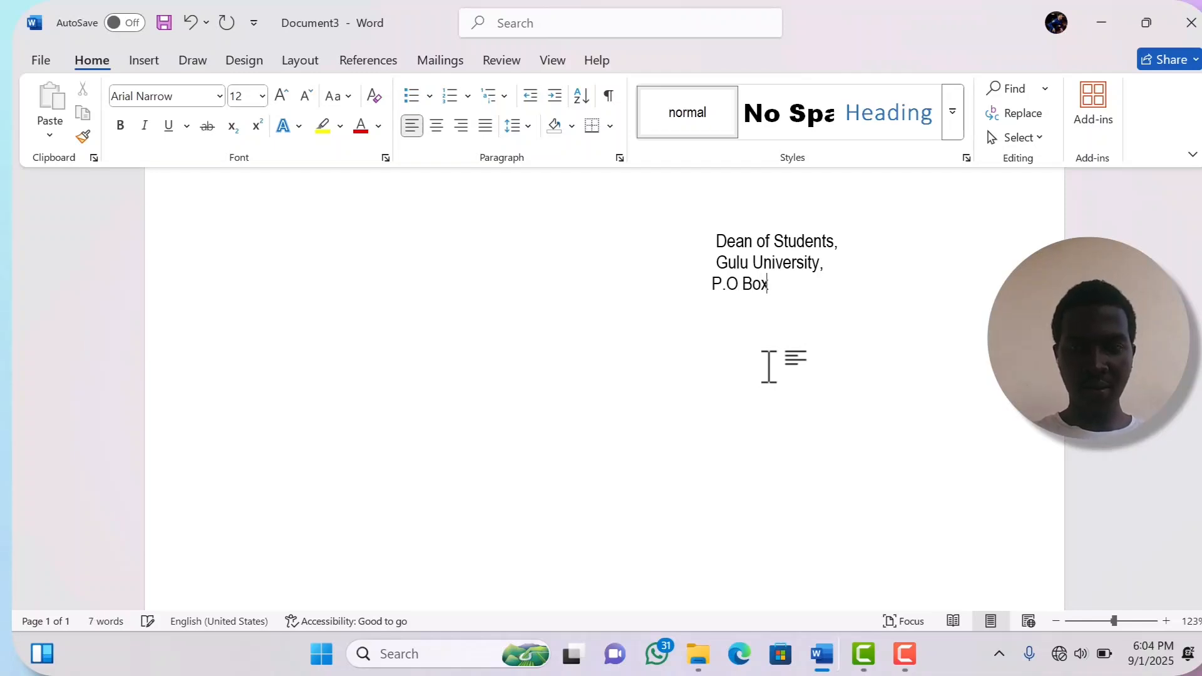
text( 2)
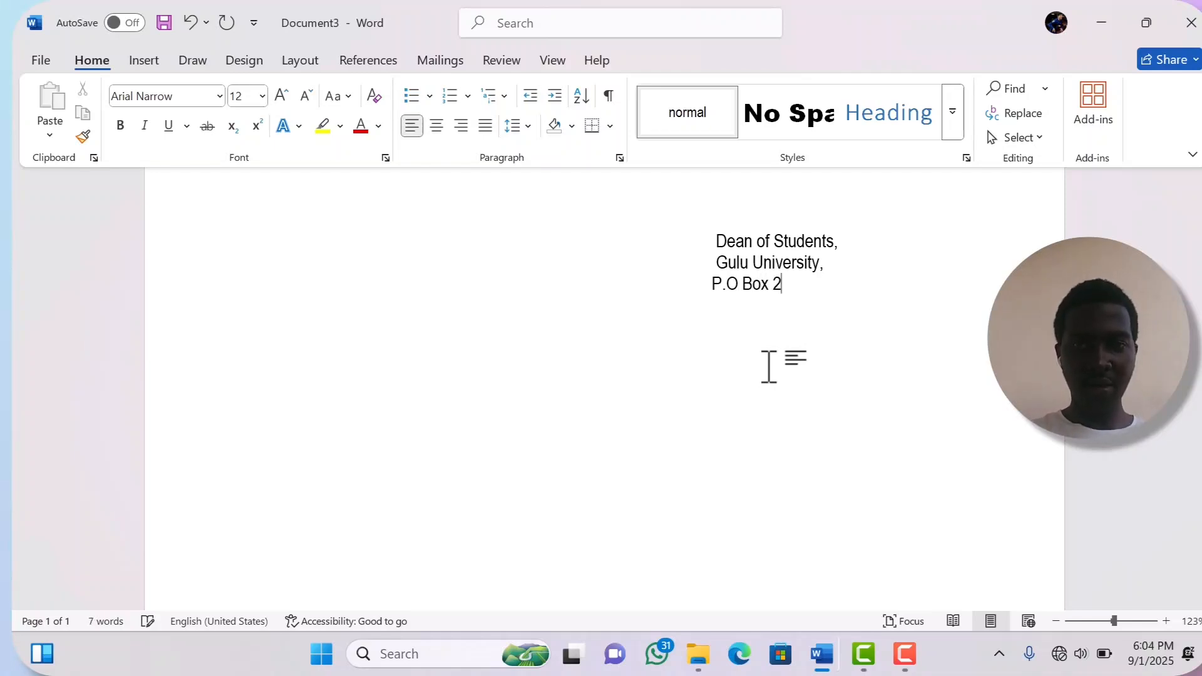
text(144,)
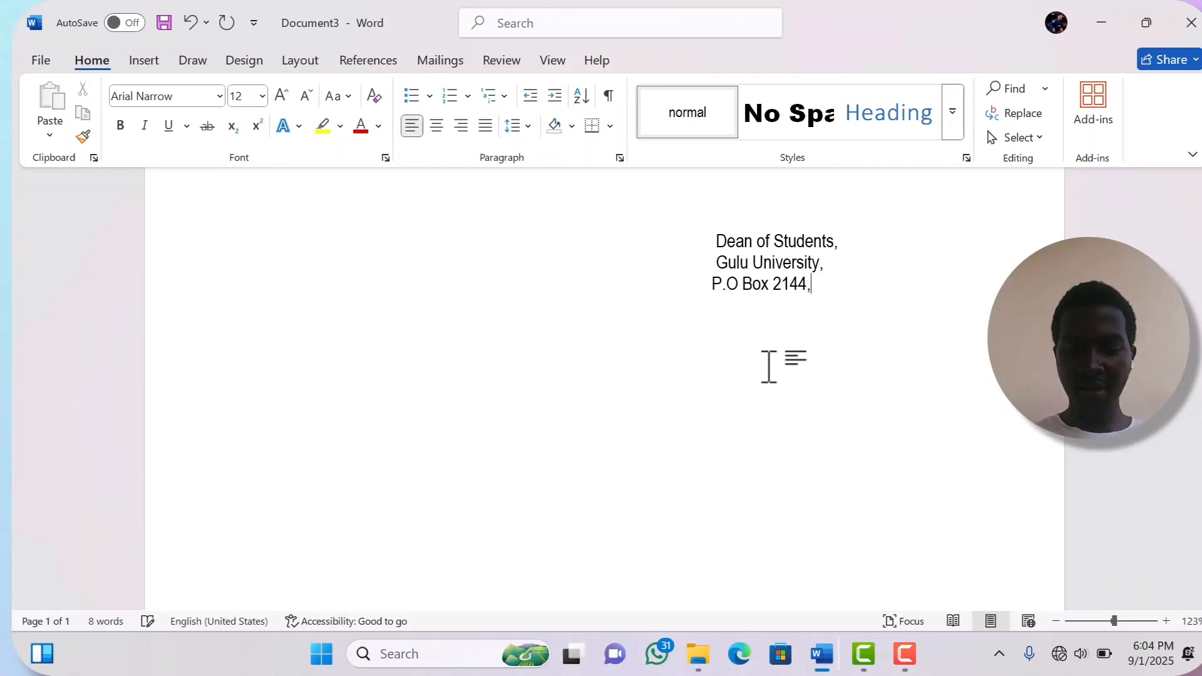
key(Return)
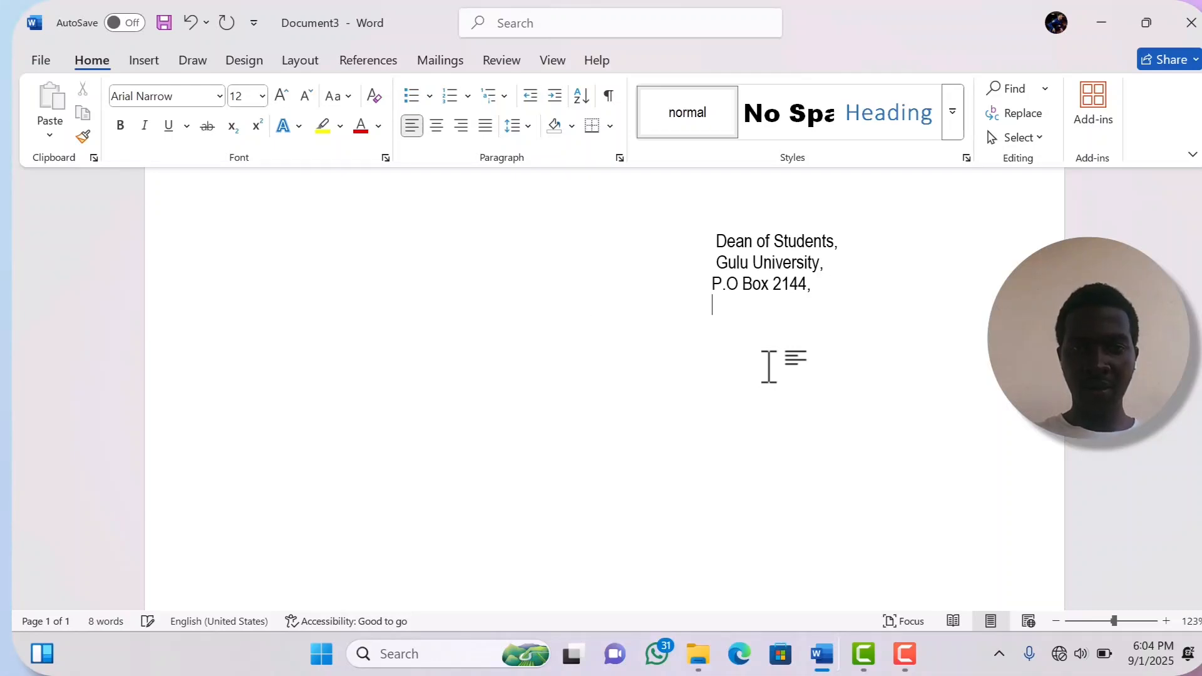
text(D)
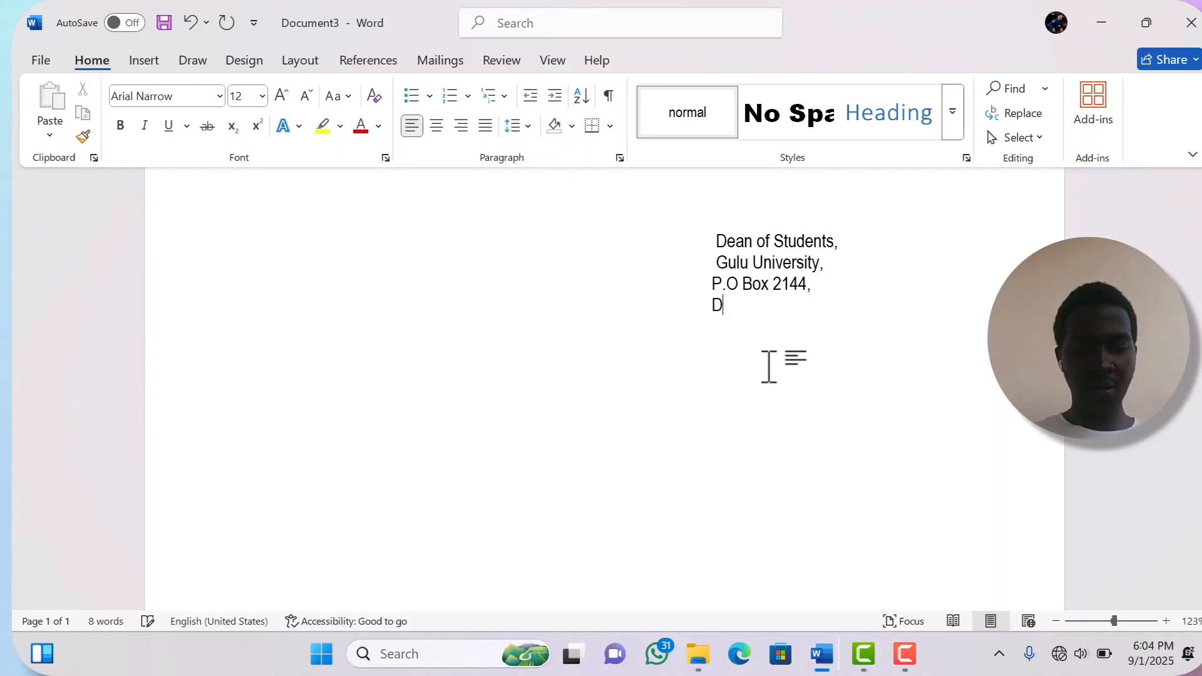
key(BackSpace)
text(Gulu)
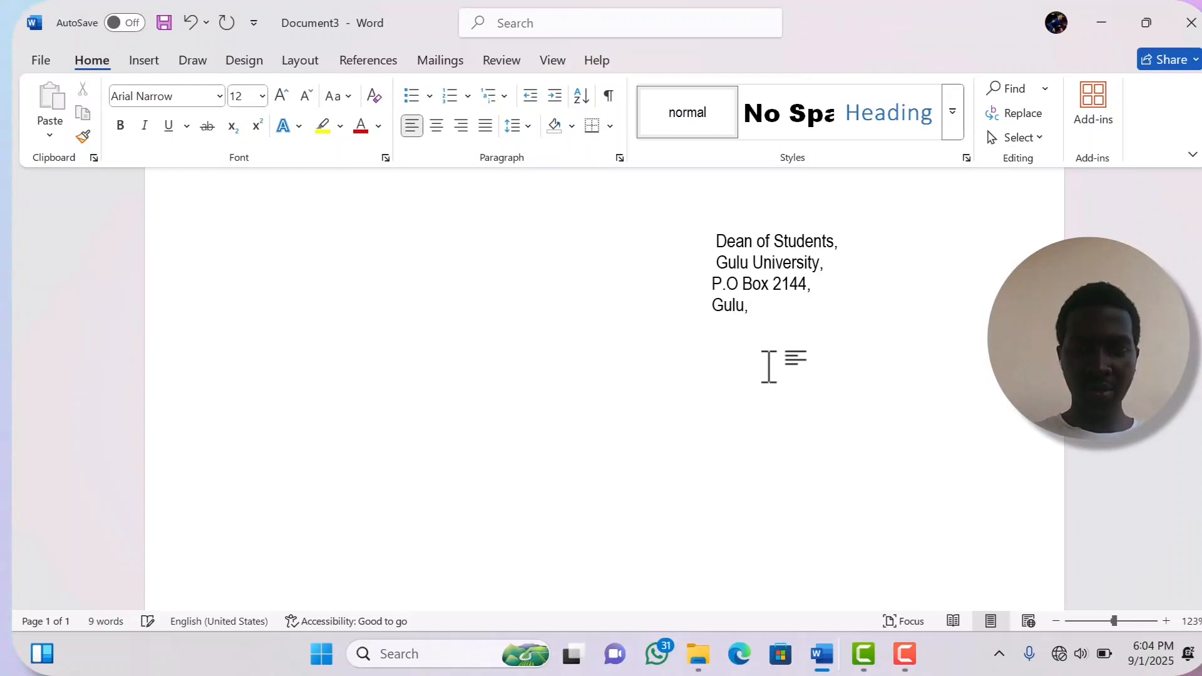
text(, Uganda)
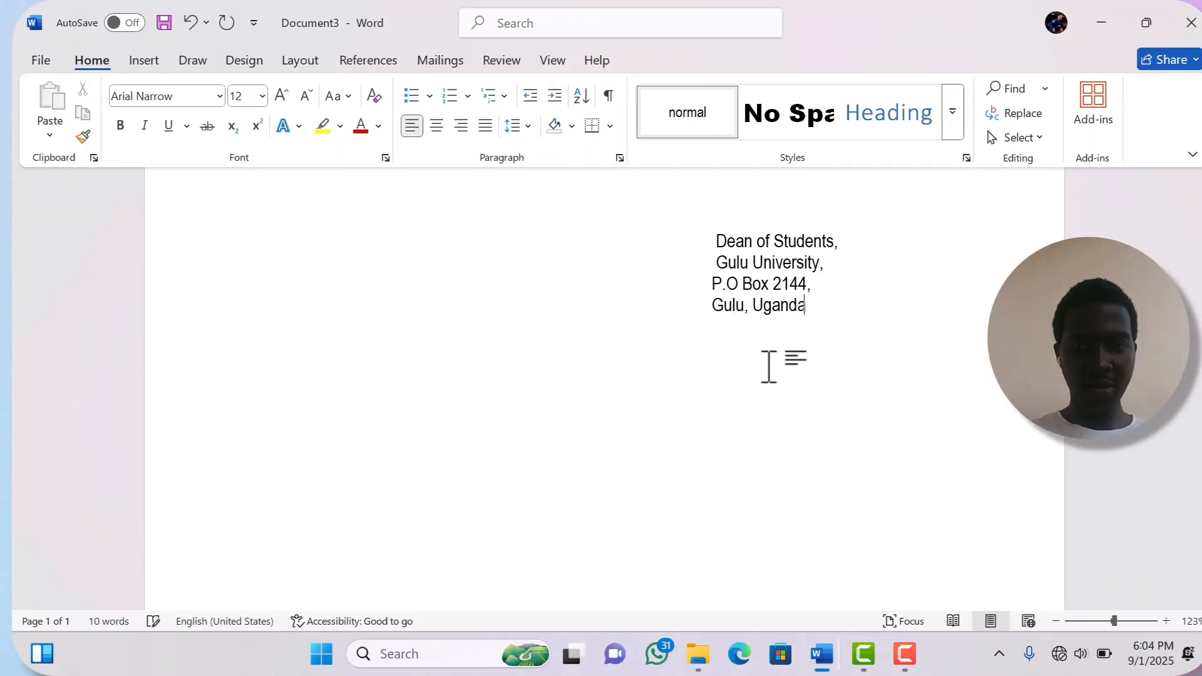
text(.)
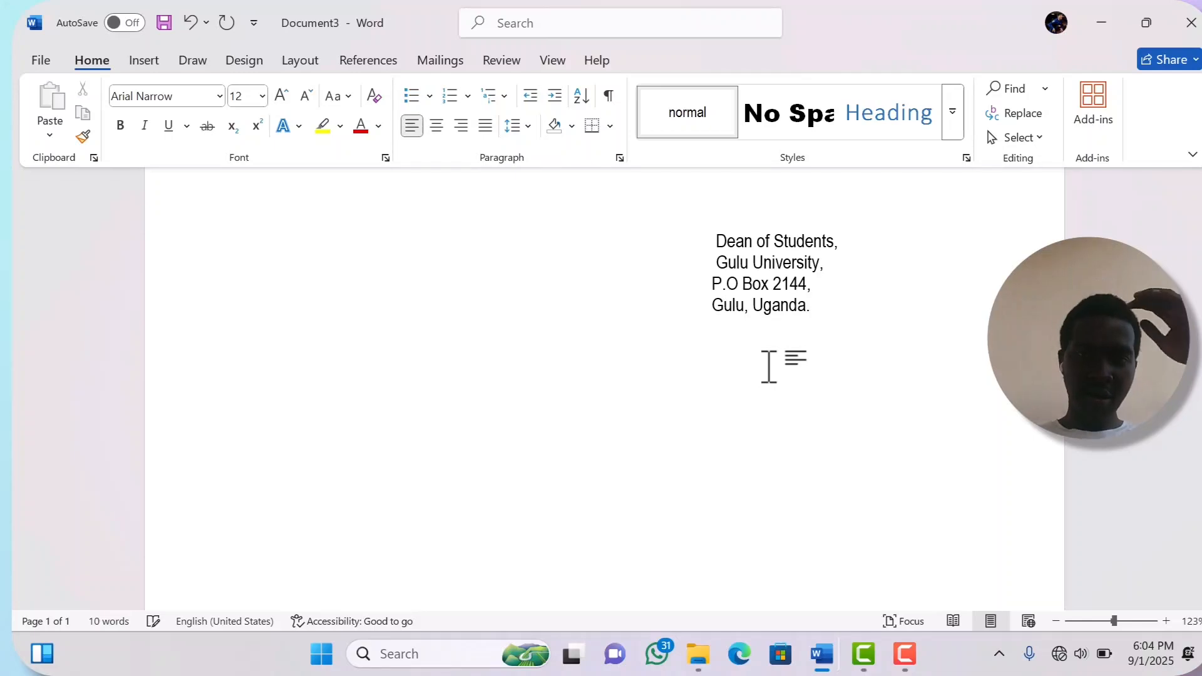
key(Return)
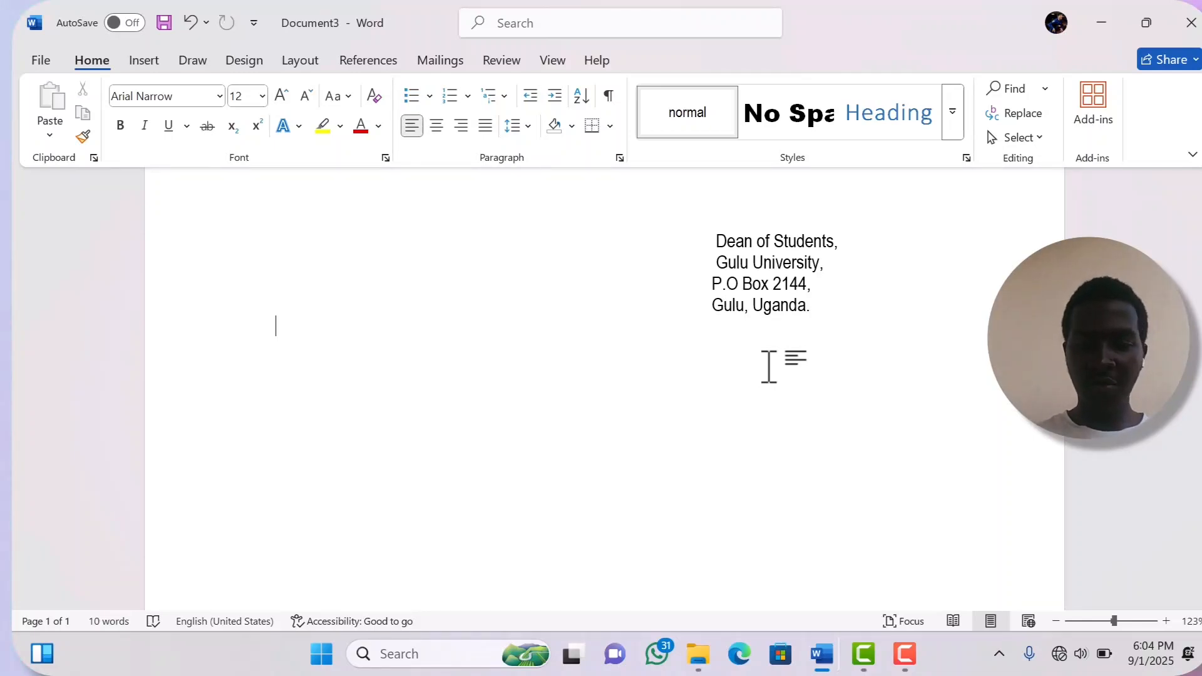
- Start the sender block with an empty '[ ],' line, then 'Faculty of Medicine,' and 'Gulu University,'
text({)
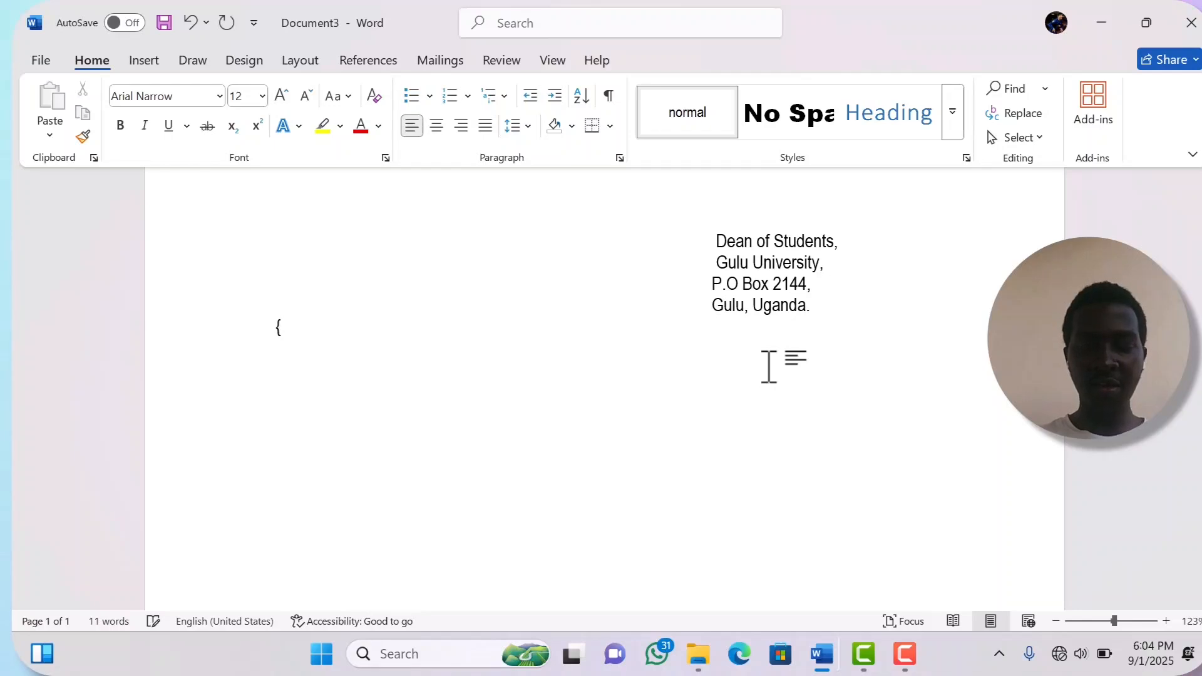
key(BackSpace)
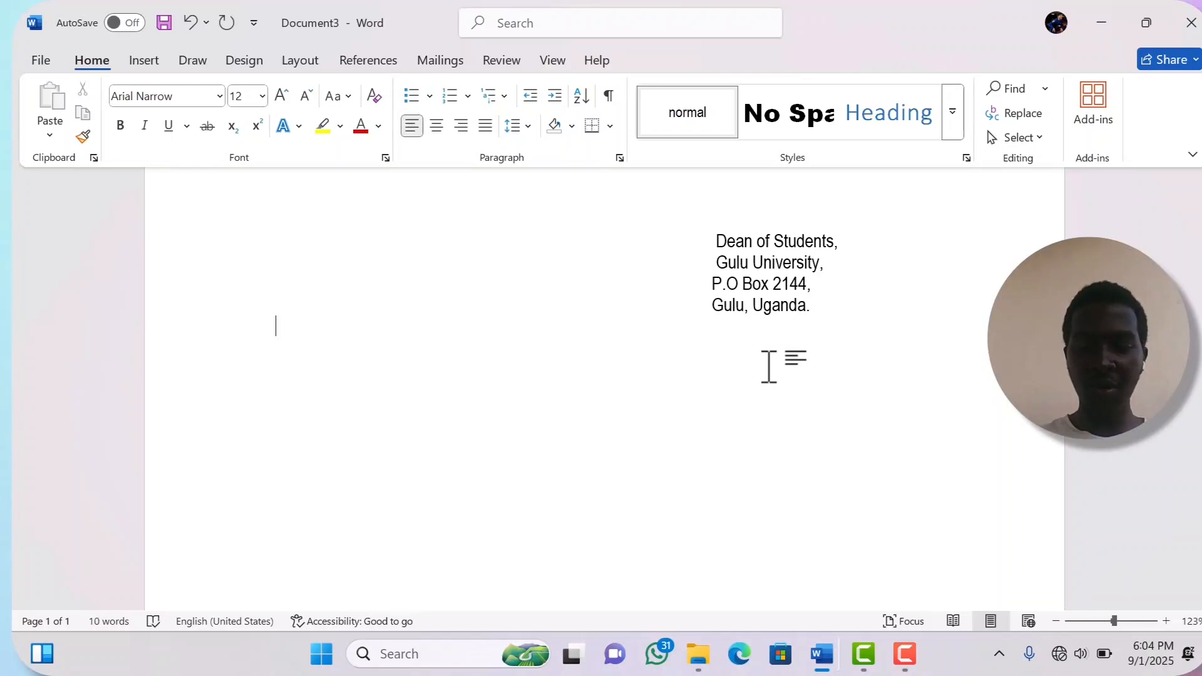
text({)
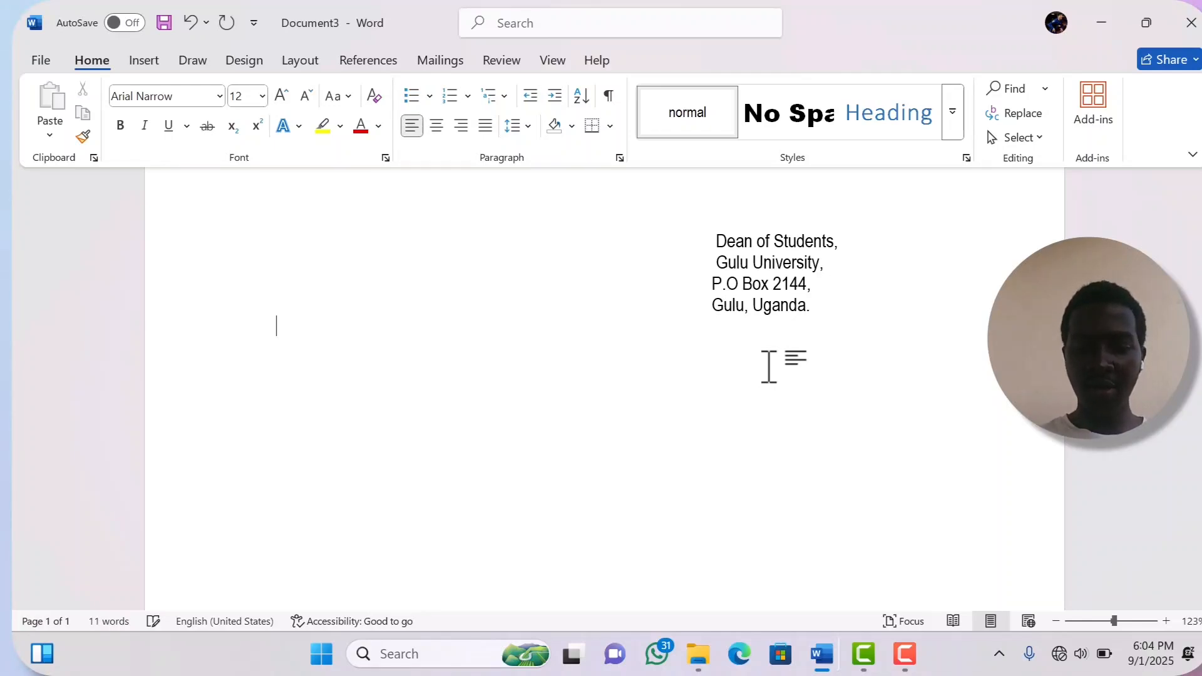
key(BackSpace)
text([)
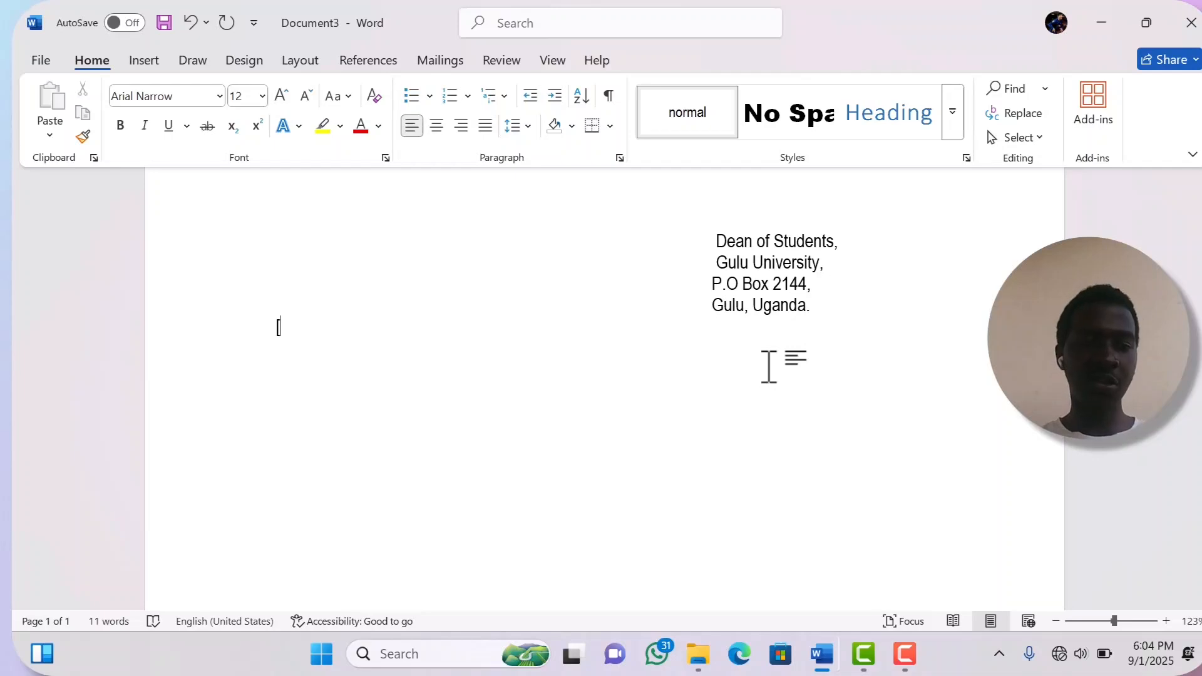
text(])
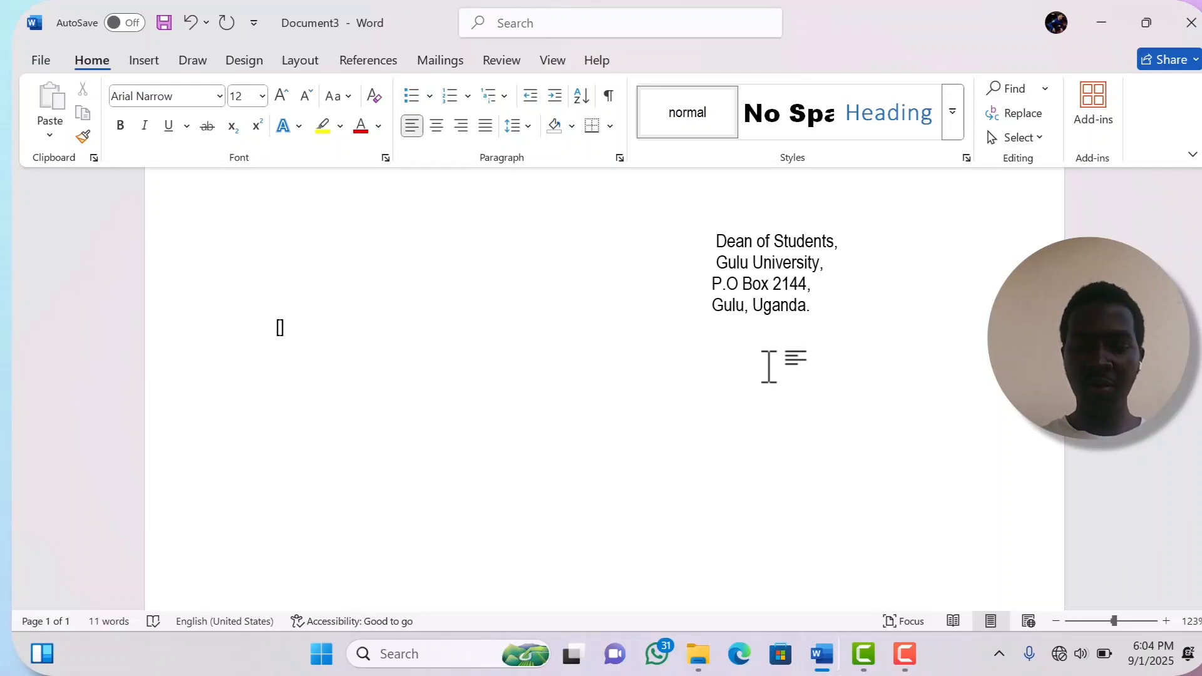
key(Left)
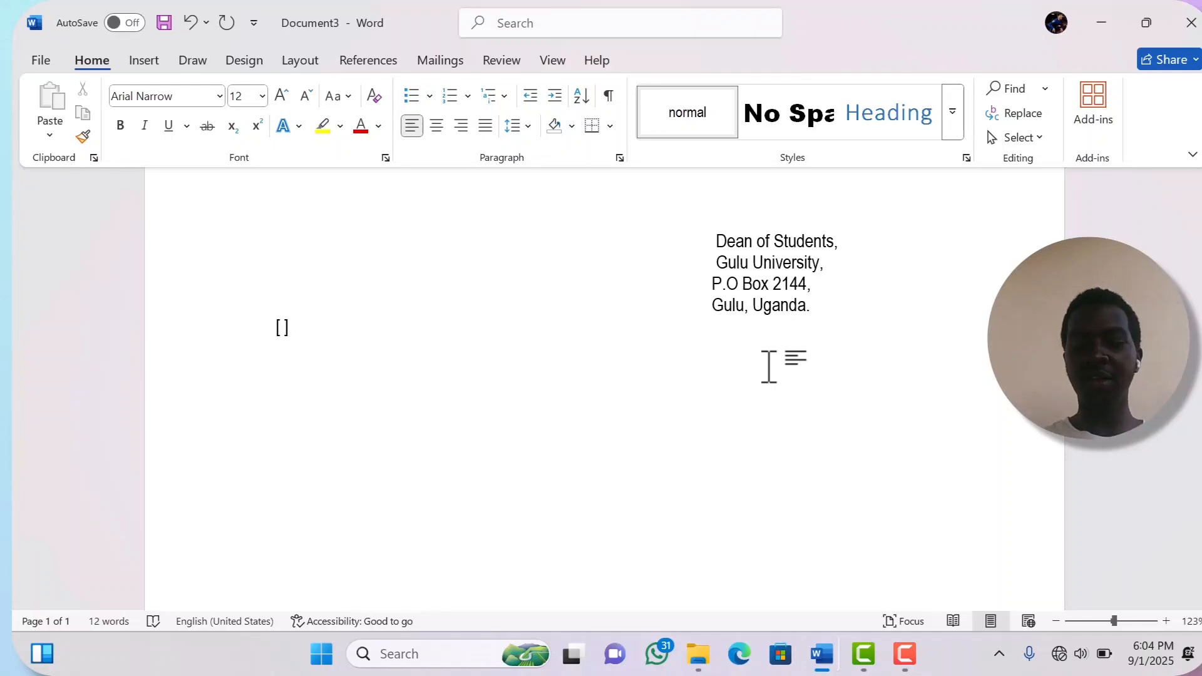
text(,)
key(Return)
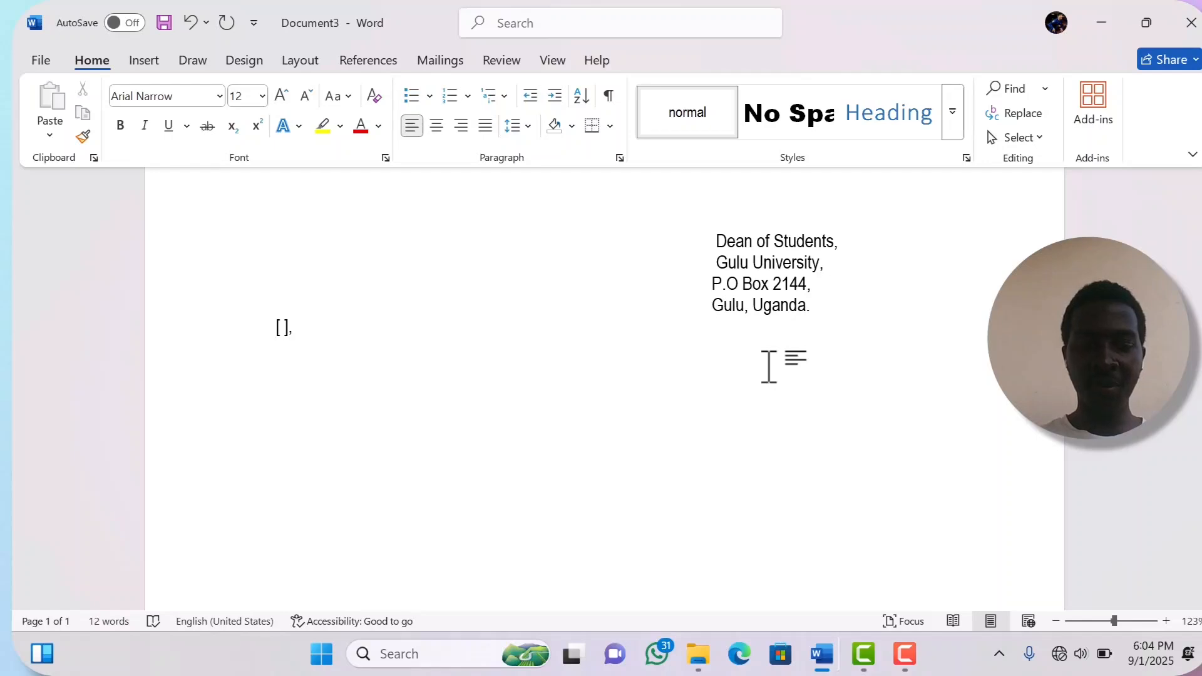
text(G)
key(BackSpace)
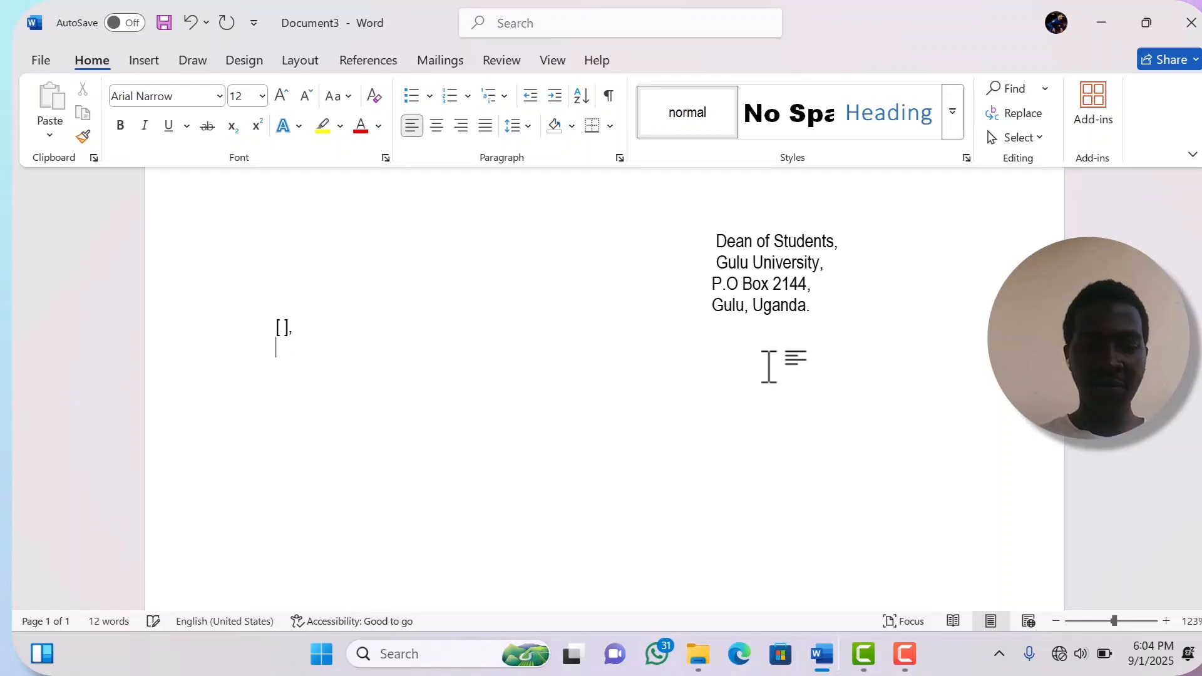
text(Facul)
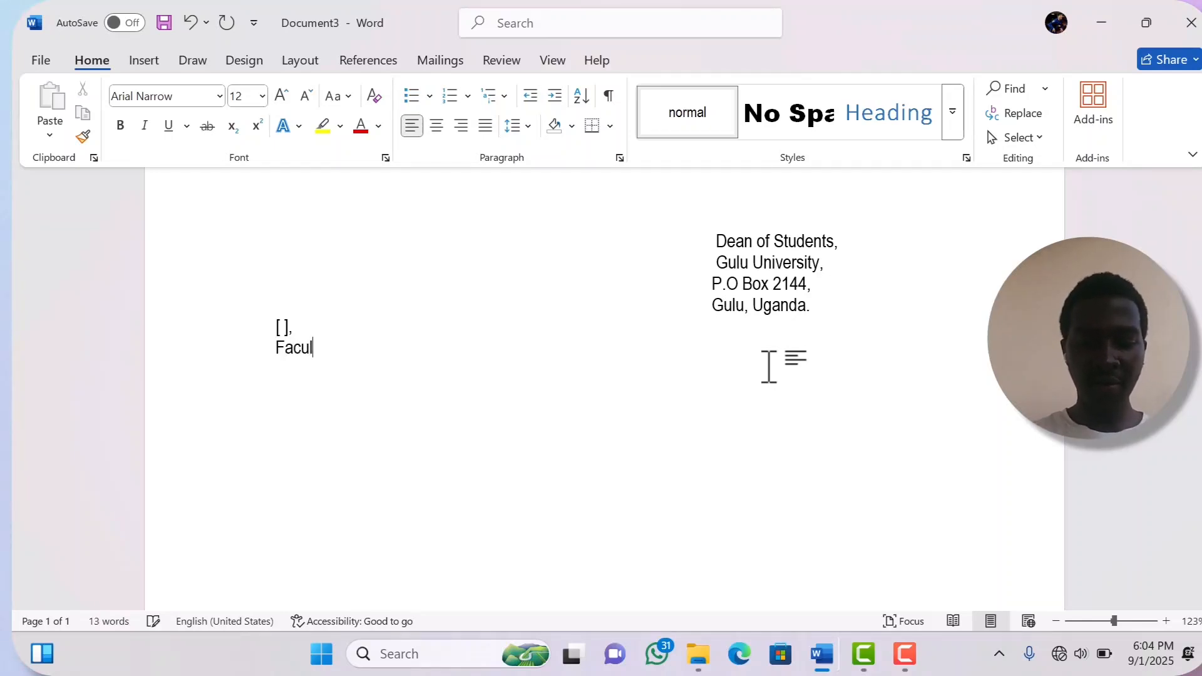
text(ty of )
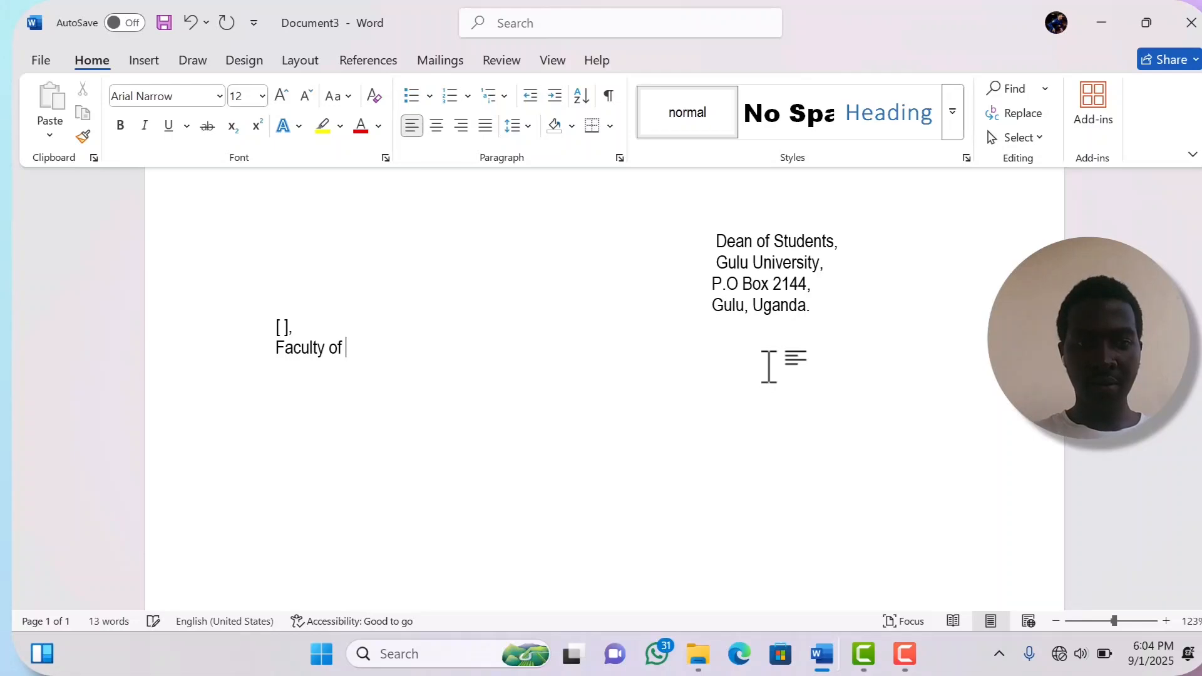
text(Medicine)
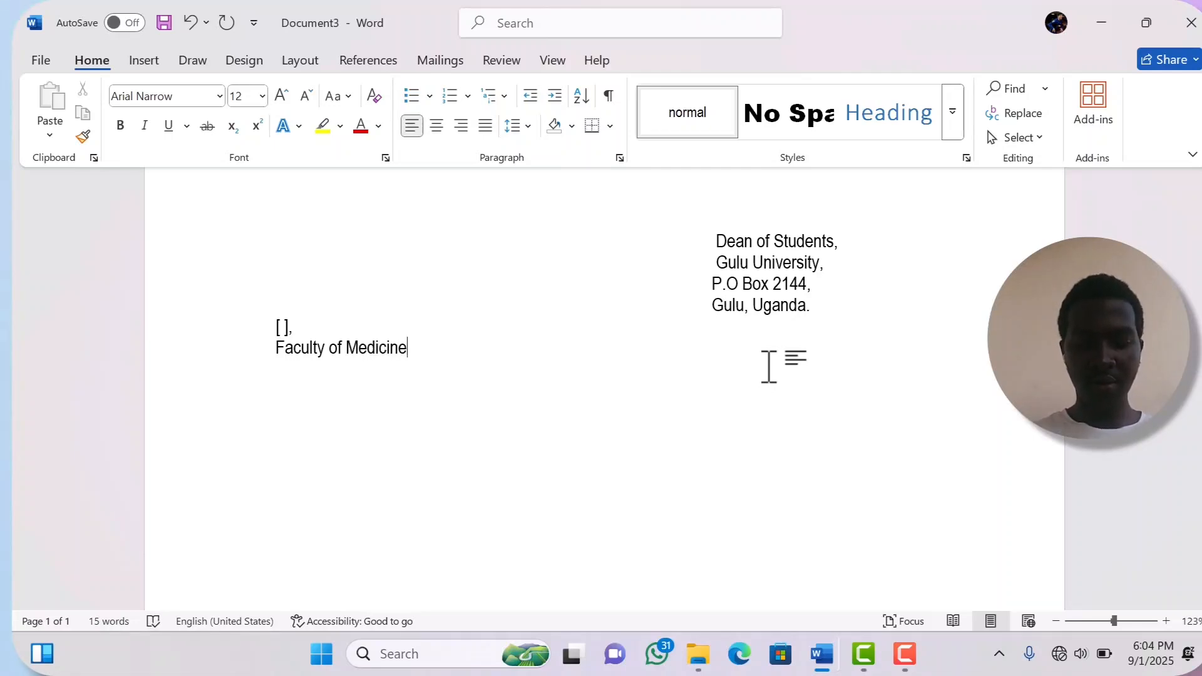
text(,)
key(Return)
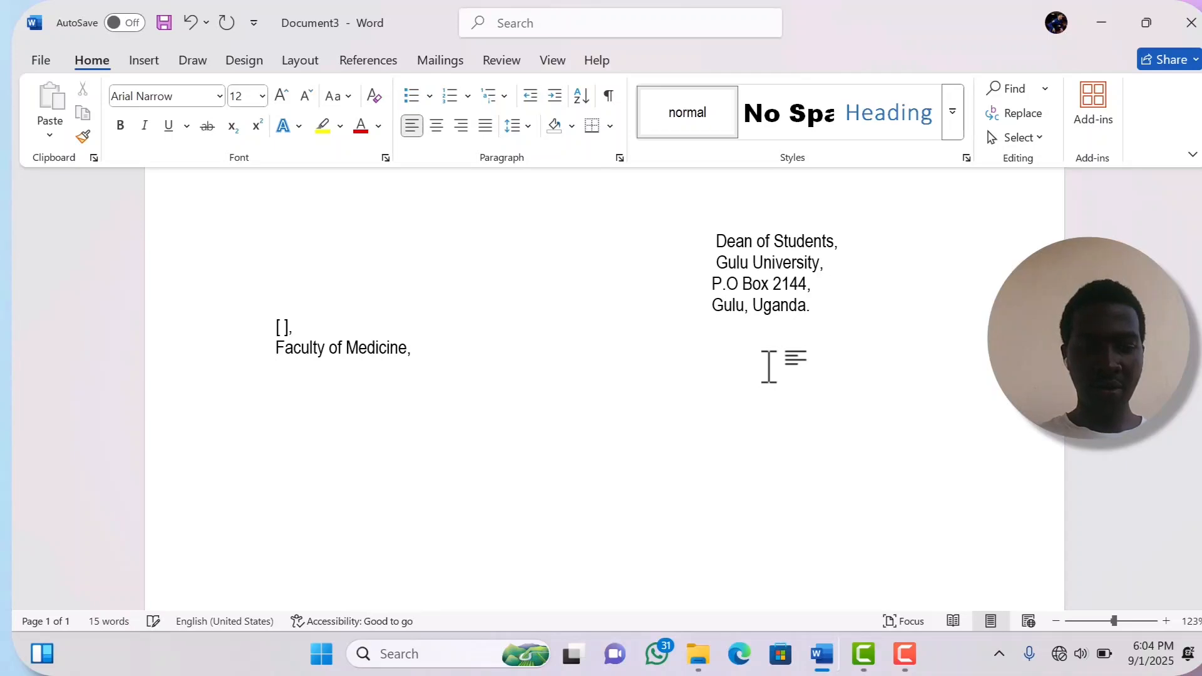
text(Gulu )
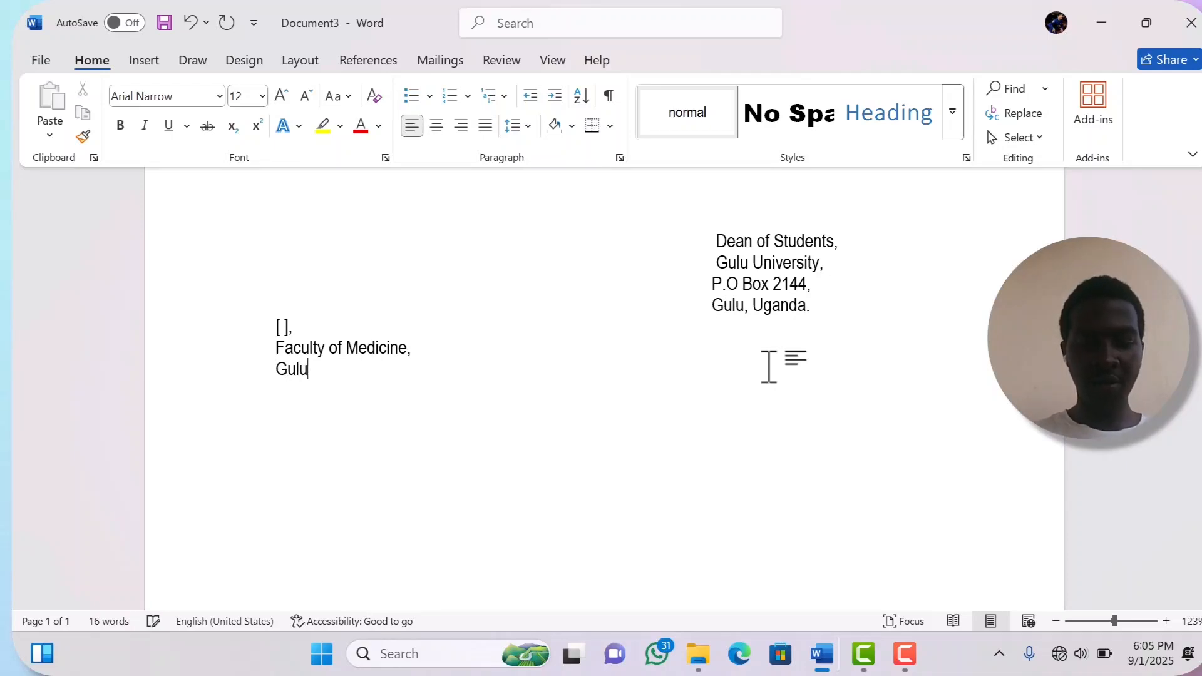
text(Uni)
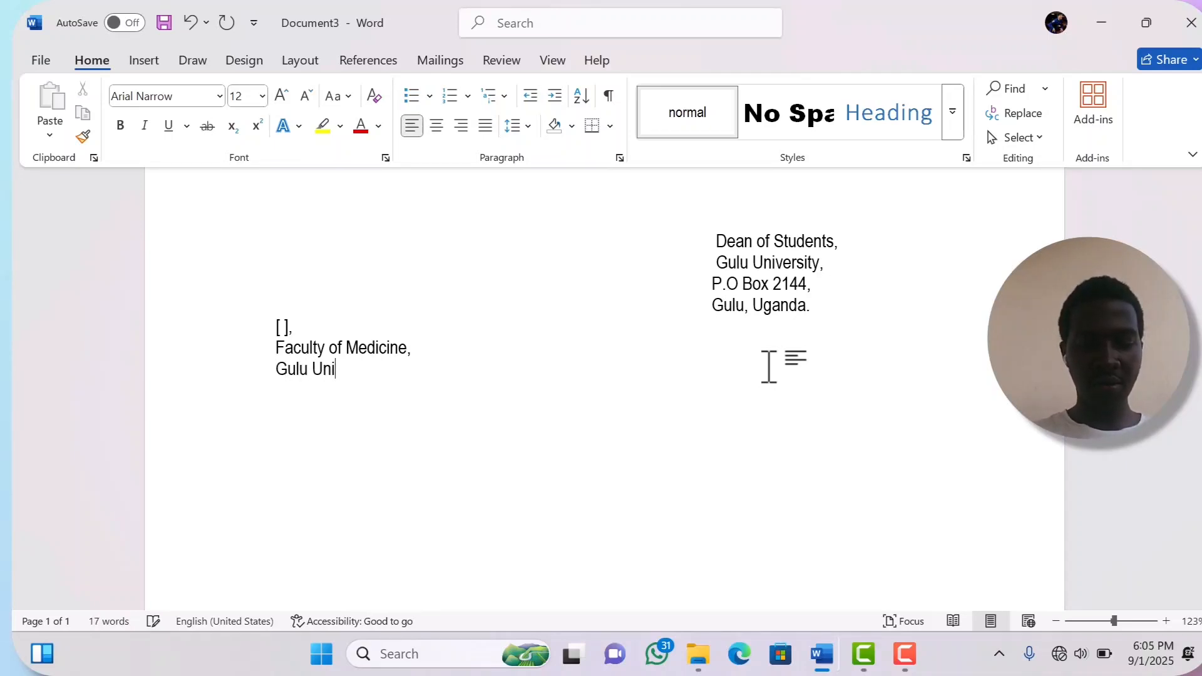
text(versi)
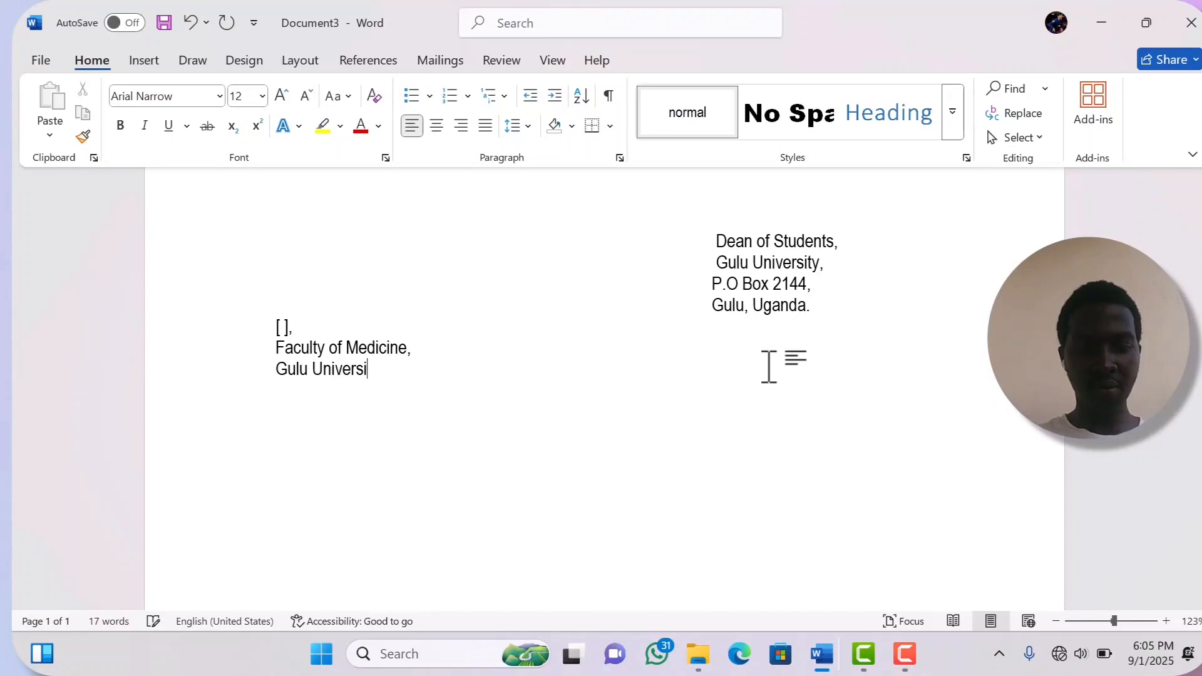
text(ty,)
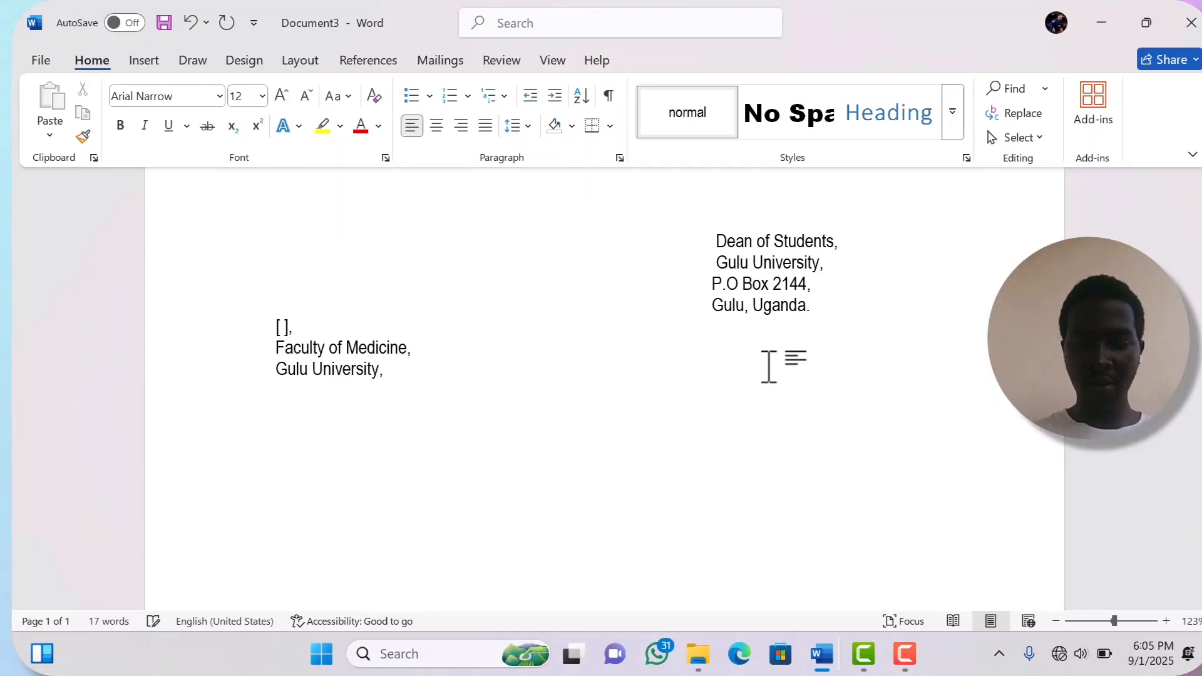
key(Return)
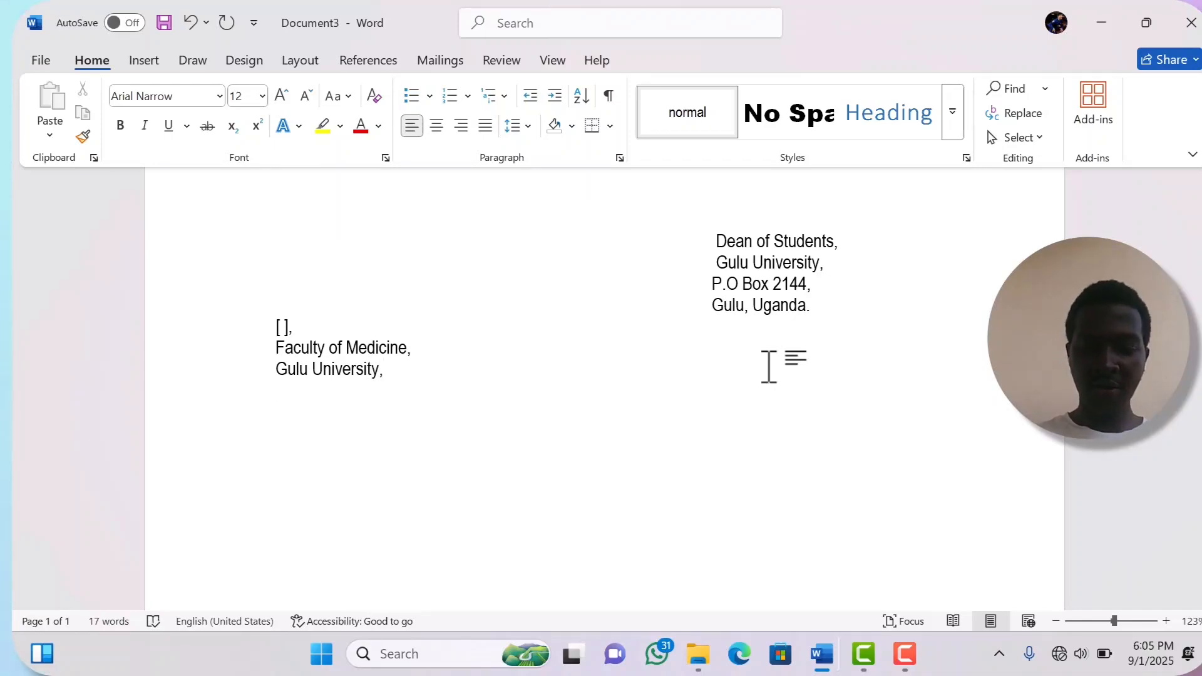
- Add an empty bracket line, a 'Gulu, Uganda' line, and a '[Contact]' placeholder line
text({)
key(BackSpace)
text([)
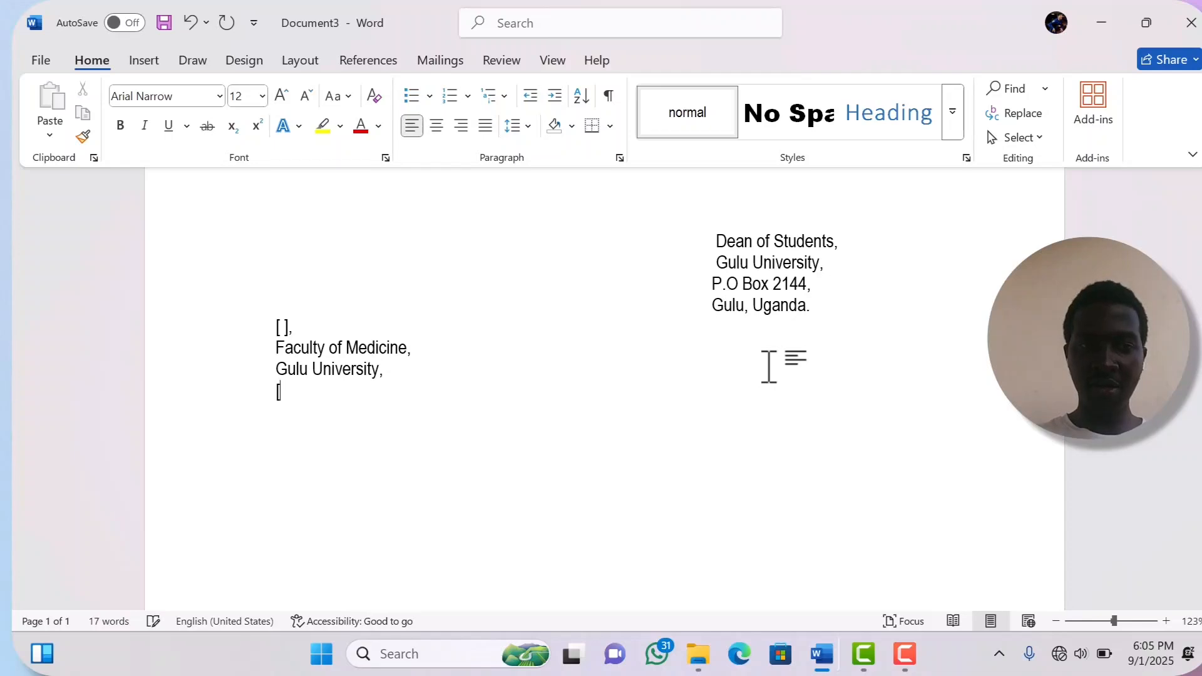
text(])
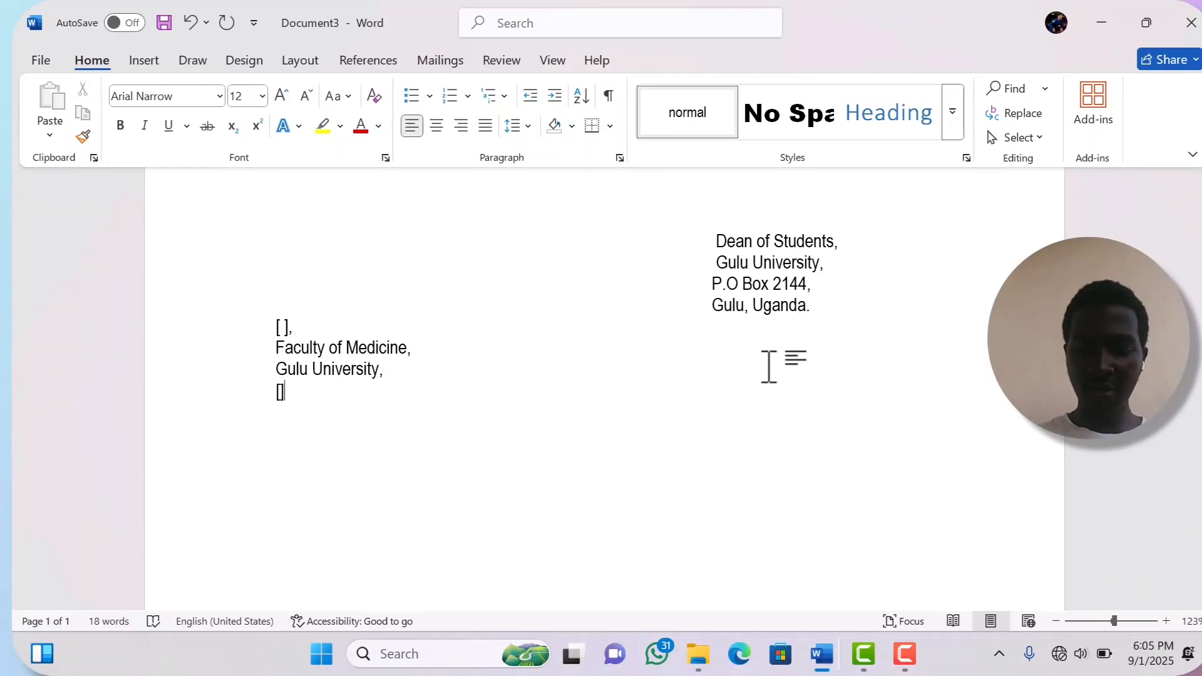
key(BackSpace)
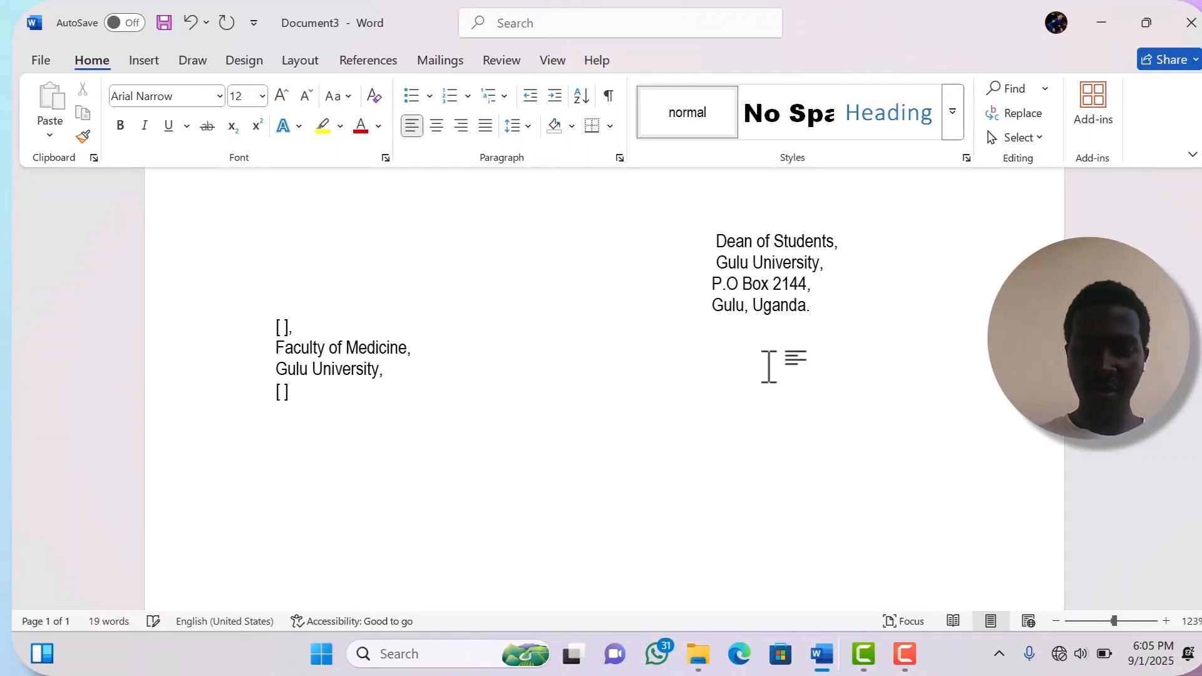
text(,)
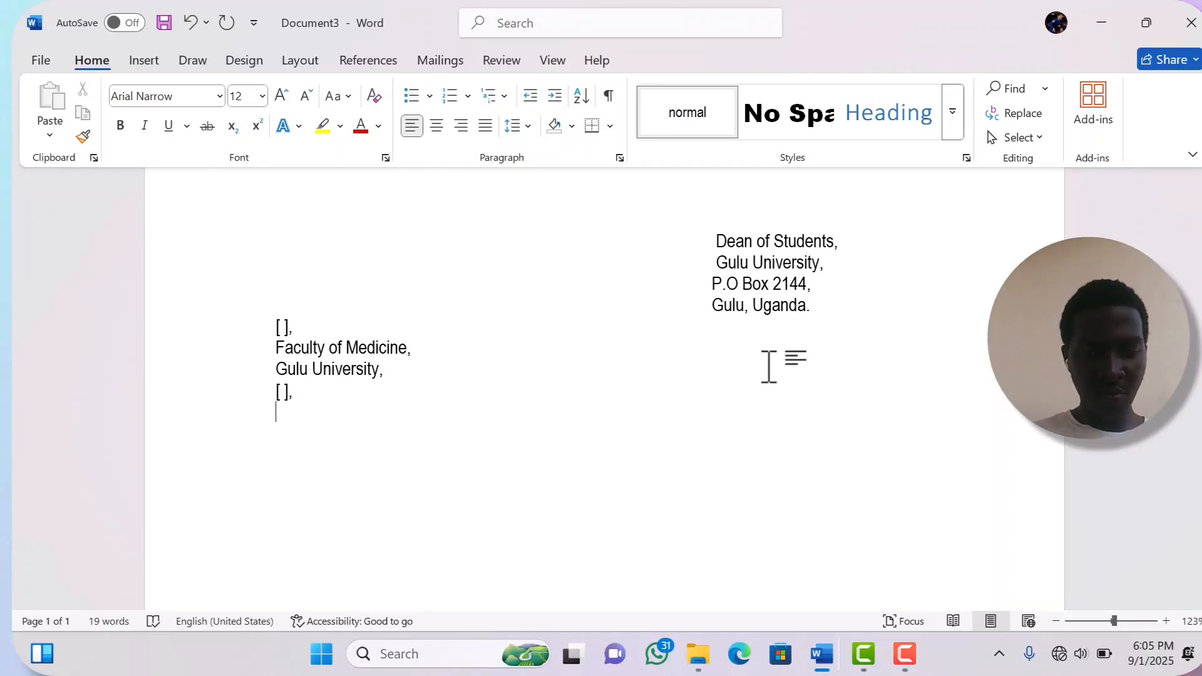
text(Gulu,)
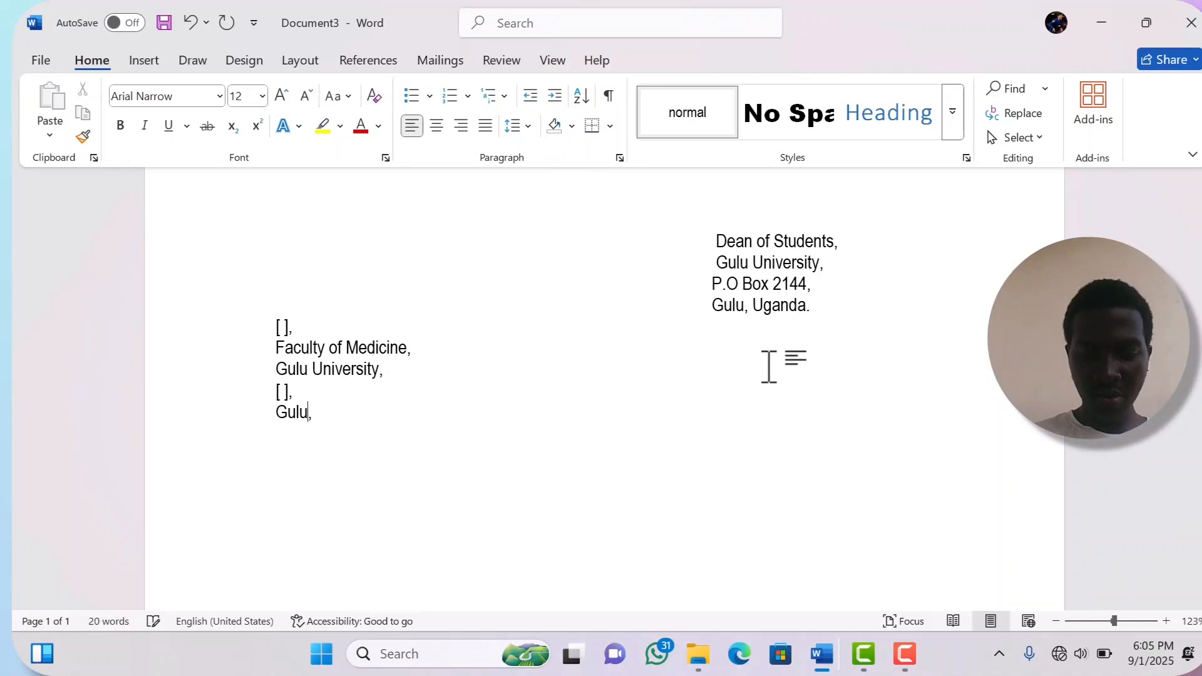
text( Uga)
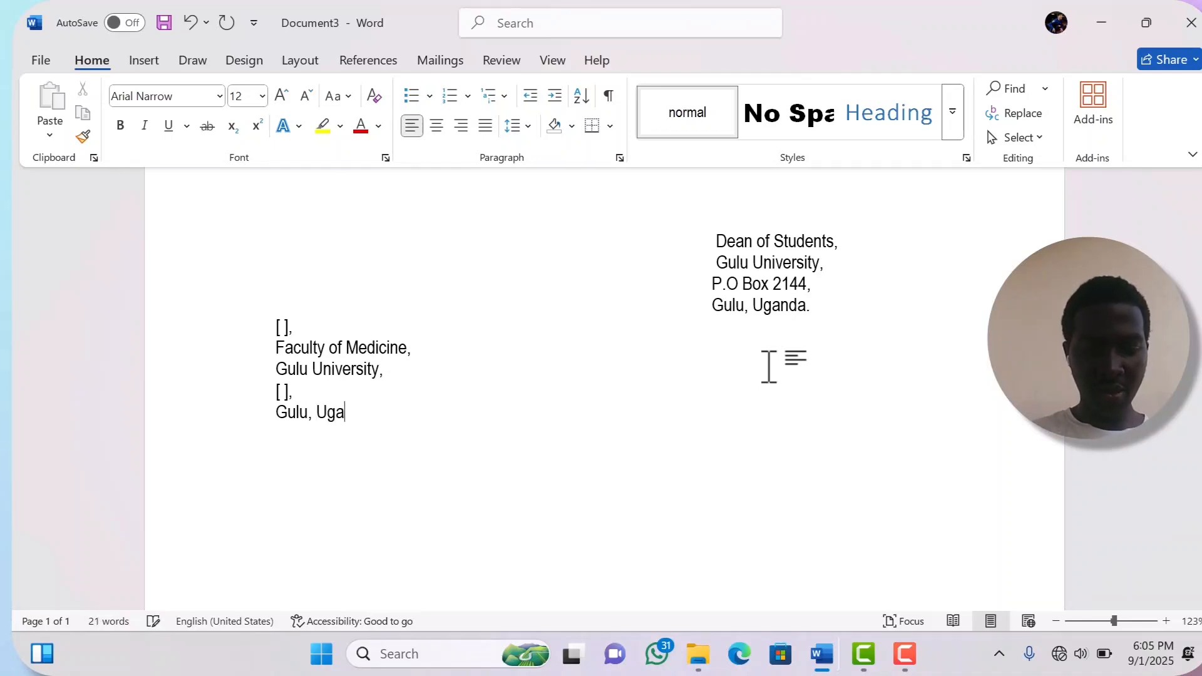
text(nda)
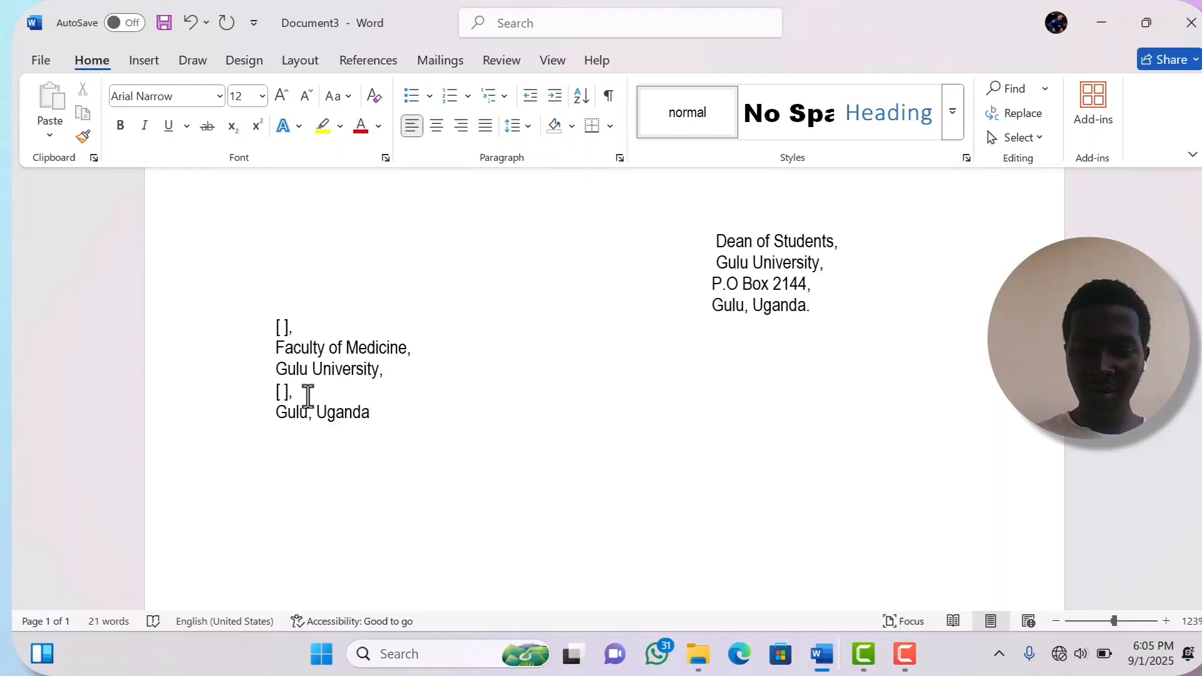
key(Return)
text({)
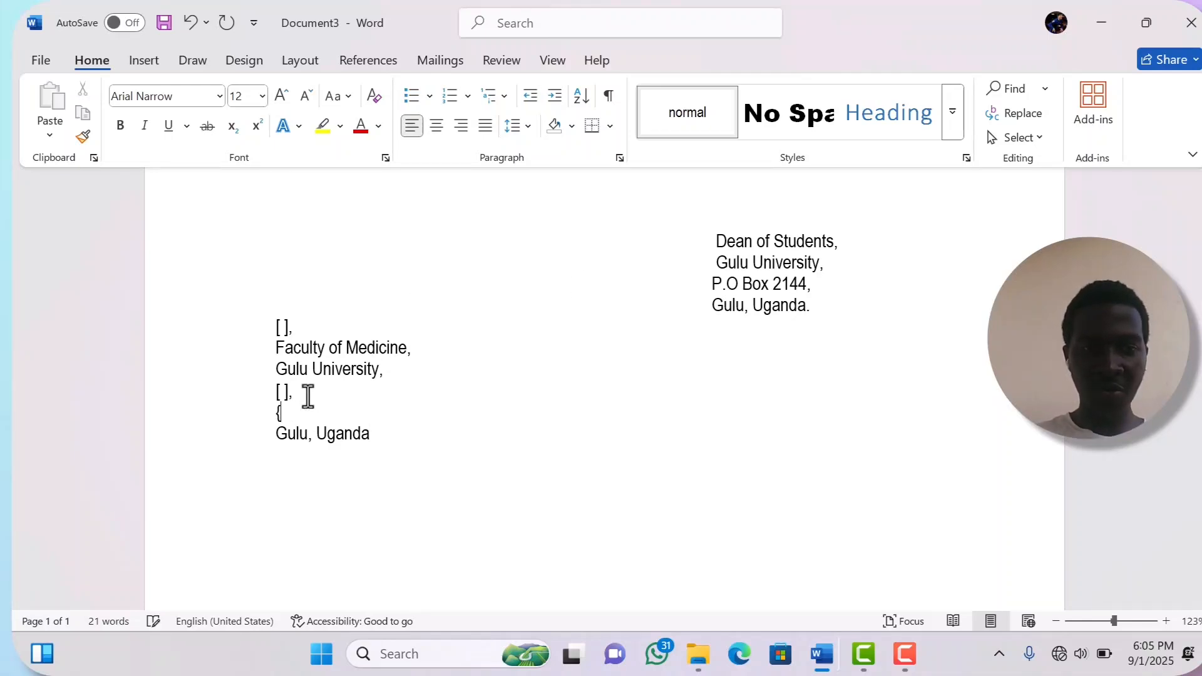
key(BackSpace)
text([)
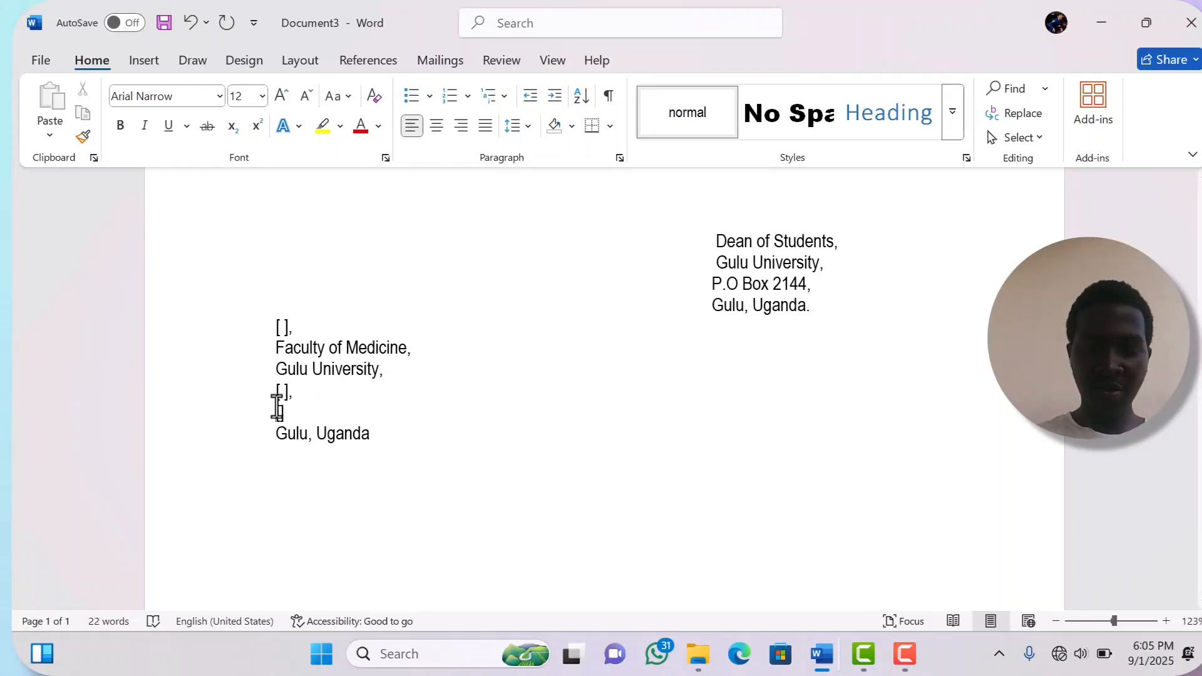
text(])
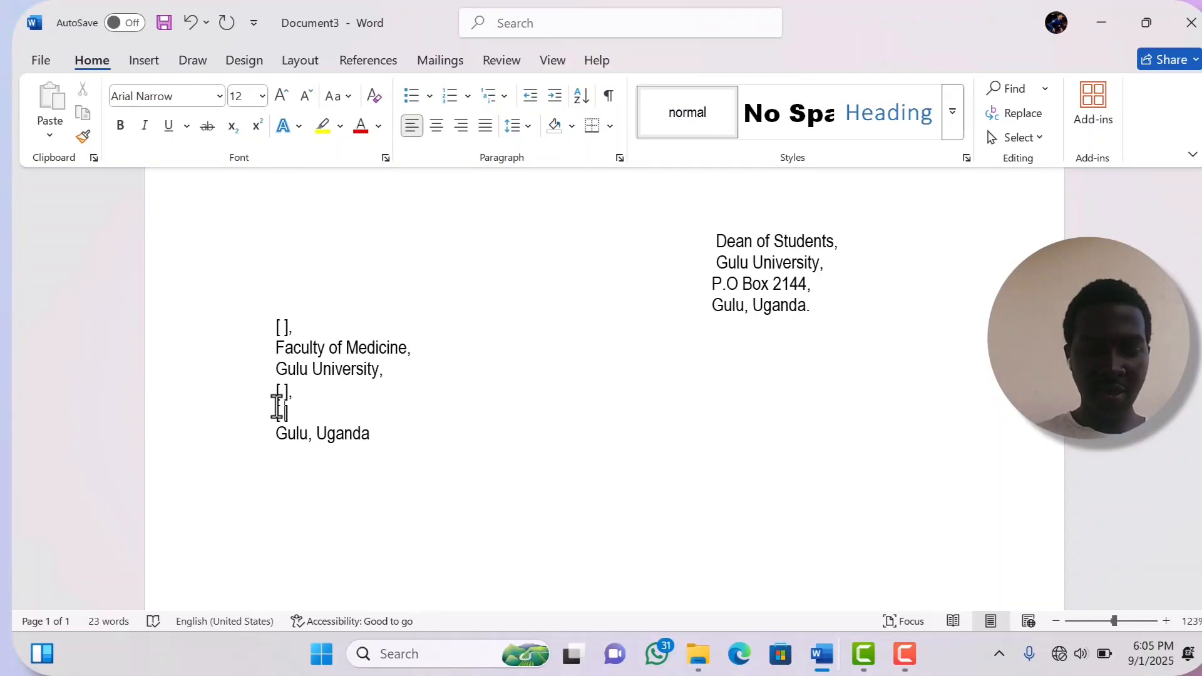
text(Conta)
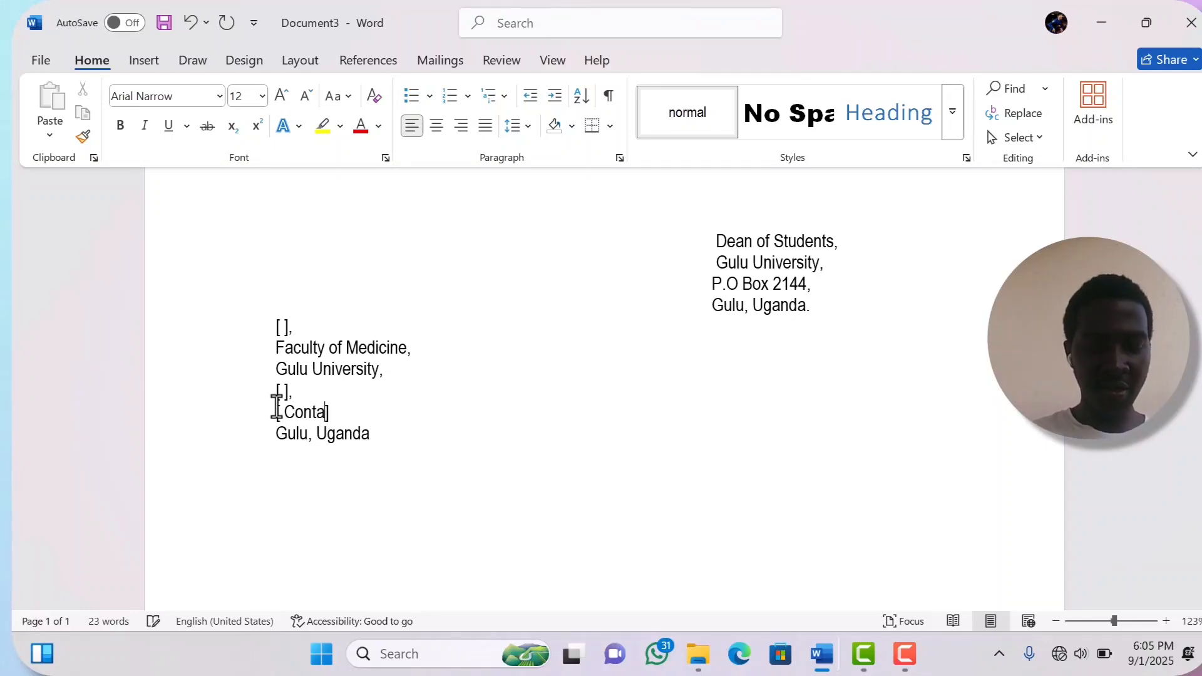
text(ct)
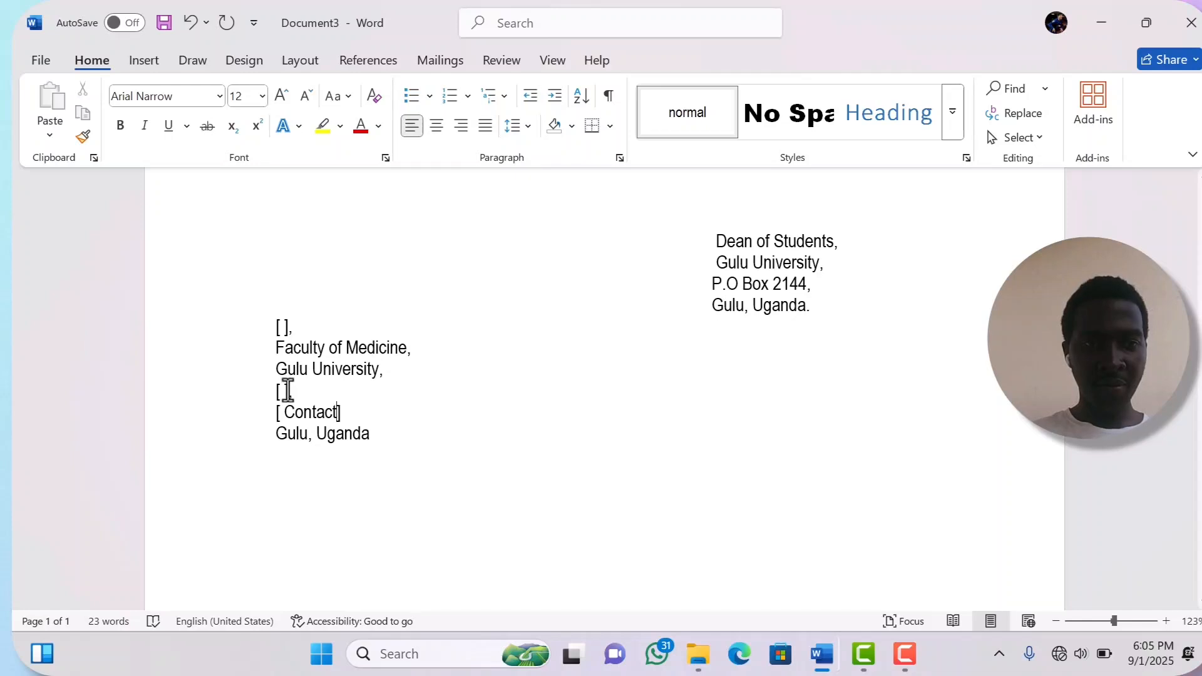
- Fill the empty brackets with the 'Address' and 'Name' placeholders
click(285, 391)
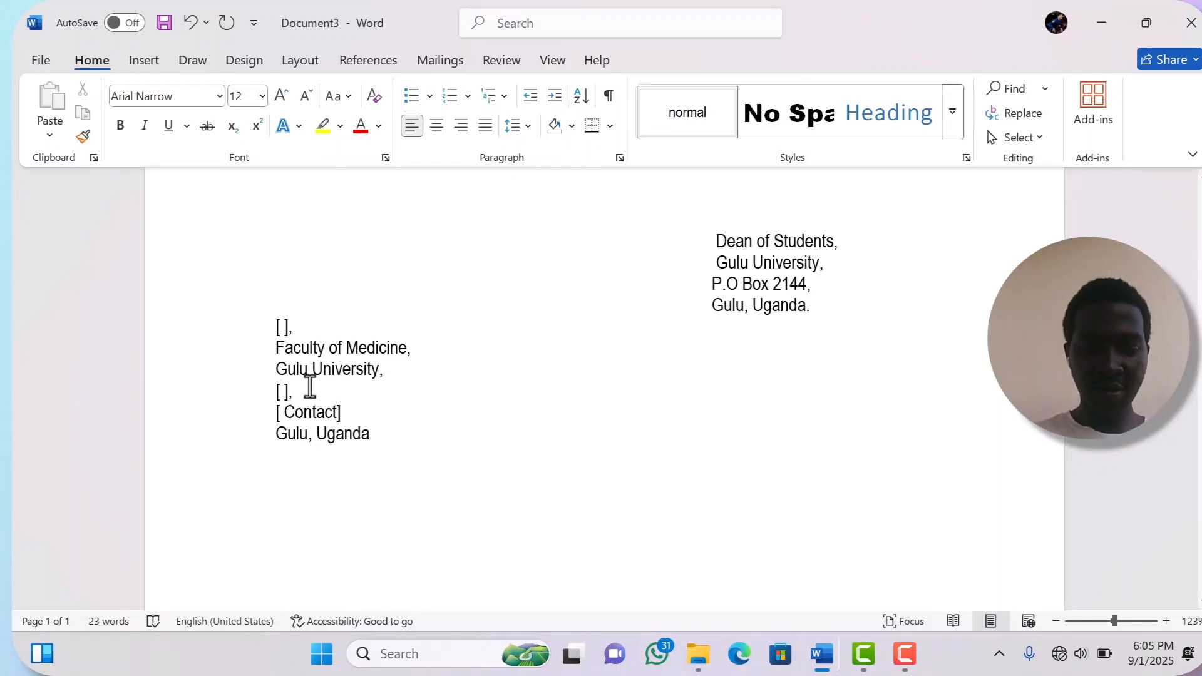
text(A)
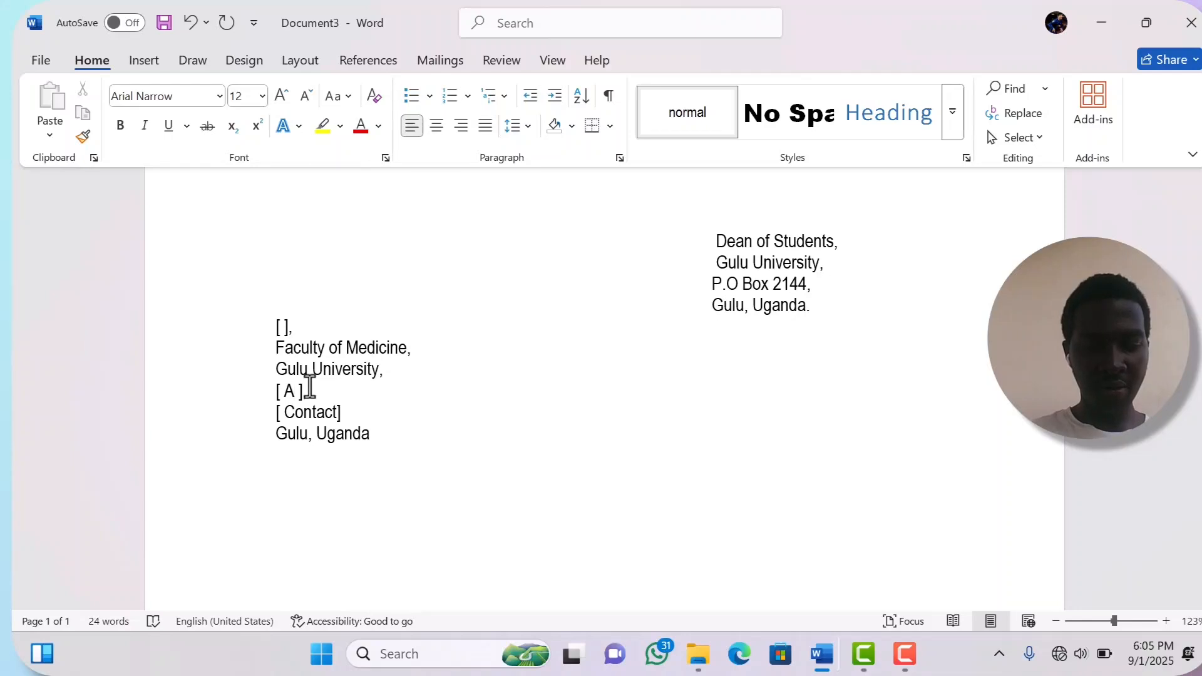
text(ddress)
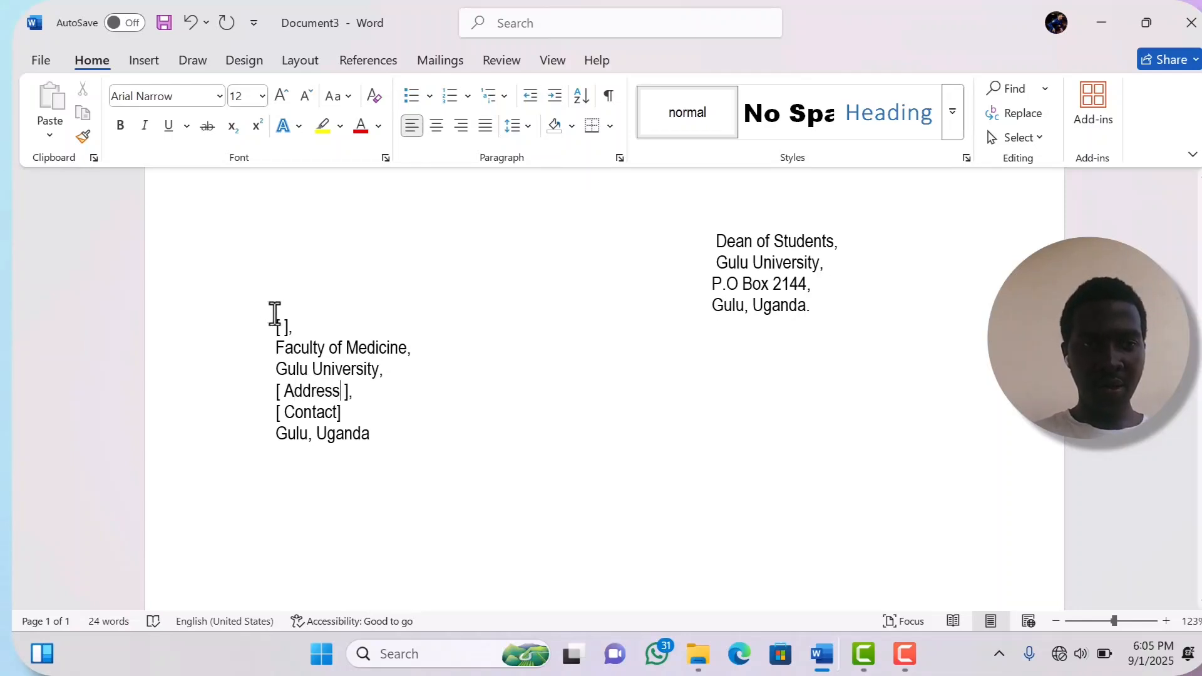
click(284, 328)
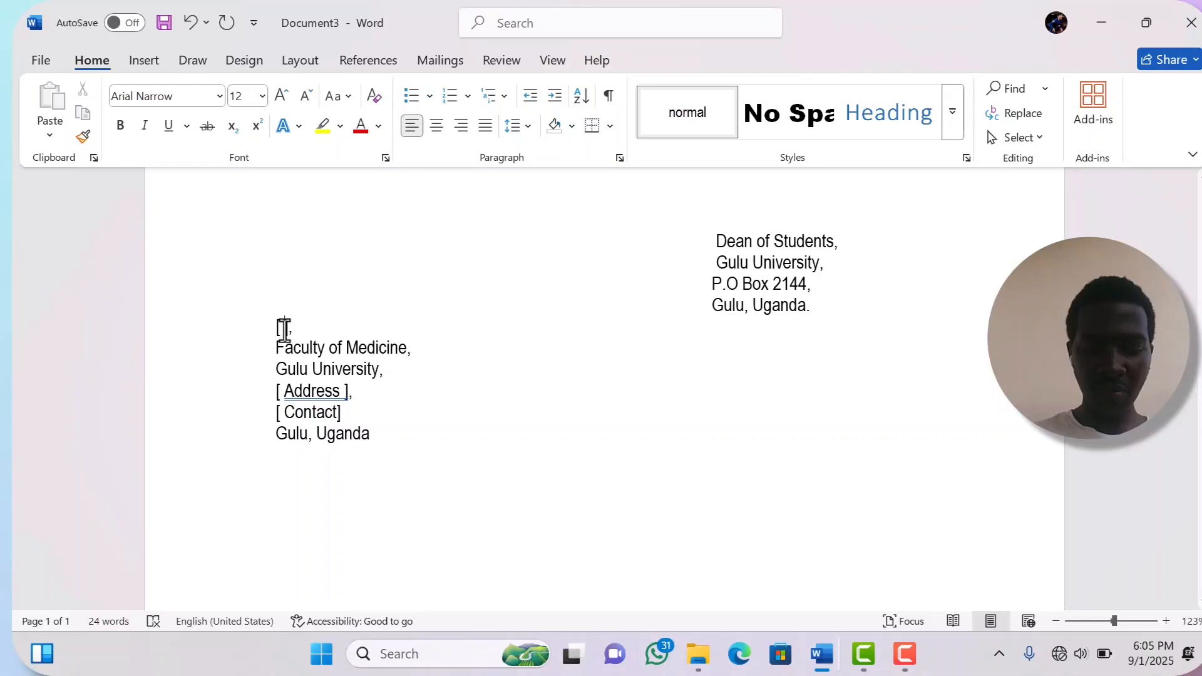
text(N)
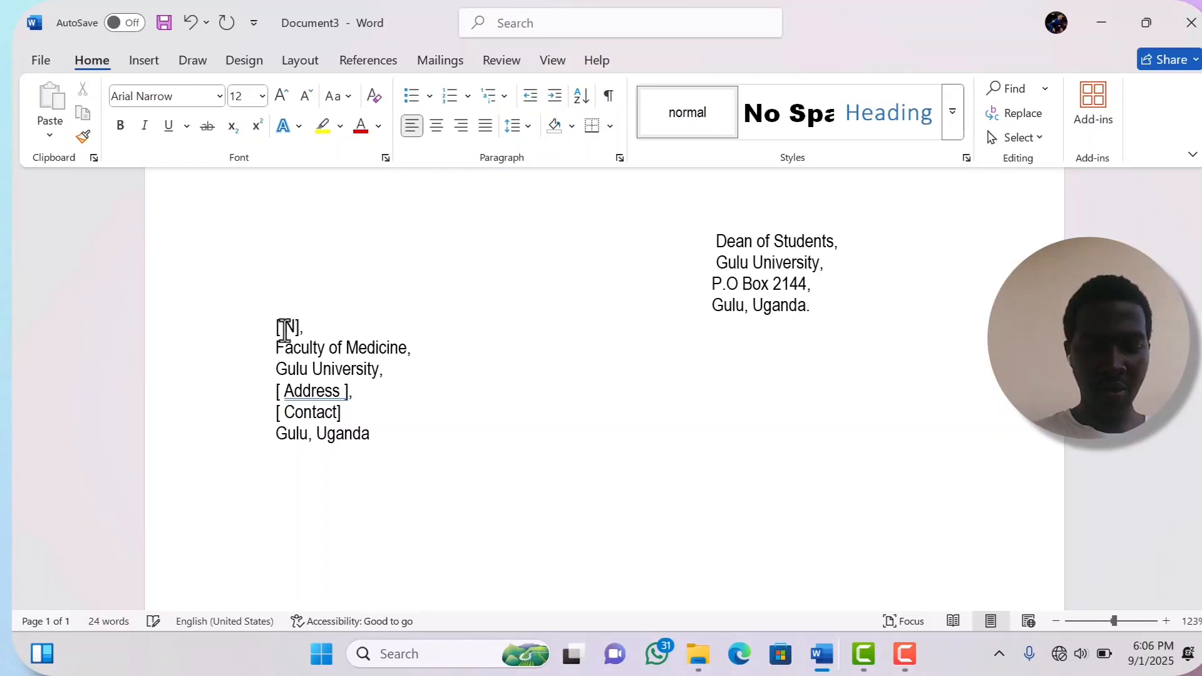
text(mame)
key(BackSpace)
key(BackSpace)
key(BackSpace)
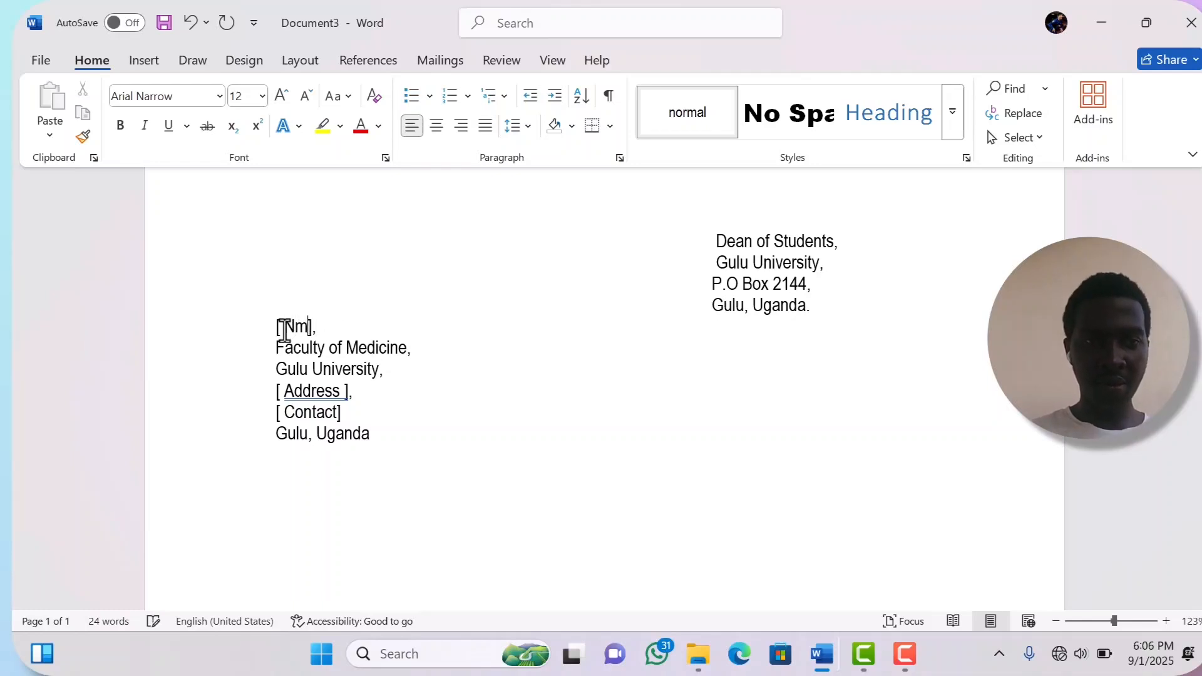
key(BackSpace)
text(ame)
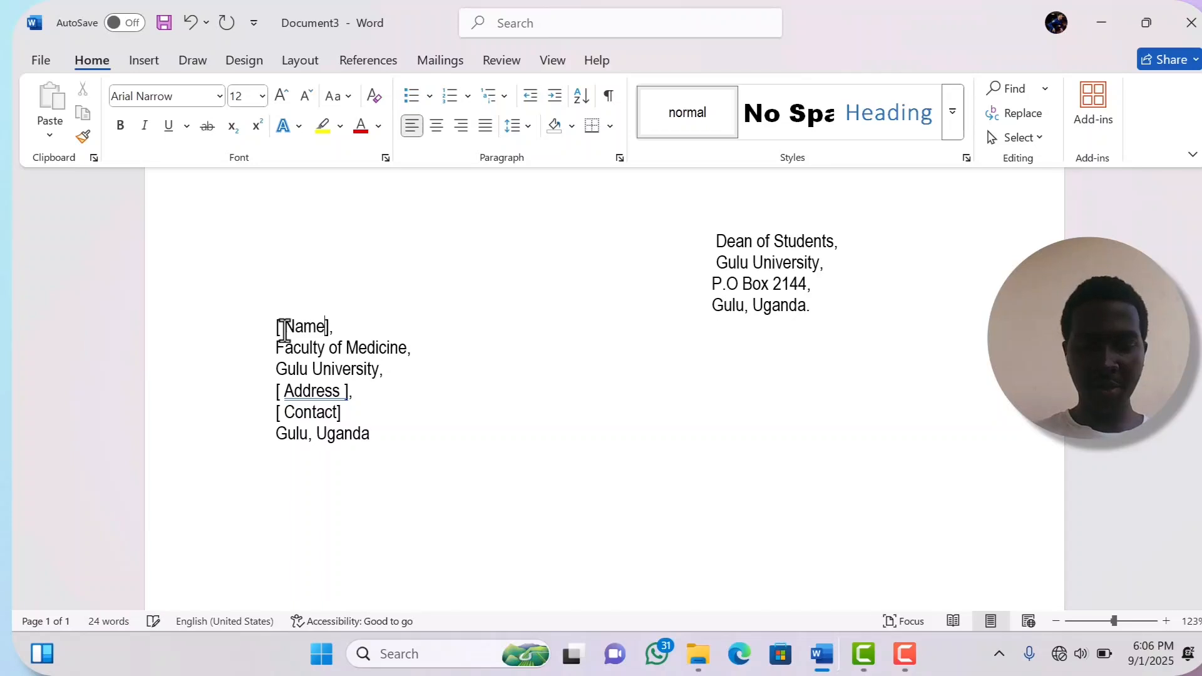
click(282, 328)
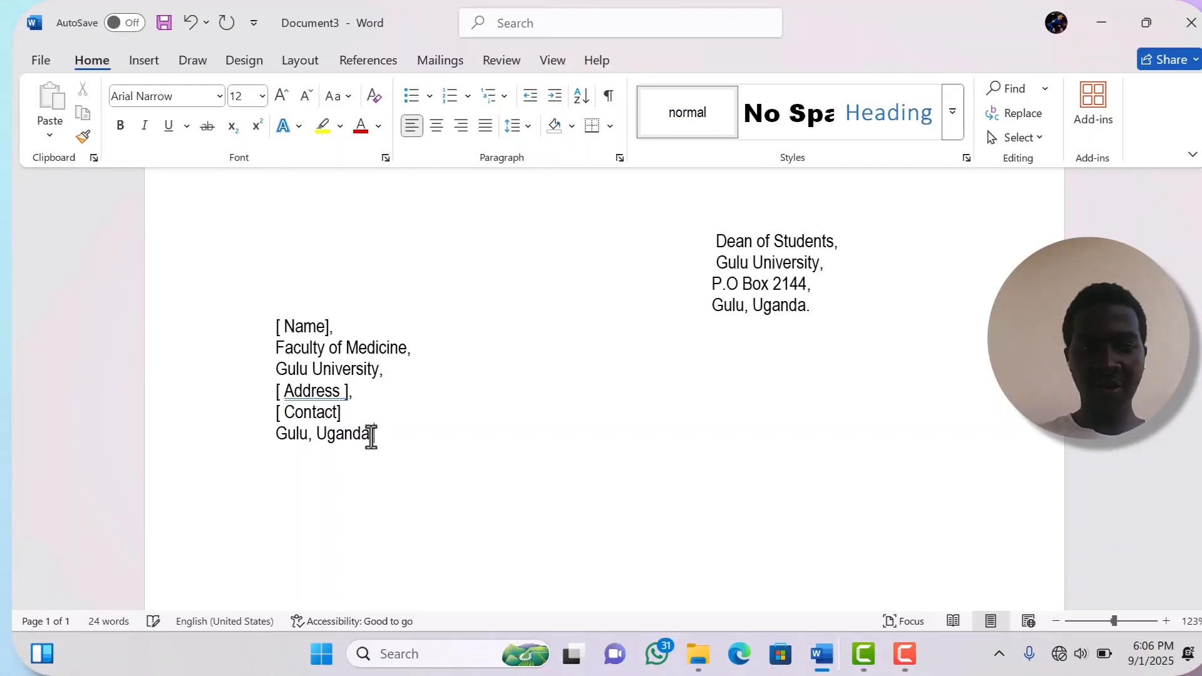
- Add the salutation 'Dear [Title],' below the sender block and begin the subject line
click(371, 436)
key(Return)
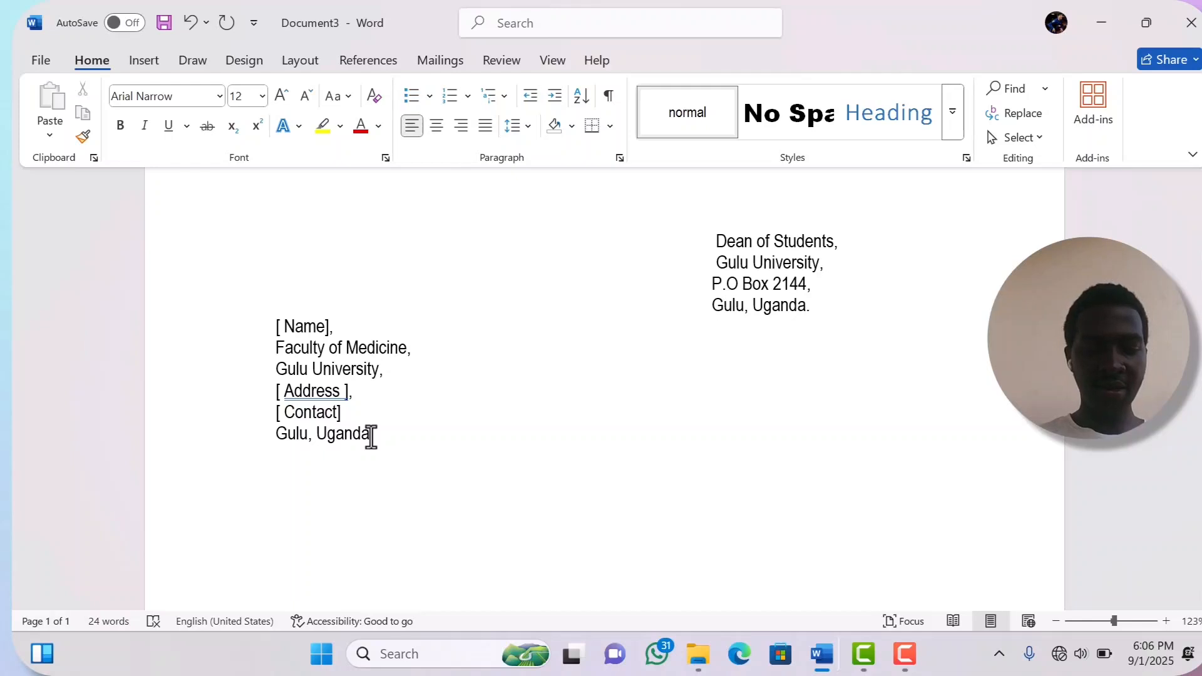
text(Dear)
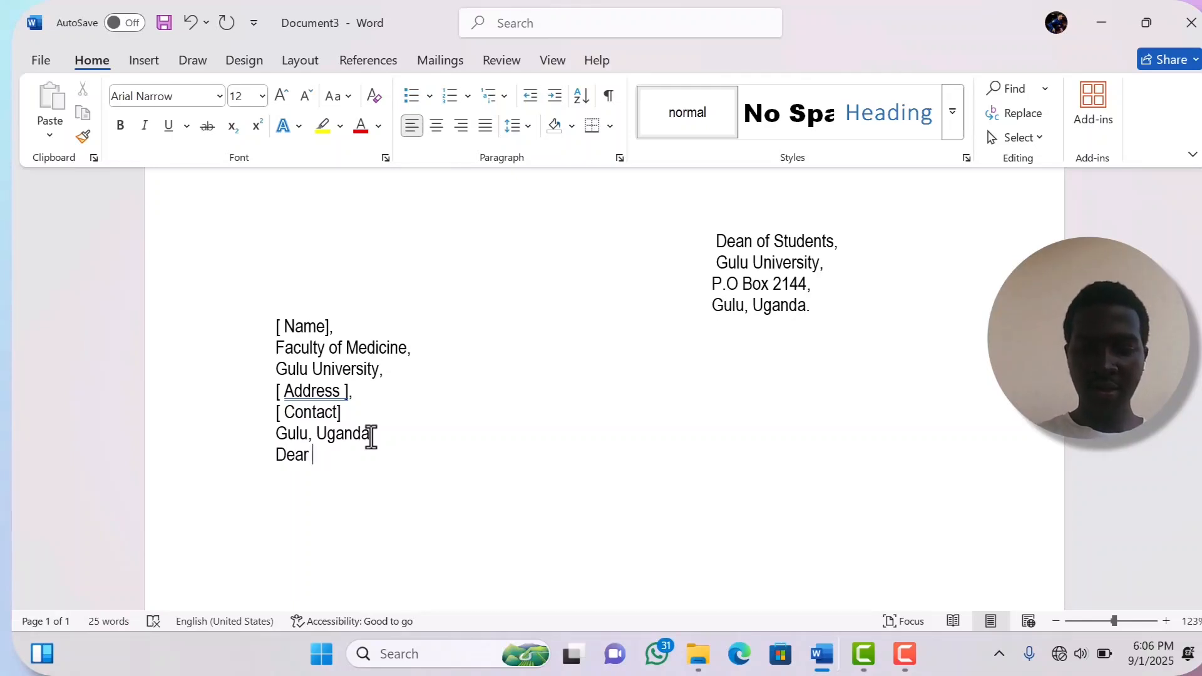
text( {)
key(BackSpace)
text([)
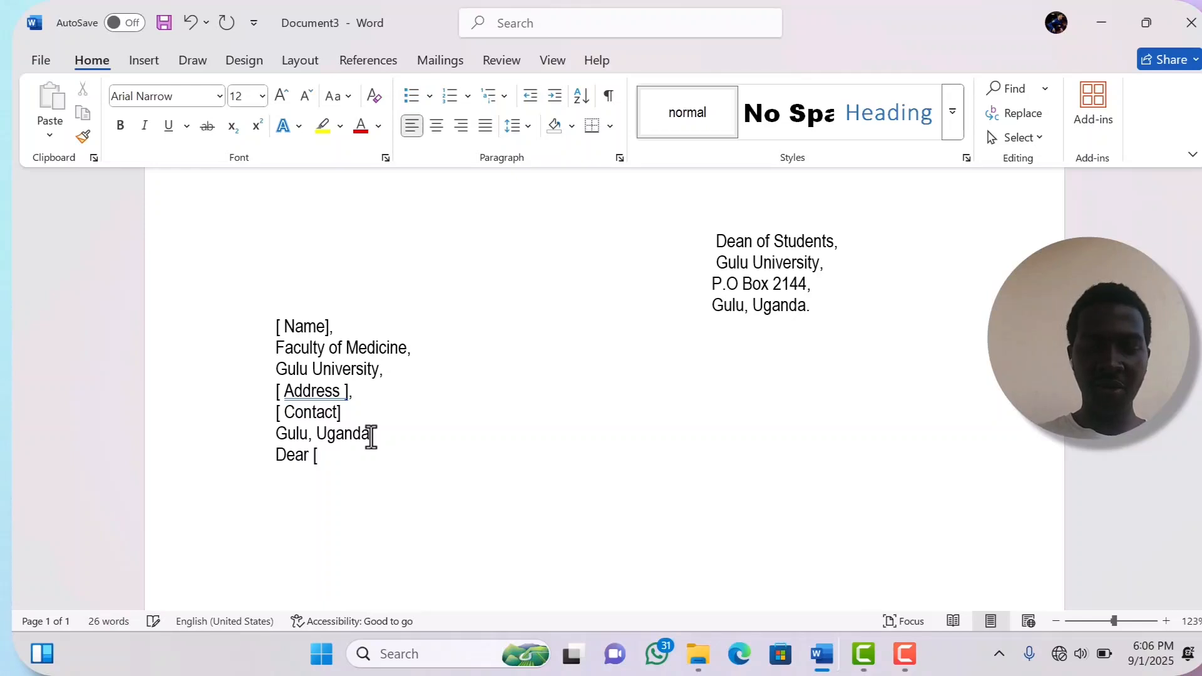
text(I)
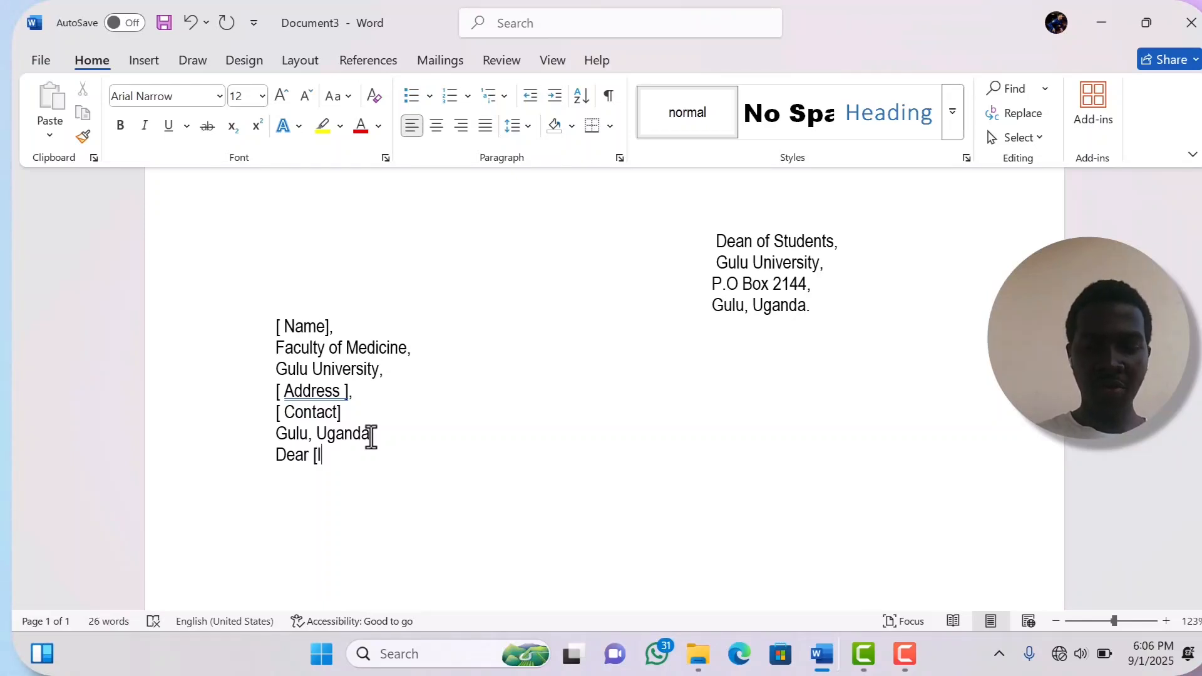
key(BackSpace)
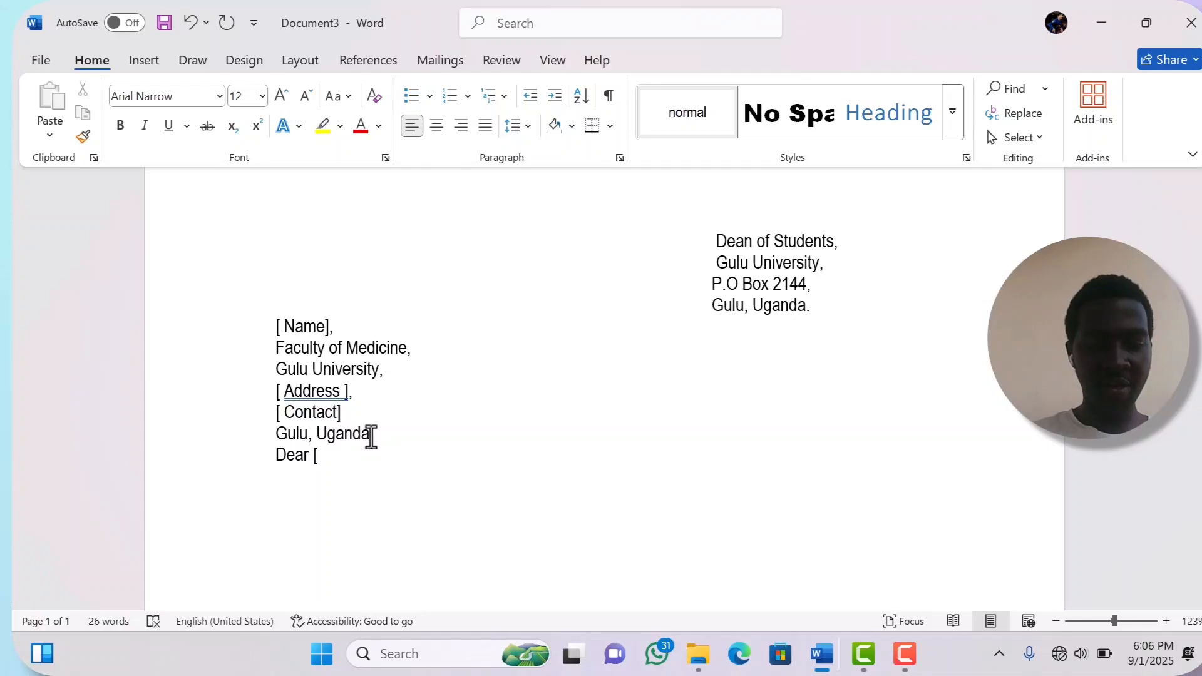
text(Titl)
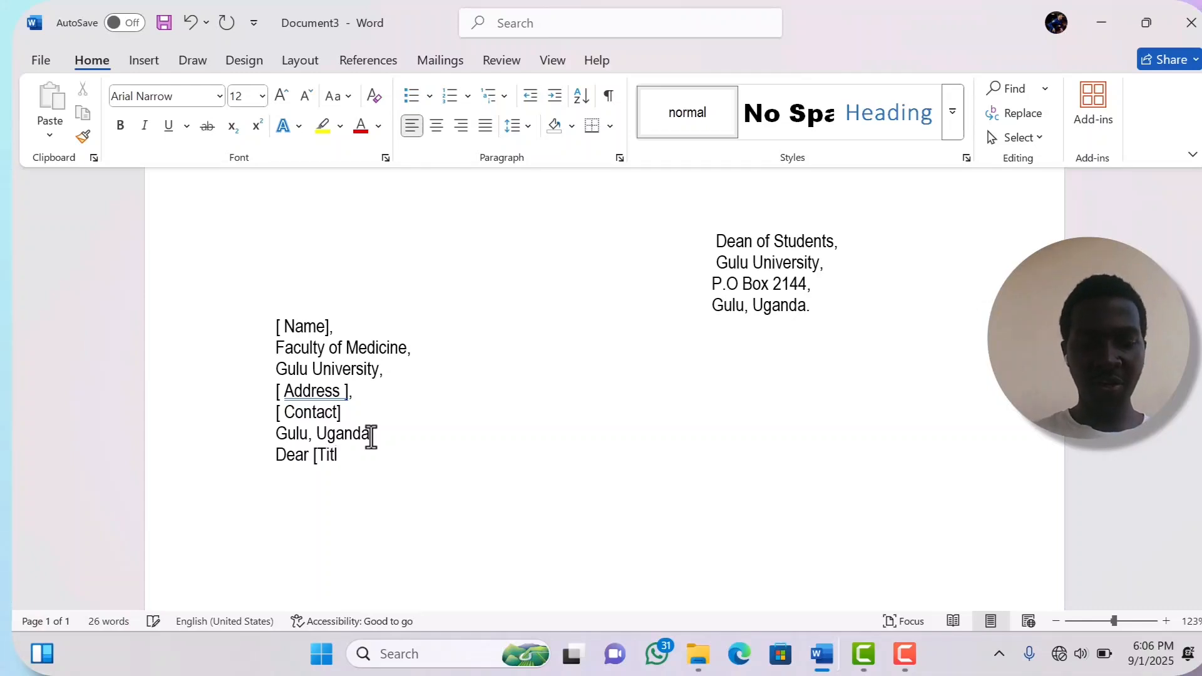
text(e)
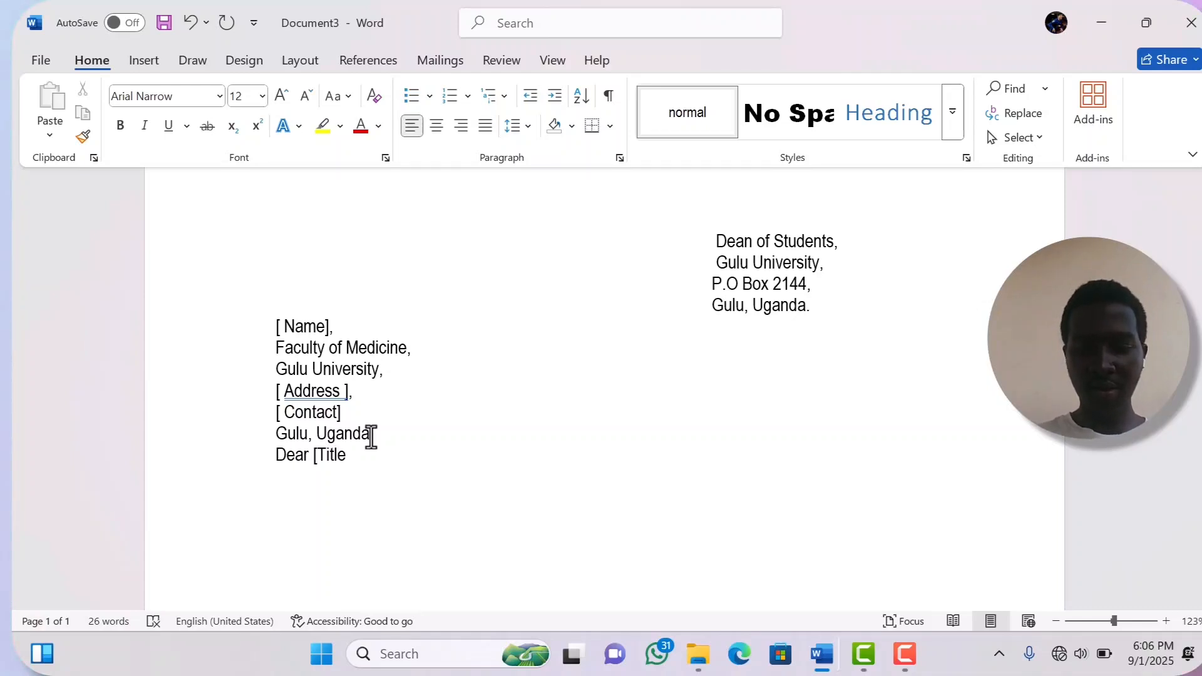
text(})
key(BackSpace)
text(])
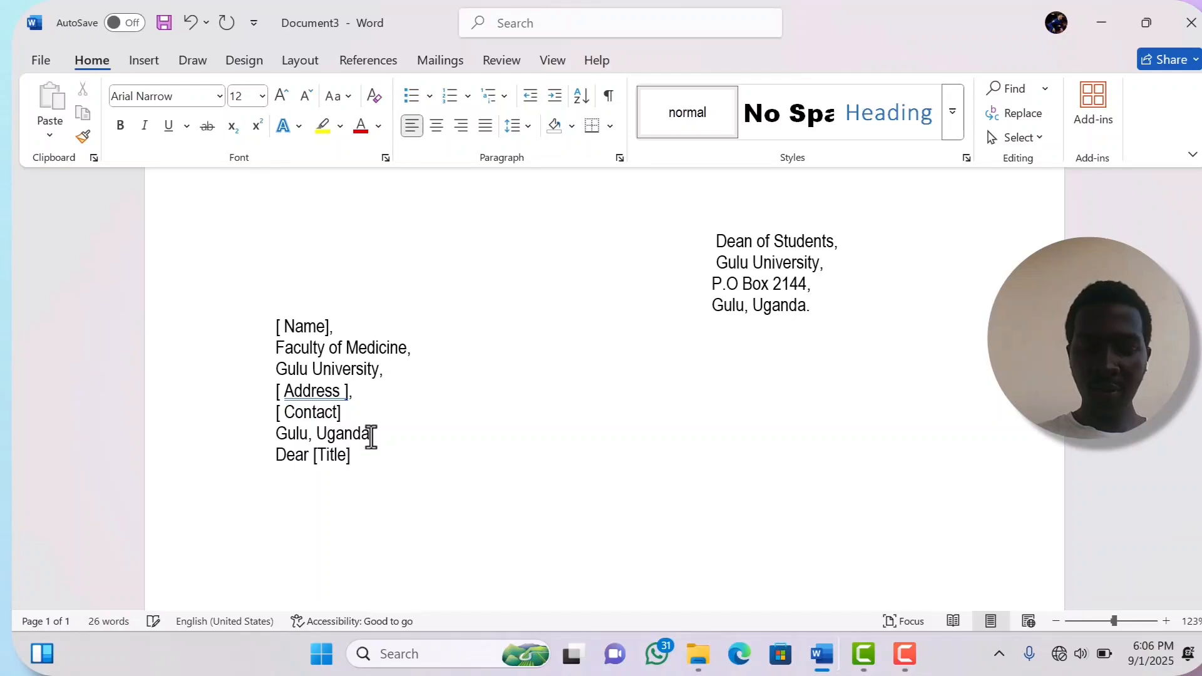
text(,)
key(Return)
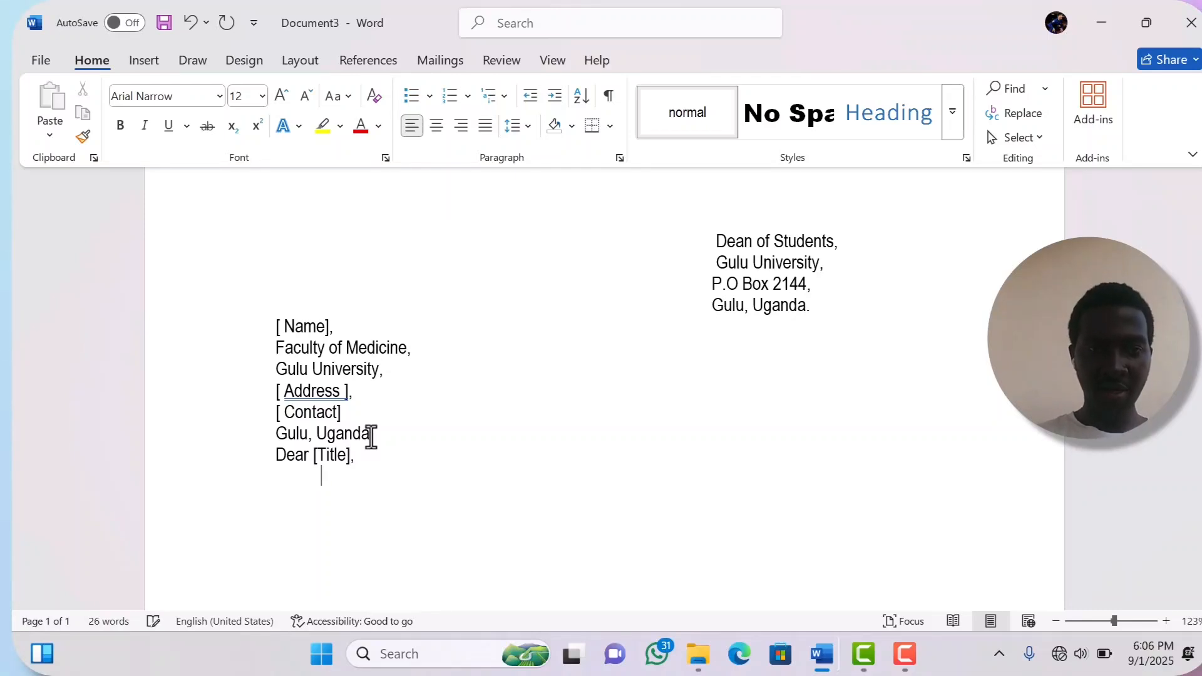
text(R)
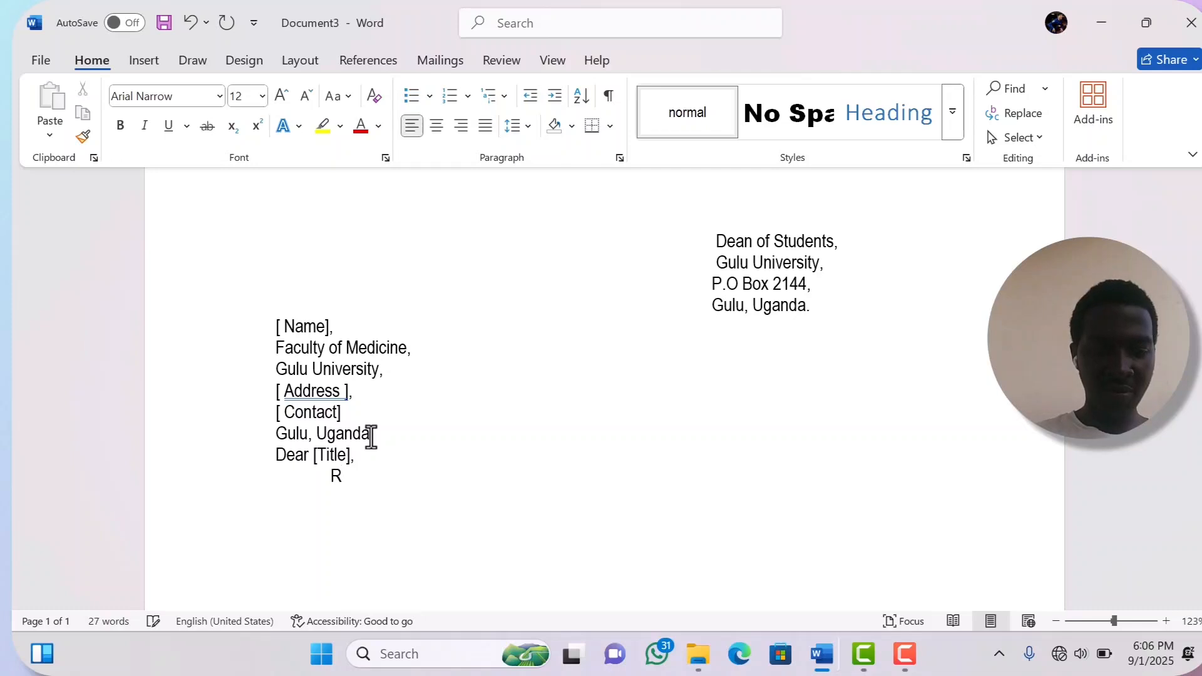
text(E :)
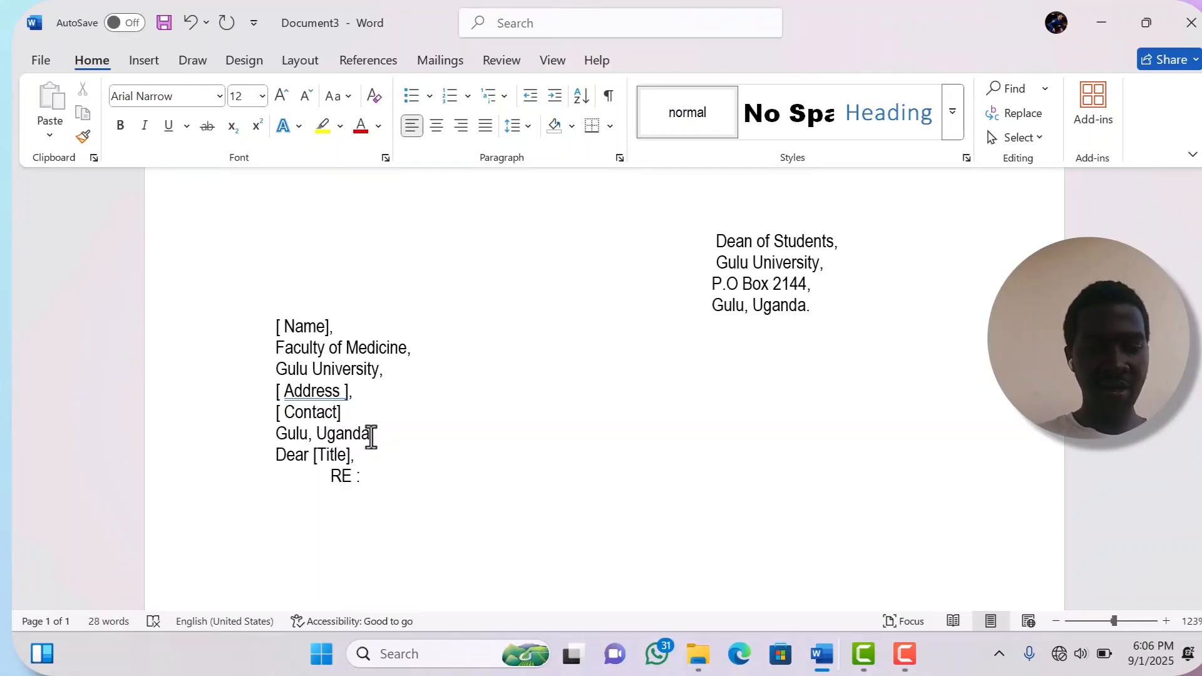
text( D)
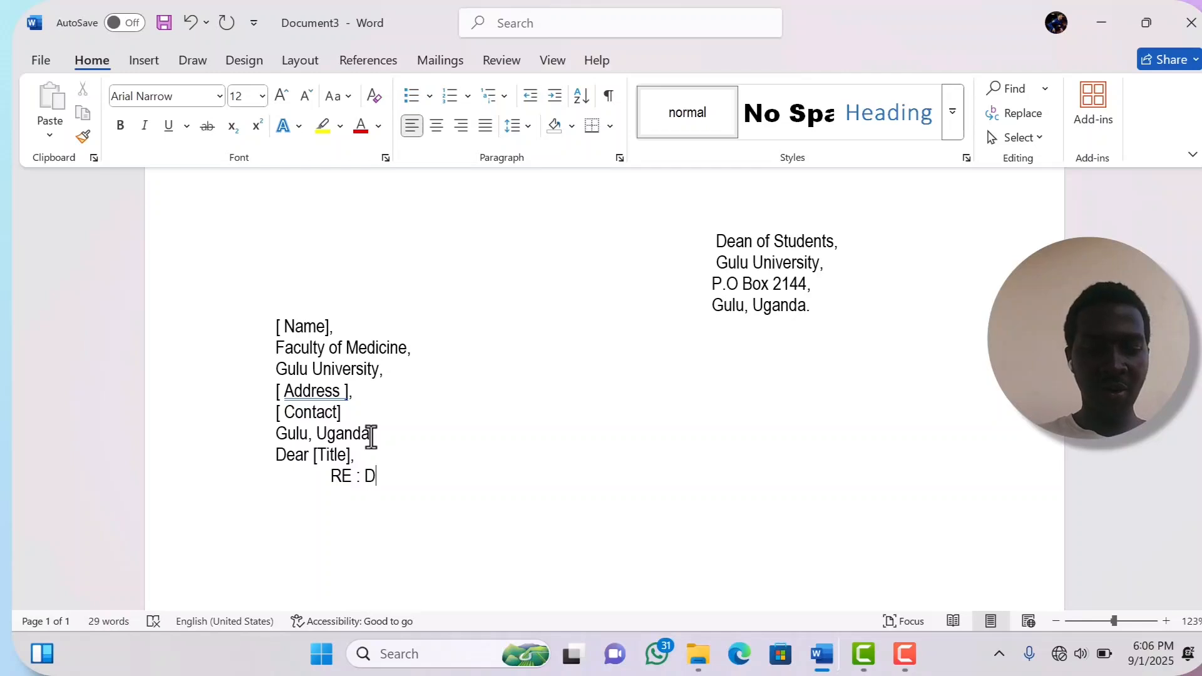
text(EAD)
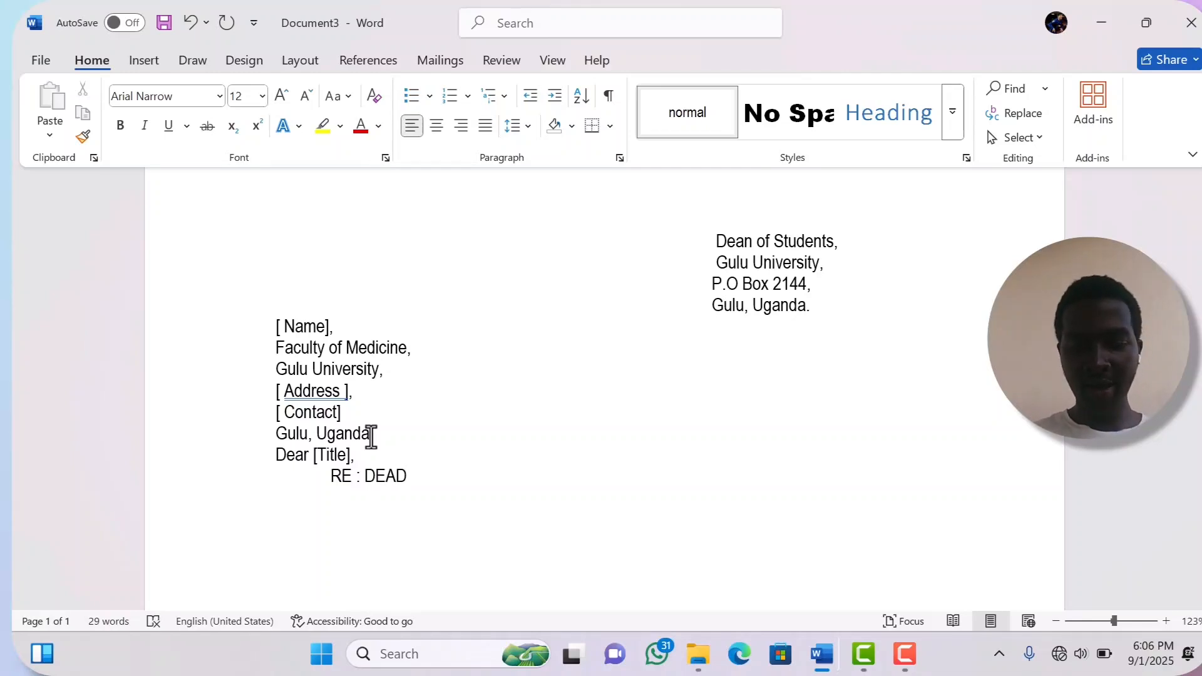
text(LINE FOR )
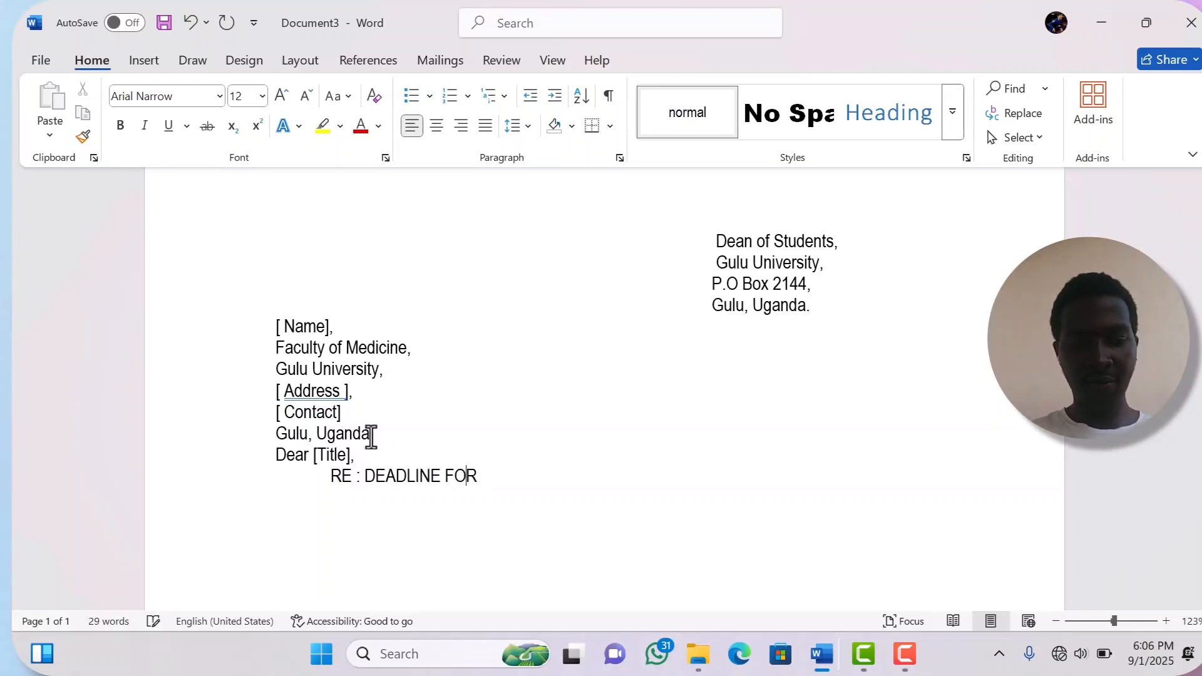
text(ENRO)
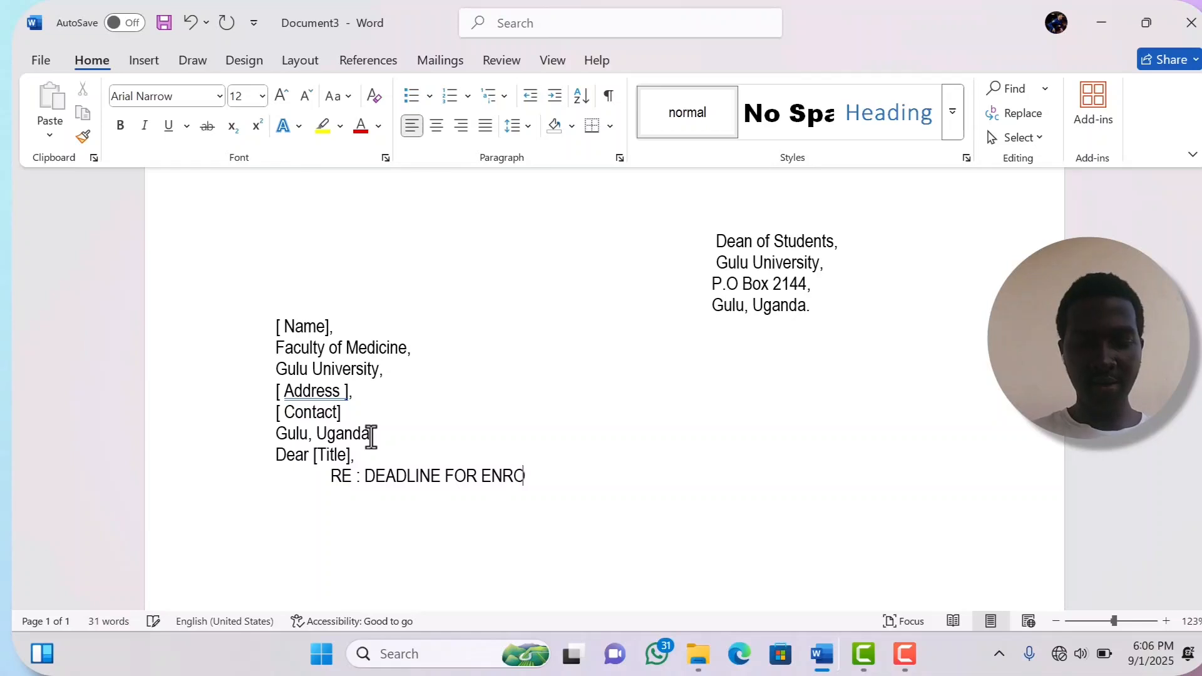
text(LMENT)
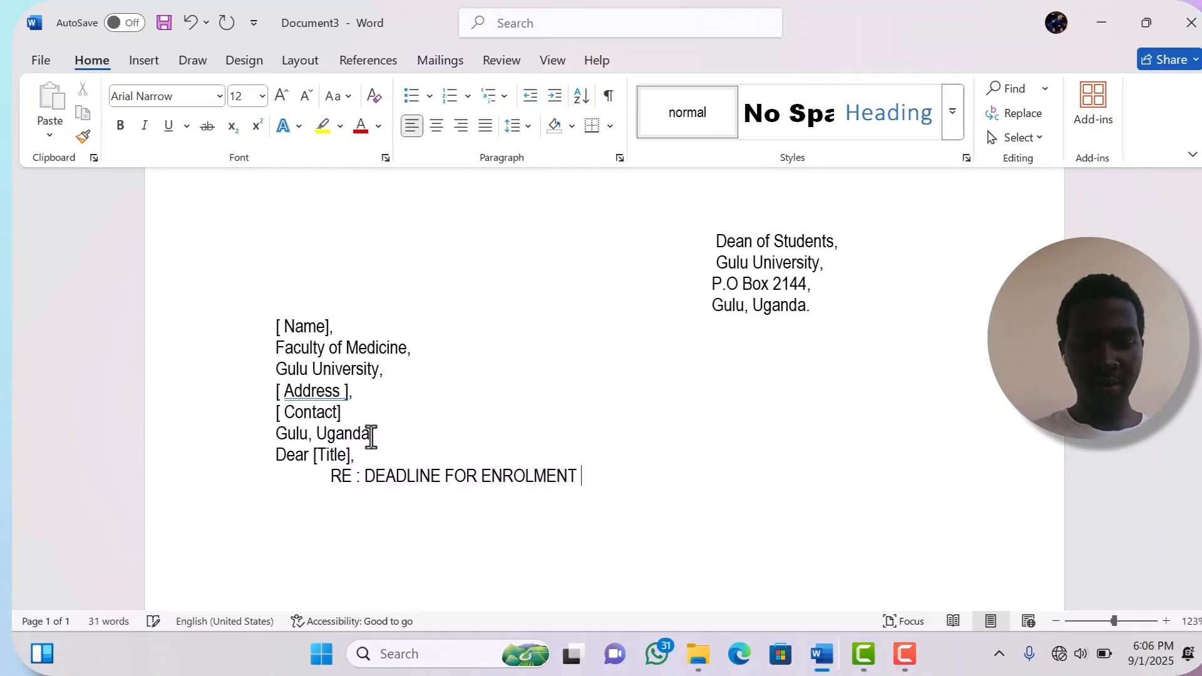
text( AND r)
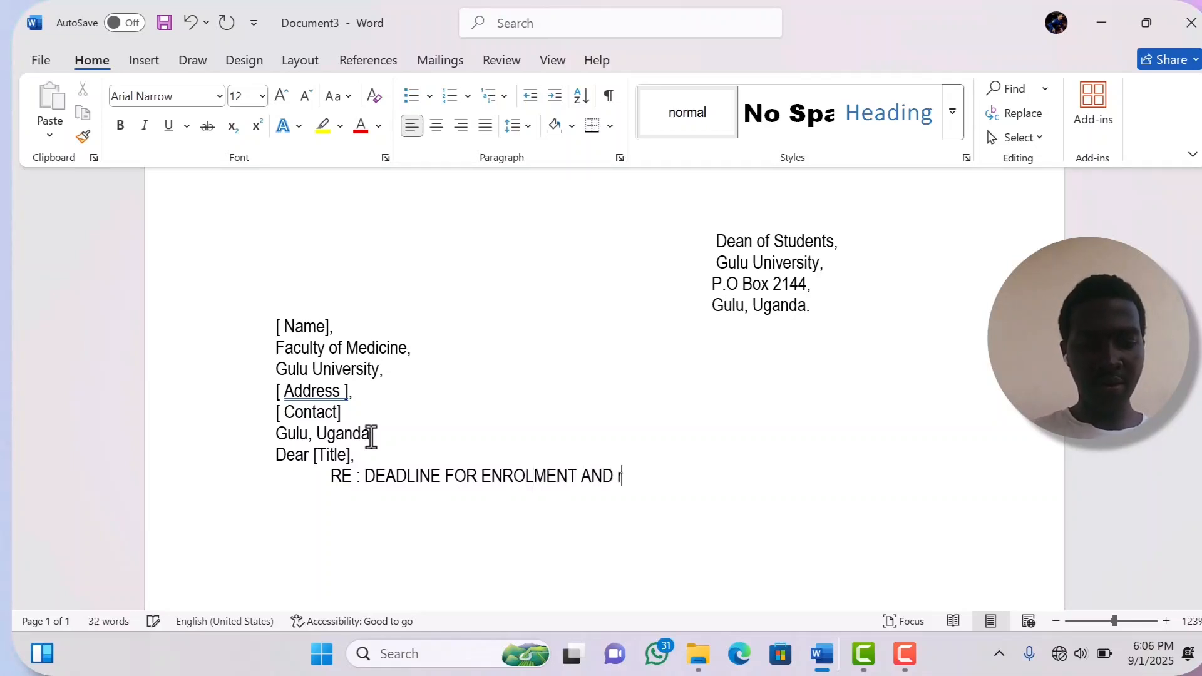
text(GISTRA)
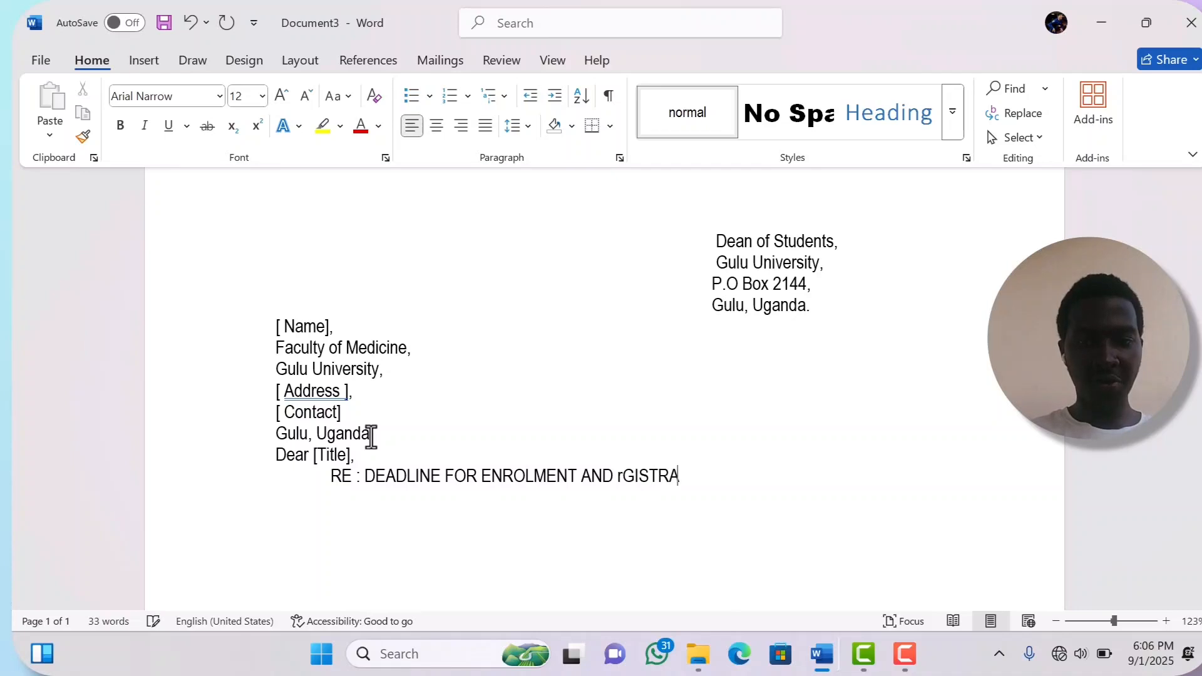
- Correct the subject line to 'RE : DEADLINE FOR ENROLMENT AND REGISTRATION' and start a new line
key(BackSpace)
key(BackSpace)
key(BackSpace)
key(BackSpace)
key(BackSpace)
key(BackSpace)
key(BackSpace)
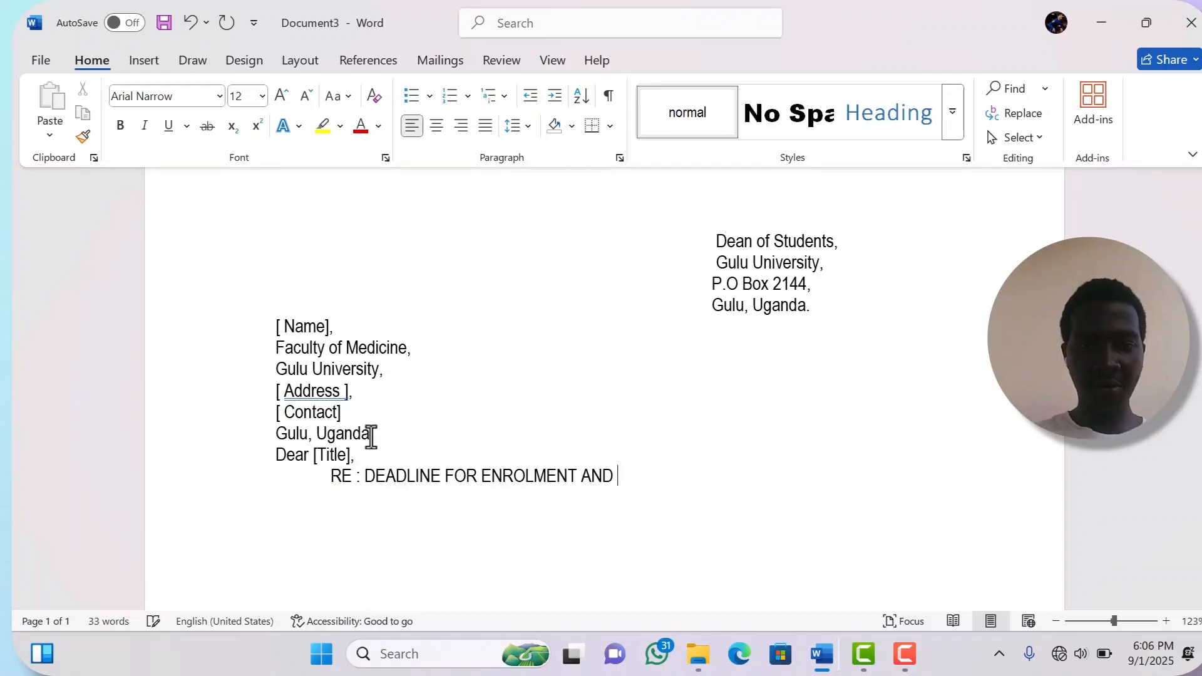
text(rEGI)
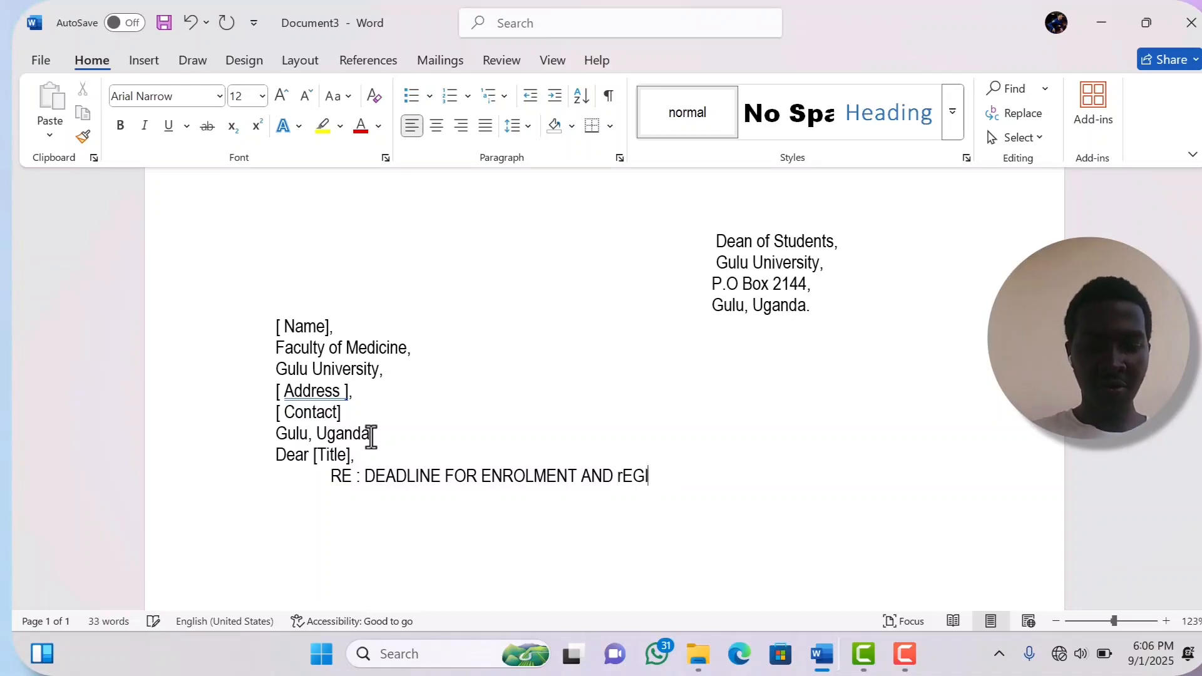
text(STRA)
key(BackSpace)
key(BackSpace)
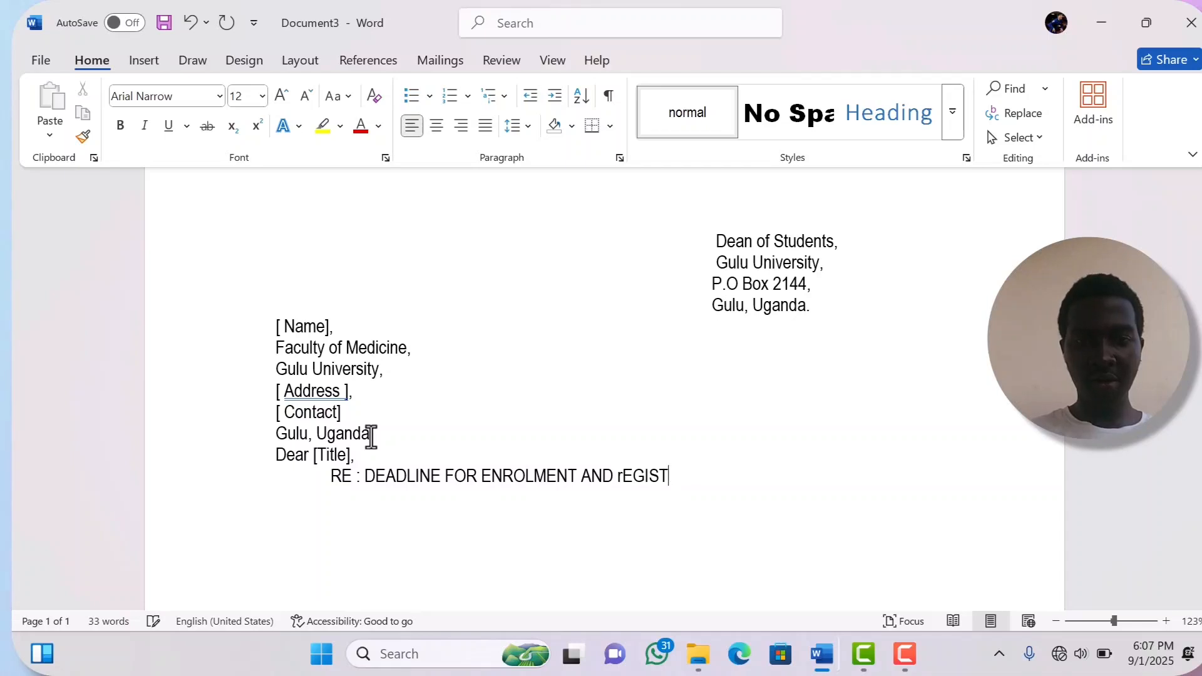
key(BackSpace)
key(BackSpace)
key(BackSpace)
key(BackSpace)
key(BackSpace)
key(BackSpace)
text(R)
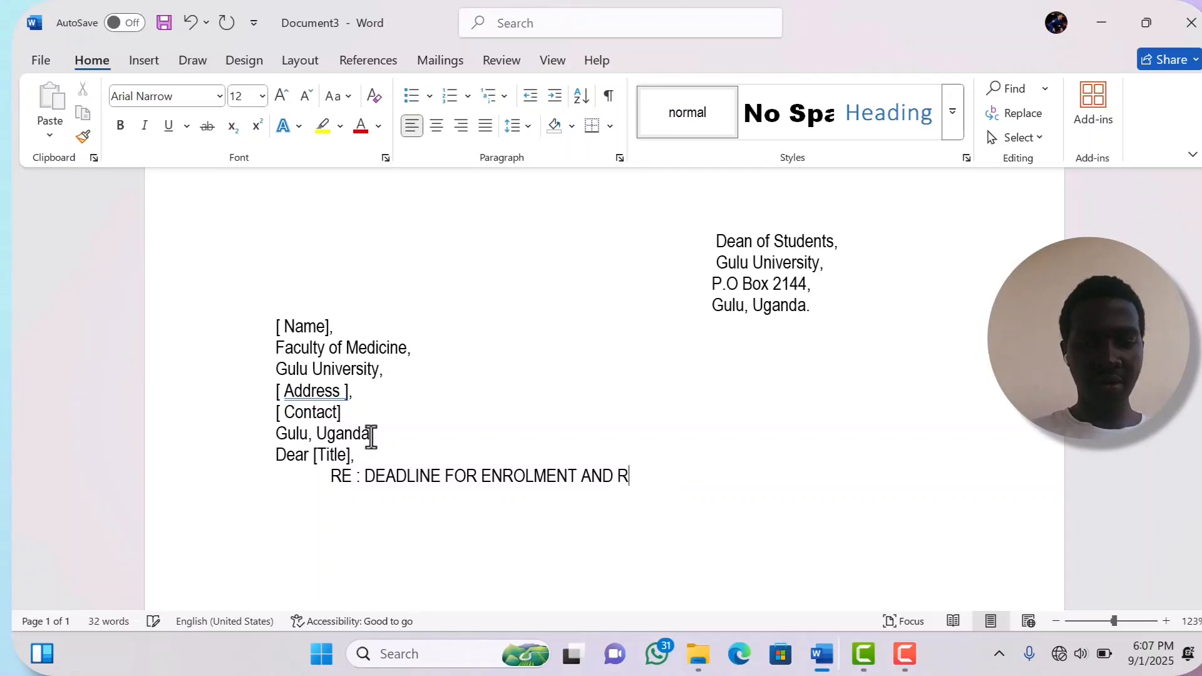
text(EGISTRATII)
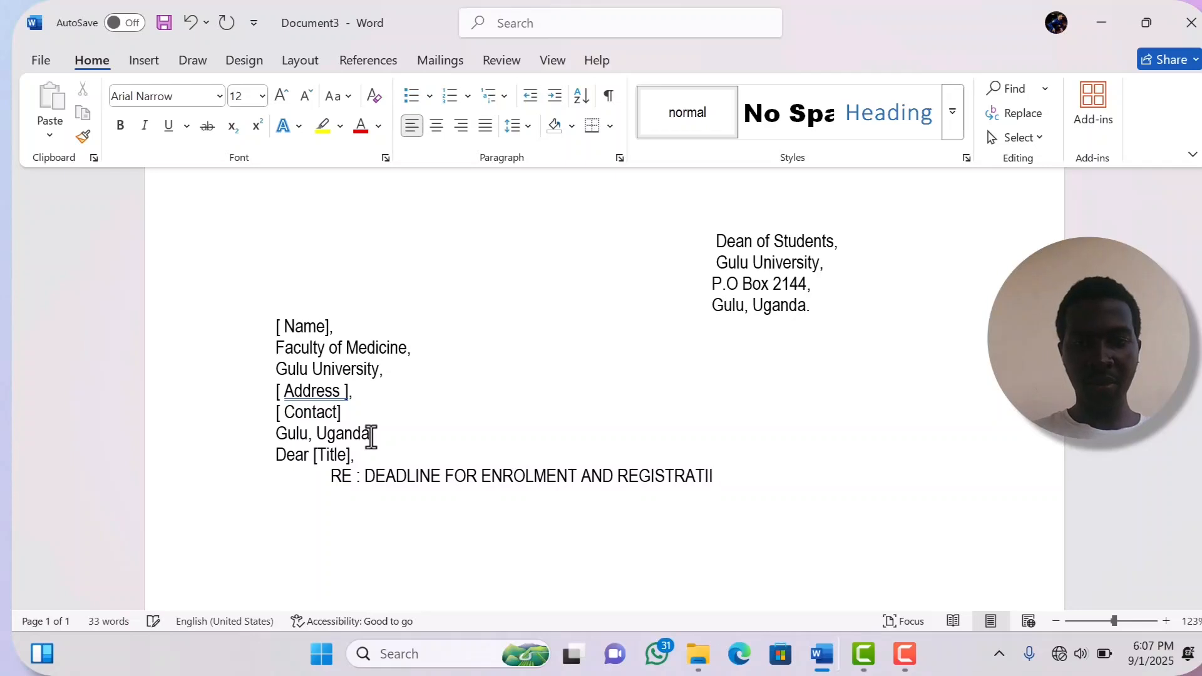
key(BackSpace)
text(ON)
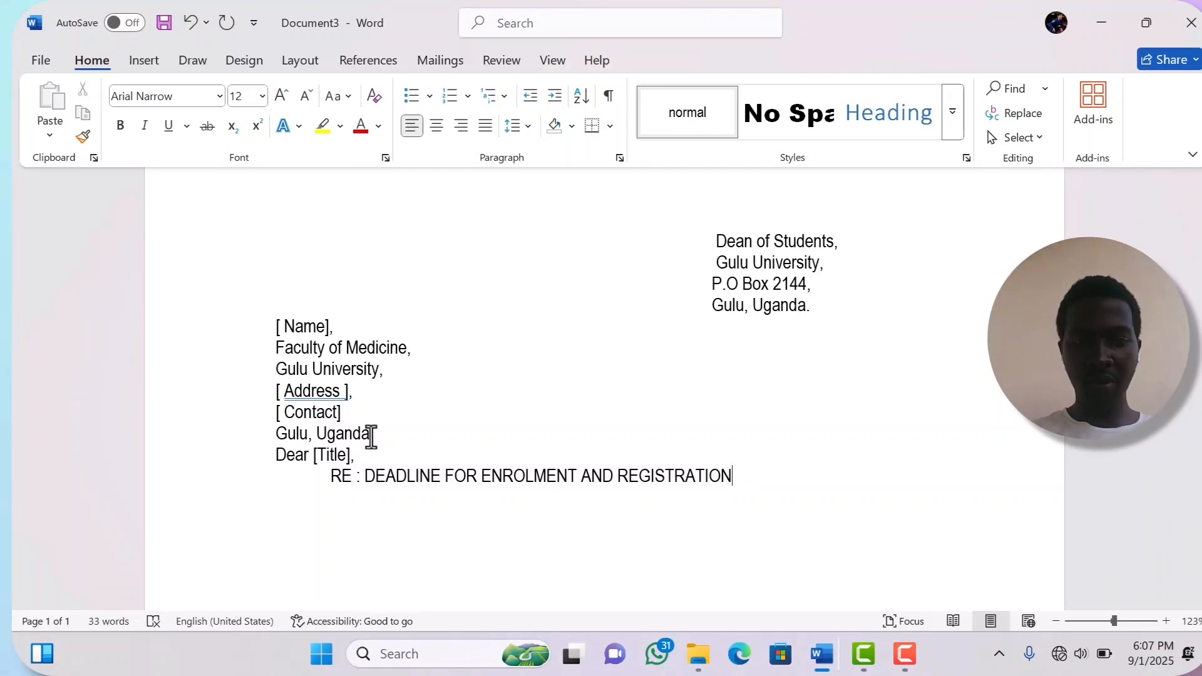
key(Return)
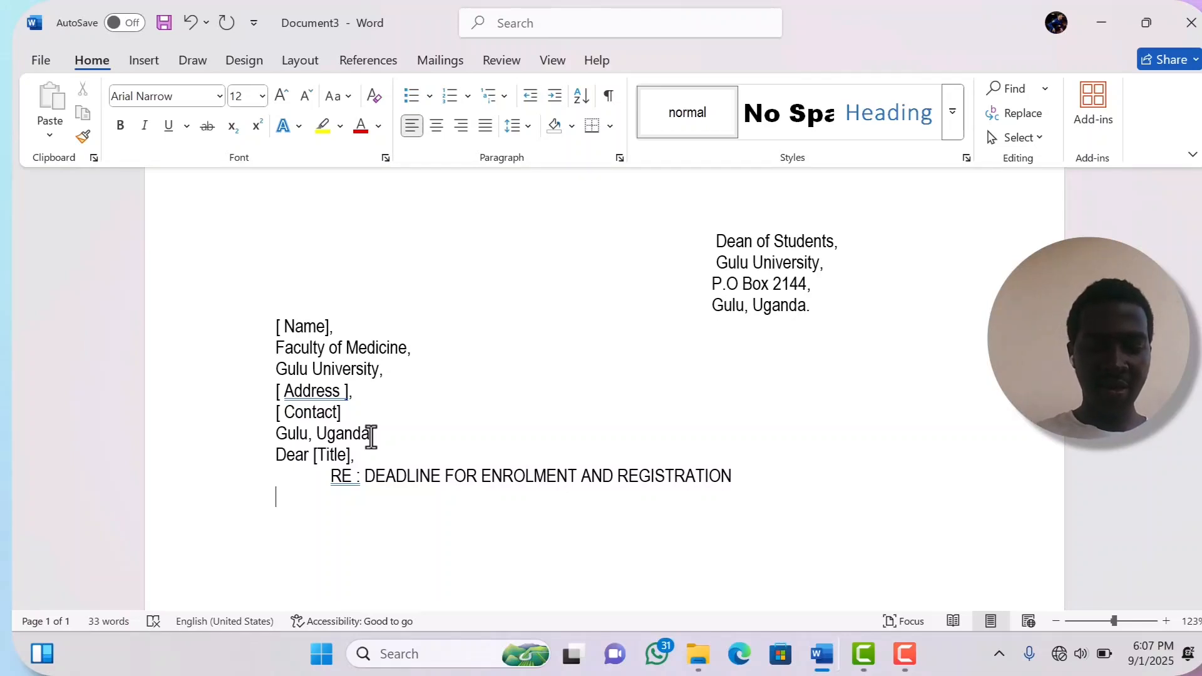
- Type the body opening 'This is to inform you to ensure that you have completed...fees before'
text(i)
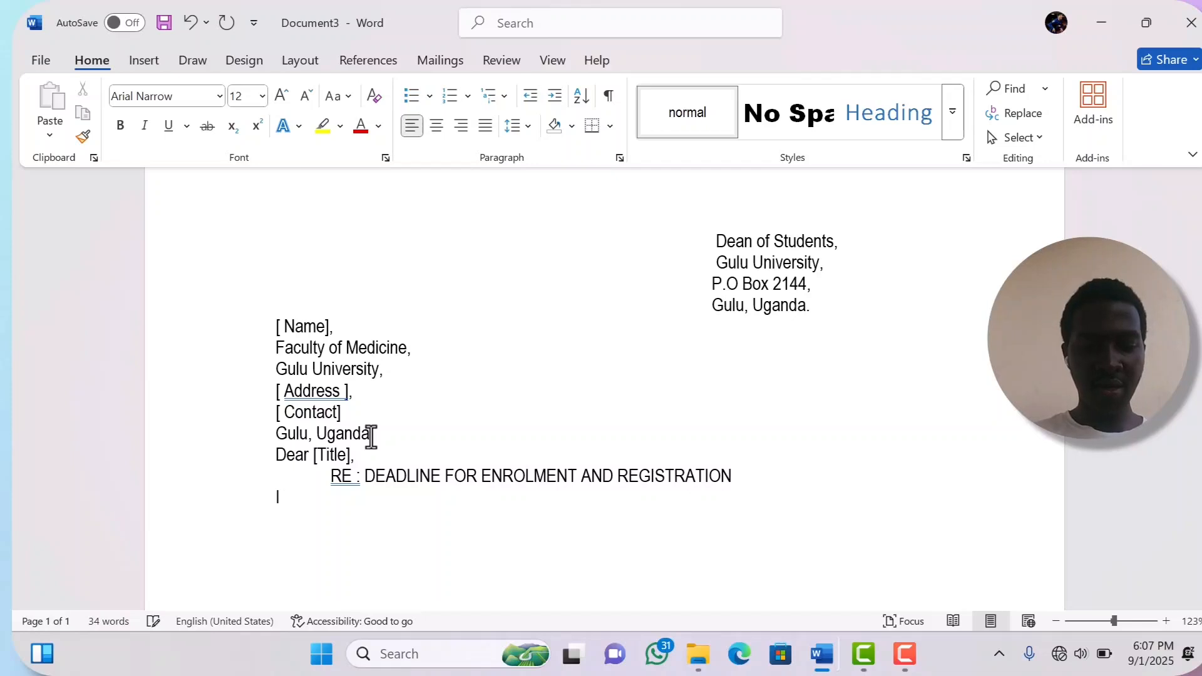
text( HER)
key(BackSpace)
key(BackSpace)
key(BackSpace)
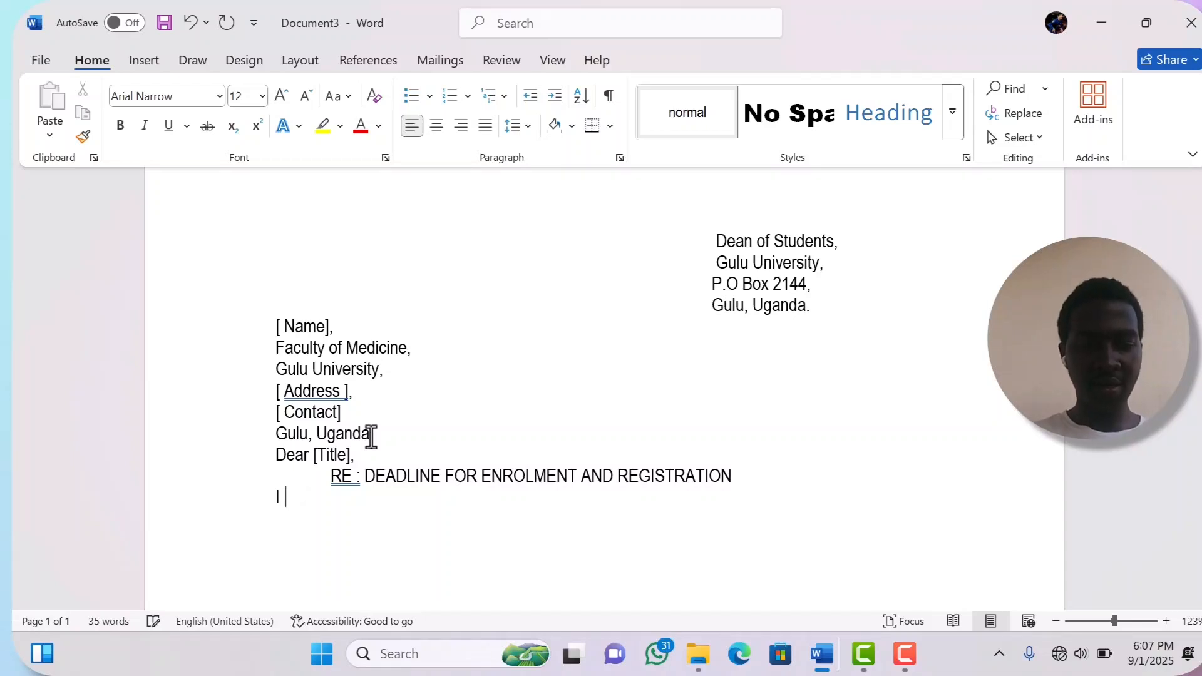
text(er)
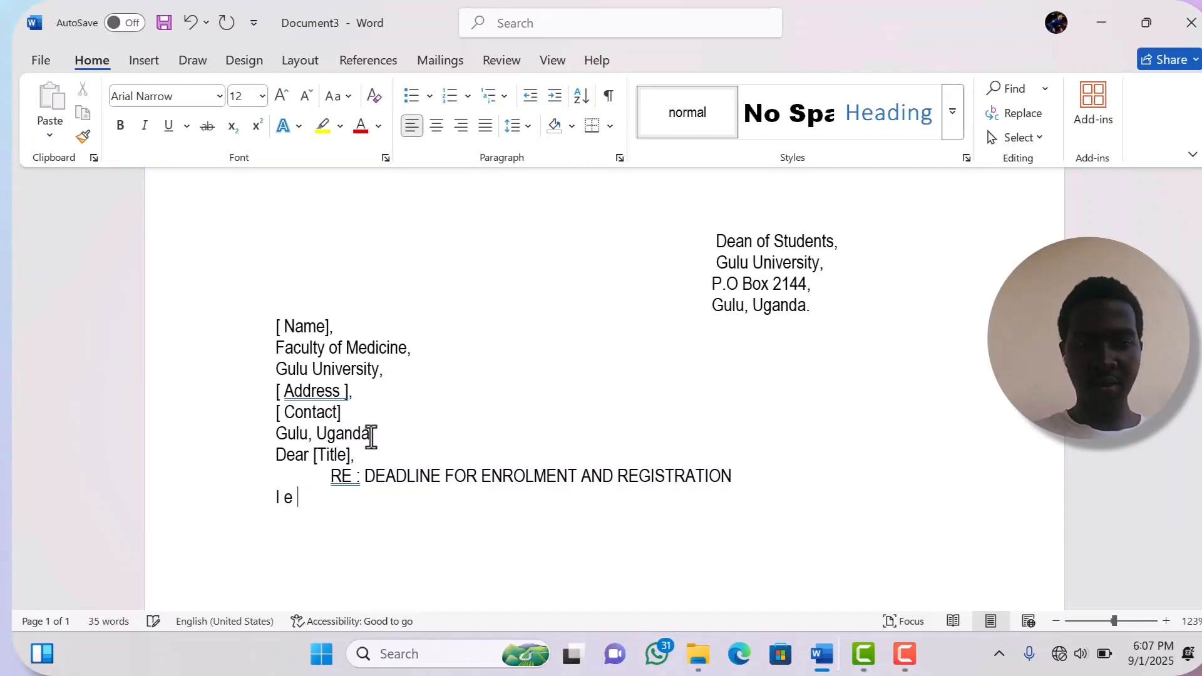
key(BackSpace)
key(BackSpace)
key(BackSpace)
key(BackSpace)
text(T)
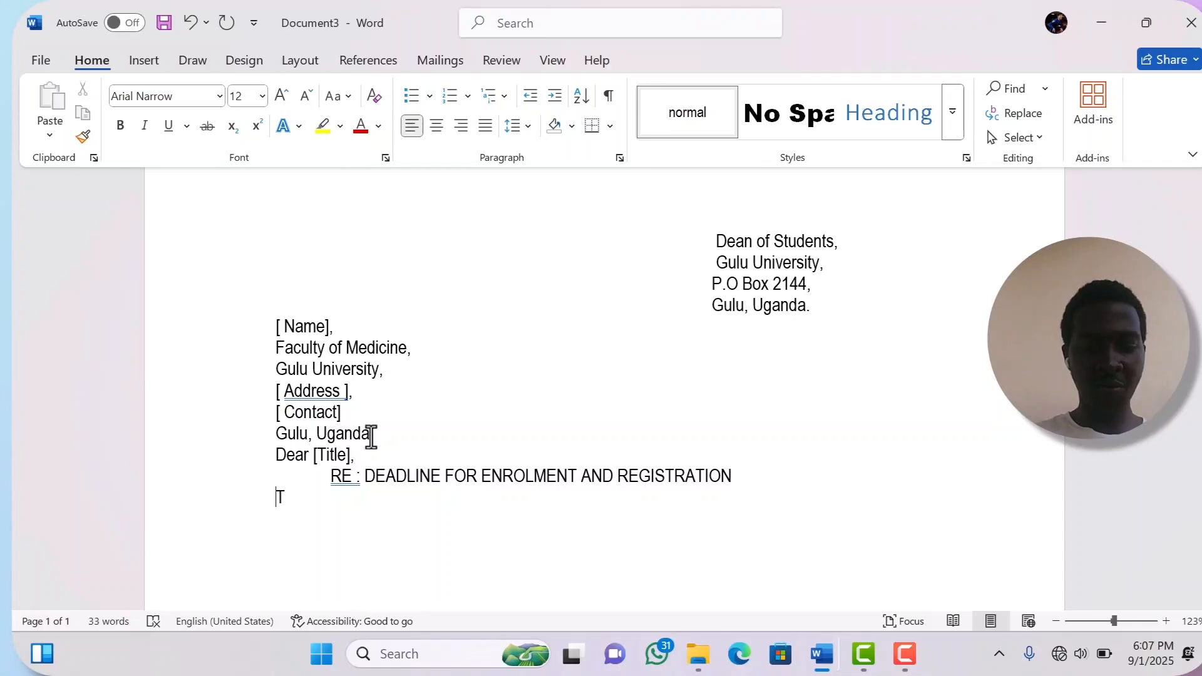
text(his is)
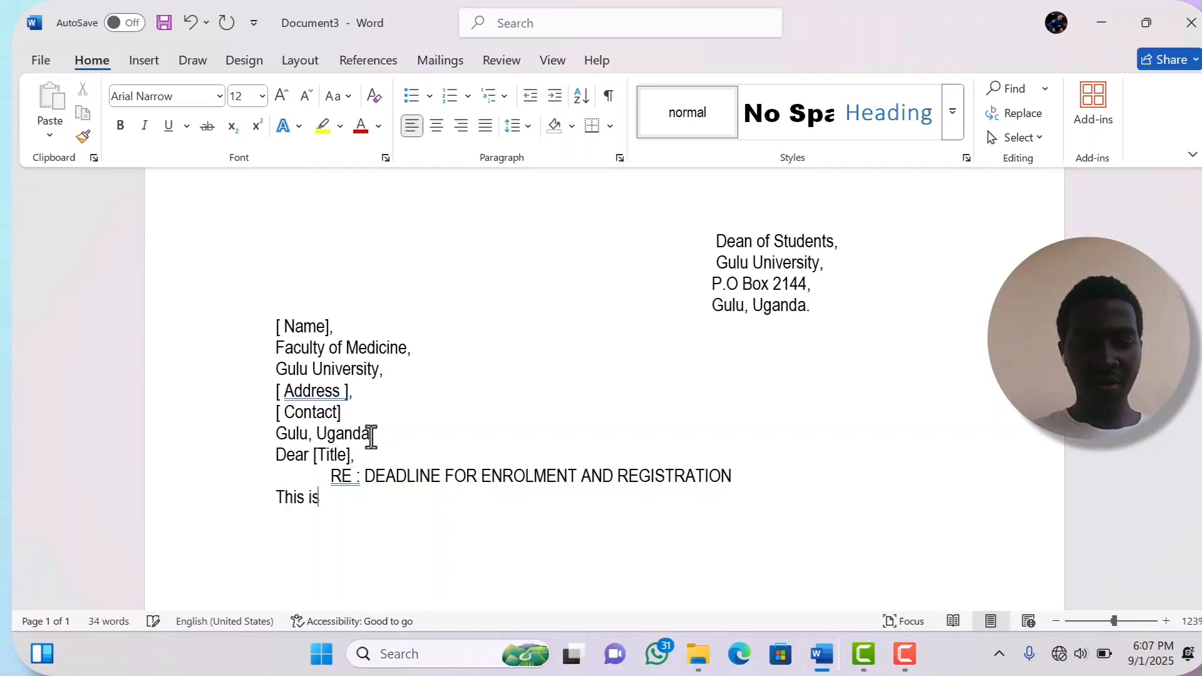
text( to in)
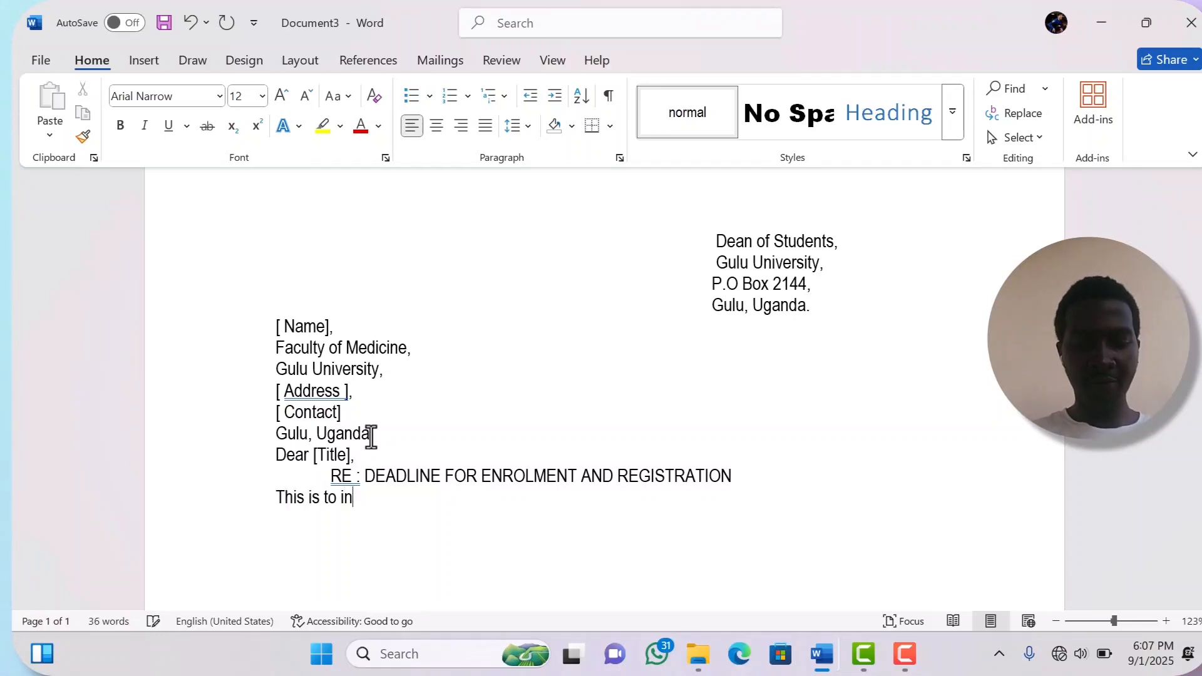
text(form )
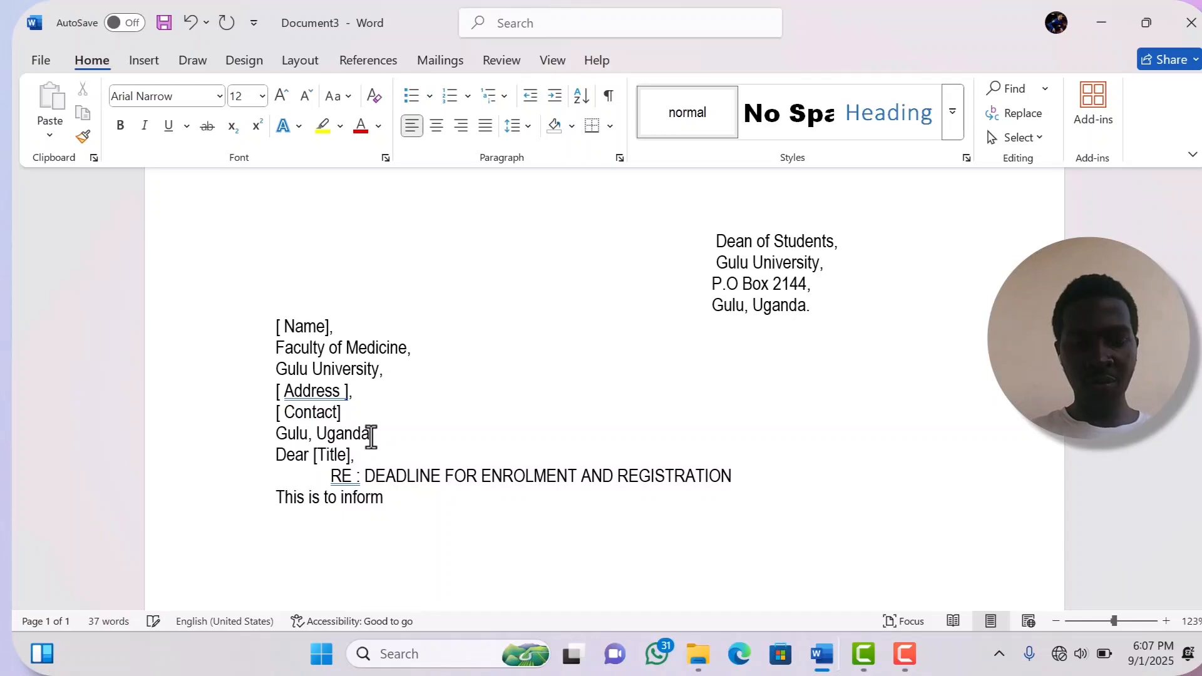
text(you t)
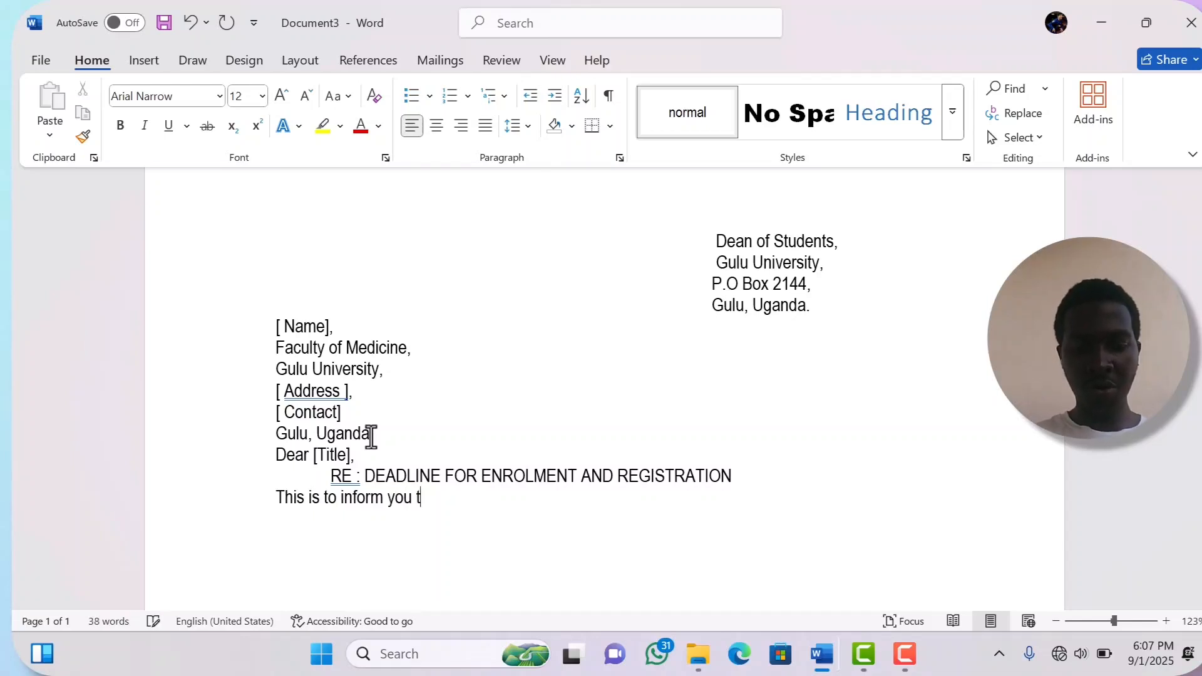
text(o en)
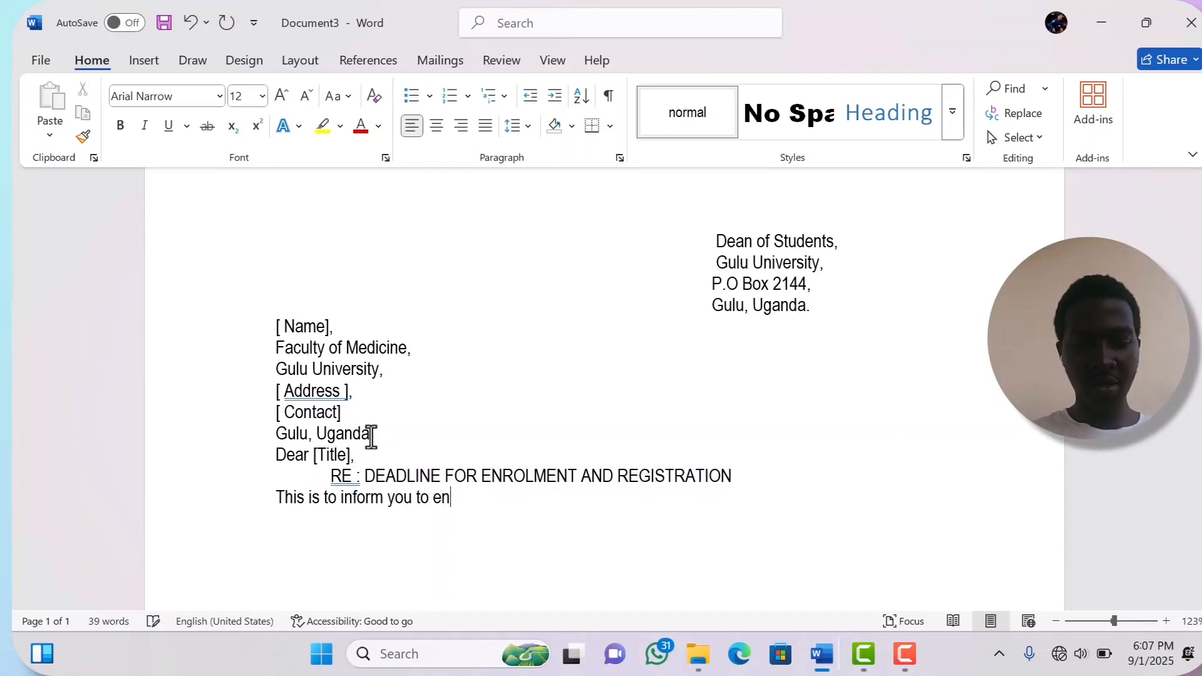
text(sure thi)
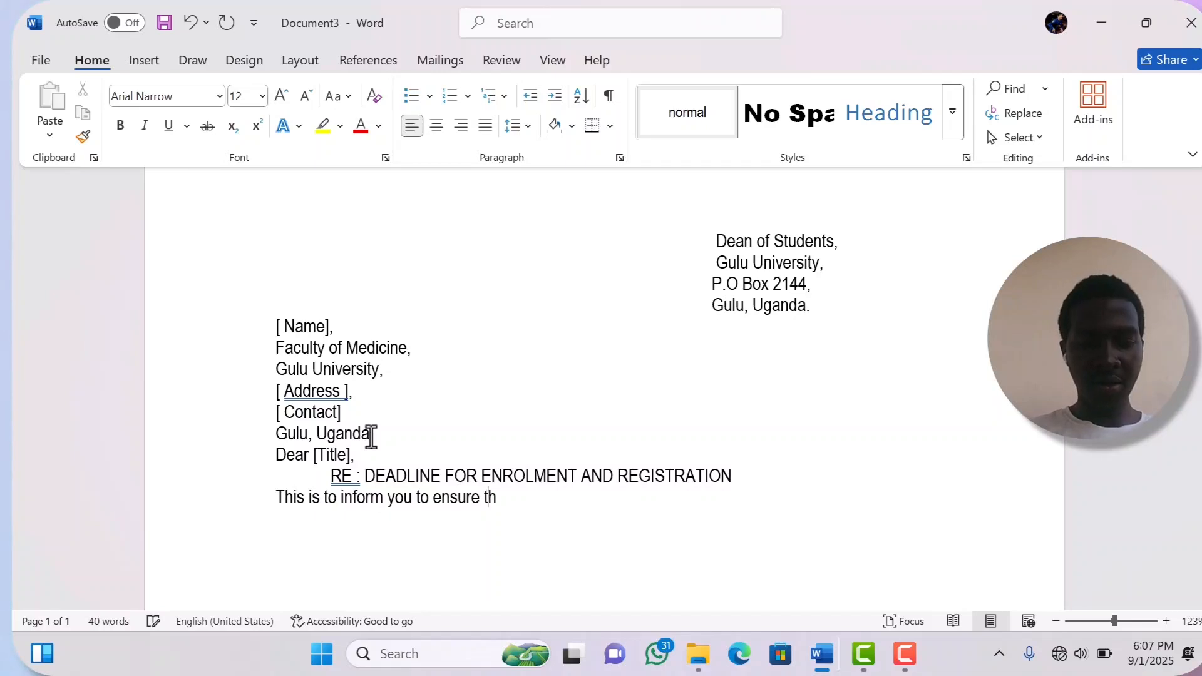
key(BackSpace)
text(at)
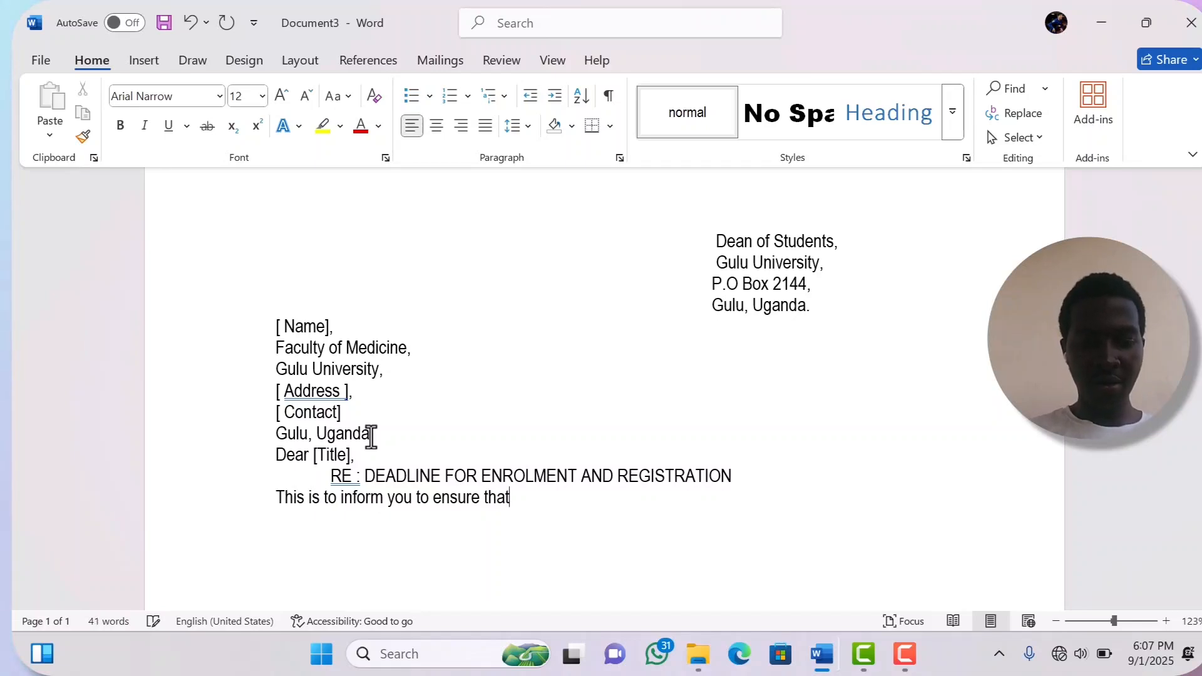
text( you hav)
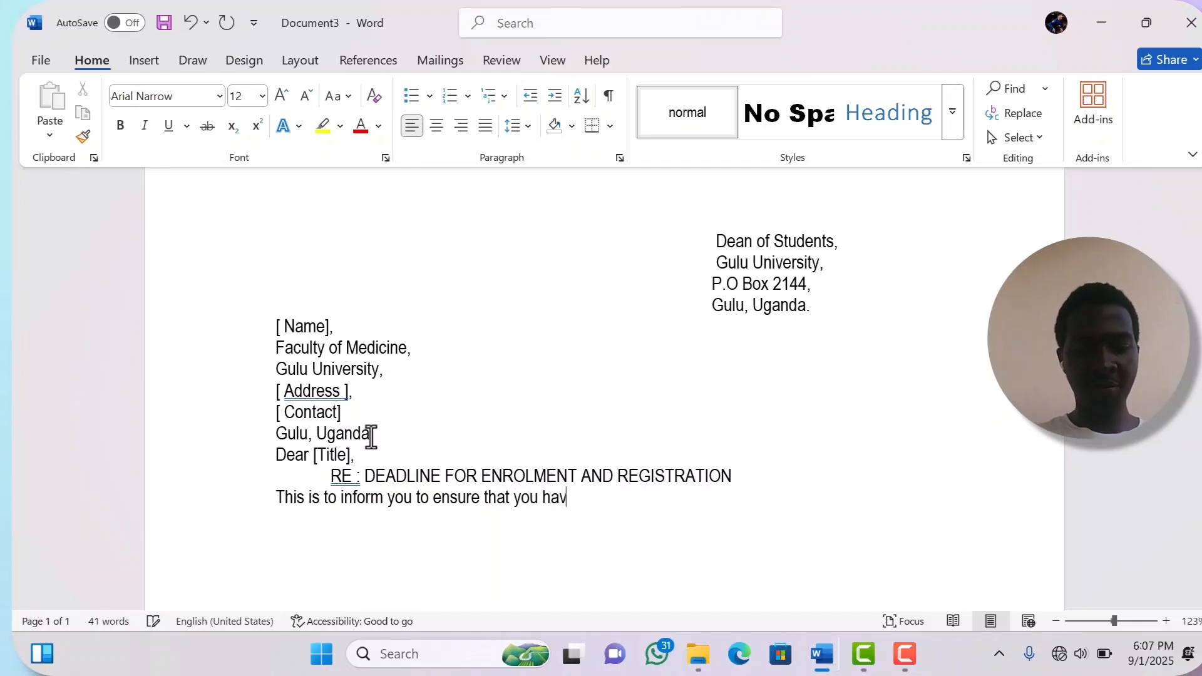
text(e compl)
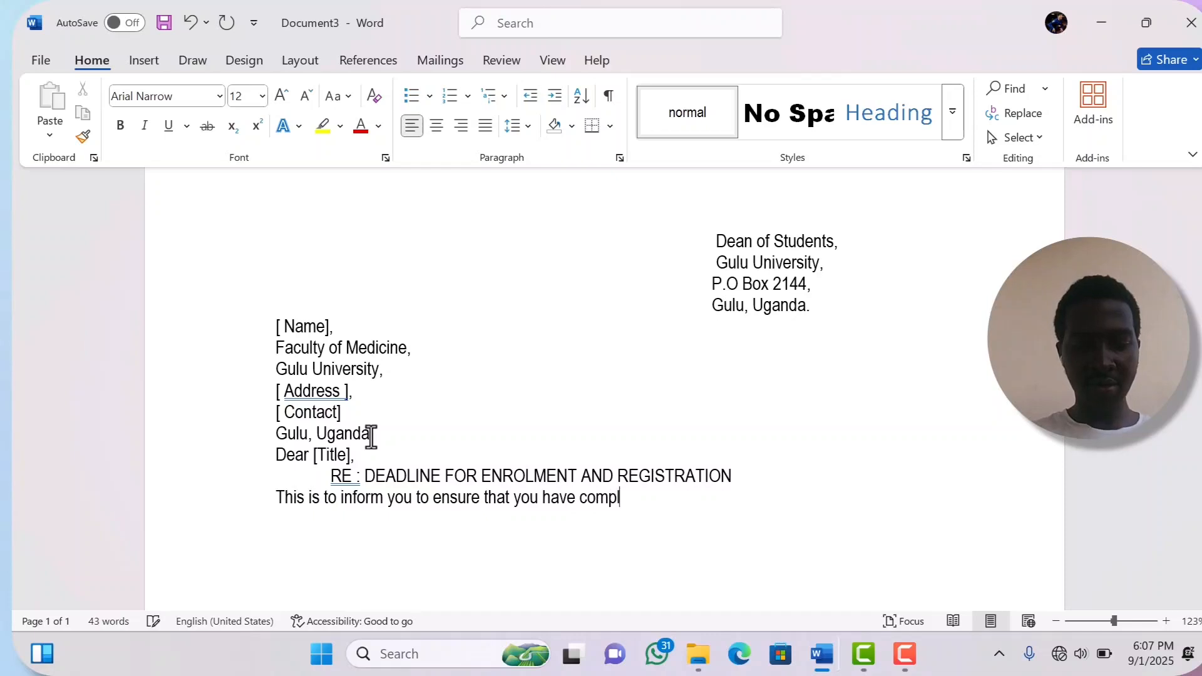
text(eted )
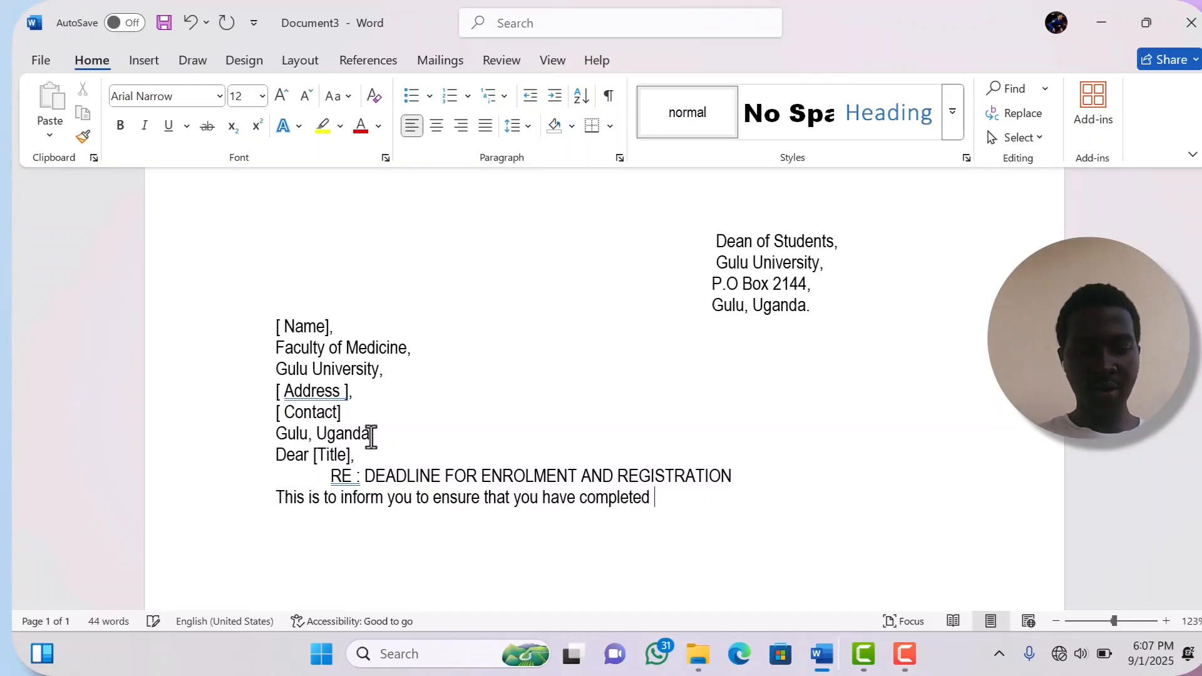
text(the process)
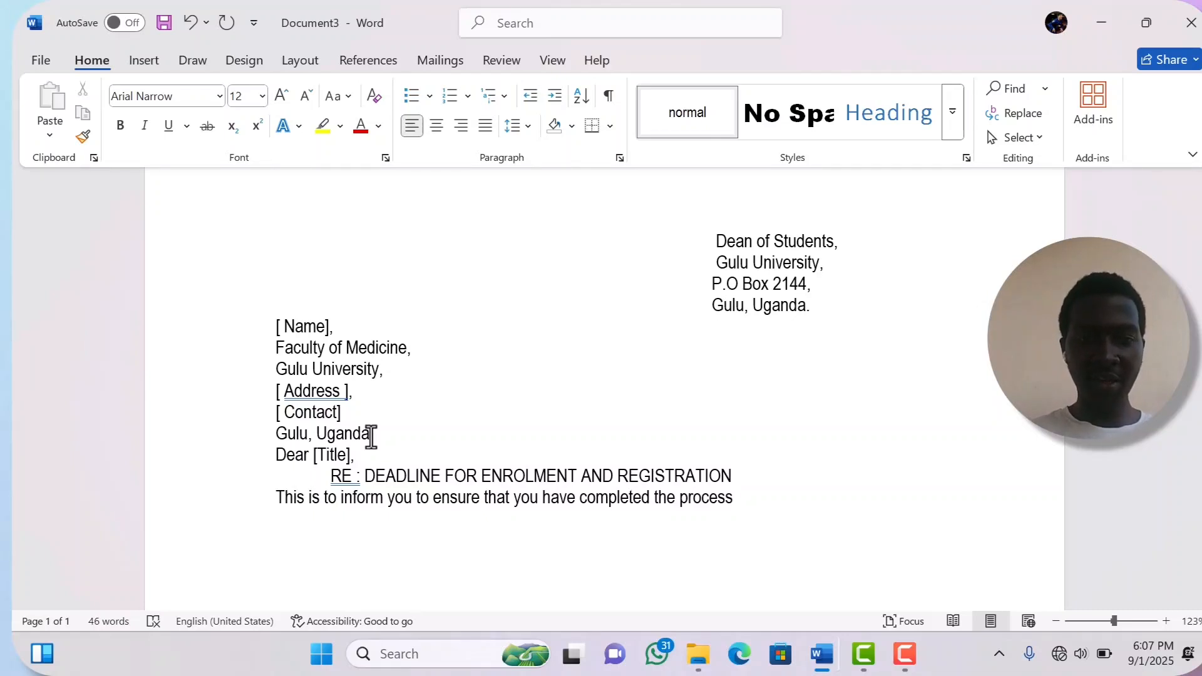
text(o)
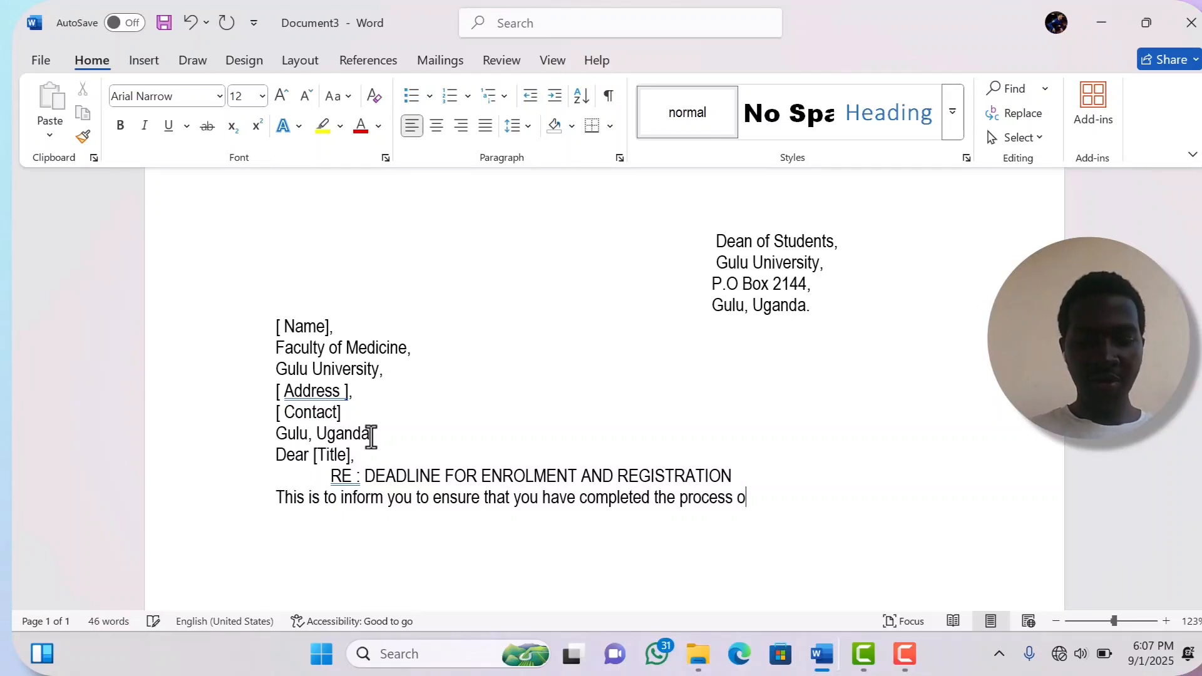
text(f re)
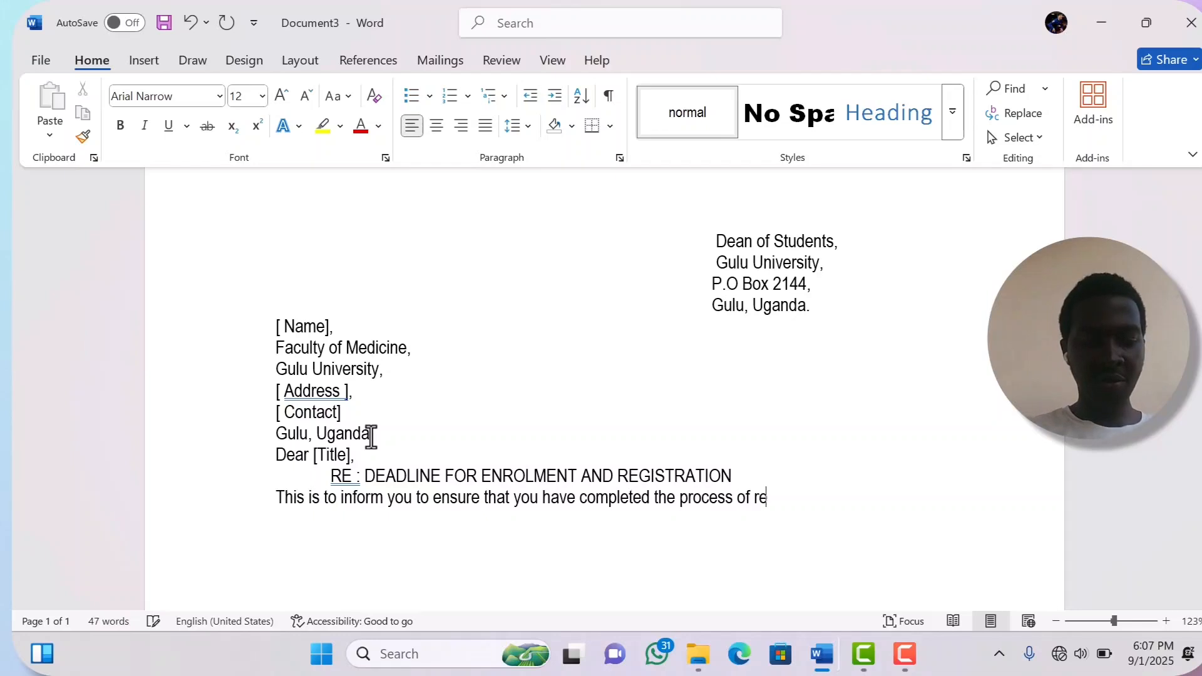
text(gis)
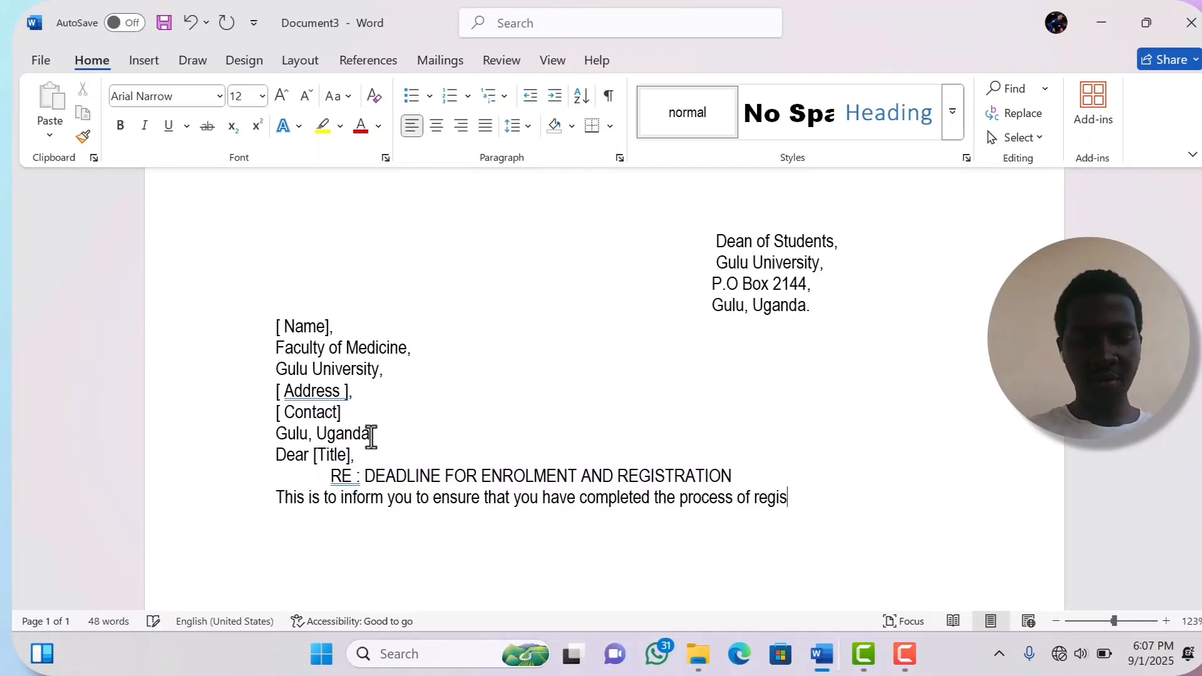
text(trati)
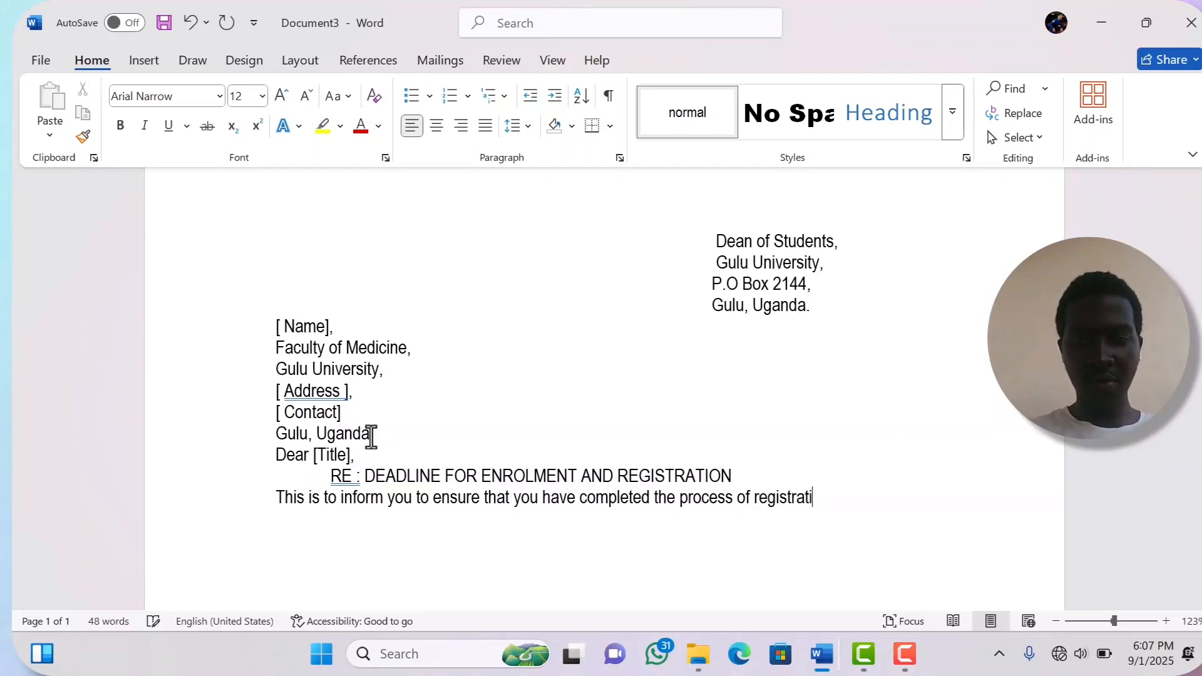
text(on)
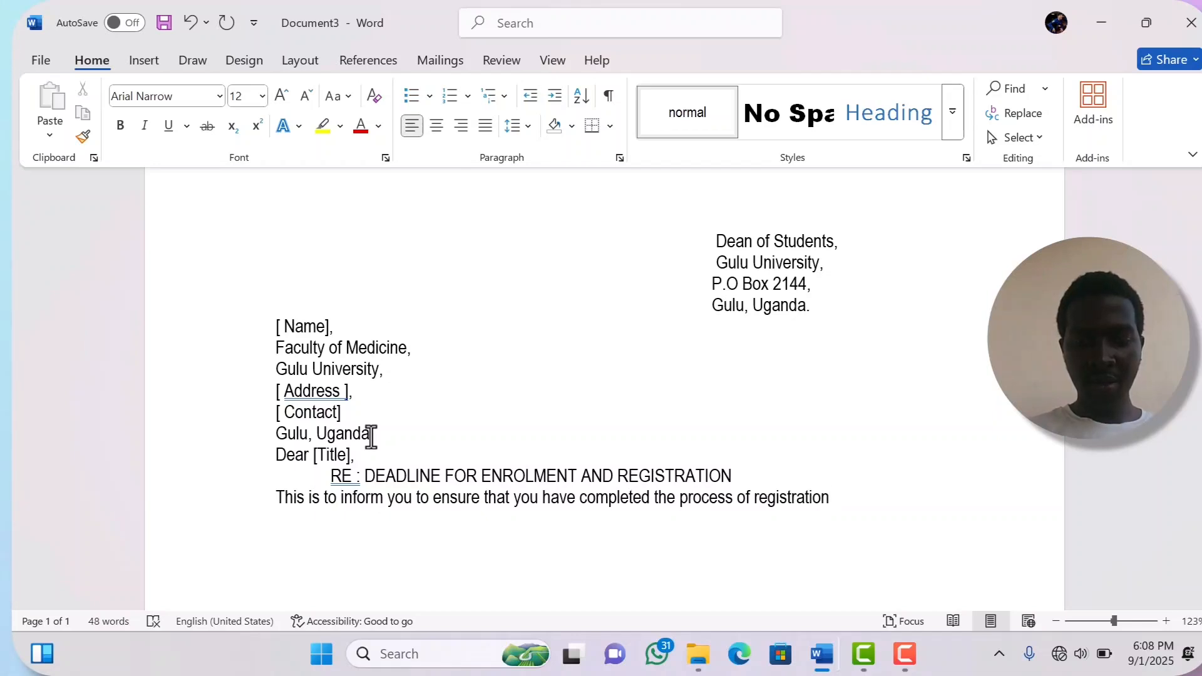
text( and )
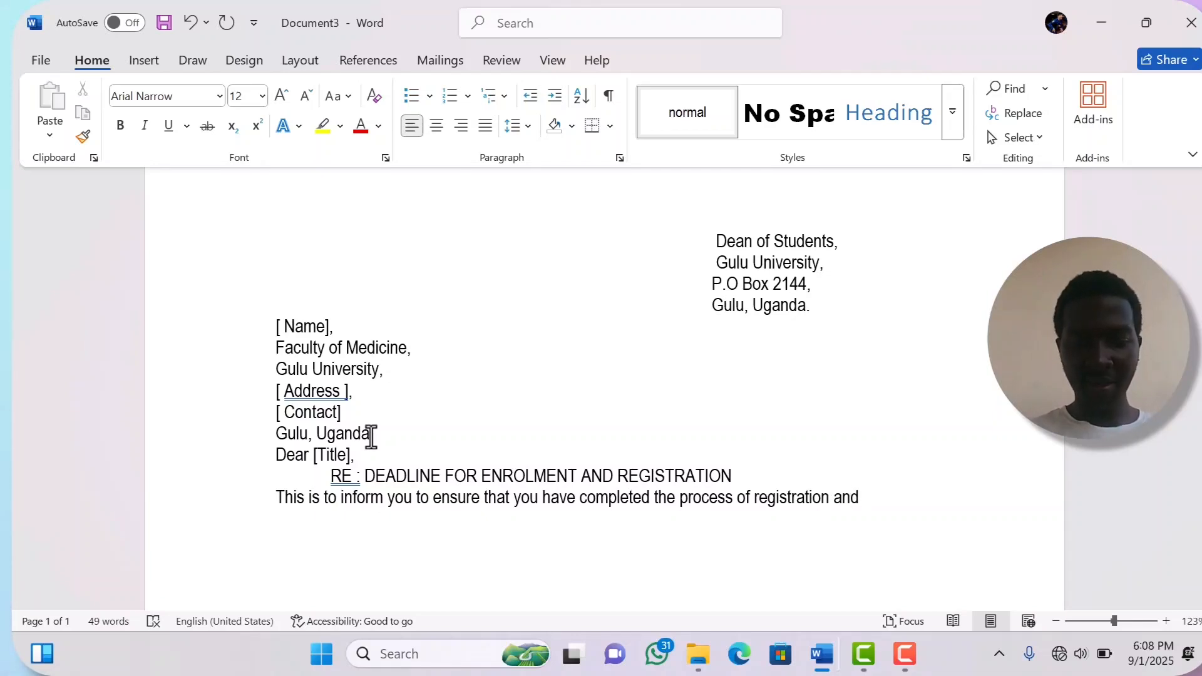
text(clweae)
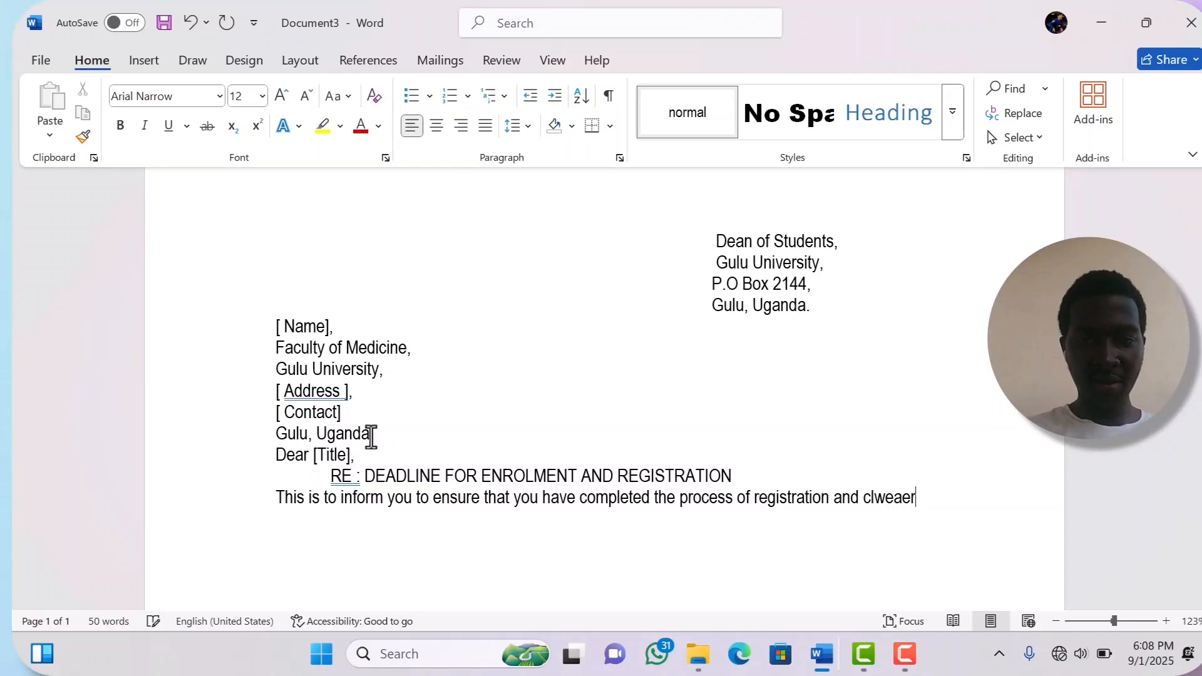
key(BackSpace)
key(BackSpace)
key(BackSpace)
key(BackSpace)
key(BackSpace)
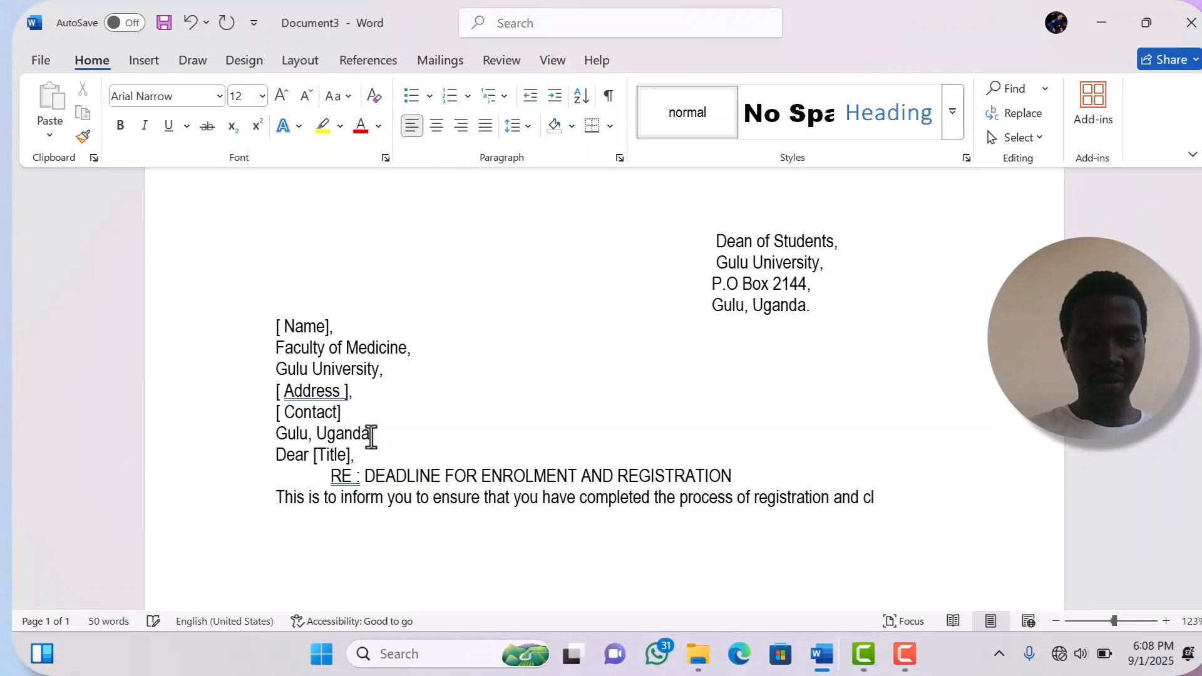
text(earing)
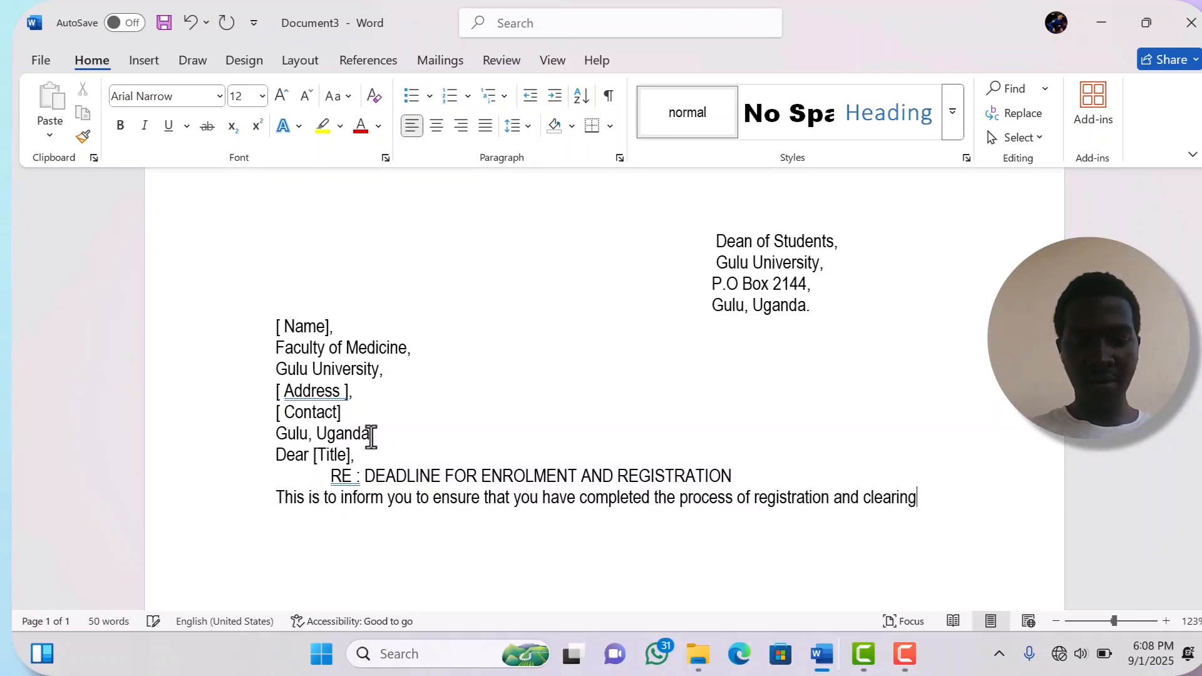
text( your )
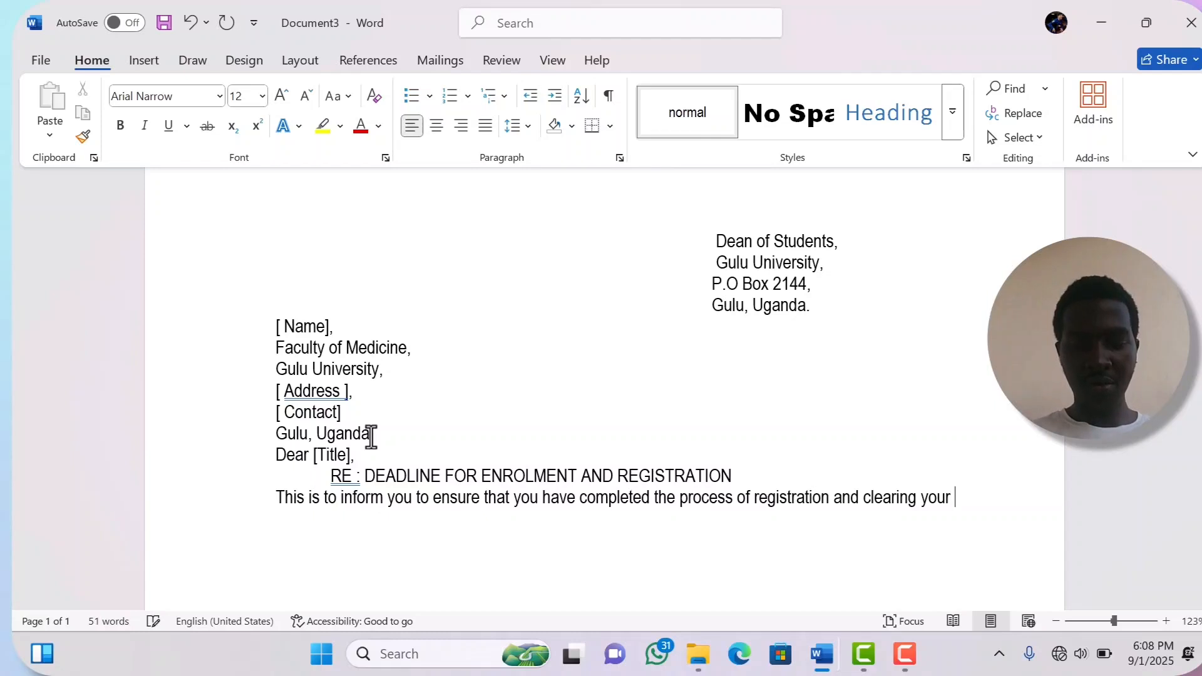
text(outsta)
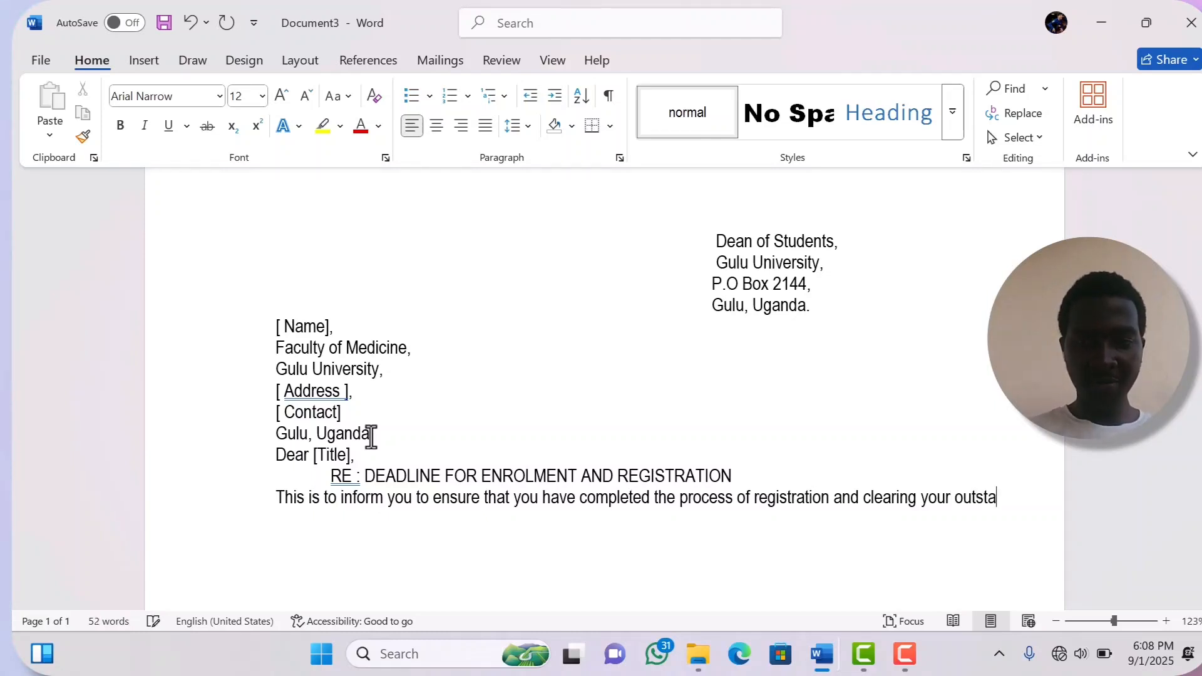
text(ndin)
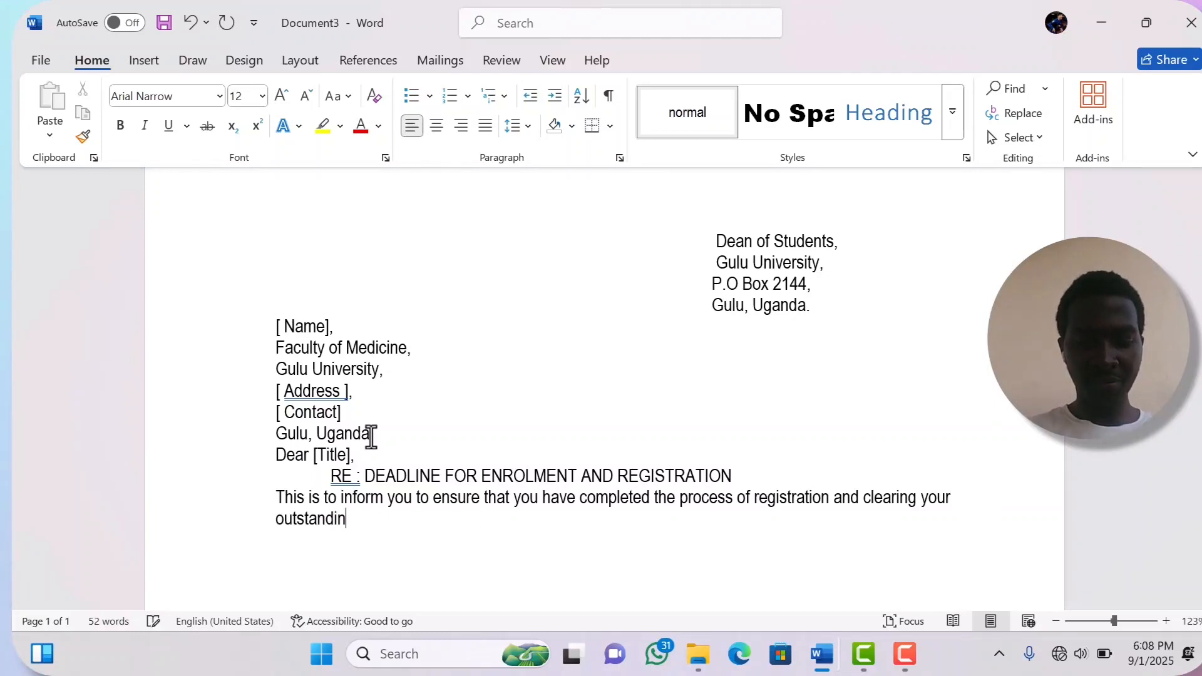
text(g fee)
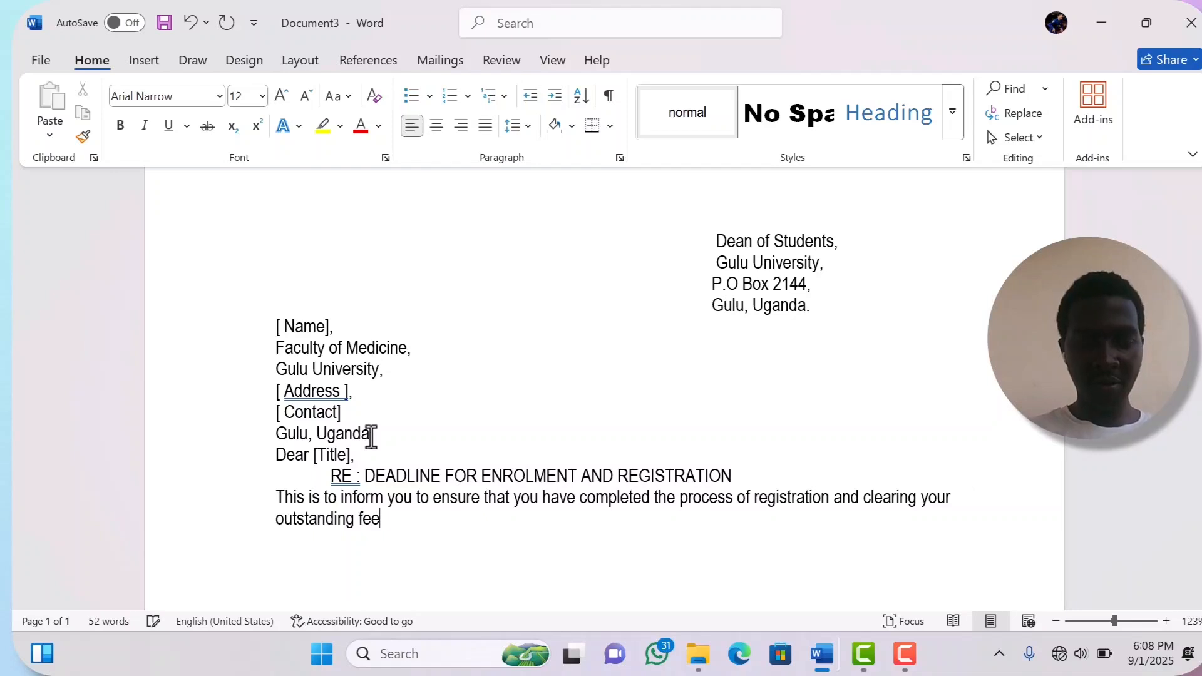
text(s be)
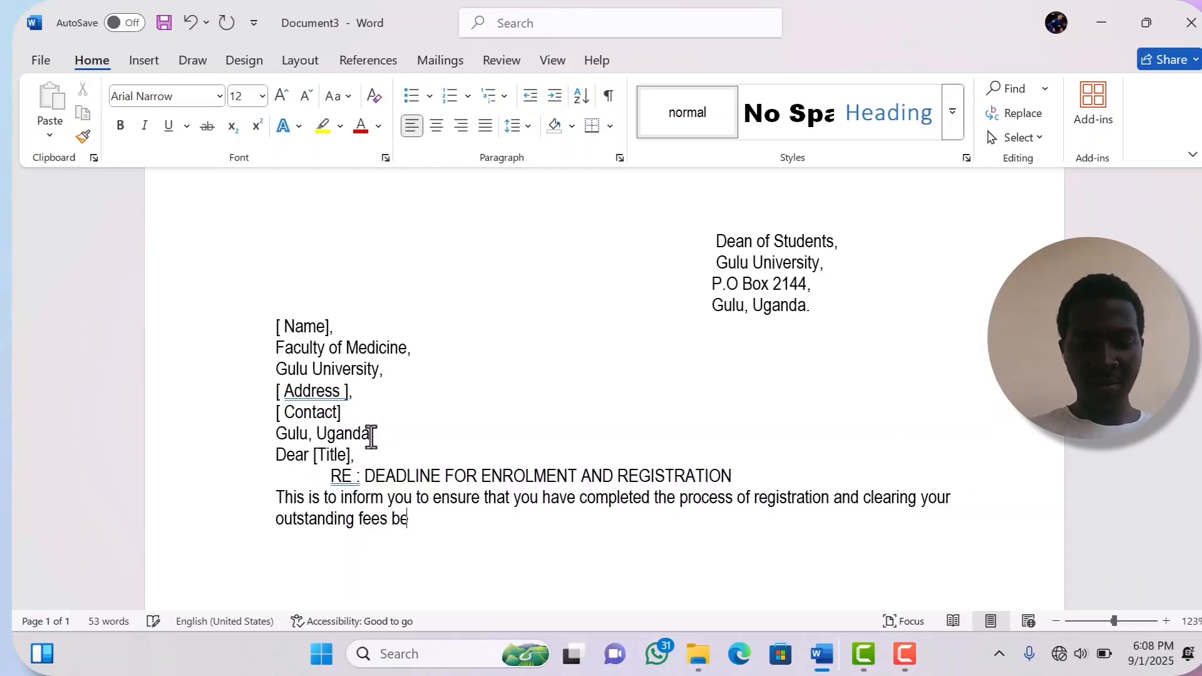
text(fore )
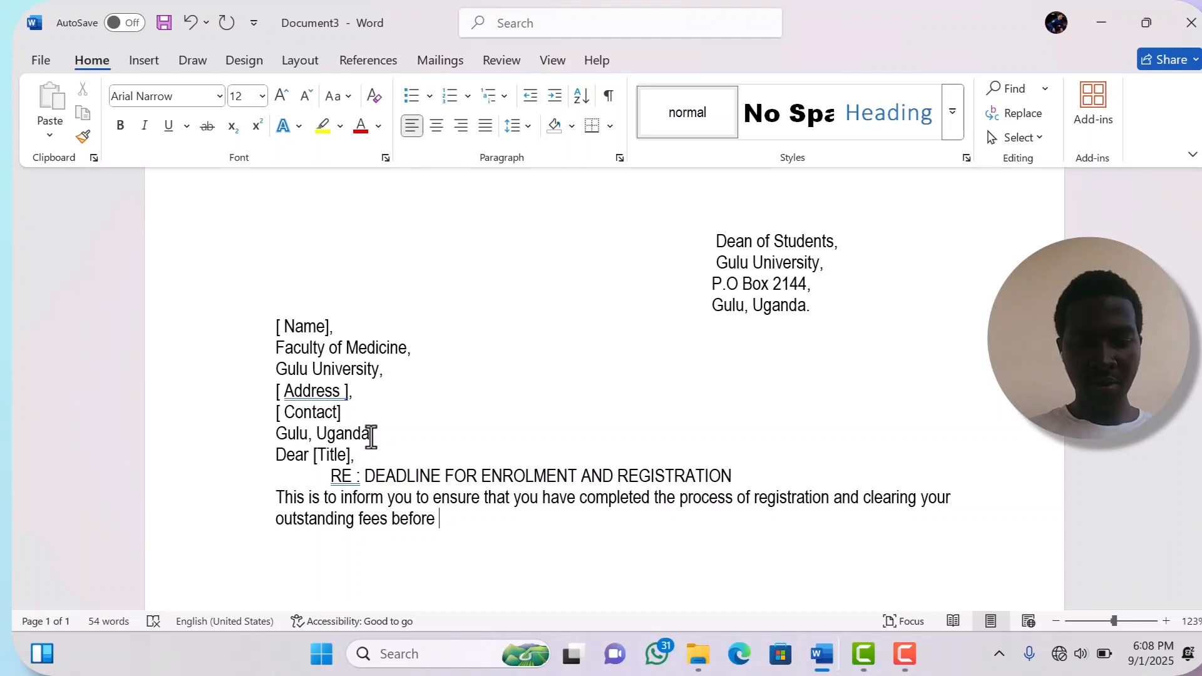
text(!)
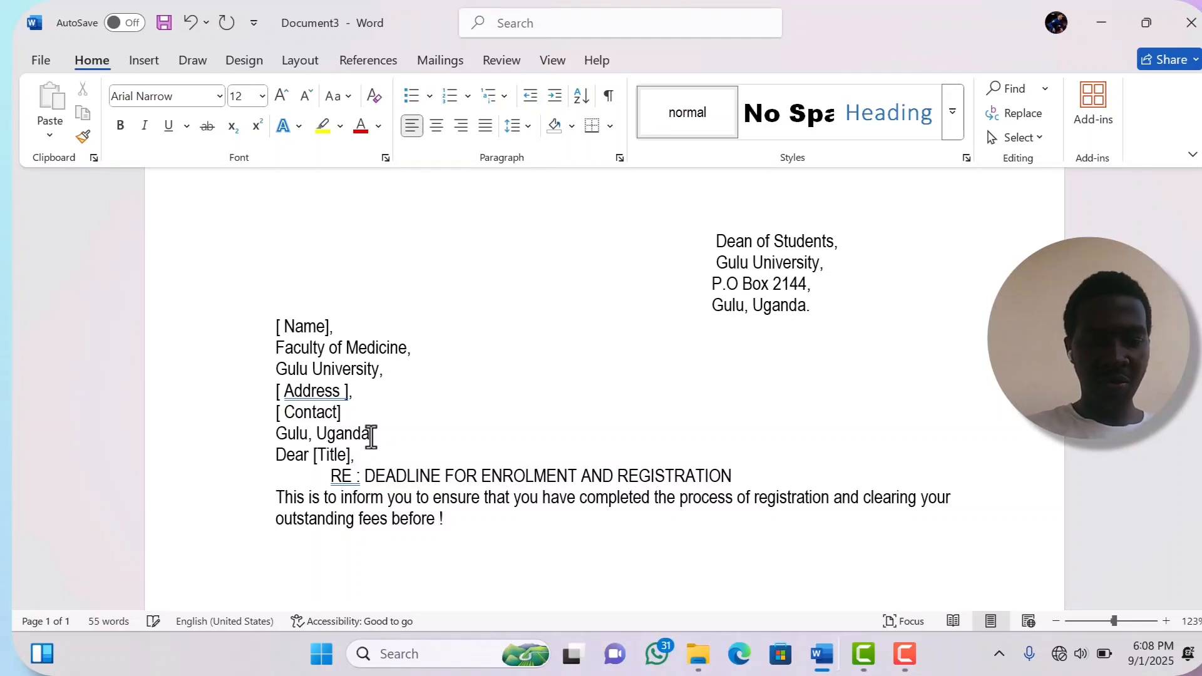
- Finish the sentence with the 12th October 2025 deadline and the progressive exams warning
key(BackSpace)
text(12)
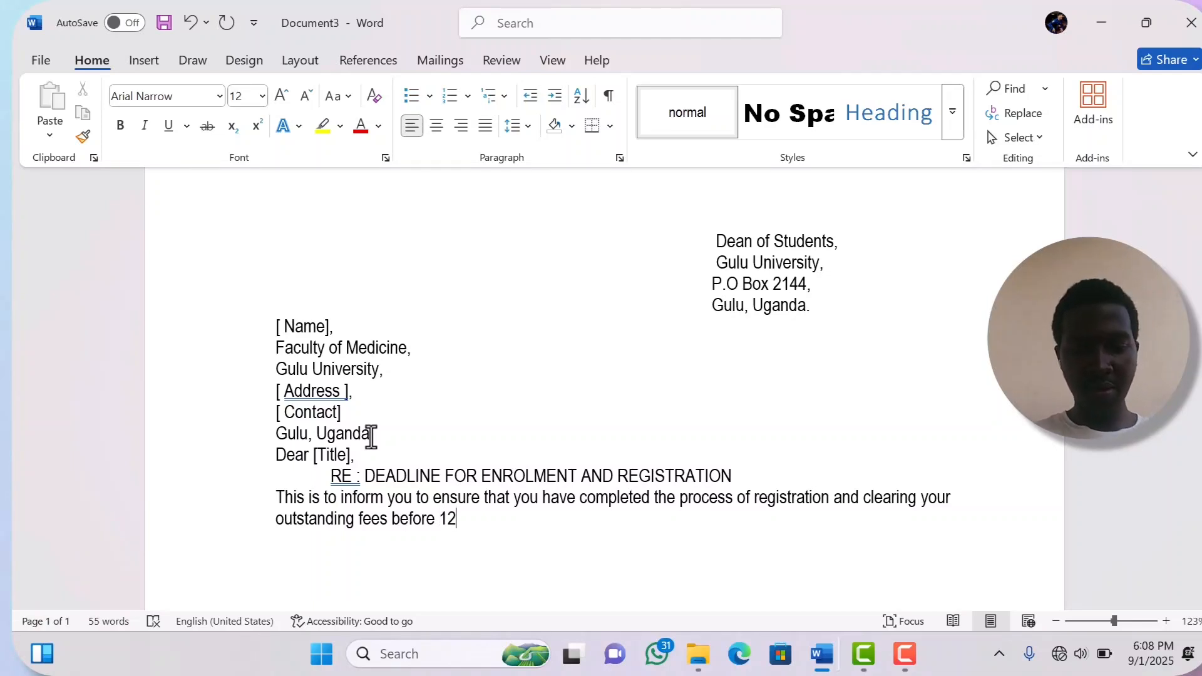
text(th O)
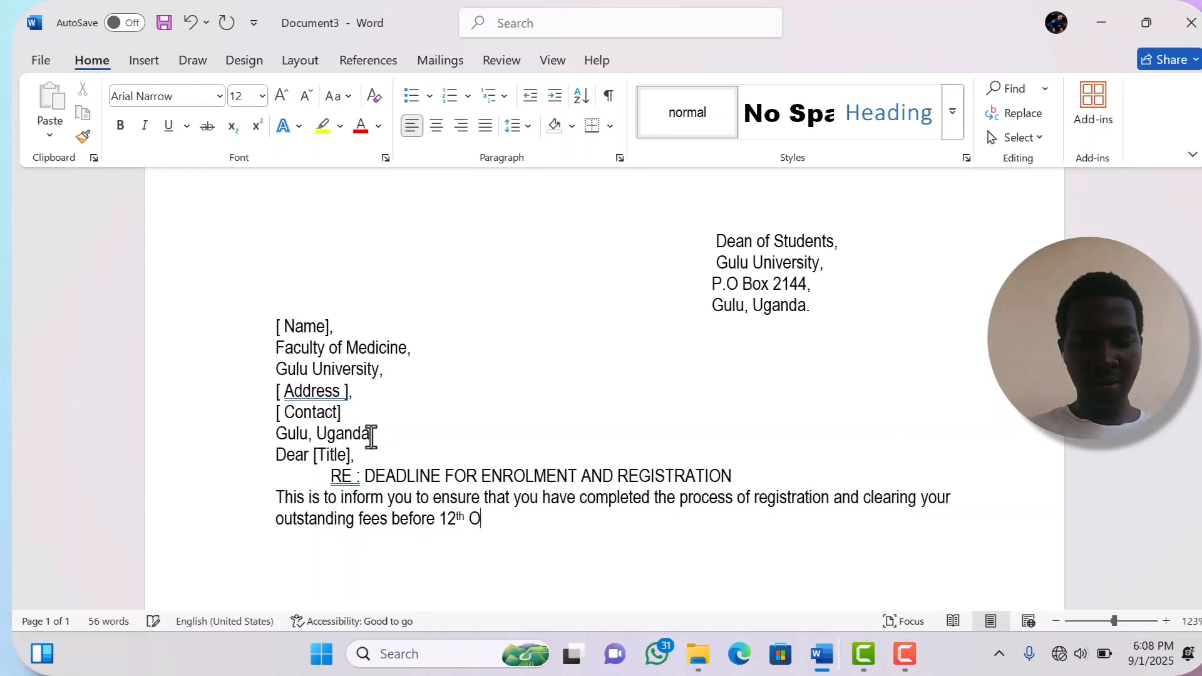
text(ctober)
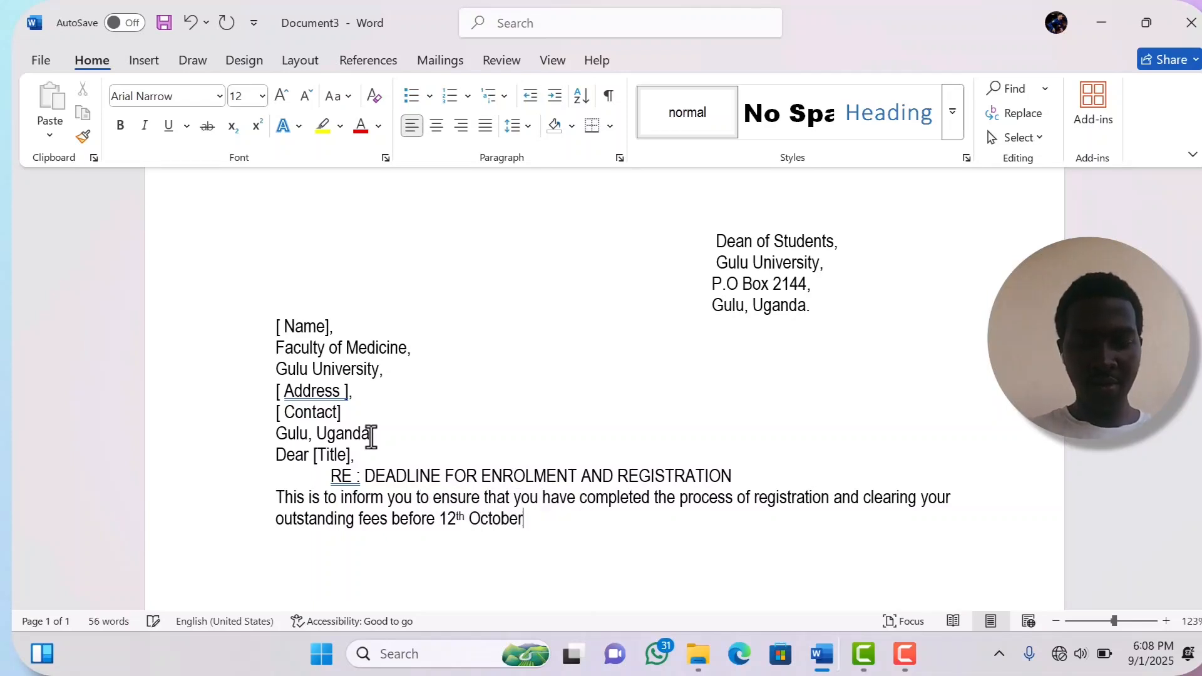
text( 2)
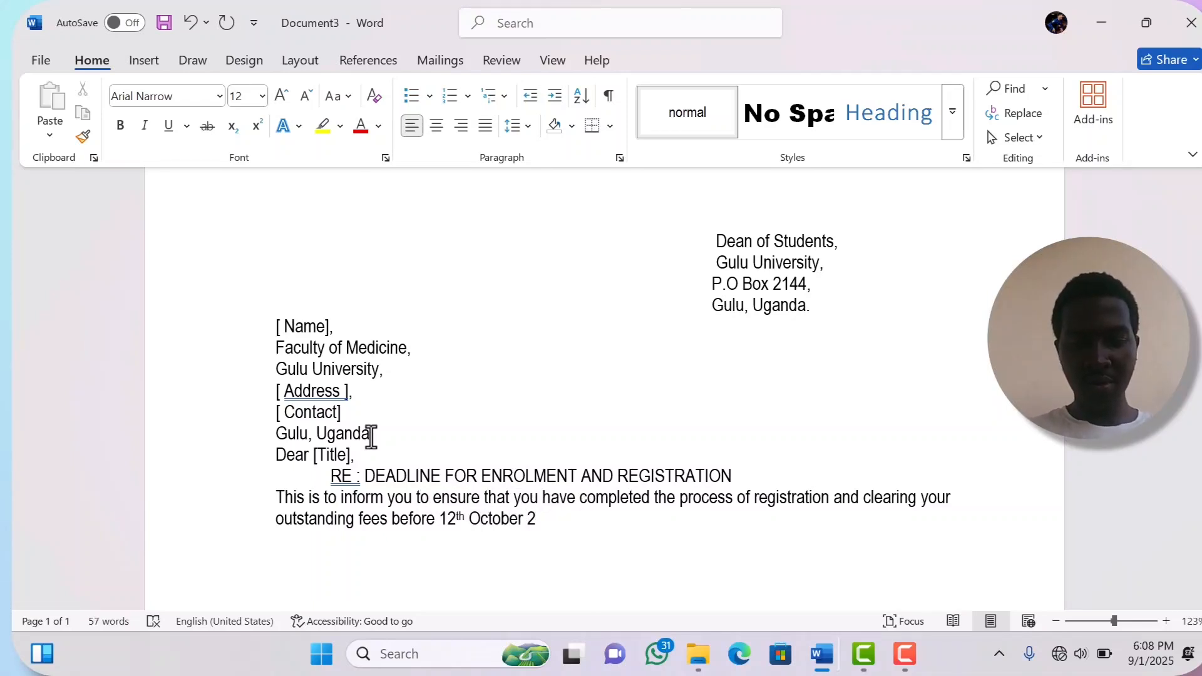
text(025)
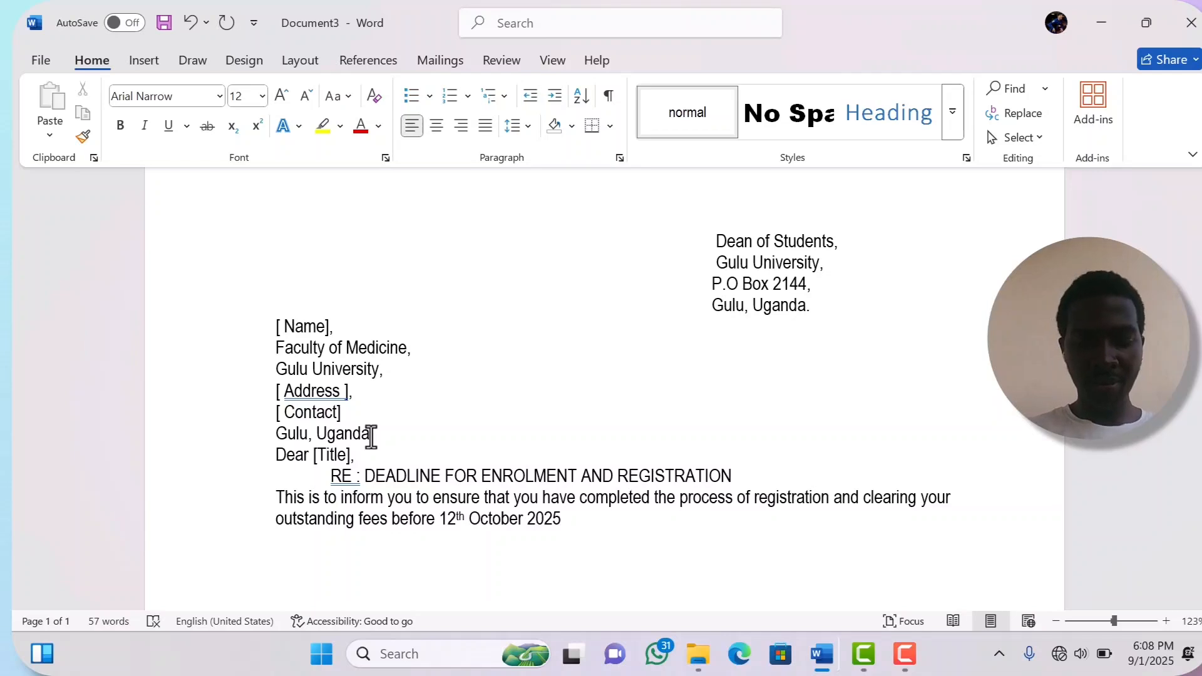
text(. F)
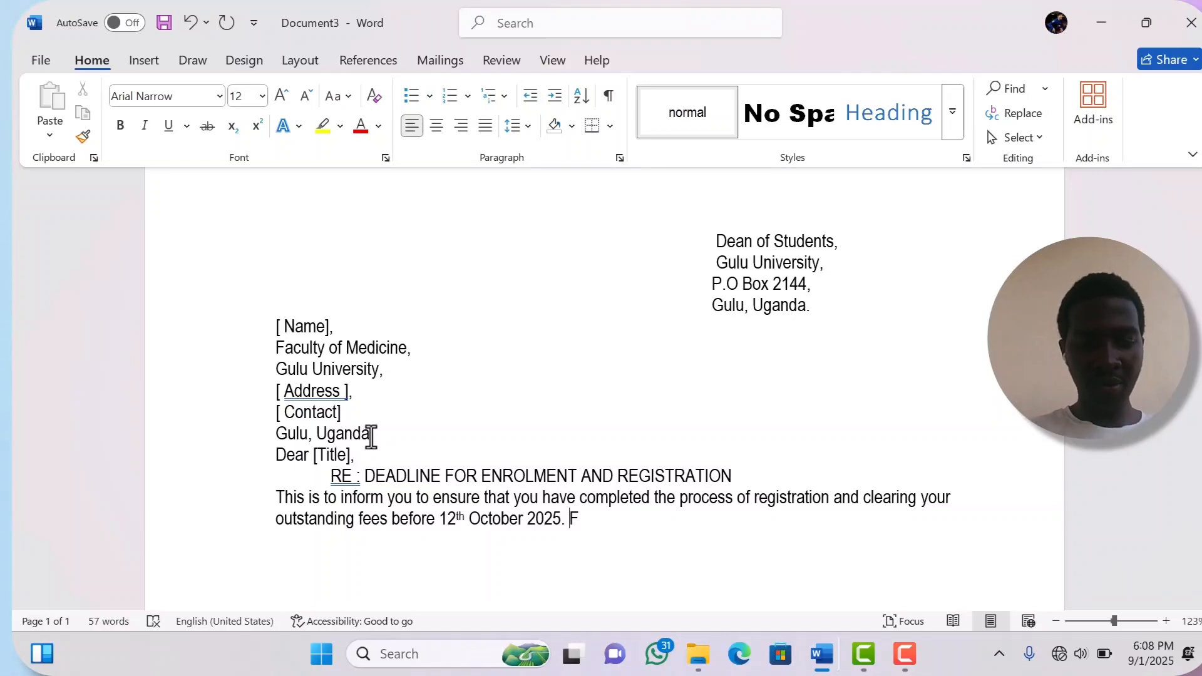
text(ailur)
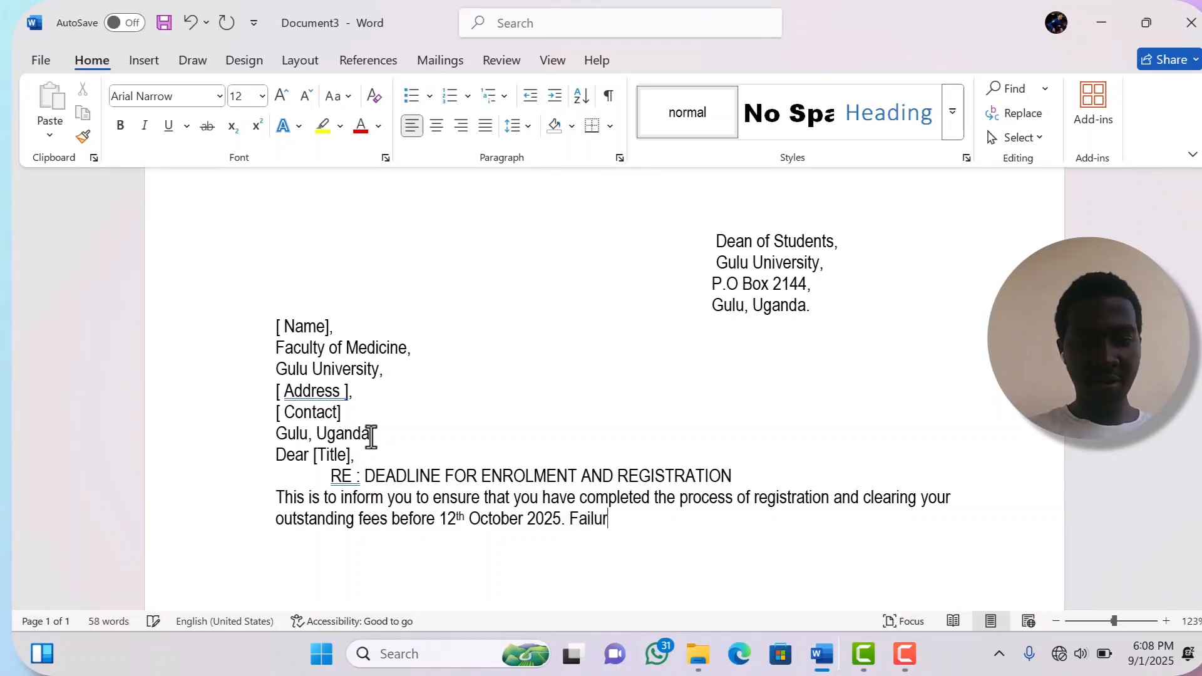
text(e to do)
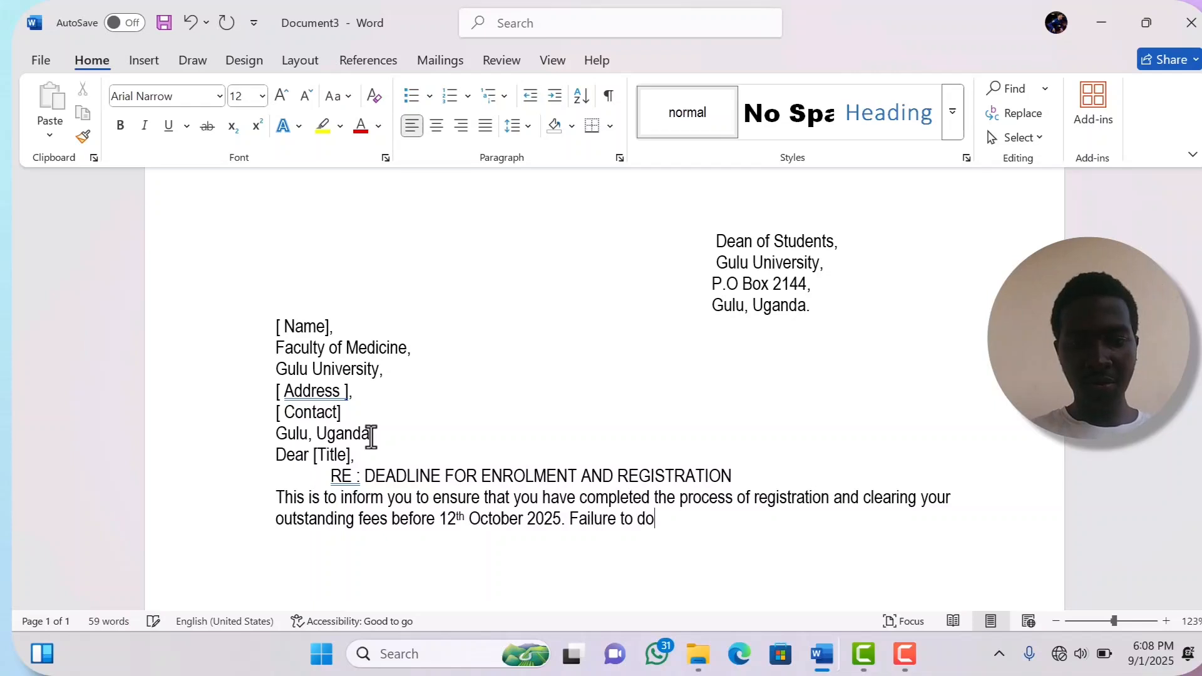
text( so wi)
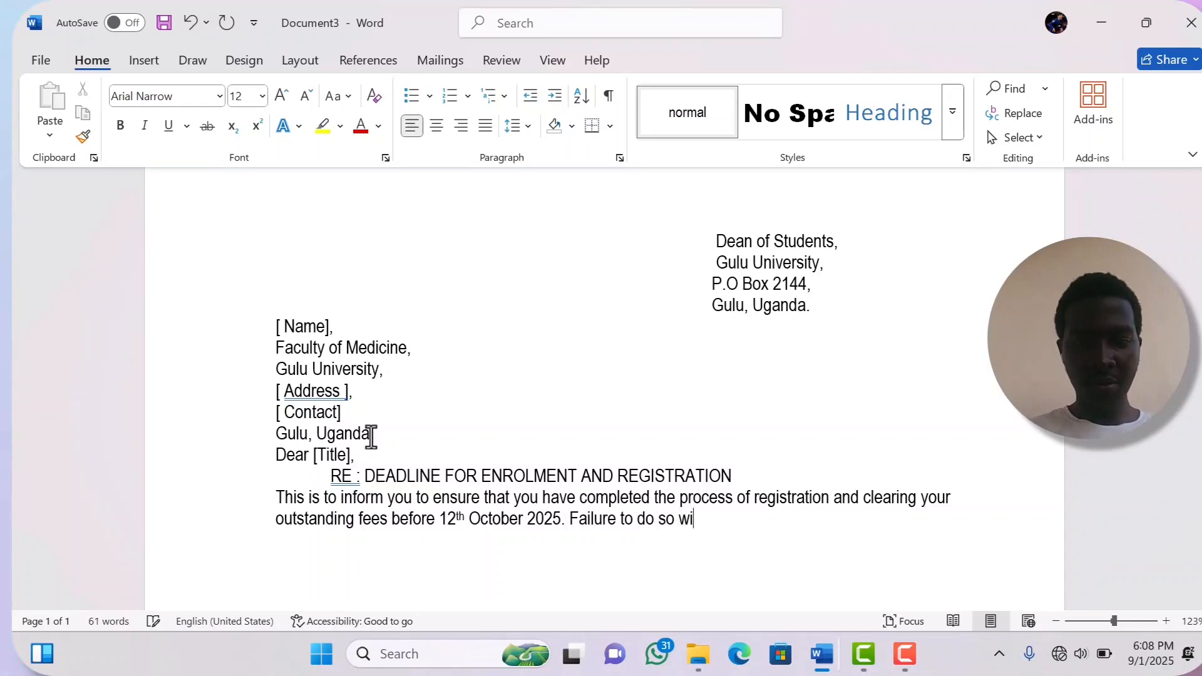
text(ll l)
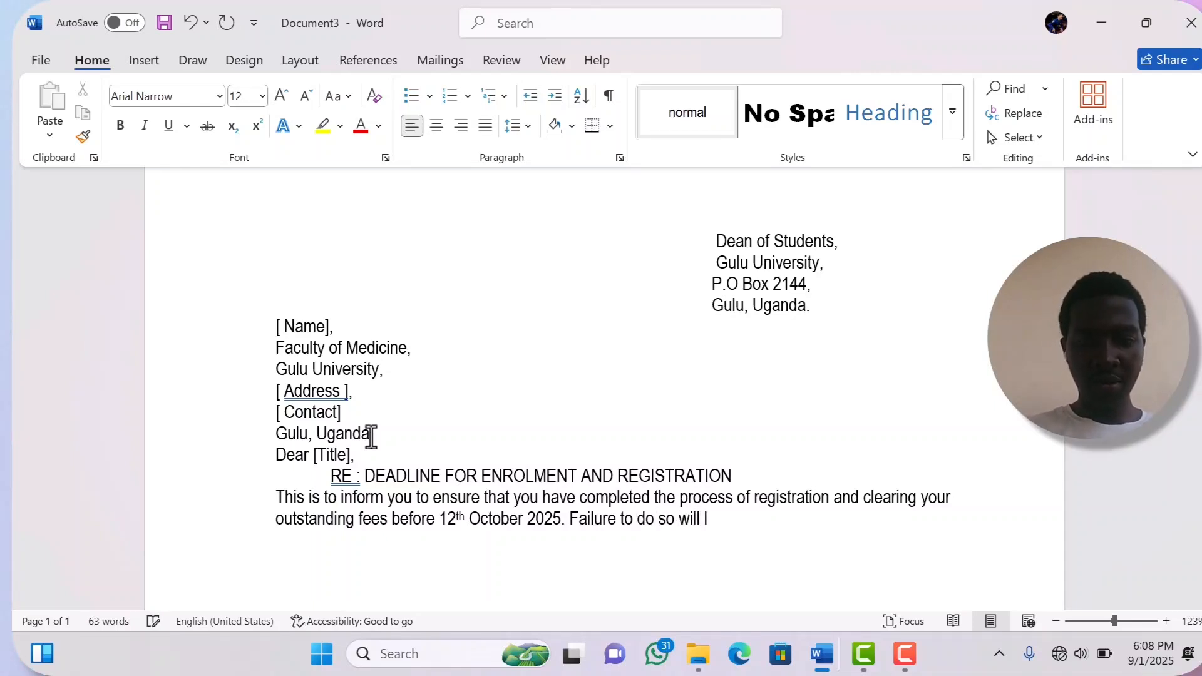
key(BackSpace)
text(p)
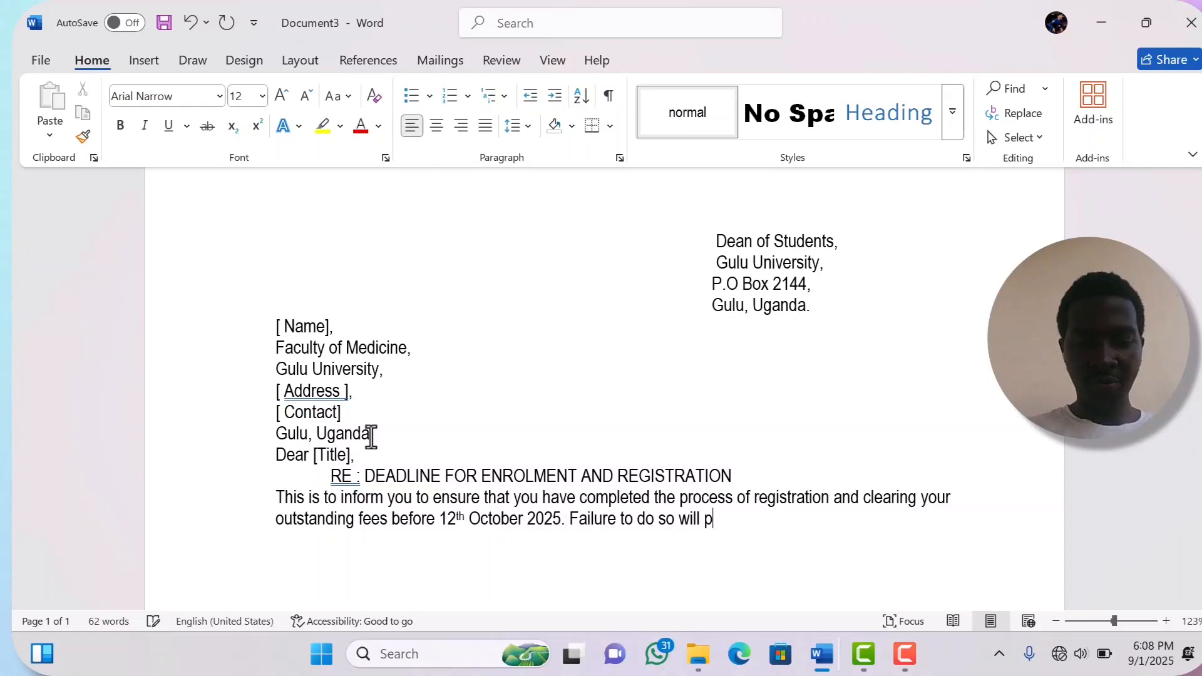
text(revent)
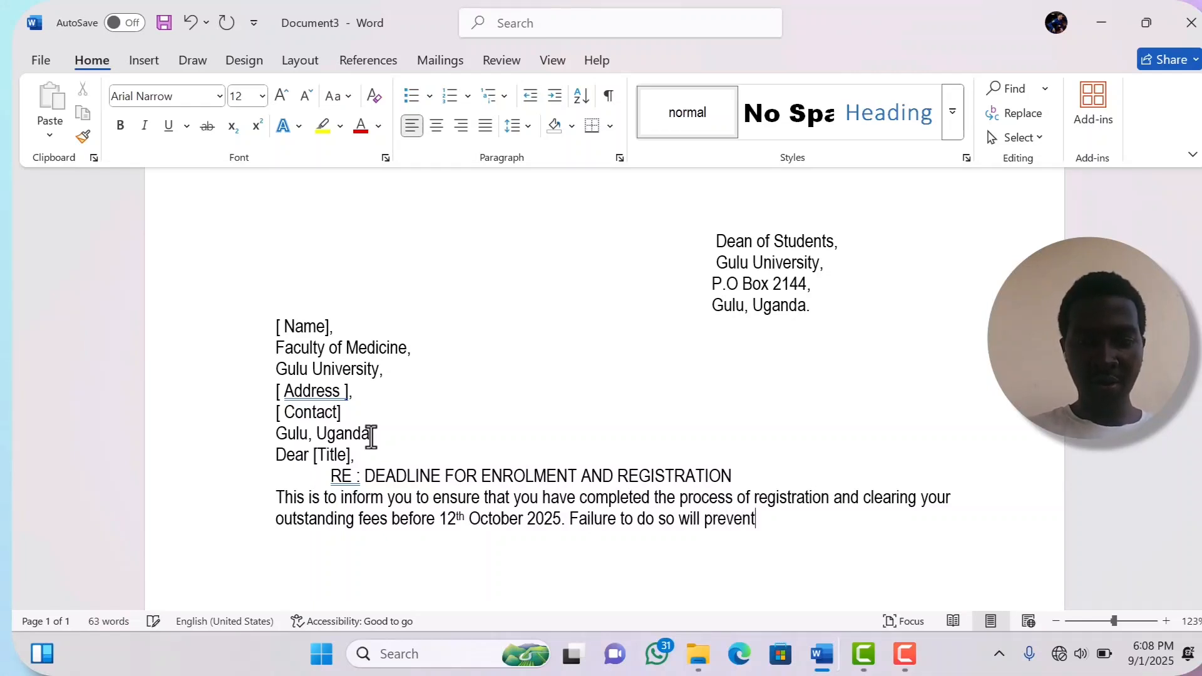
text( yo)
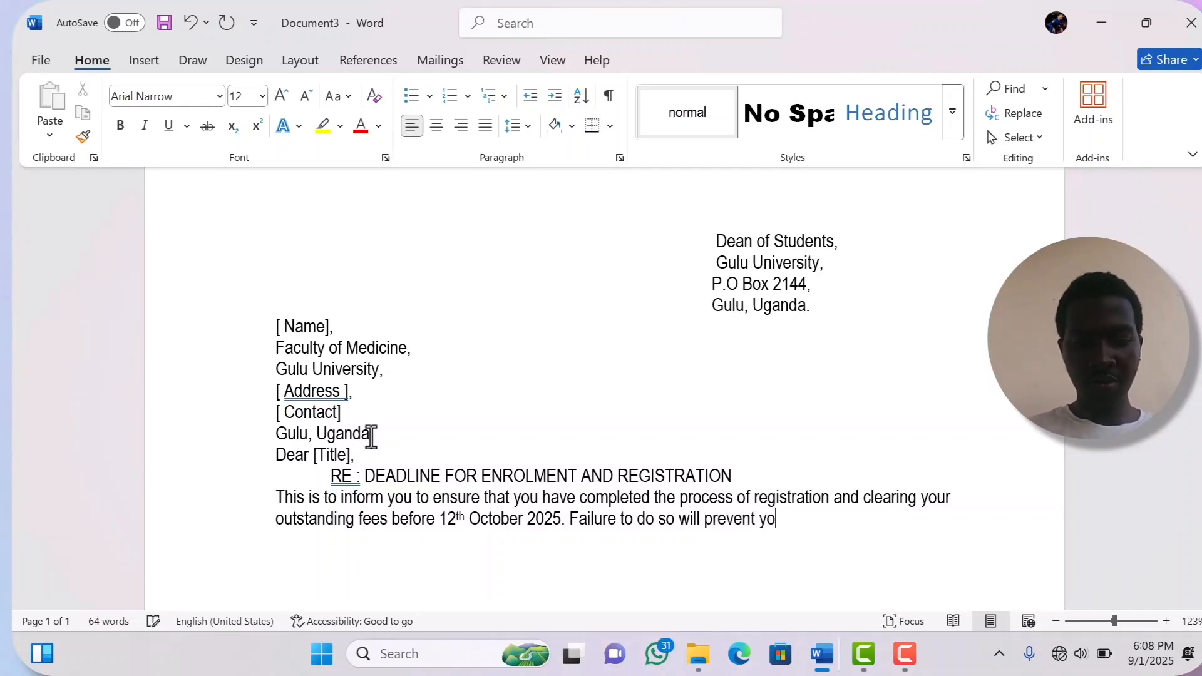
text(u form)
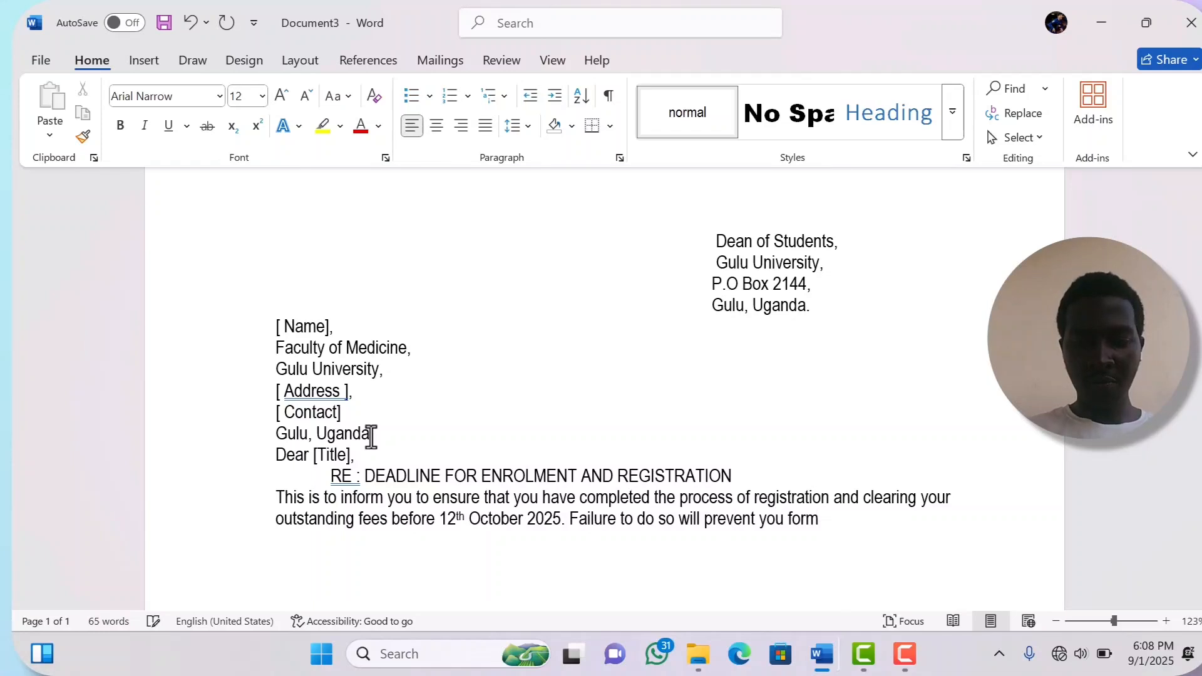
key(BackSpace)
key(BackSpace)
key(BackSpace)
key(BackSpace)
text(rom)
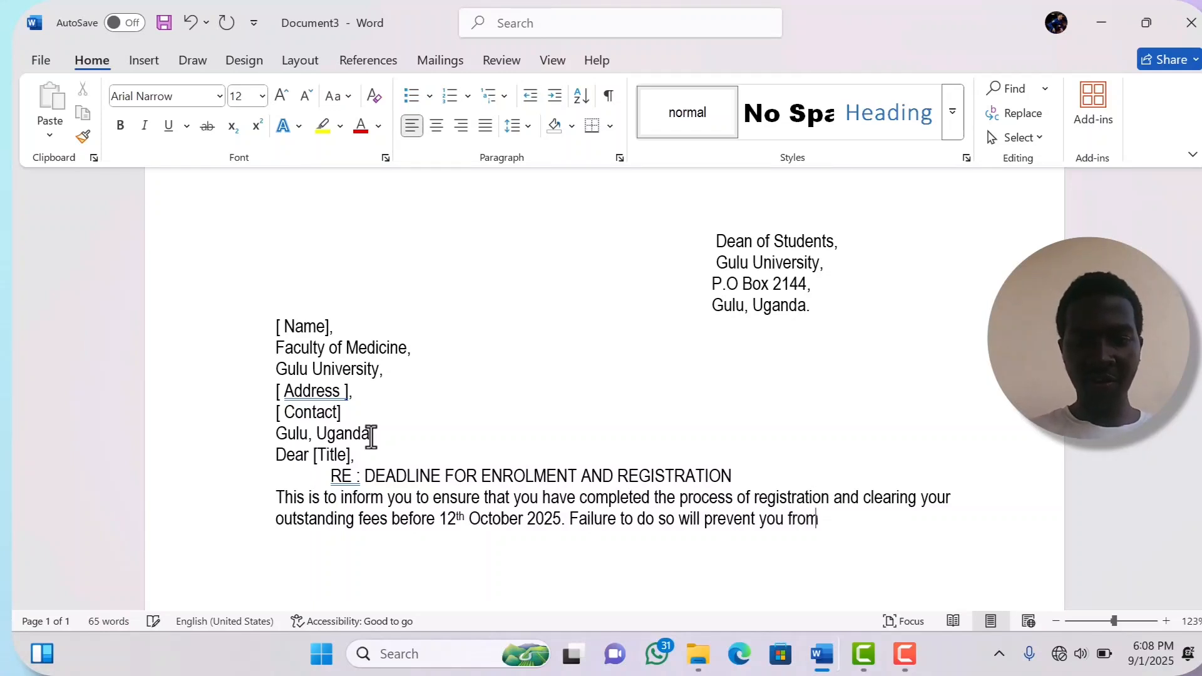
text( sit)
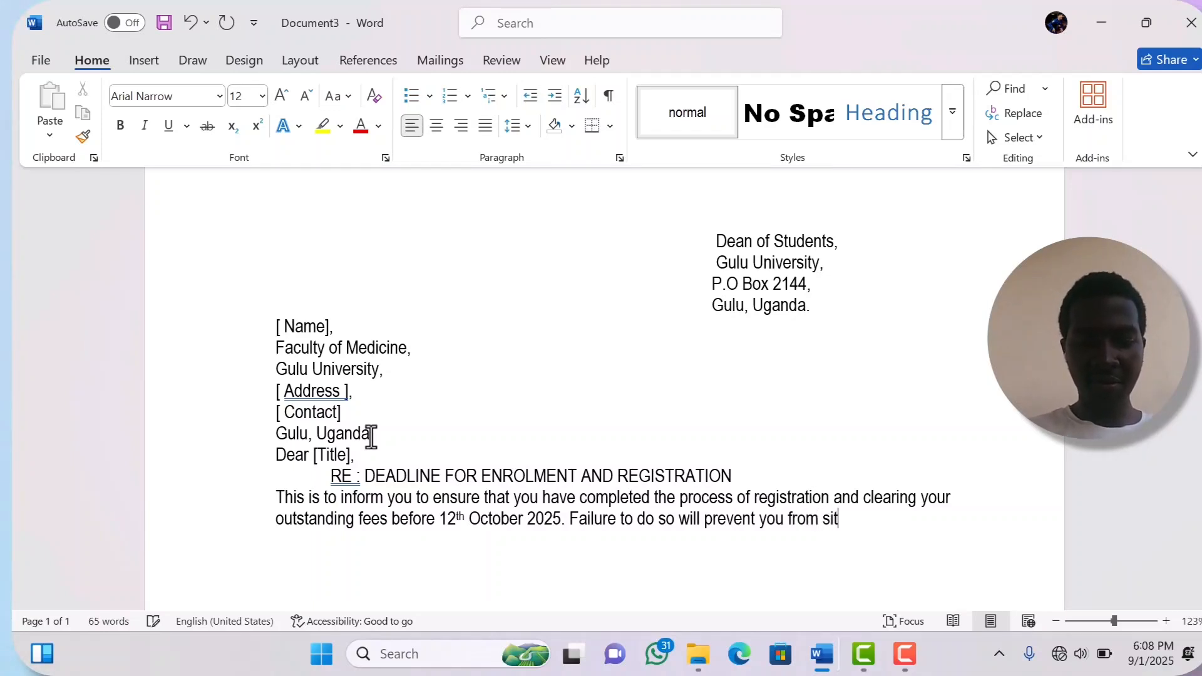
text(ting the)
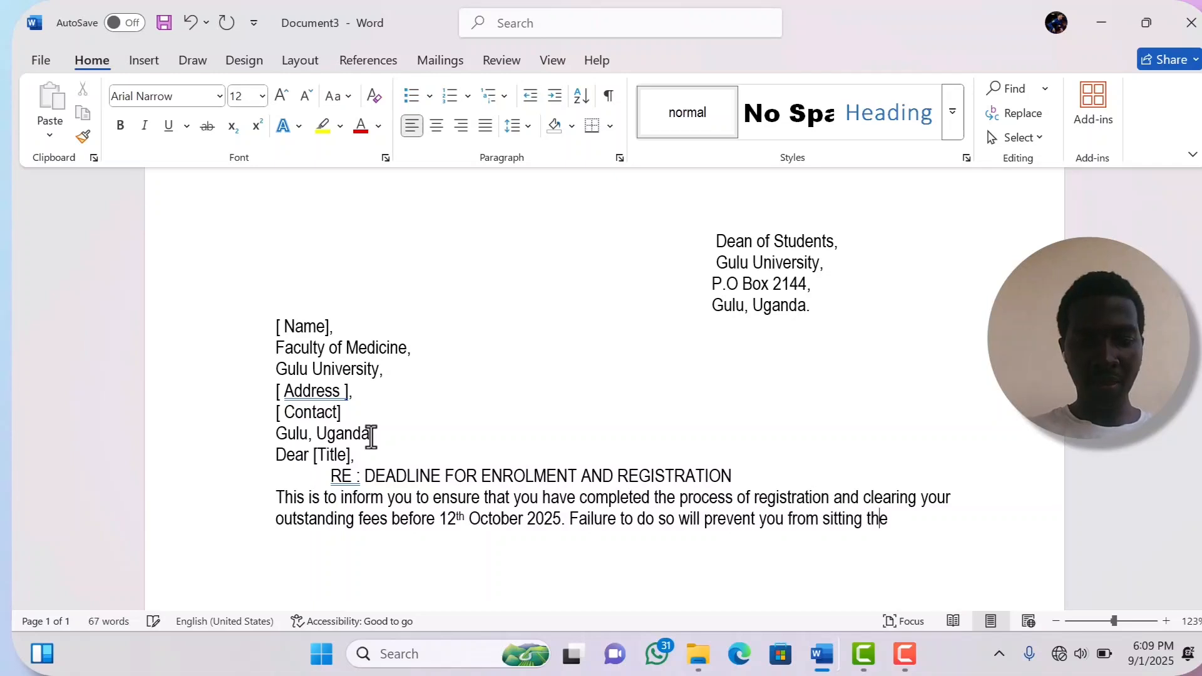
text( proger)
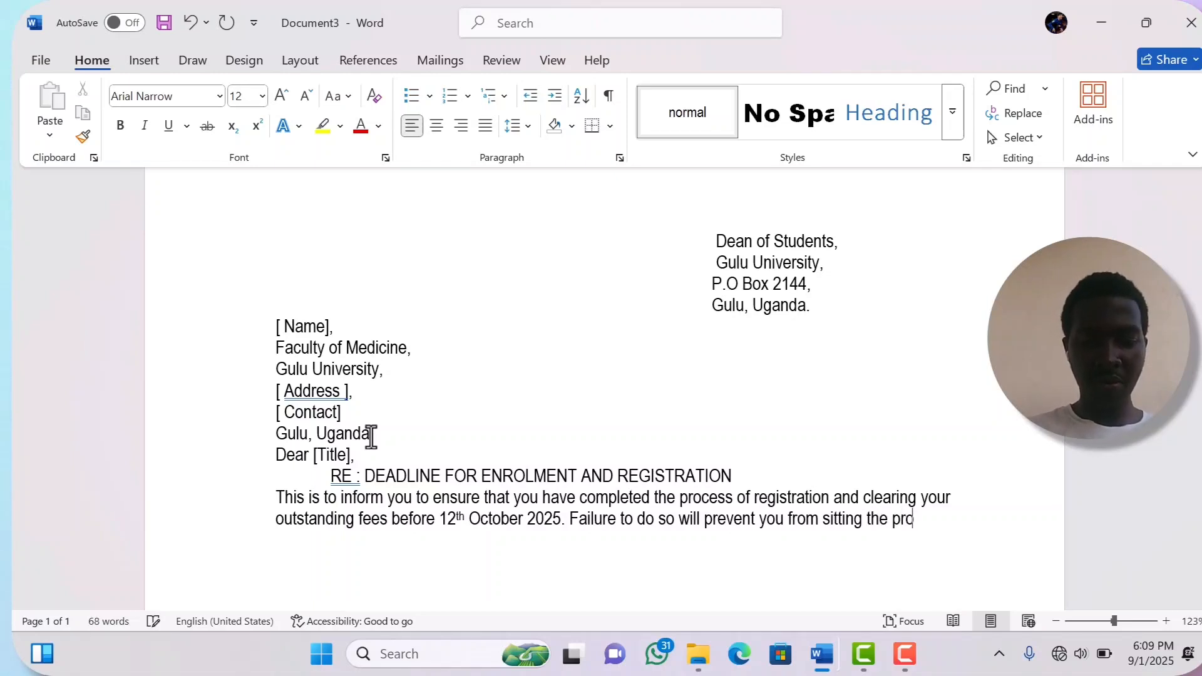
key(BackSpace)
key(BackSpace)
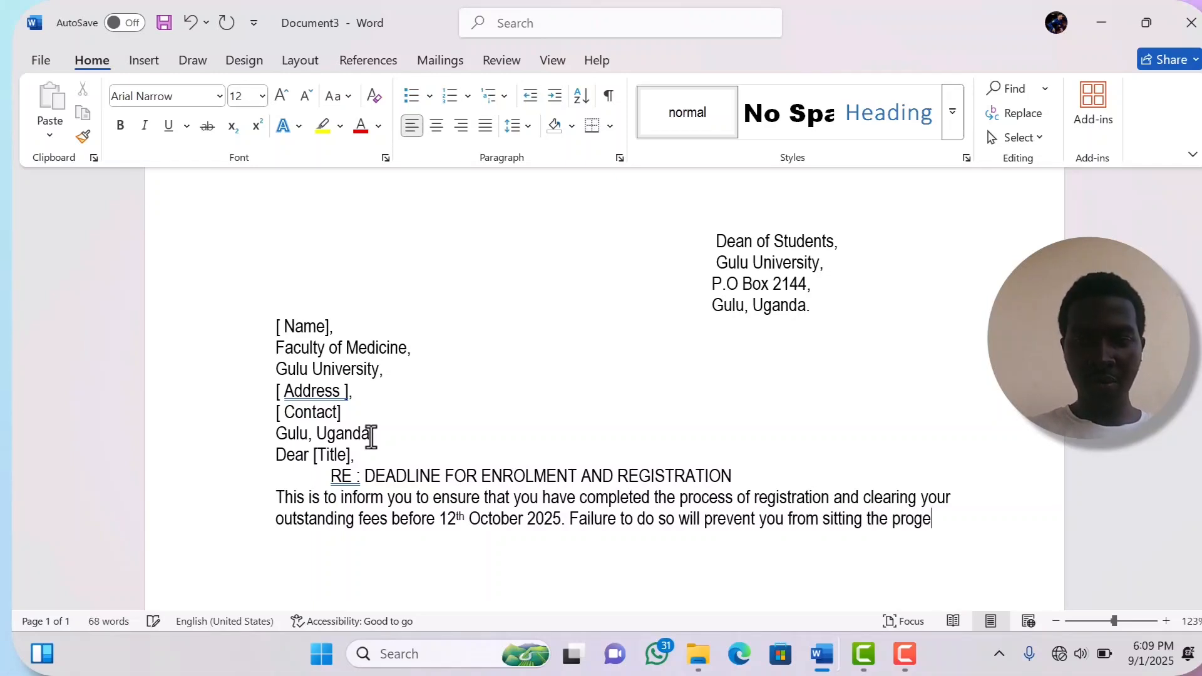
text(res)
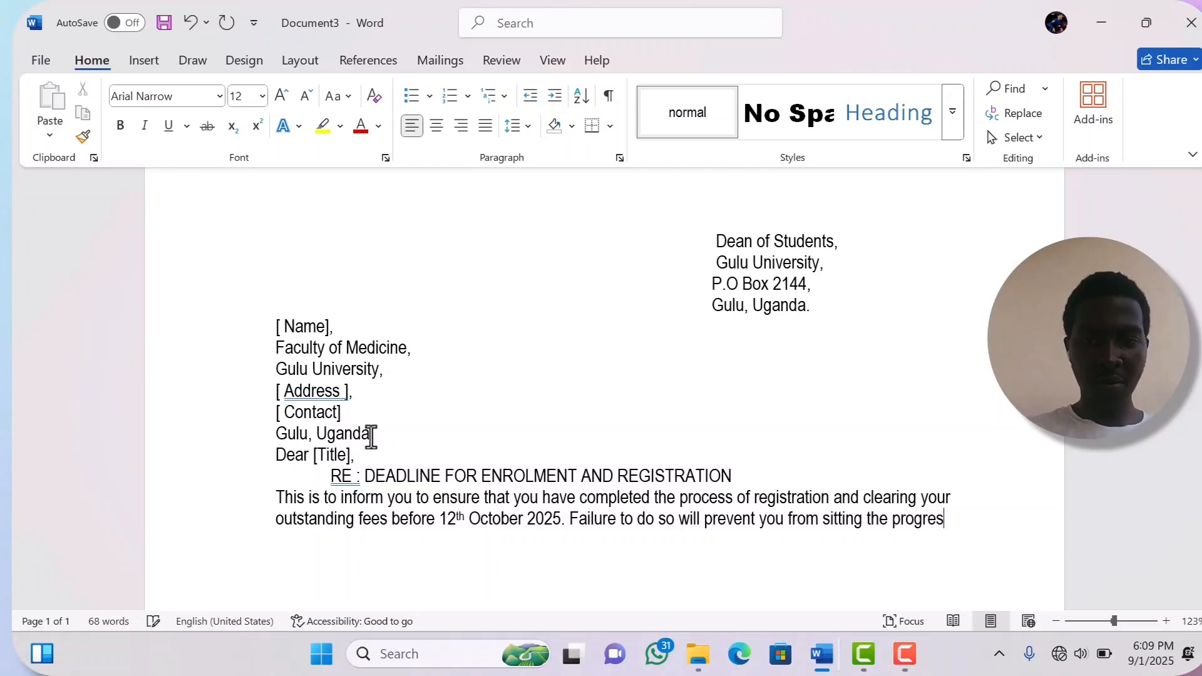
text(siv)
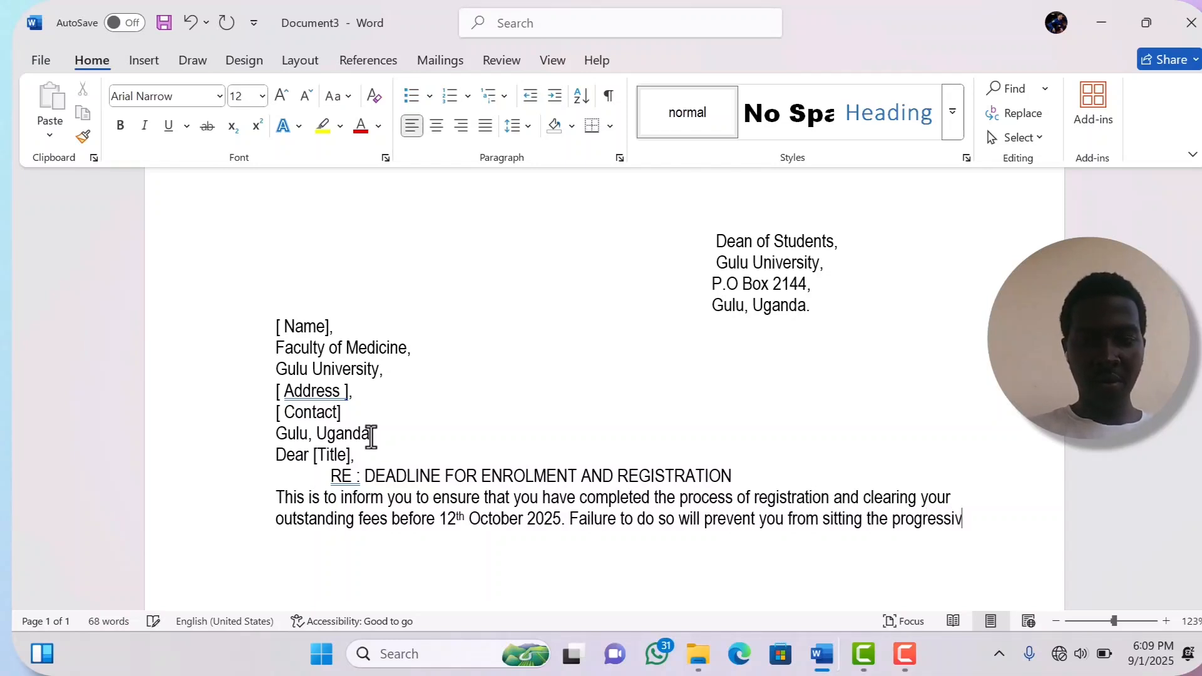
text(e exa)
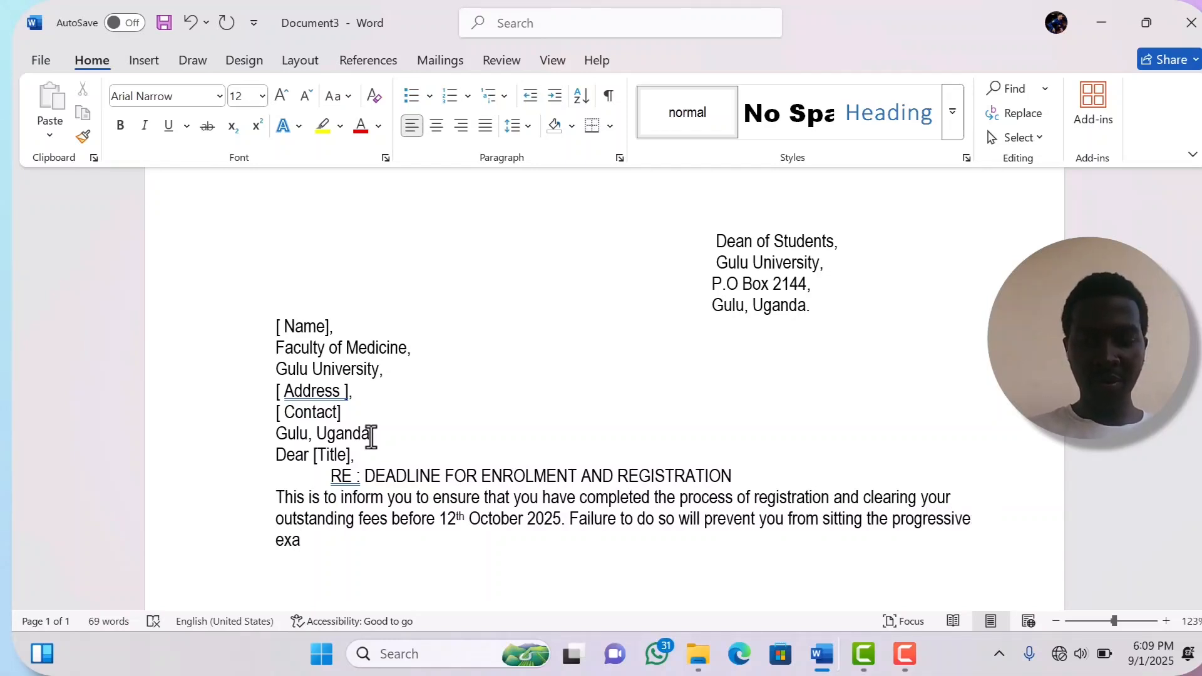
text(ms.)
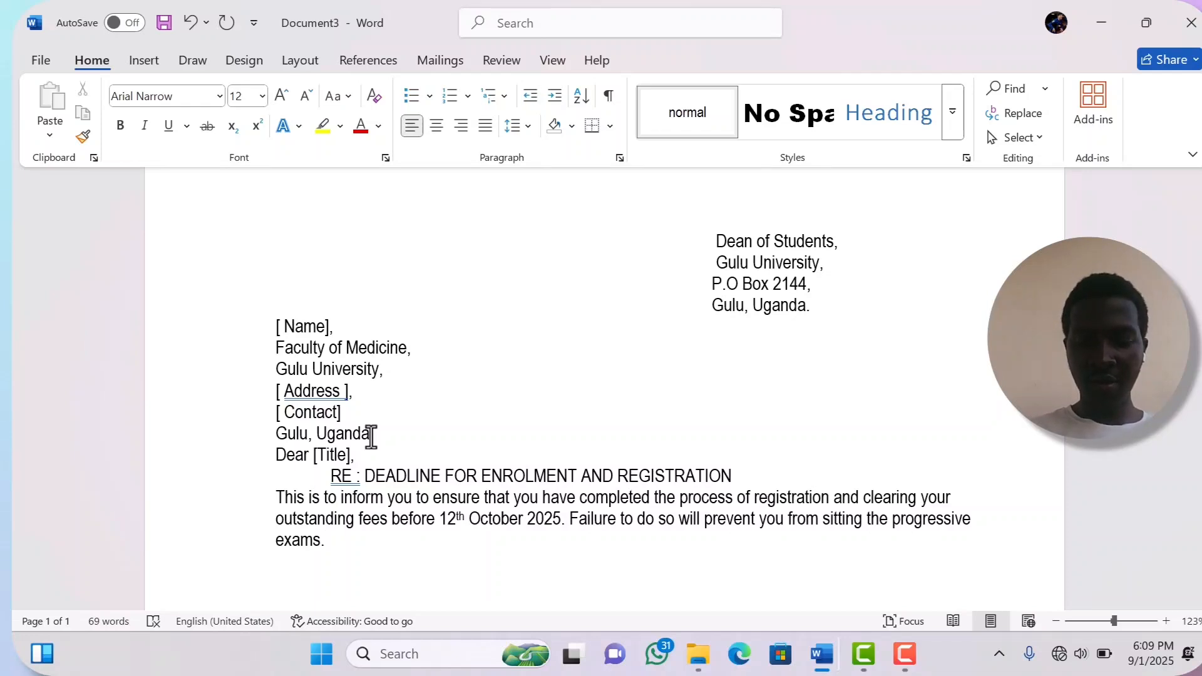
key(Return)
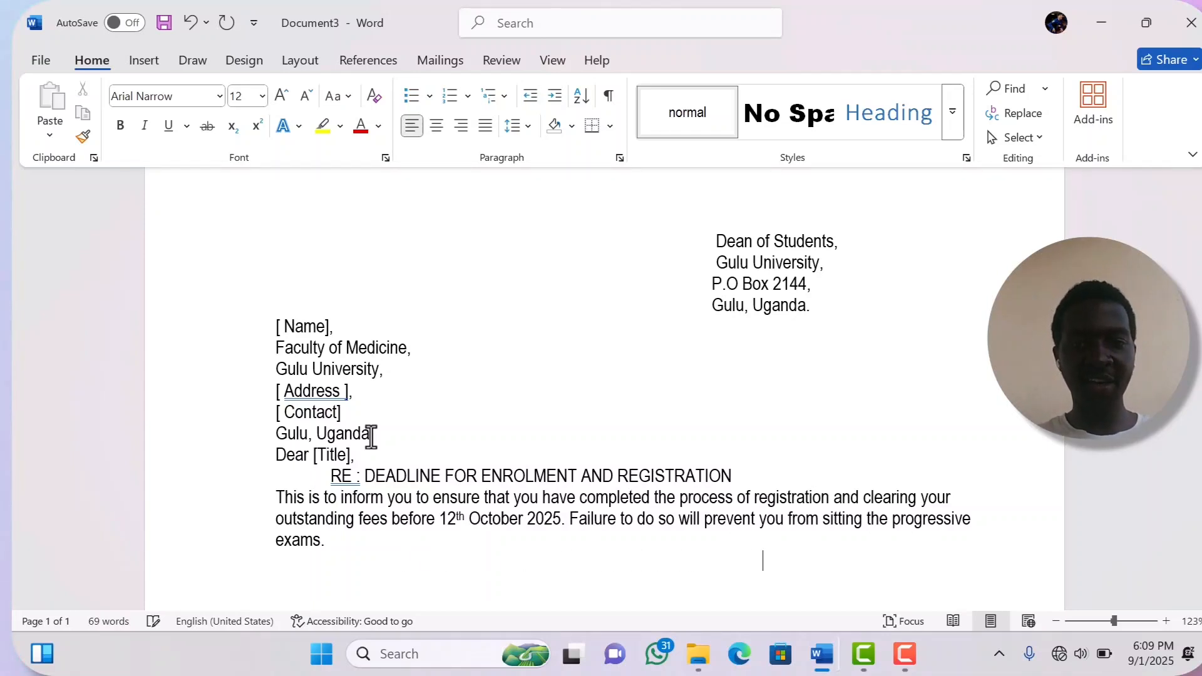
- Add the closing 'Yours Truly,' and a signature line with the Dean's name and title
text(Yours)
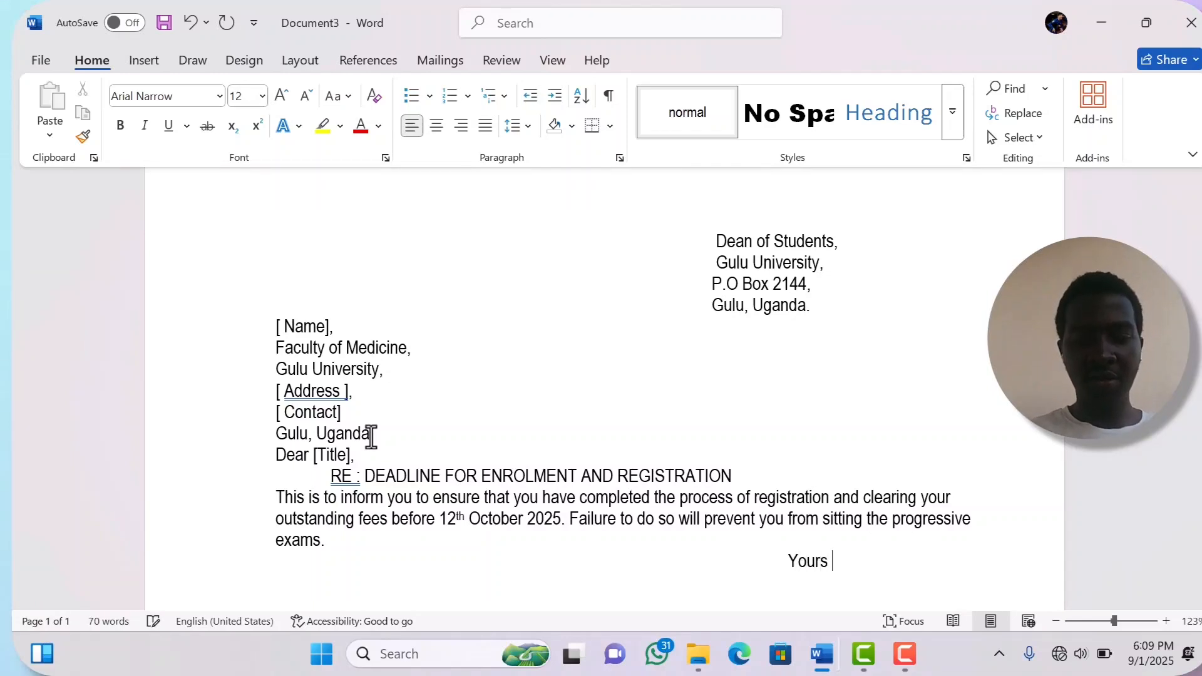
text( T)
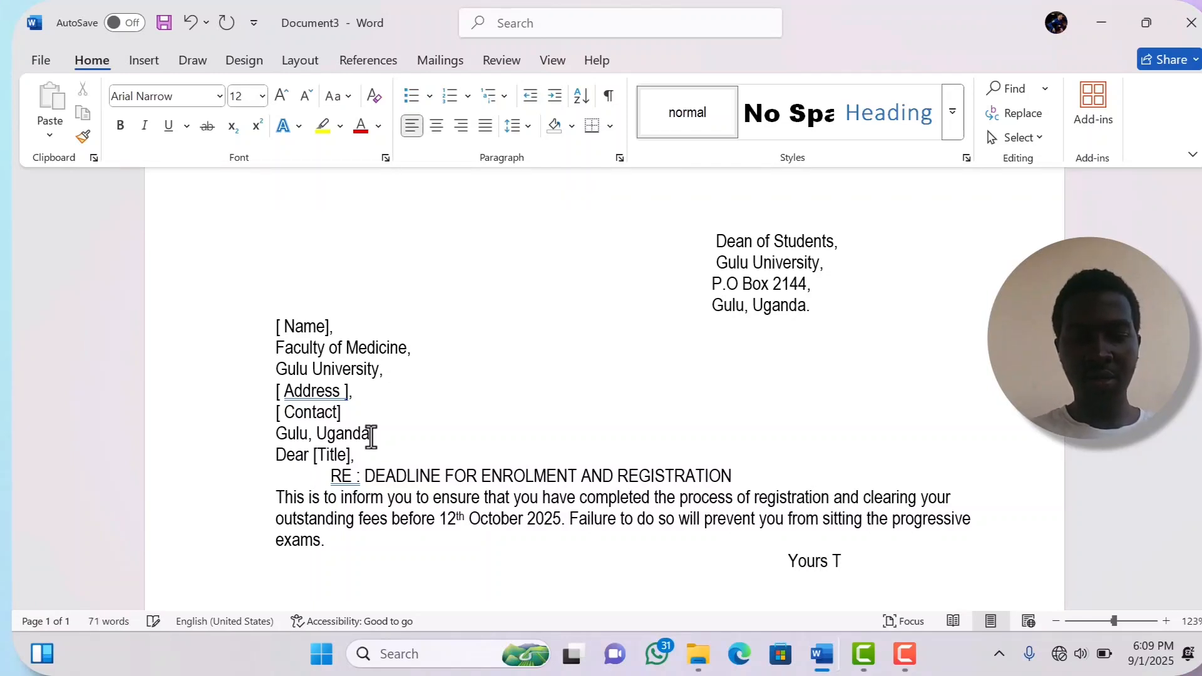
text(ruly)
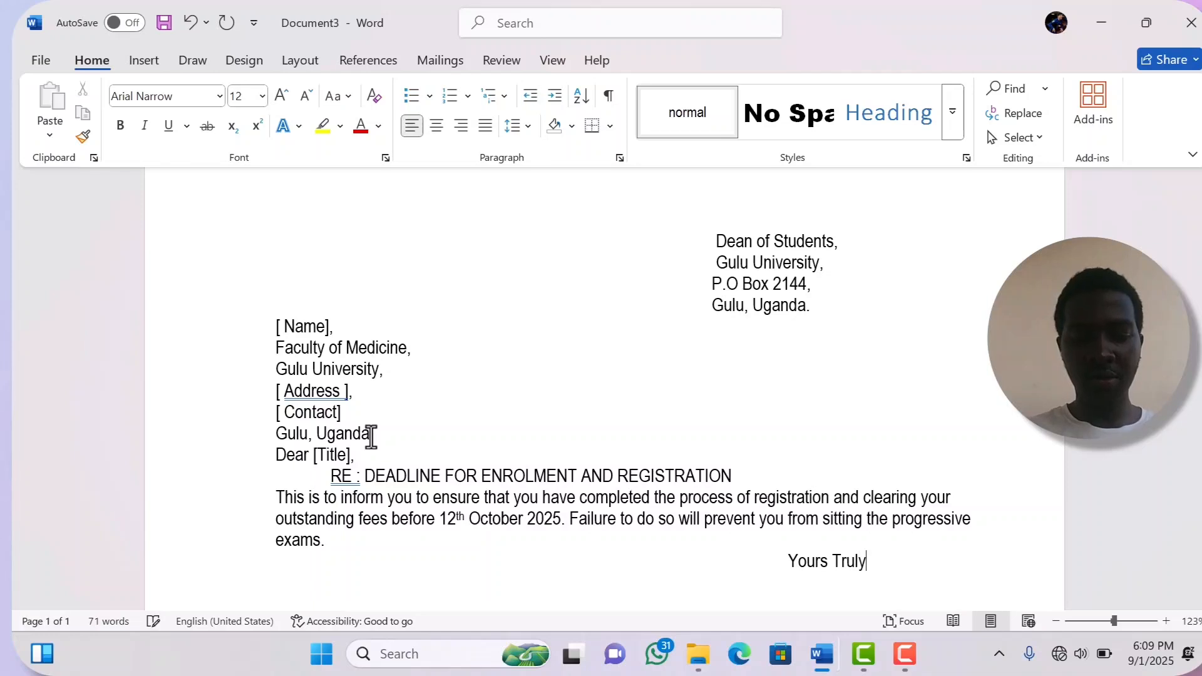
text(')
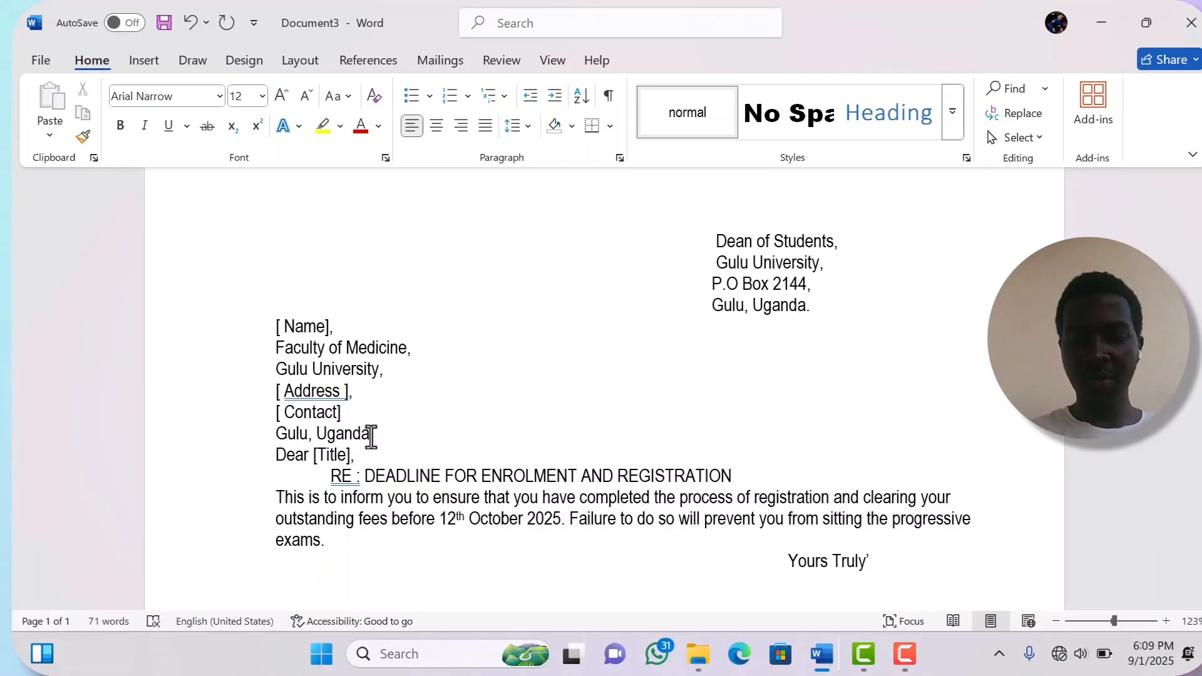
key(BackSpace)
text(,)
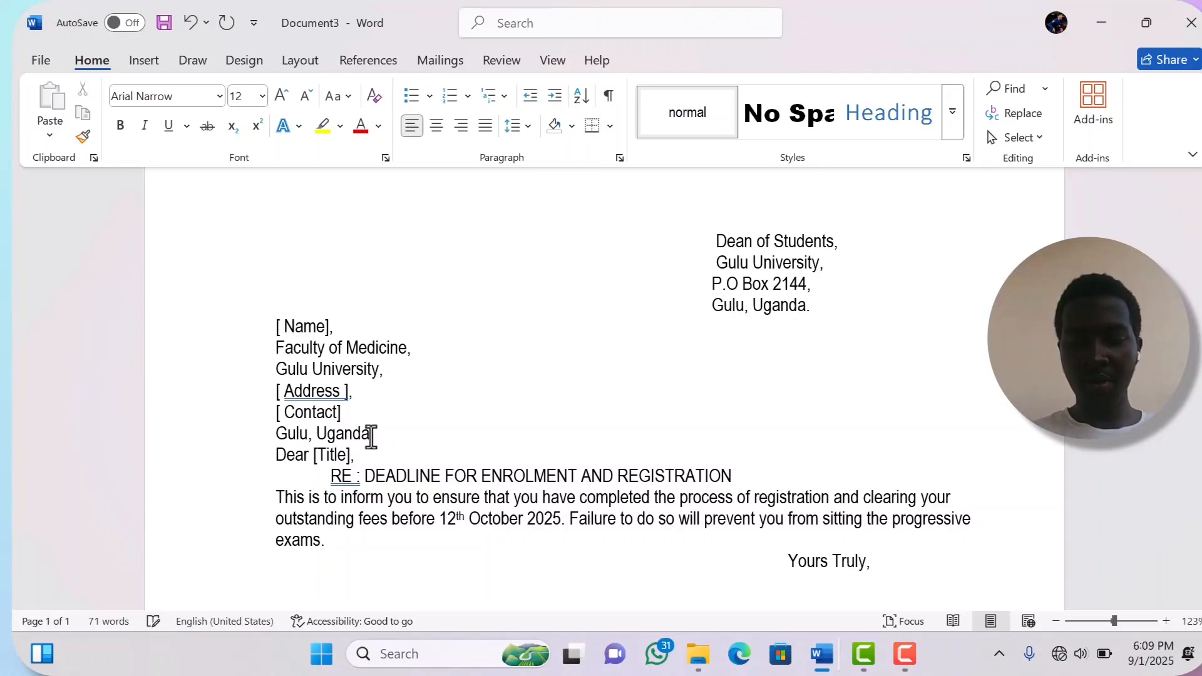
key(Return)
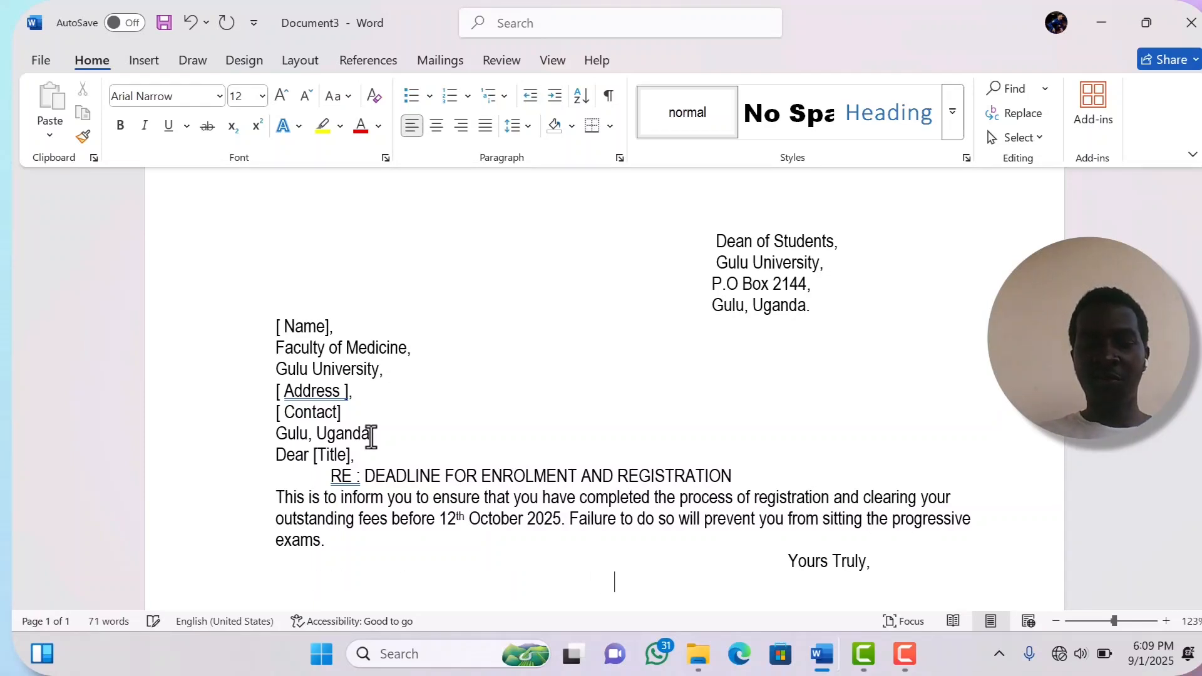
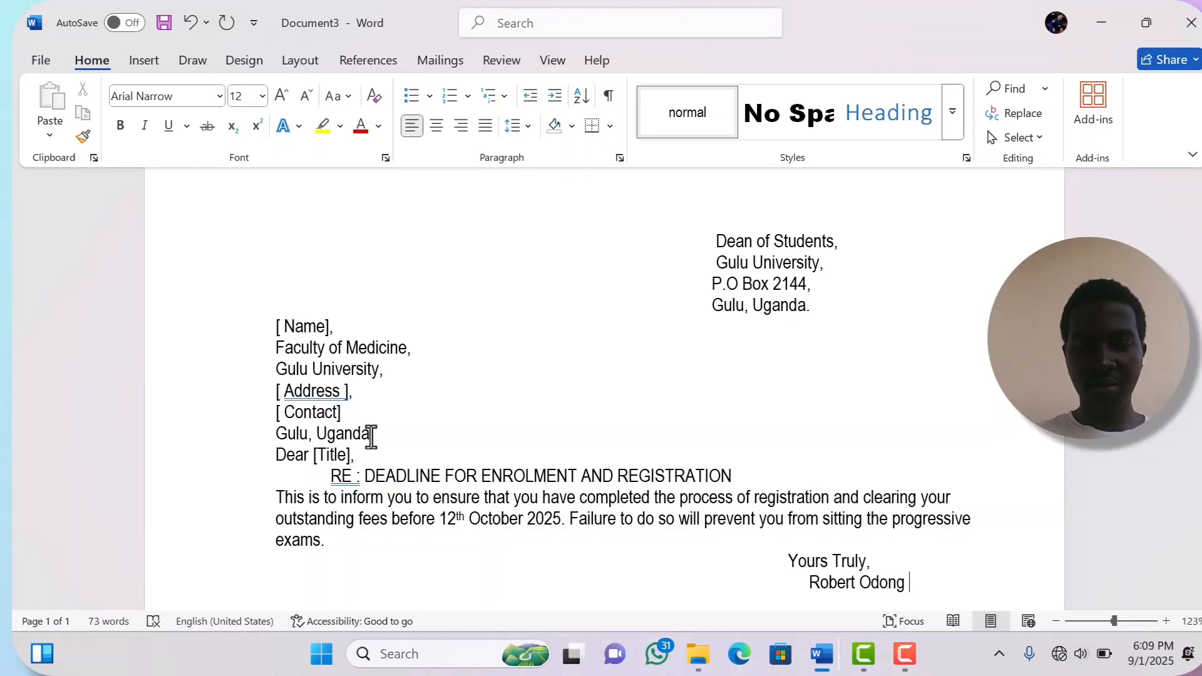
text( - De)
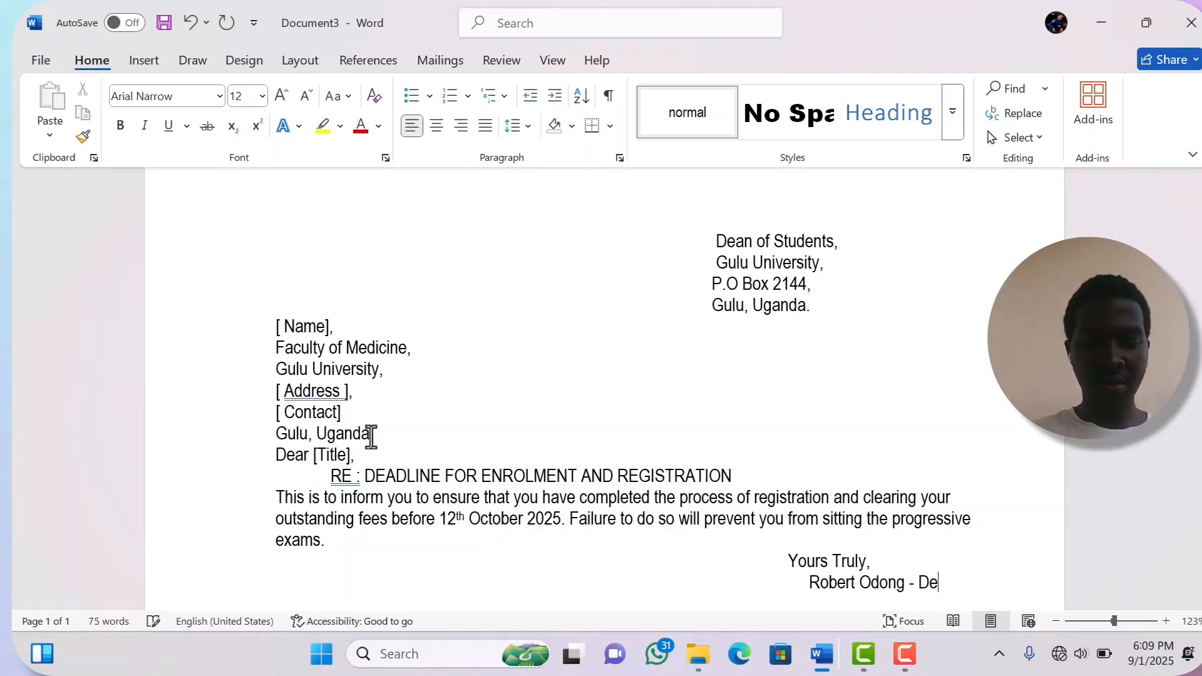
text(an of )
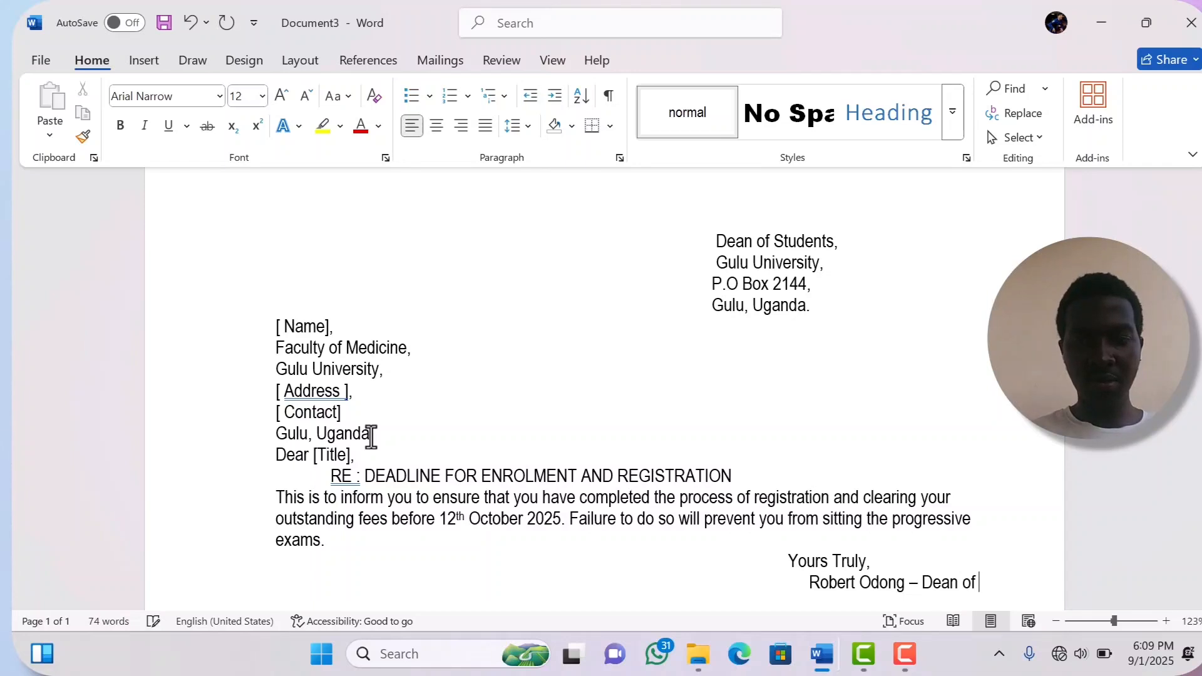
text(Stu)
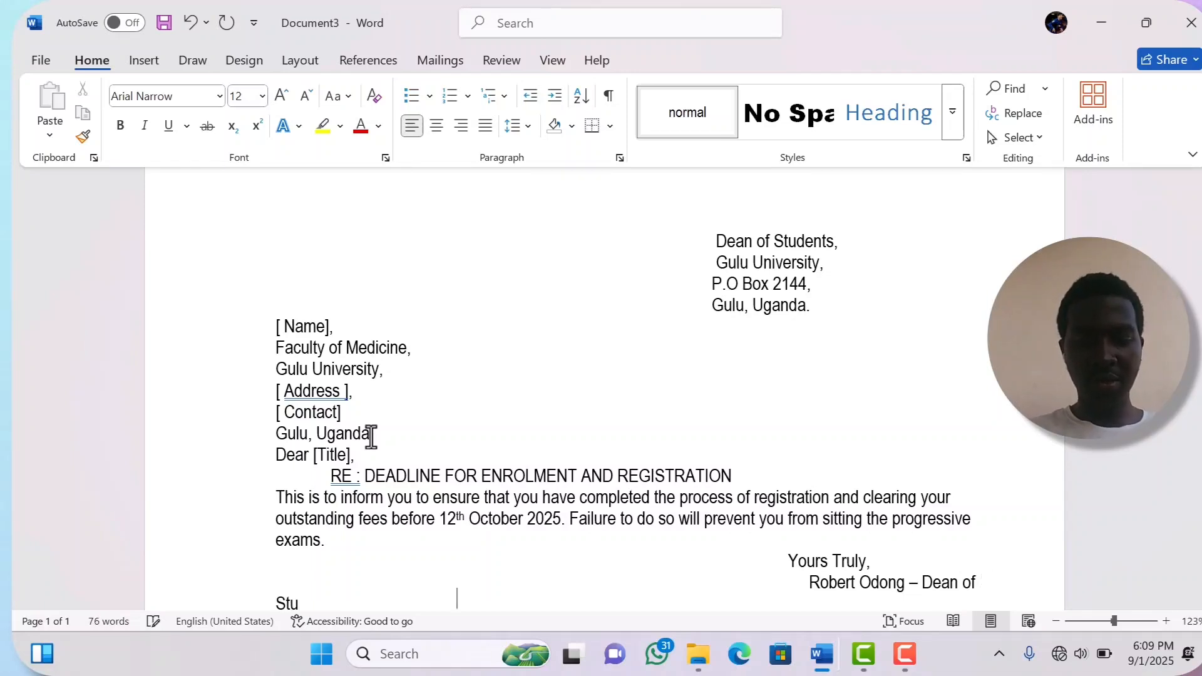
text(den)
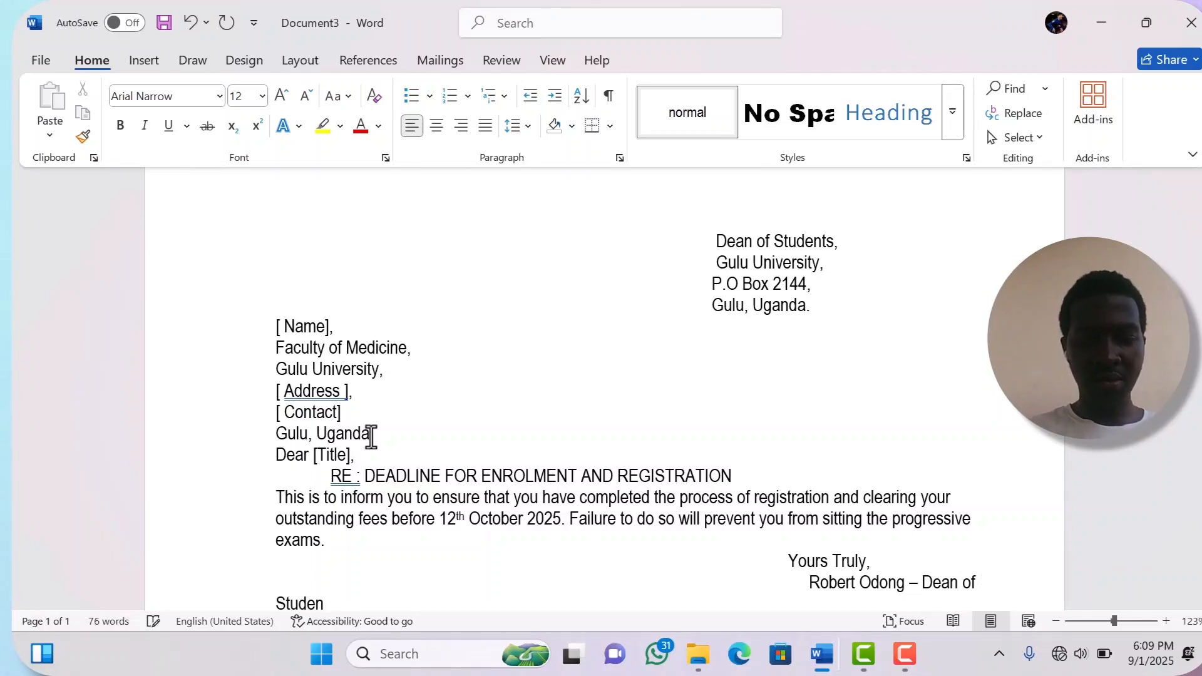
text(ts G)
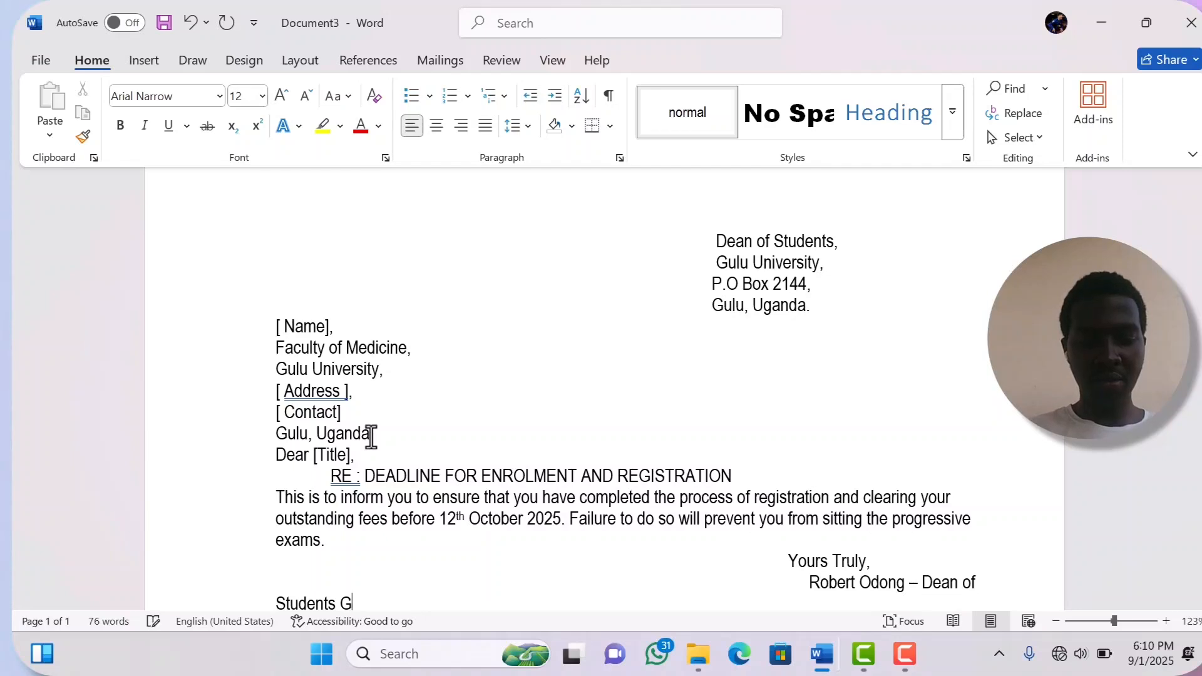
text(ulu )
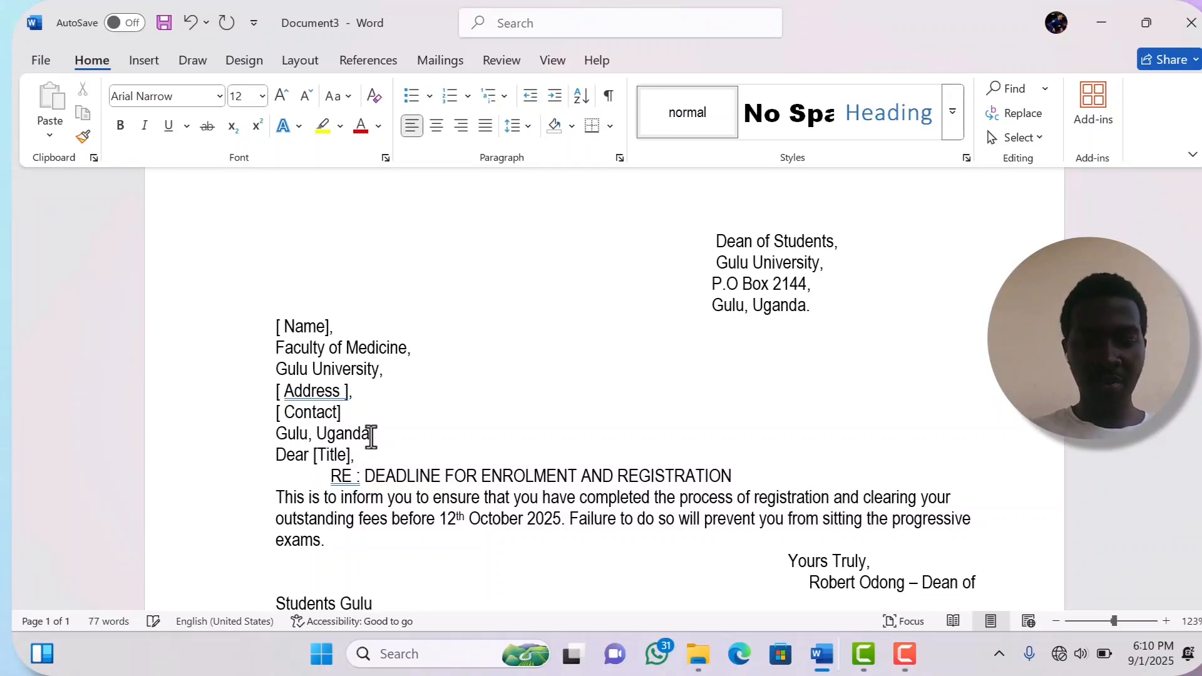
text(Univer)
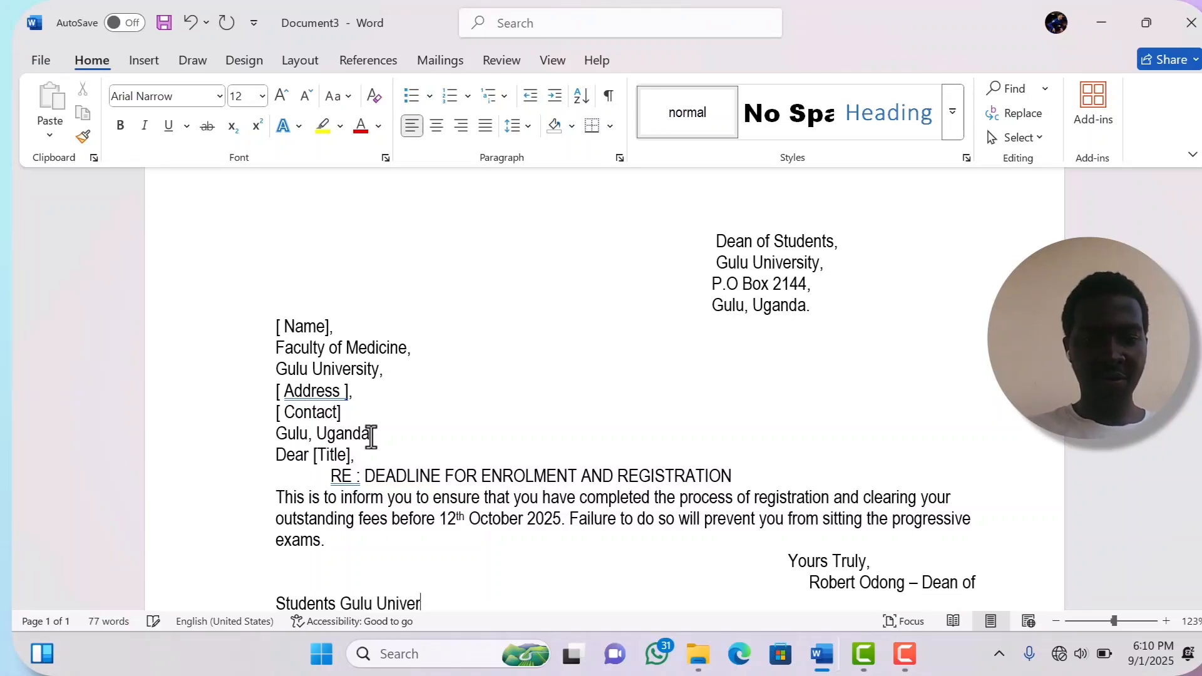
text(sity)
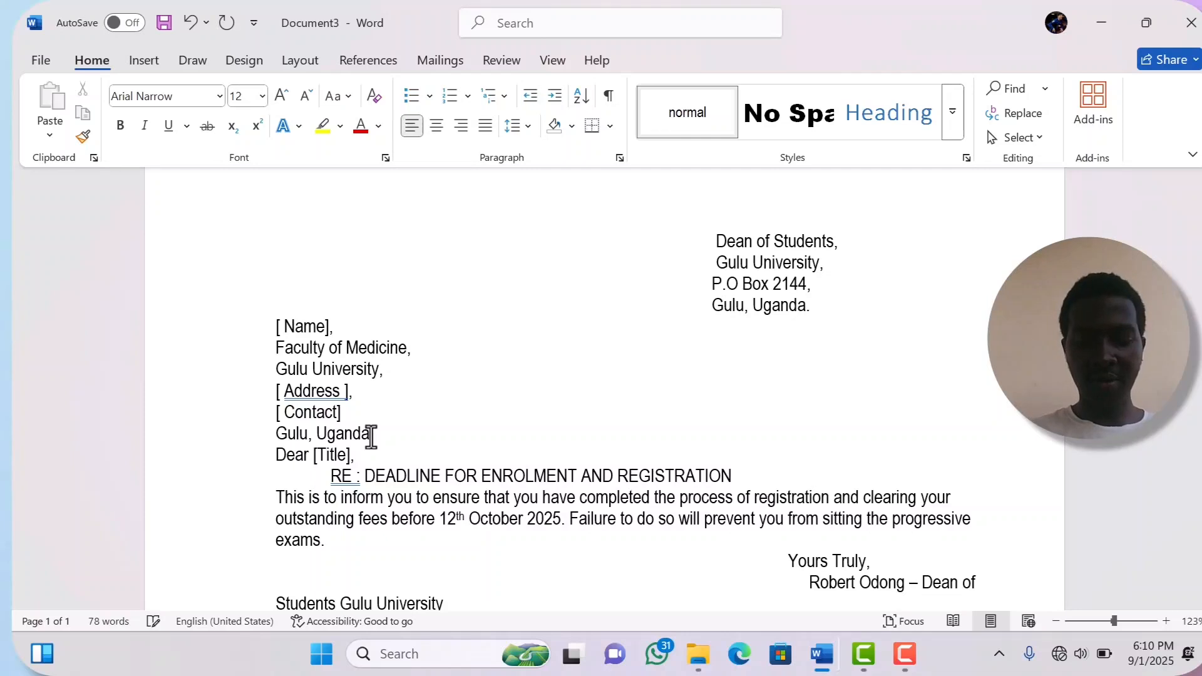
text(.)
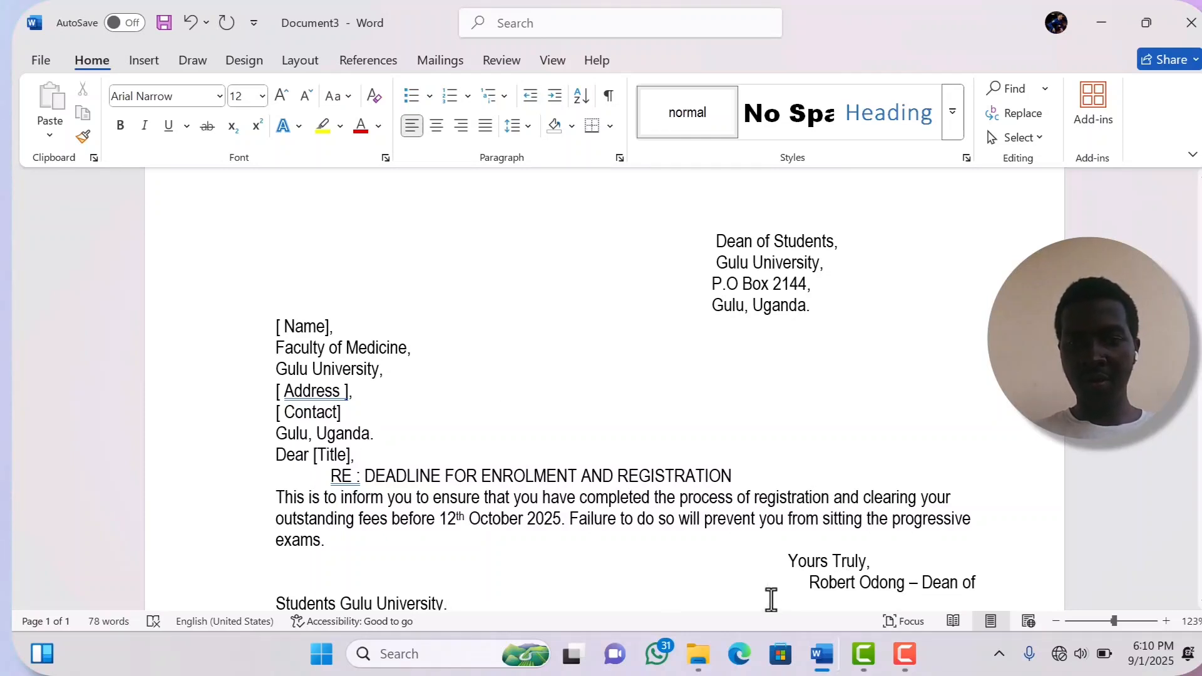
- Delete the leading spaces so the signer's name and 'Dean of Students Gulu University.' fit one line
click(808, 582)
key(BackSpace)
key(BackSpace)
key(BackSpace)
key(BackSpace)
key(BackSpace)
key(BackSpace)
key(BackSpace)
key(BackSpace)
key(BackSpace)
key(BackSpace)
key(BackSpace)
key(BackSpace)
key(BackSpace)
key(BackSpace)
key(BackSpace)
key(BackSpace)
key(BackSpace)
key(BackSpace)
key(BackSpace)
key(BackSpace)
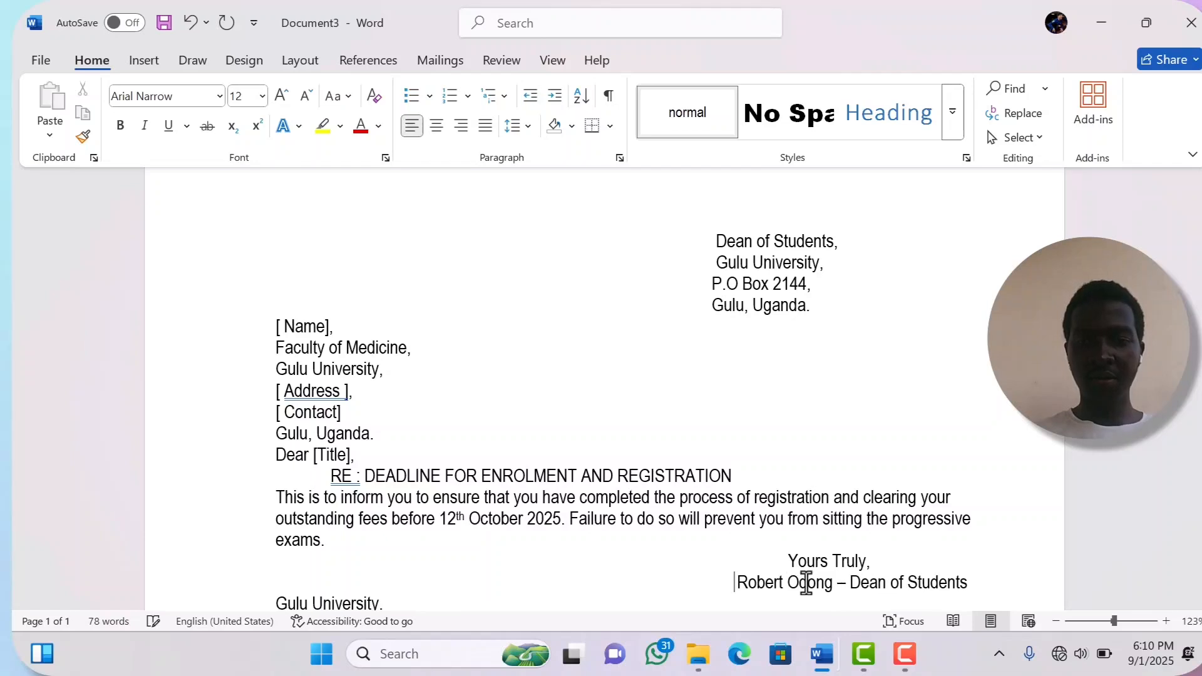
key(BackSpace)
key(BackSpace)
key(BackSpace)
key(BackSpace)
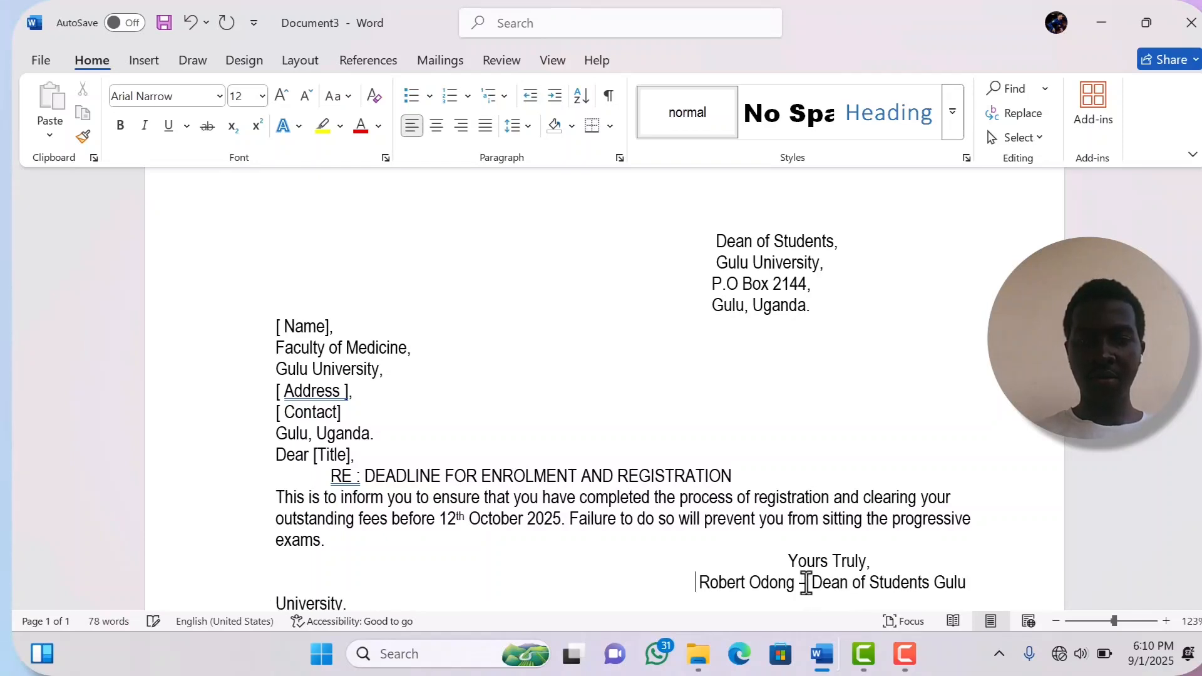
key(BackSpace)
key(BackSpace)
key(BackSpace)
key(BackSpace)
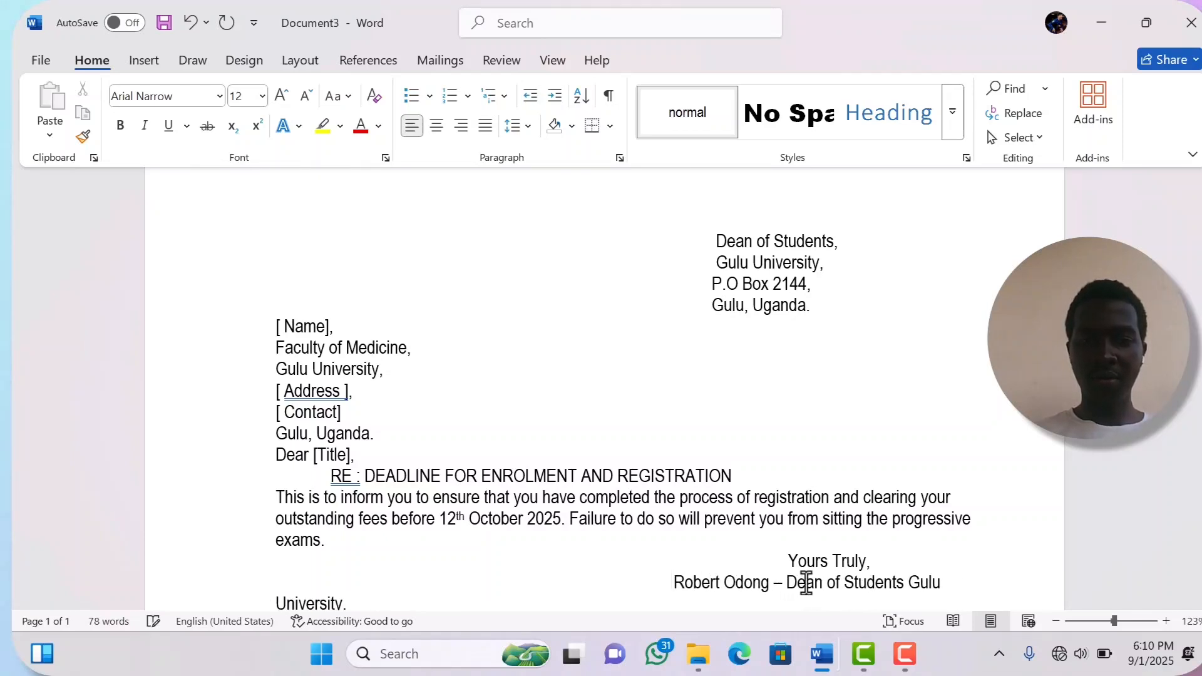
key(BackSpace)
key(BackSpace)
key(BackSpace)
key(BackSpace)
key(BackSpace)
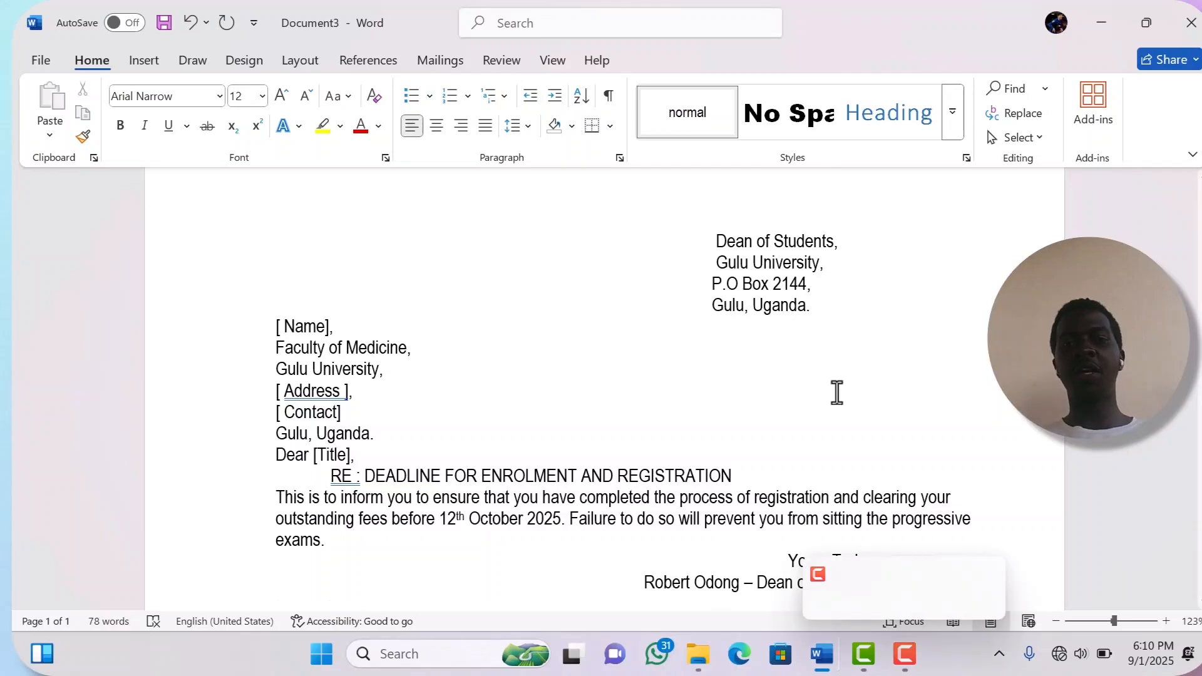
scroll(864, 467, down, 2)
scroll(864, 467, up, 1)
scroll(864, 467, down, 1)
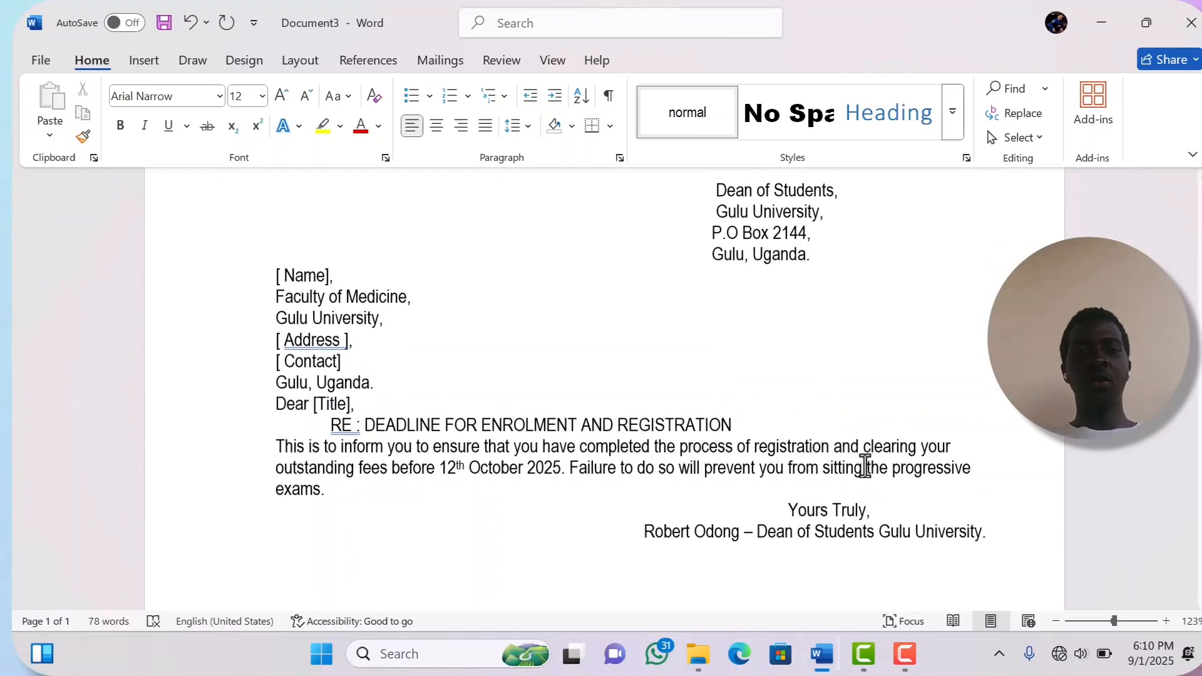
scroll(864, 467, up, 1)
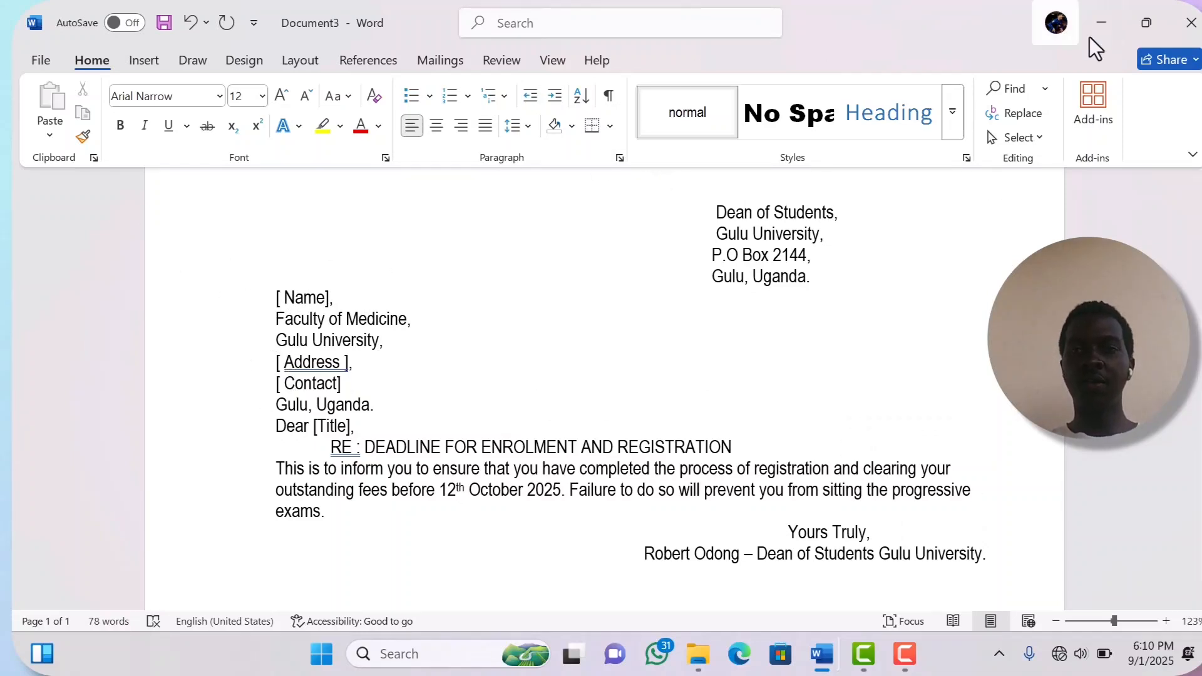
- Launch Excel from Windows search with 'ec' and create a blank workbook
click(407, 656)
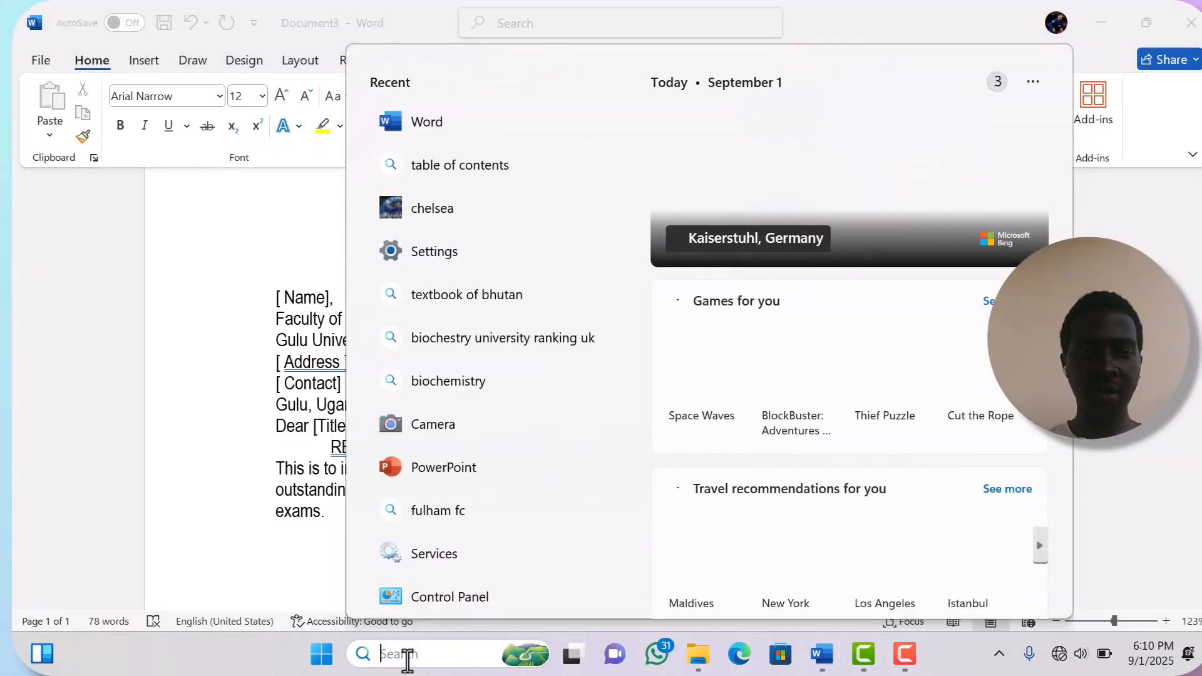
text(ec)
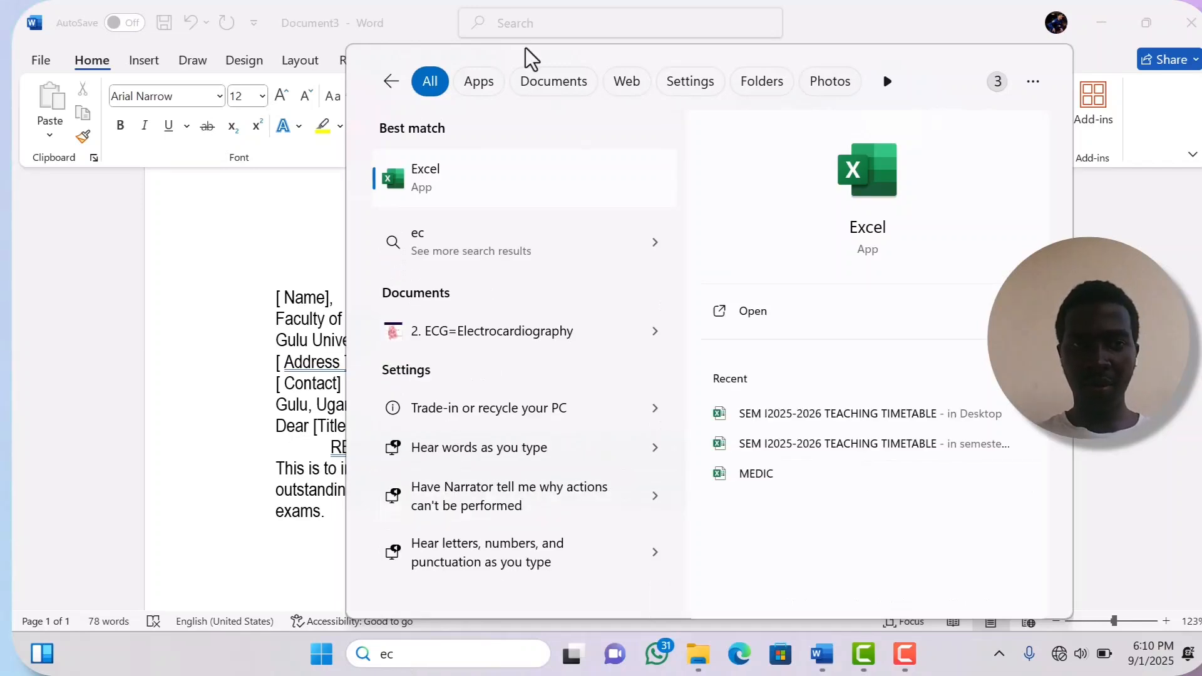
click(481, 175)
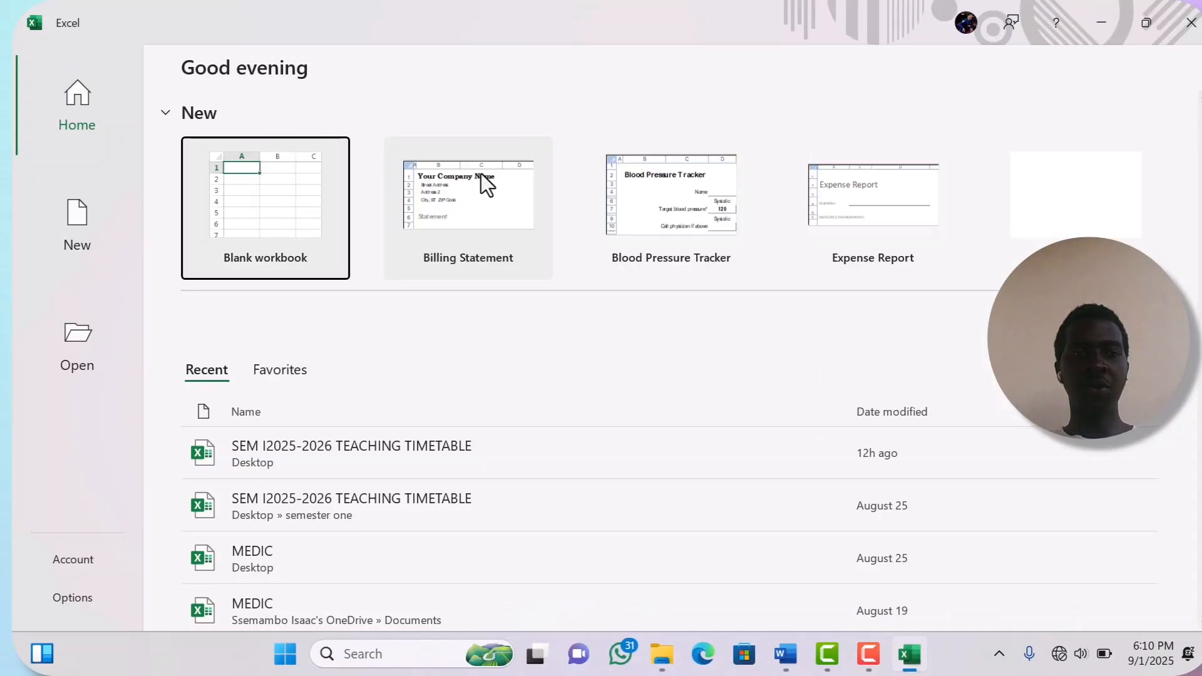
click(289, 219)
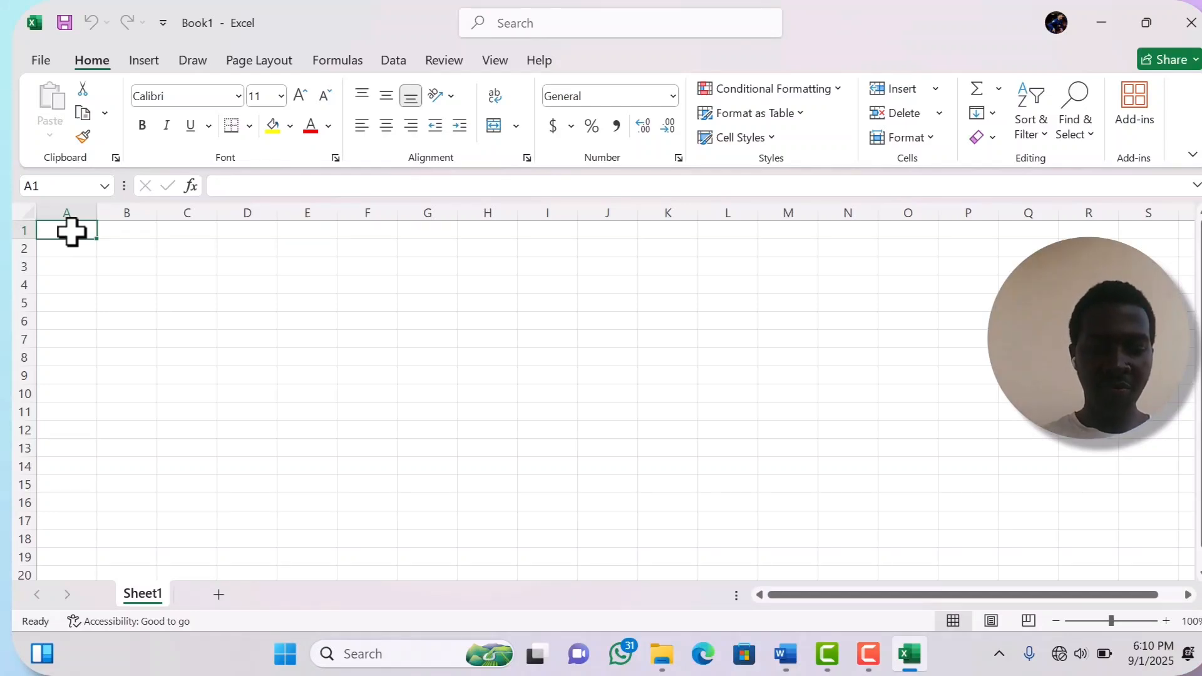
- Enter the 'Name' heading in A1 and four first names in A2:A5
text(N)
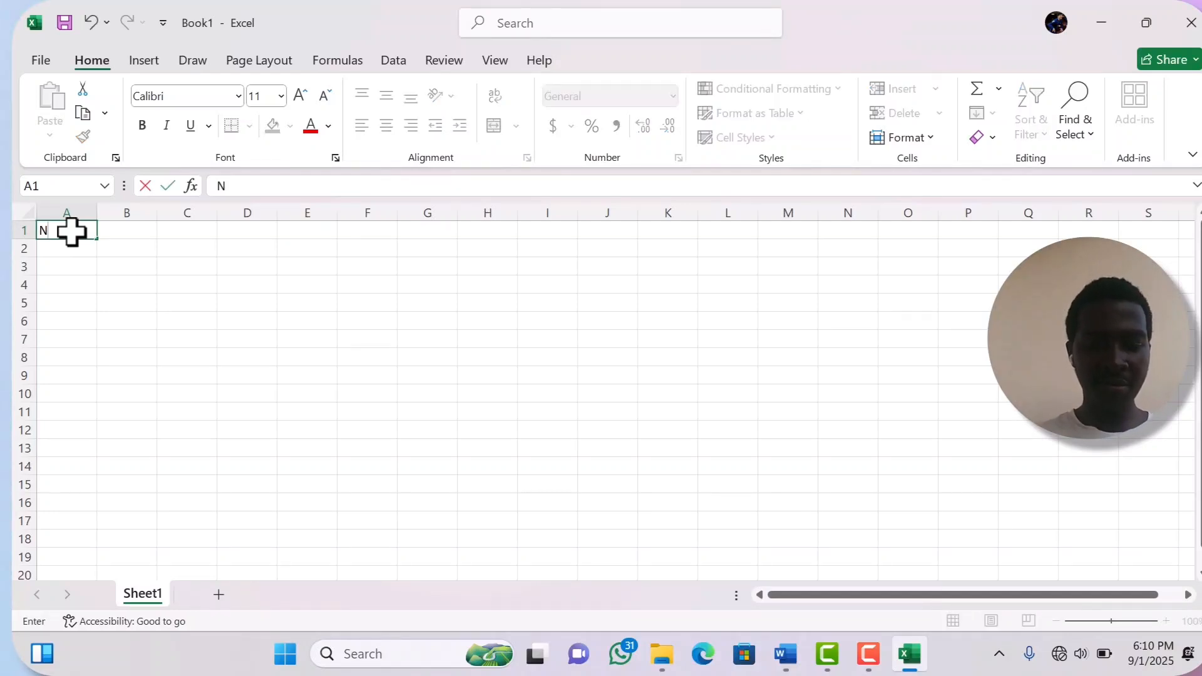
text(ame)
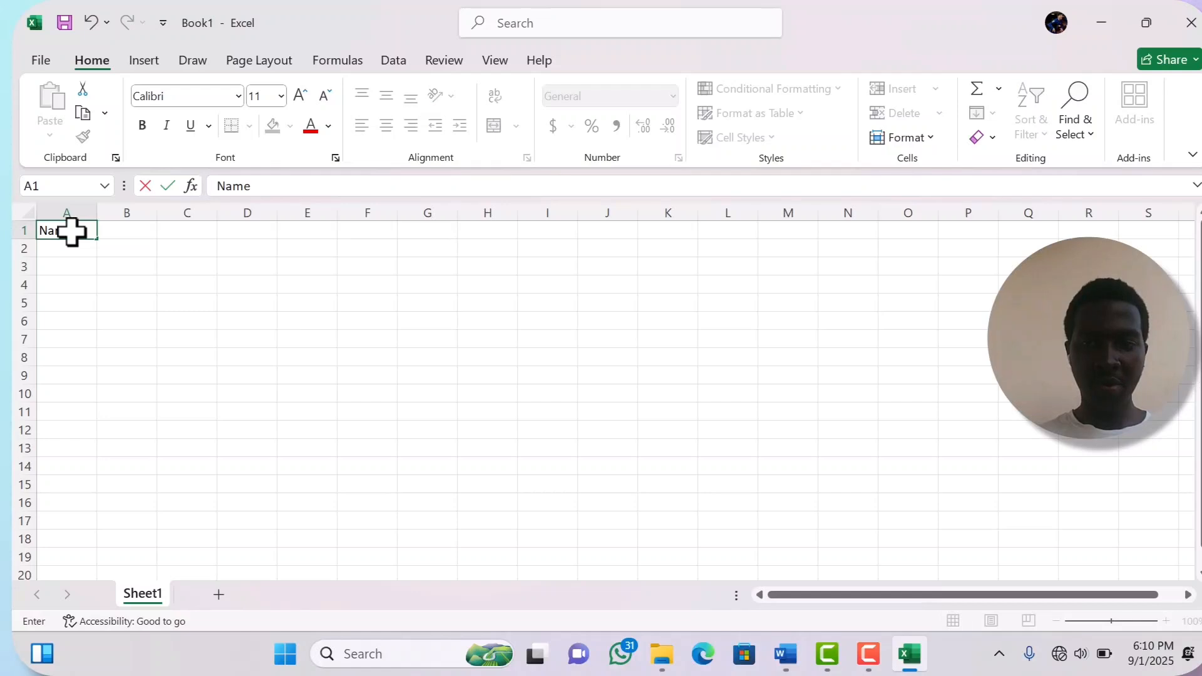
click(67, 250)
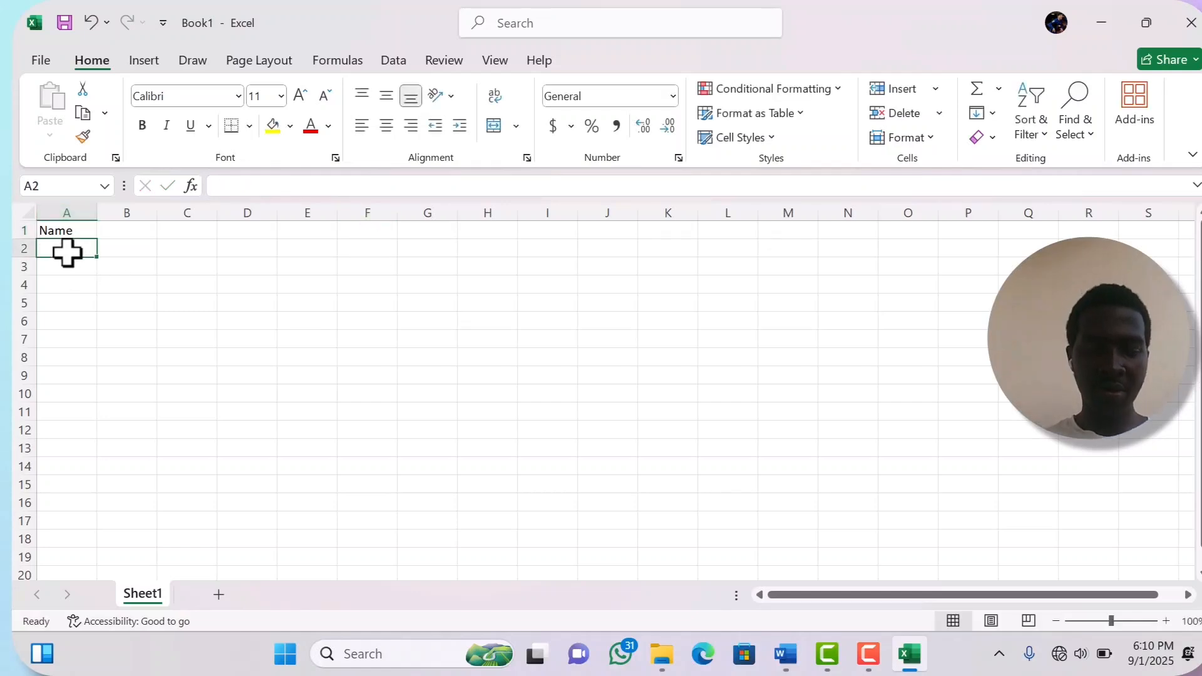
text(Robert)
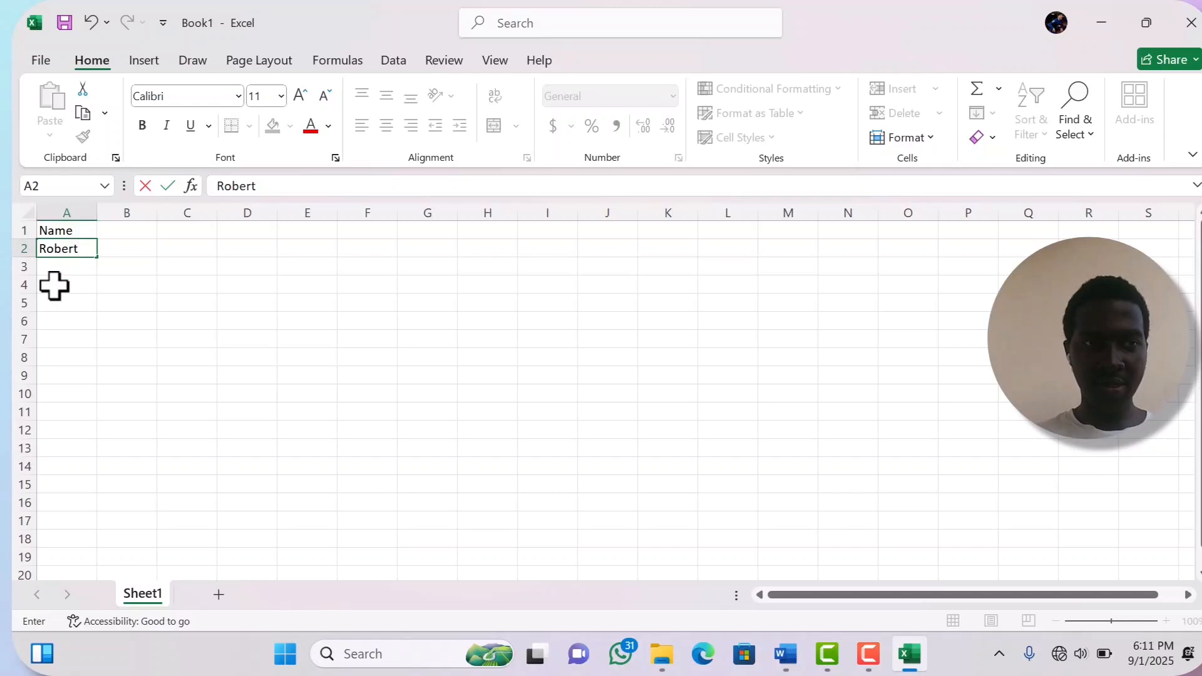
click(56, 266)
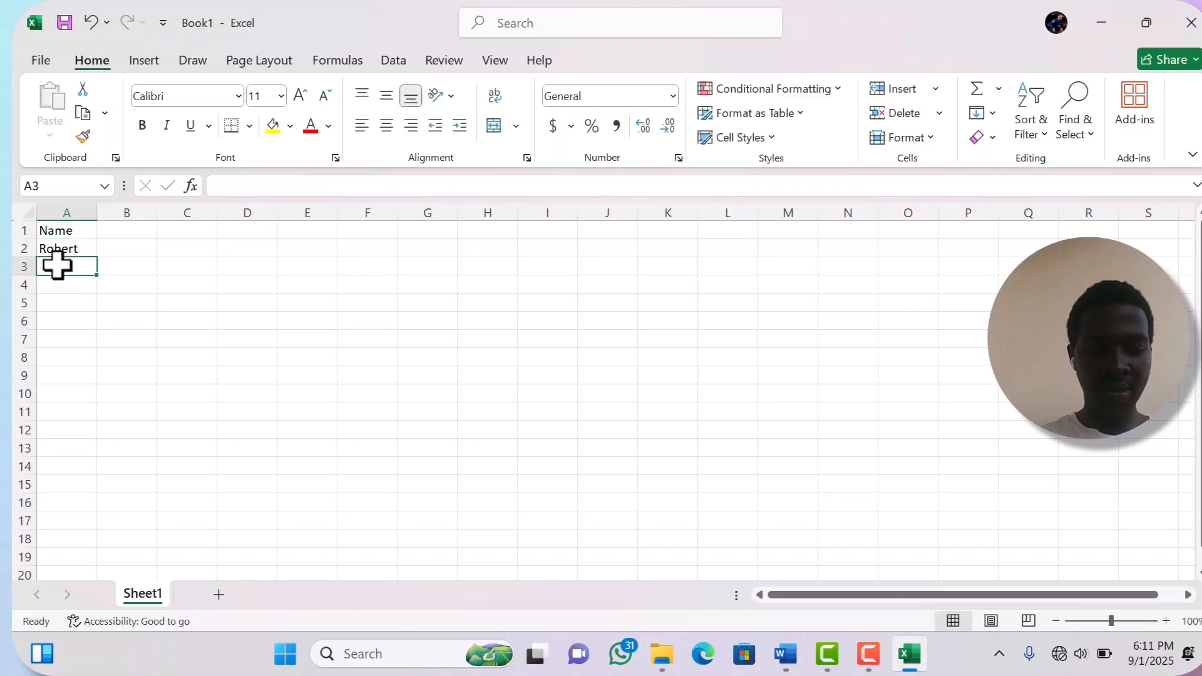
text(Aisha)
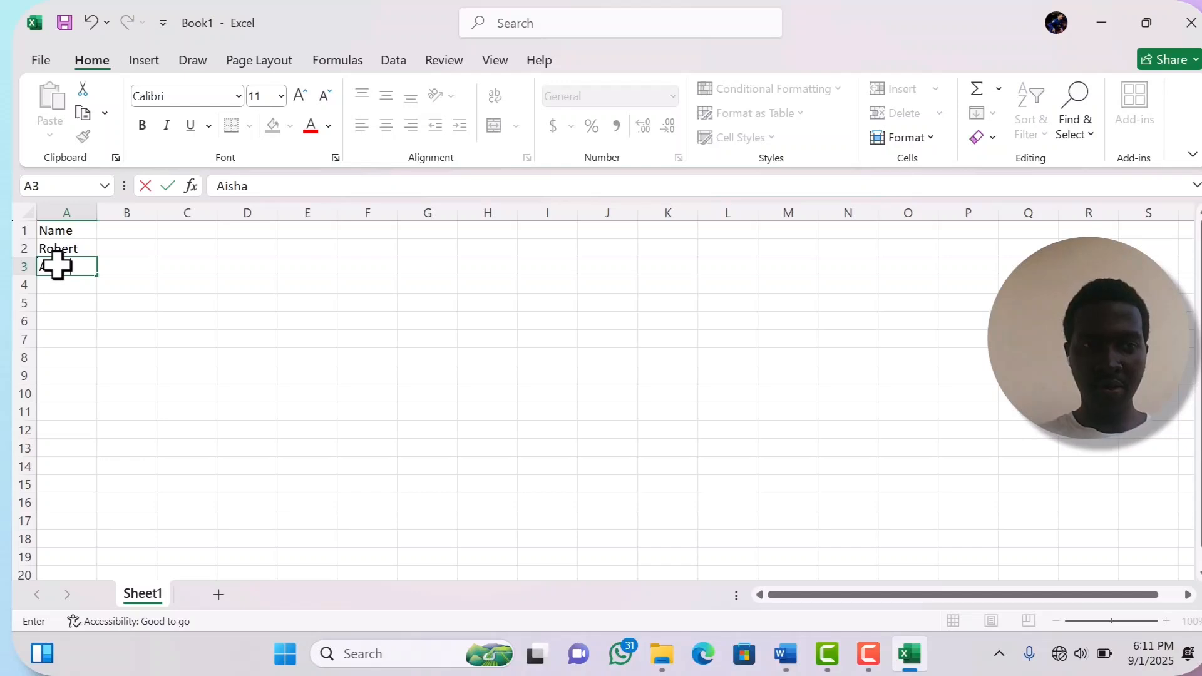
click(57, 280)
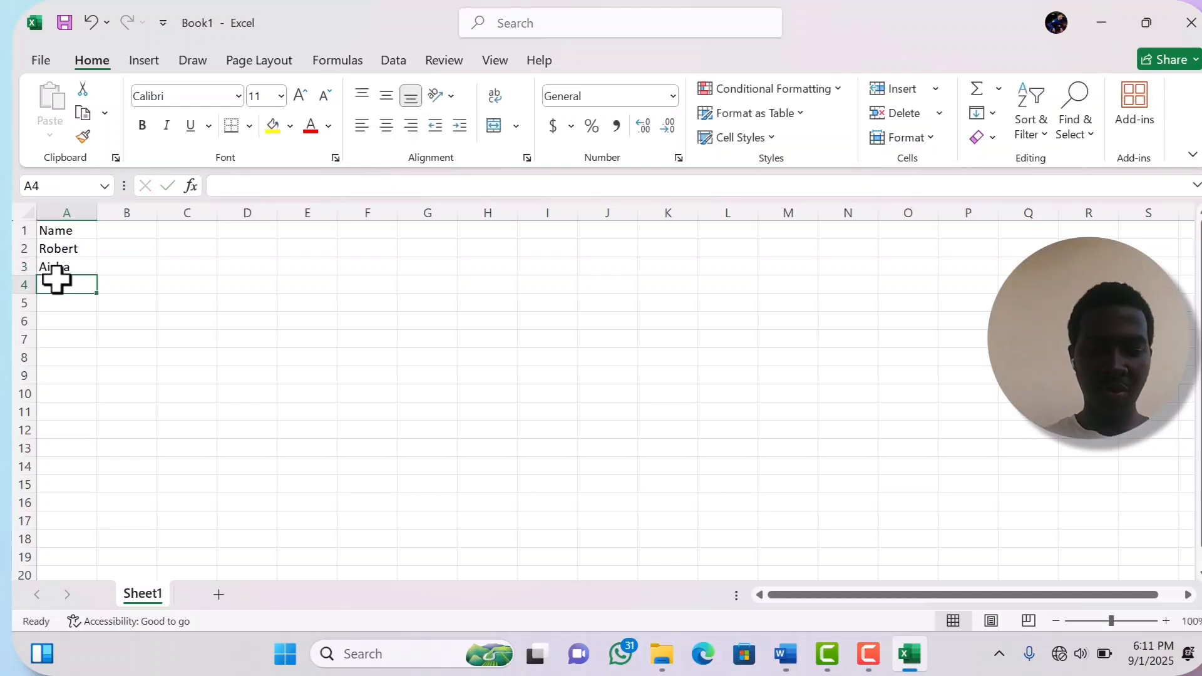
text(Jose)
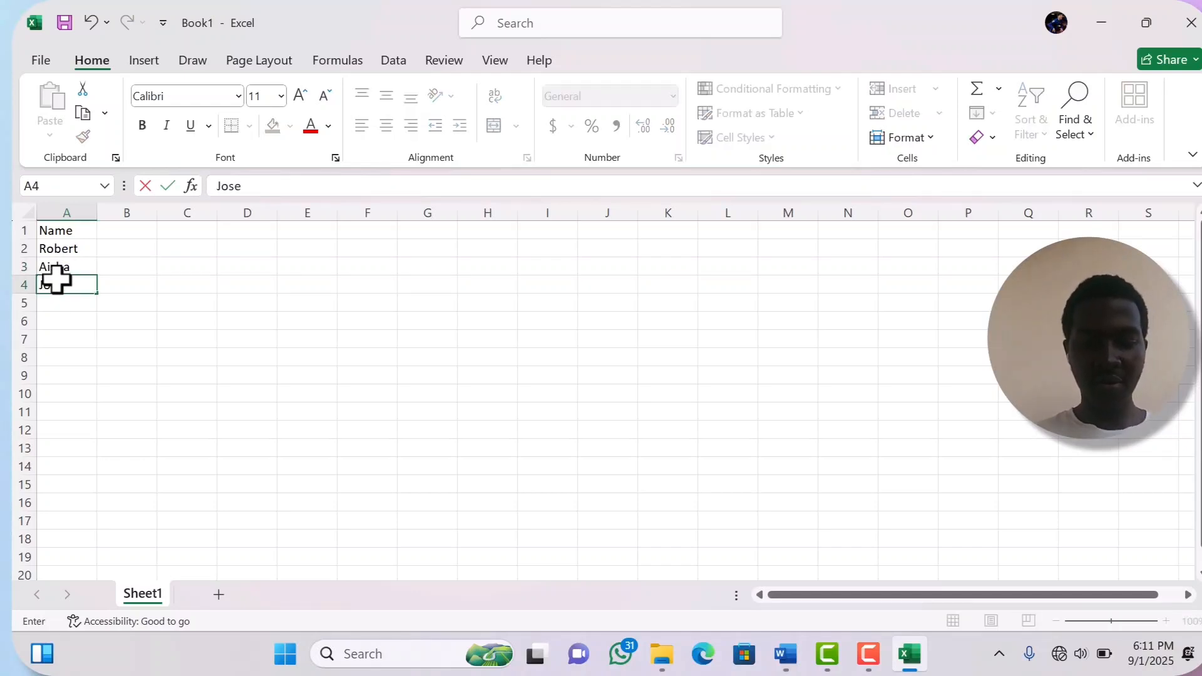
text(ph)
click(59, 302)
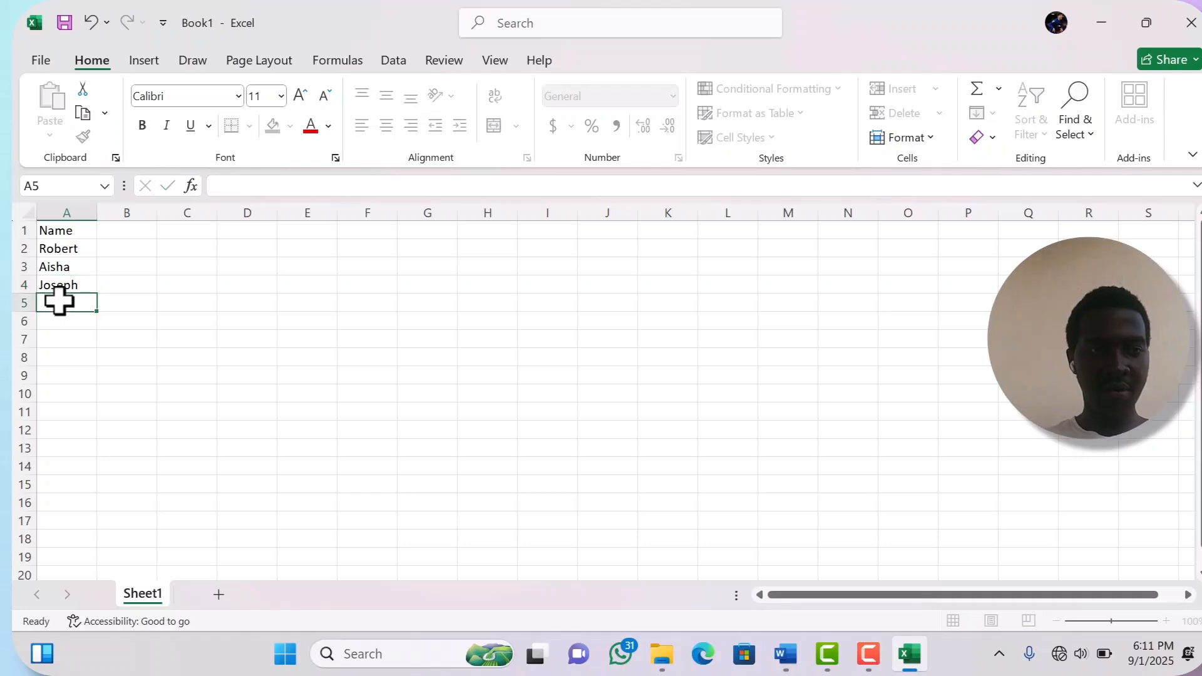
text(Sara)
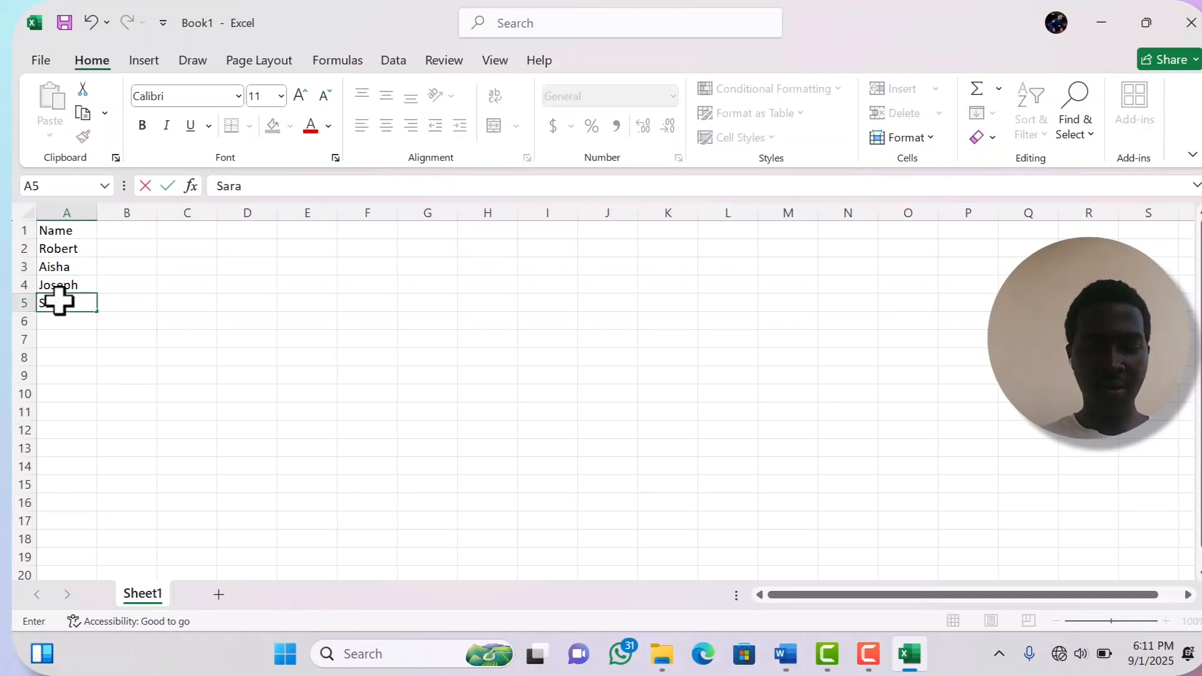
text(h)
- Add an Address header in B1 and enter P.O Box 1 in B2
click(122, 224)
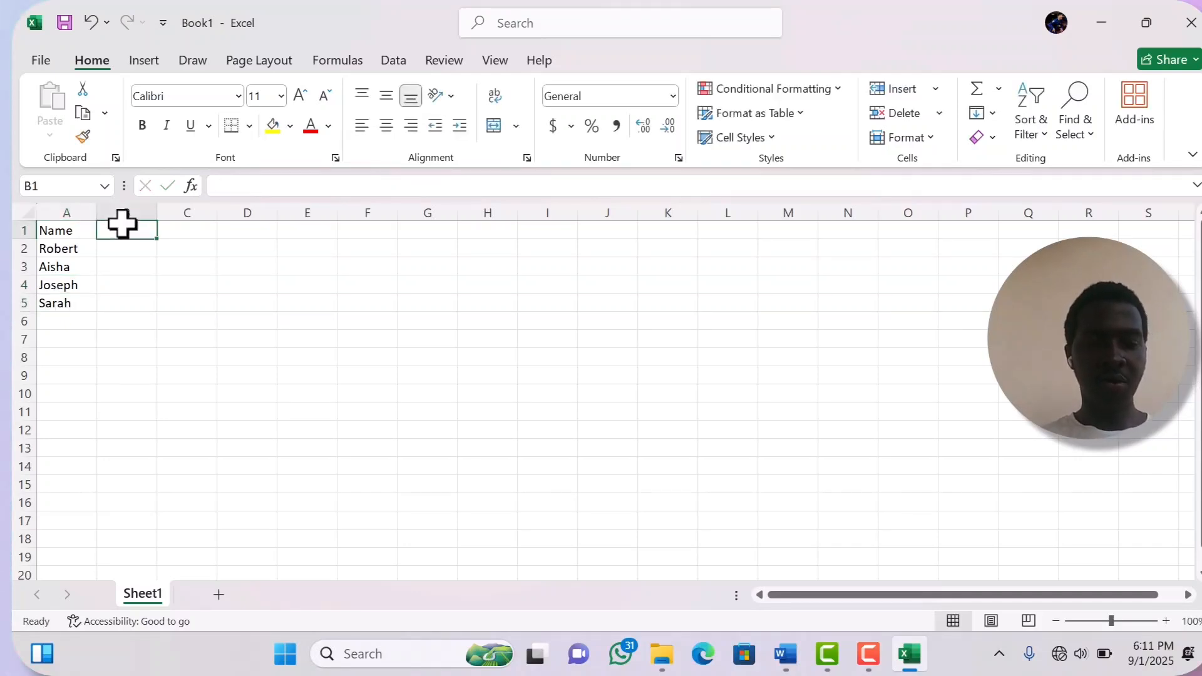
text(Address)
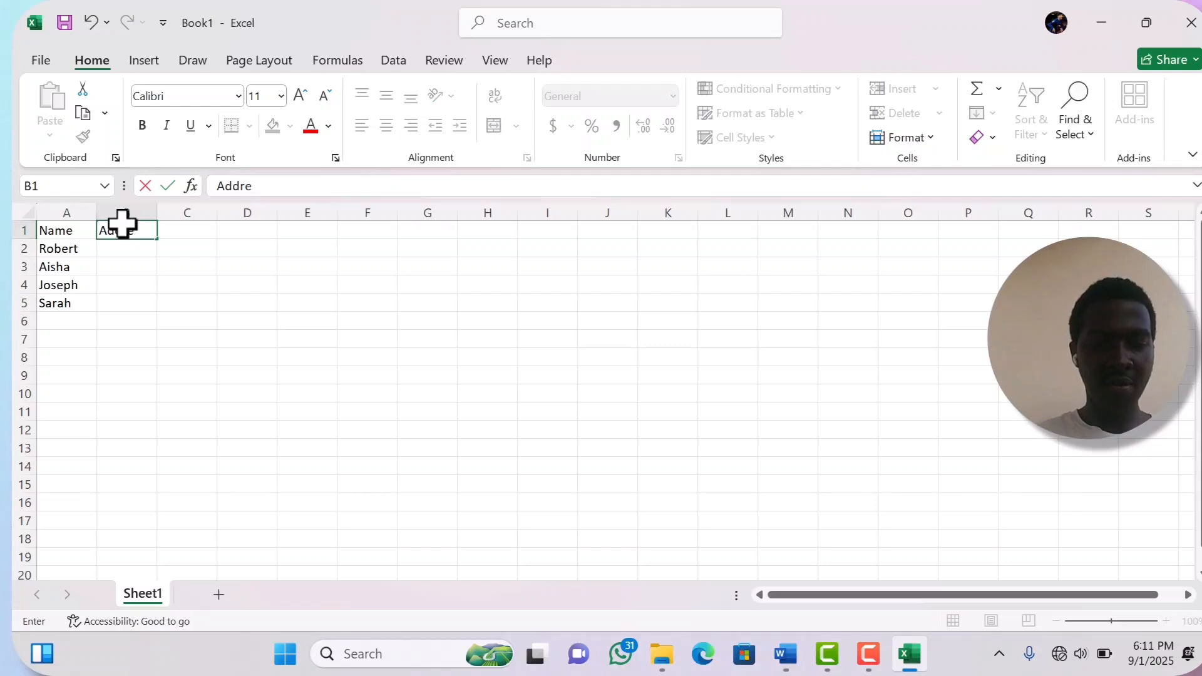
click(132, 247)
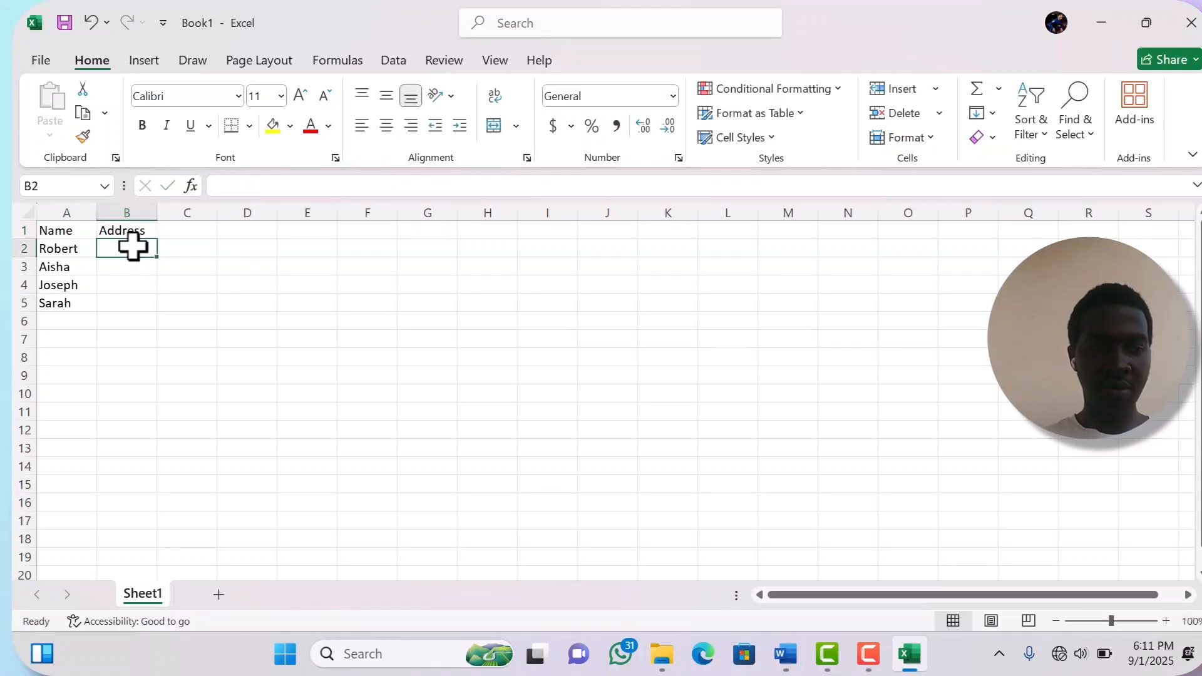
text(P)
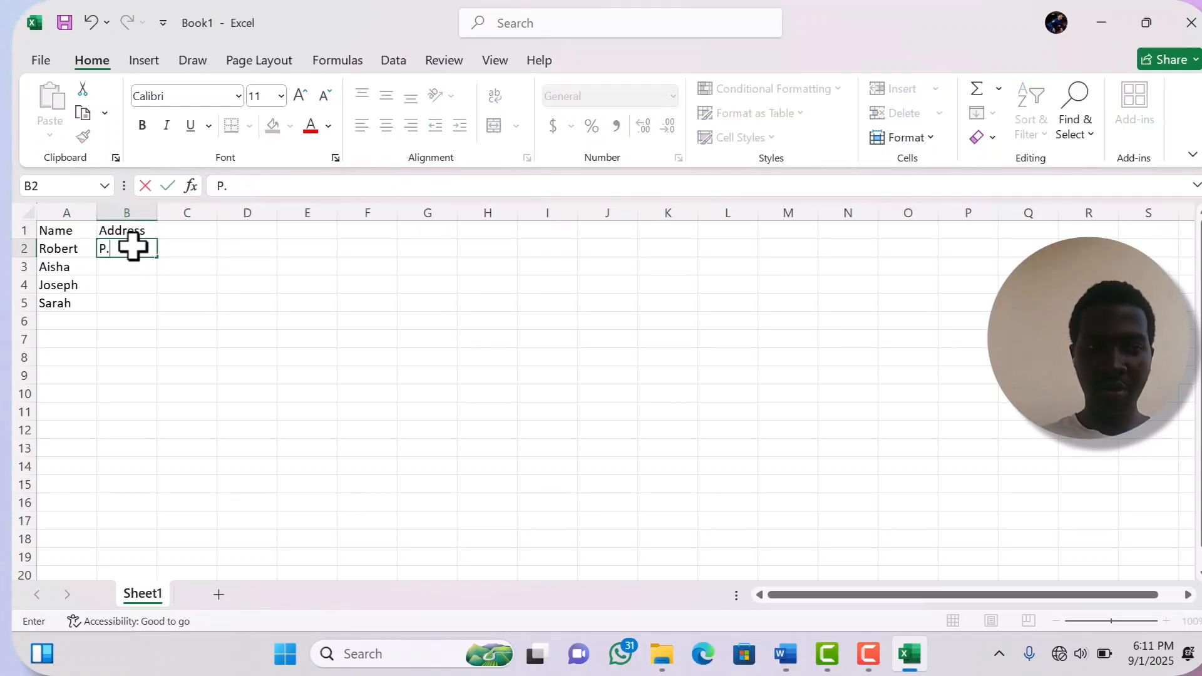
text(.O B)
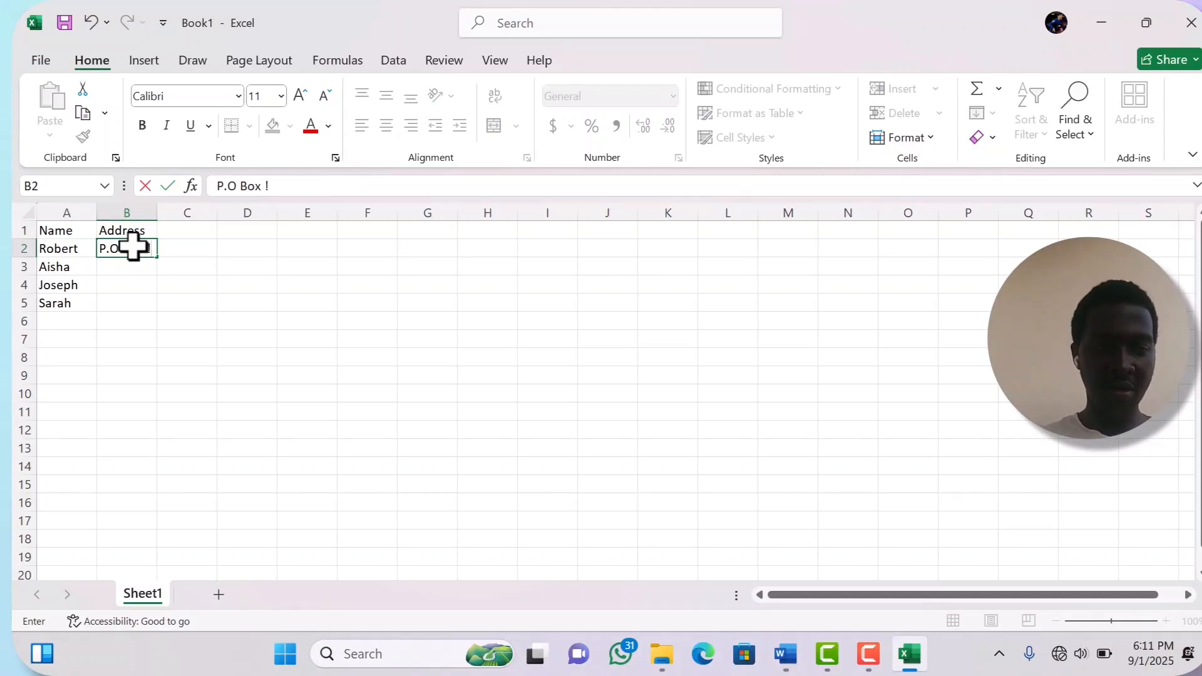
text(ox !)
key(BackSpace)
text(1)
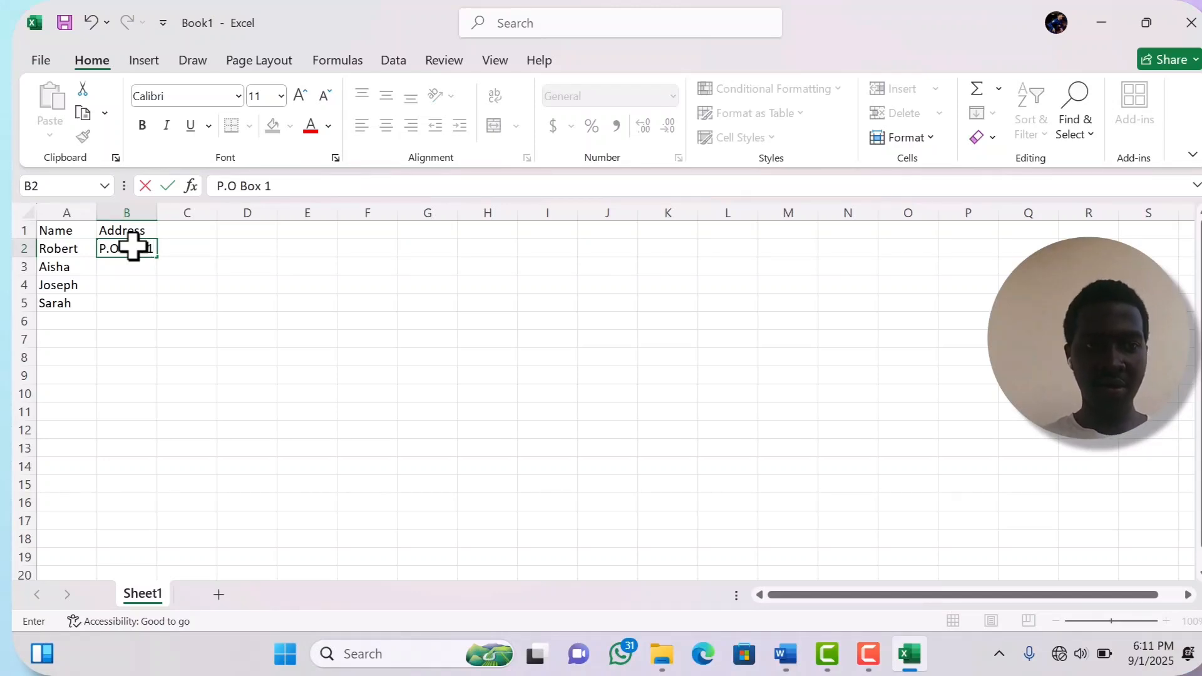
click(109, 270)
- Enter P.O Box 2 and P.O Box 3 in B3:B4, then begin the address in B5
text(P.O Bo)
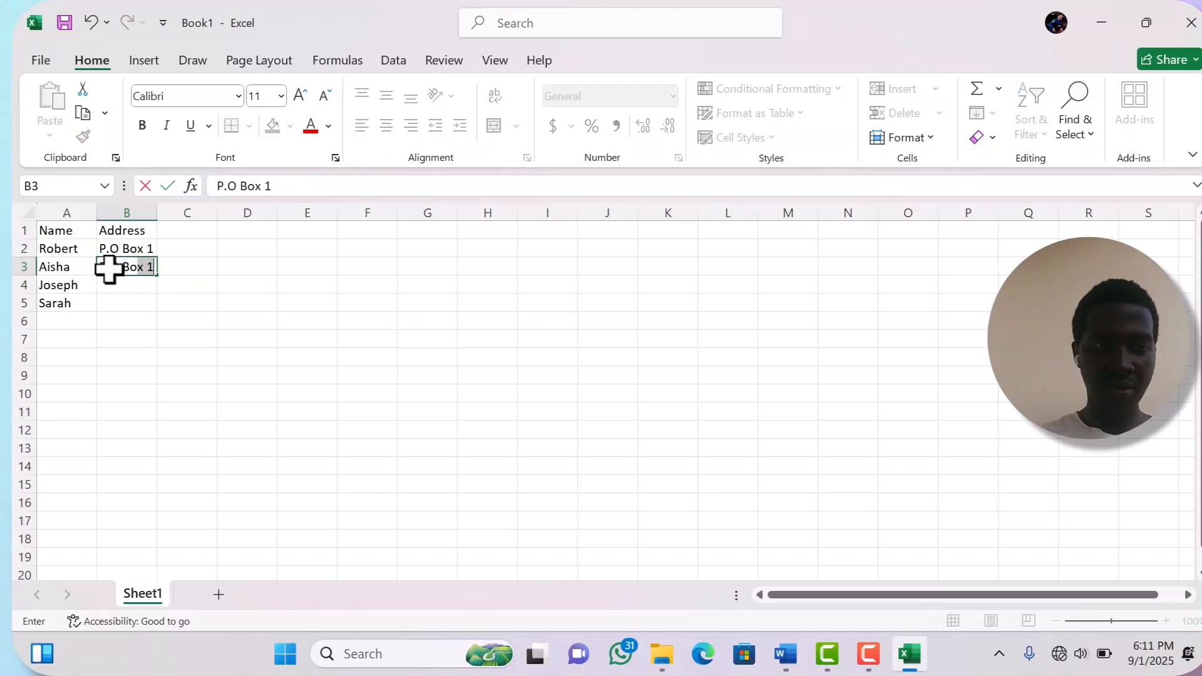
text(x 2)
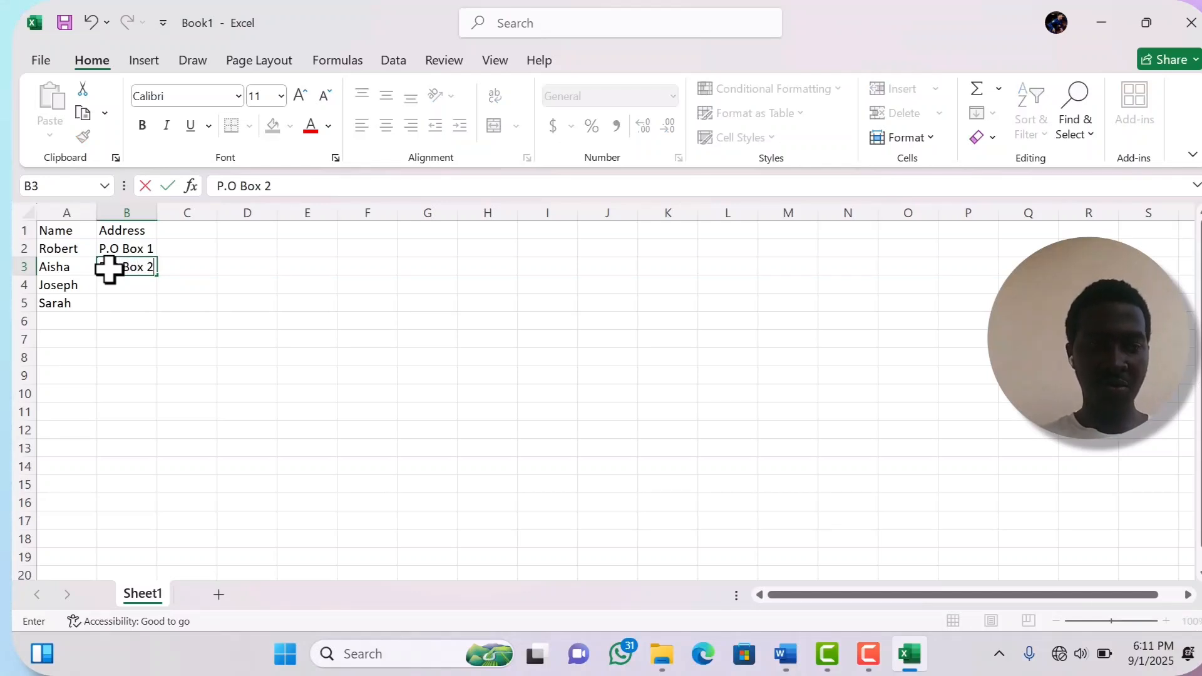
click(121, 290)
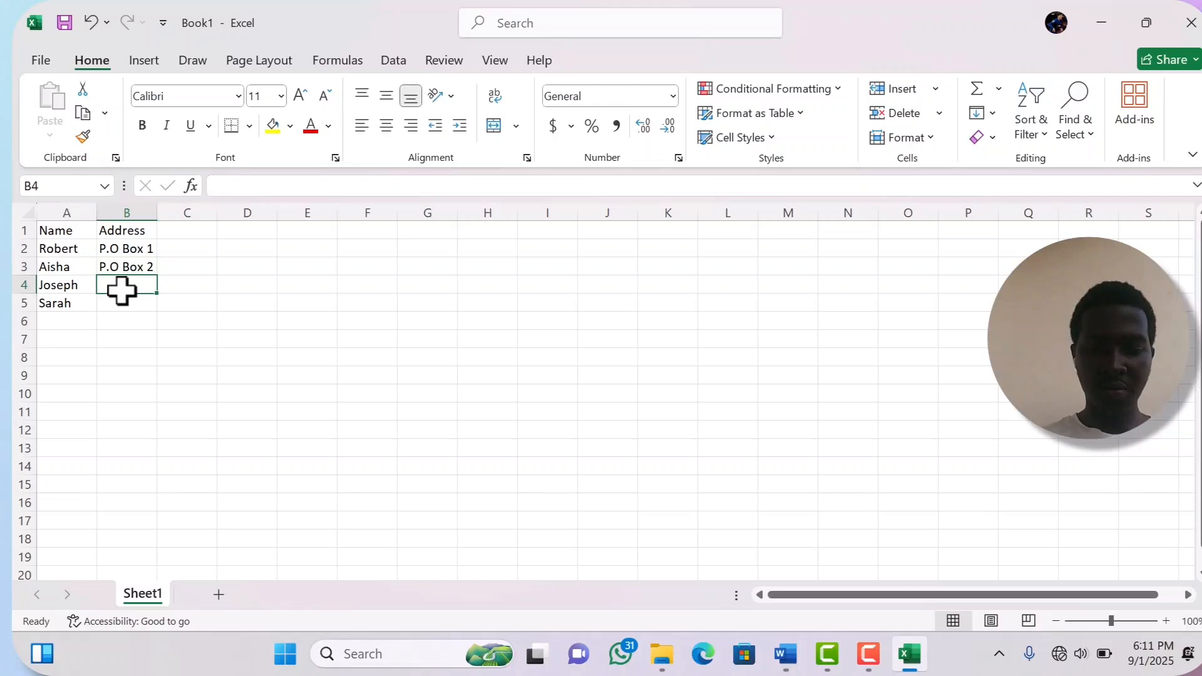
text(P.o)
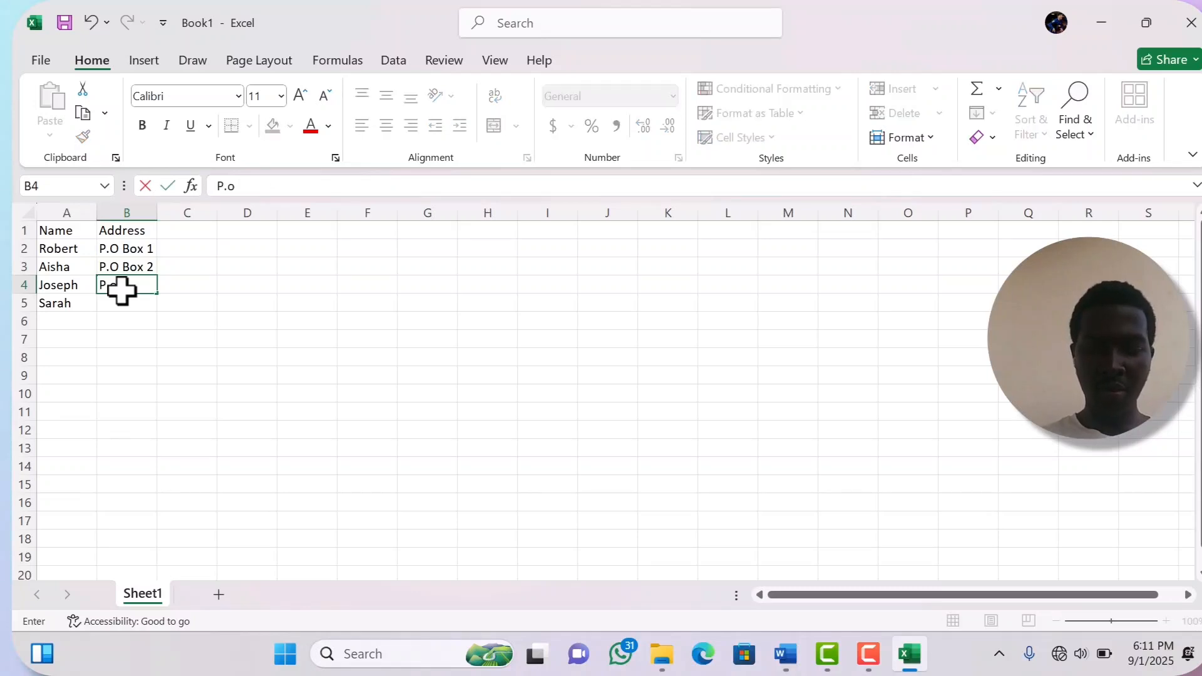
text(O)
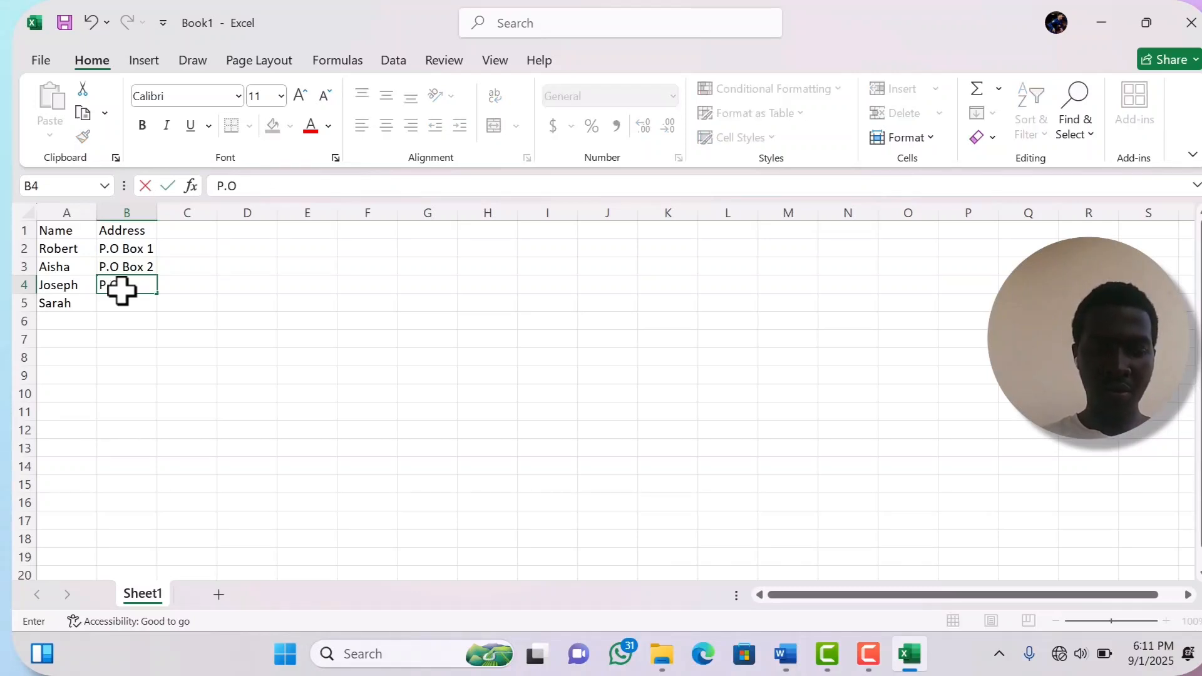
text( Bix)
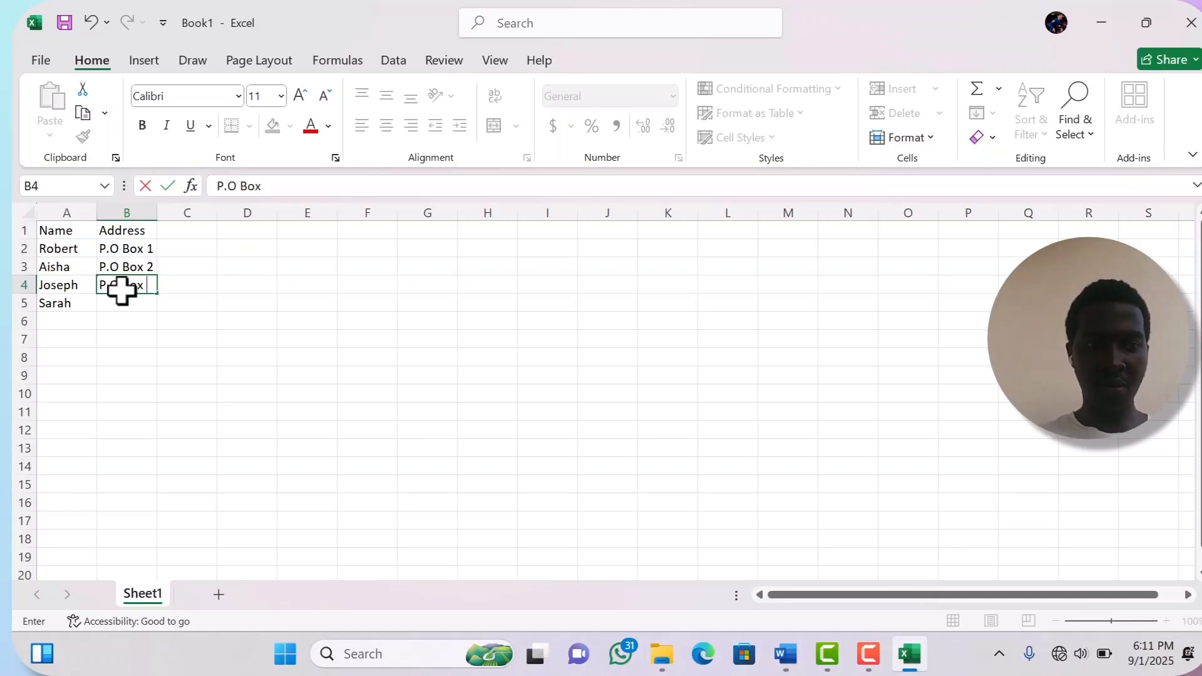
text(#)
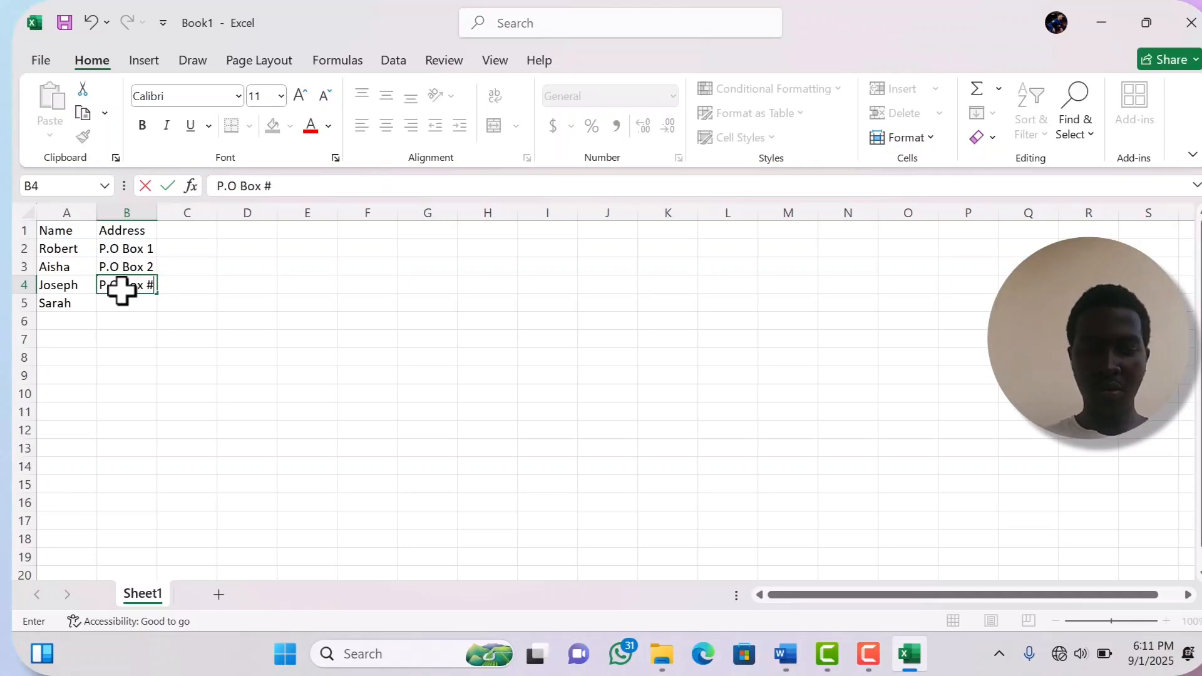
key(BackSpace)
text(3)
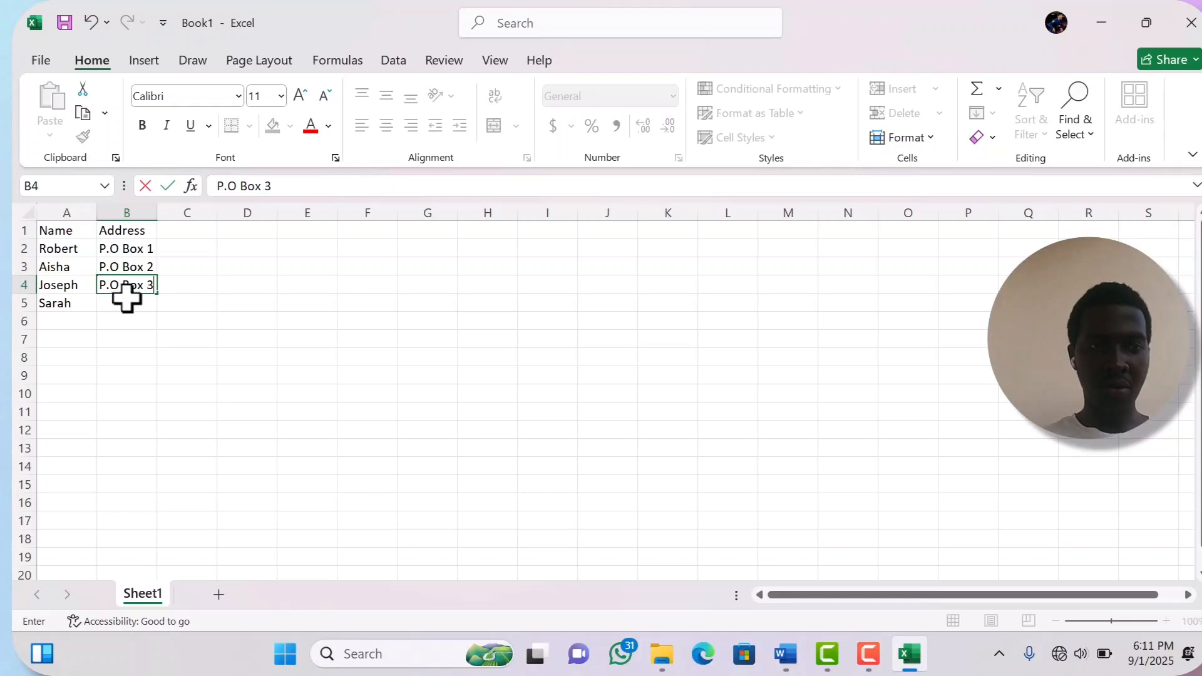
key(Return)
text(P)
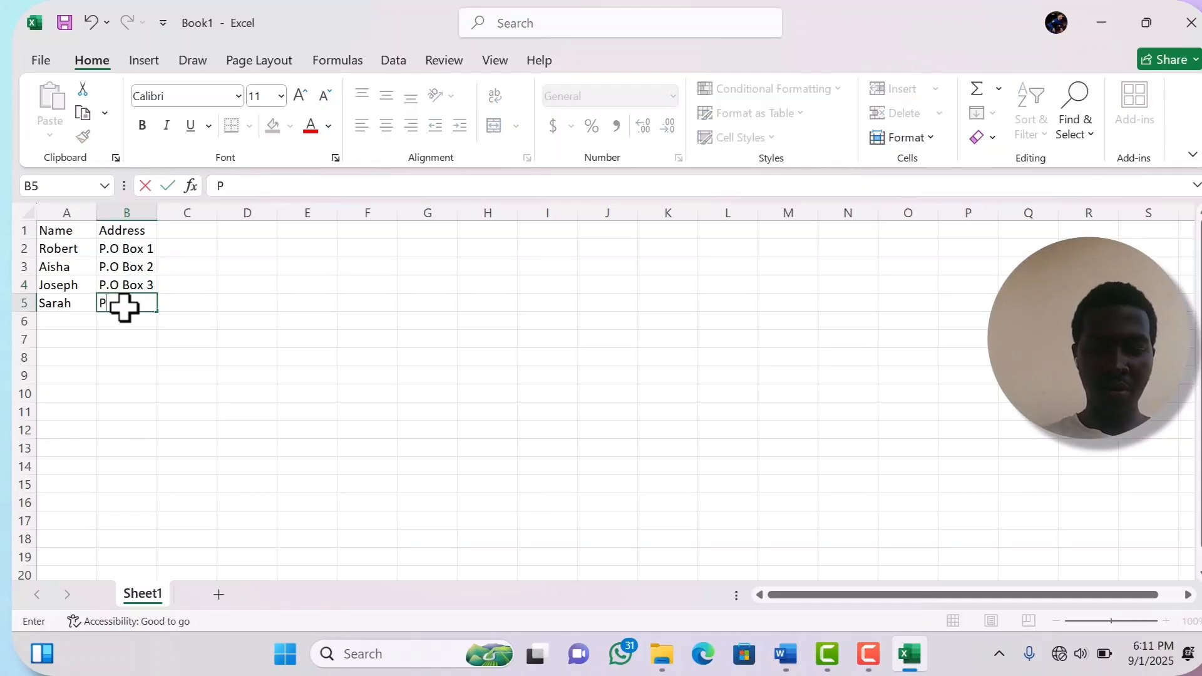
text(.)
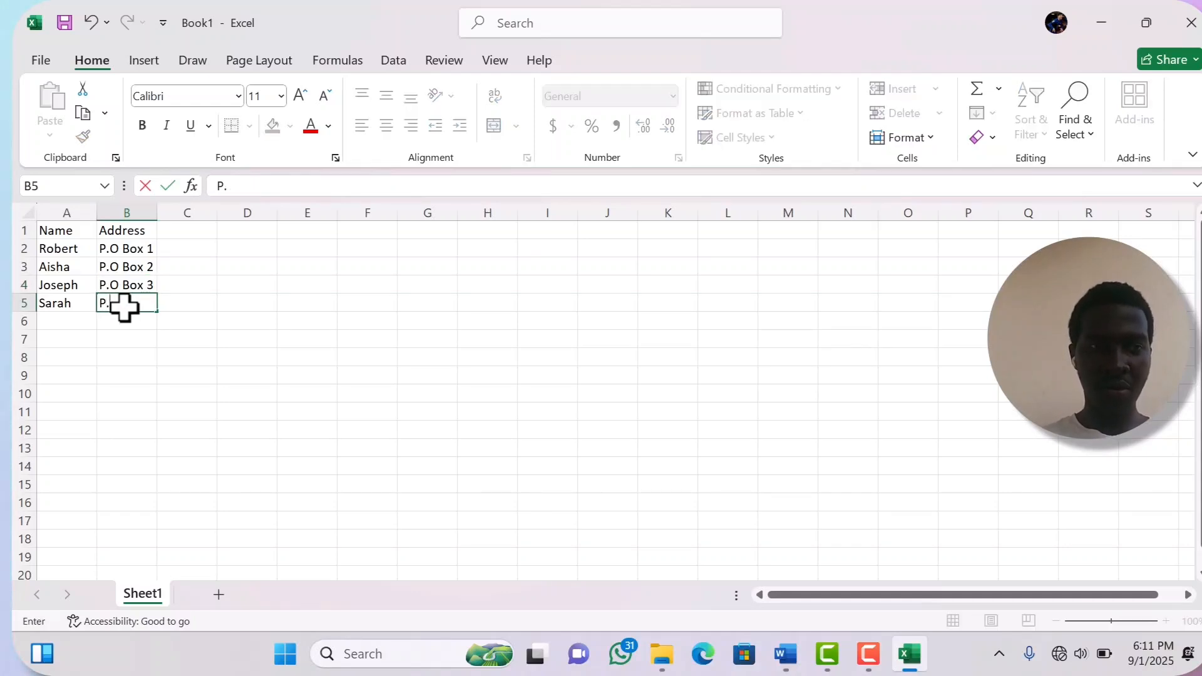
text(o O)
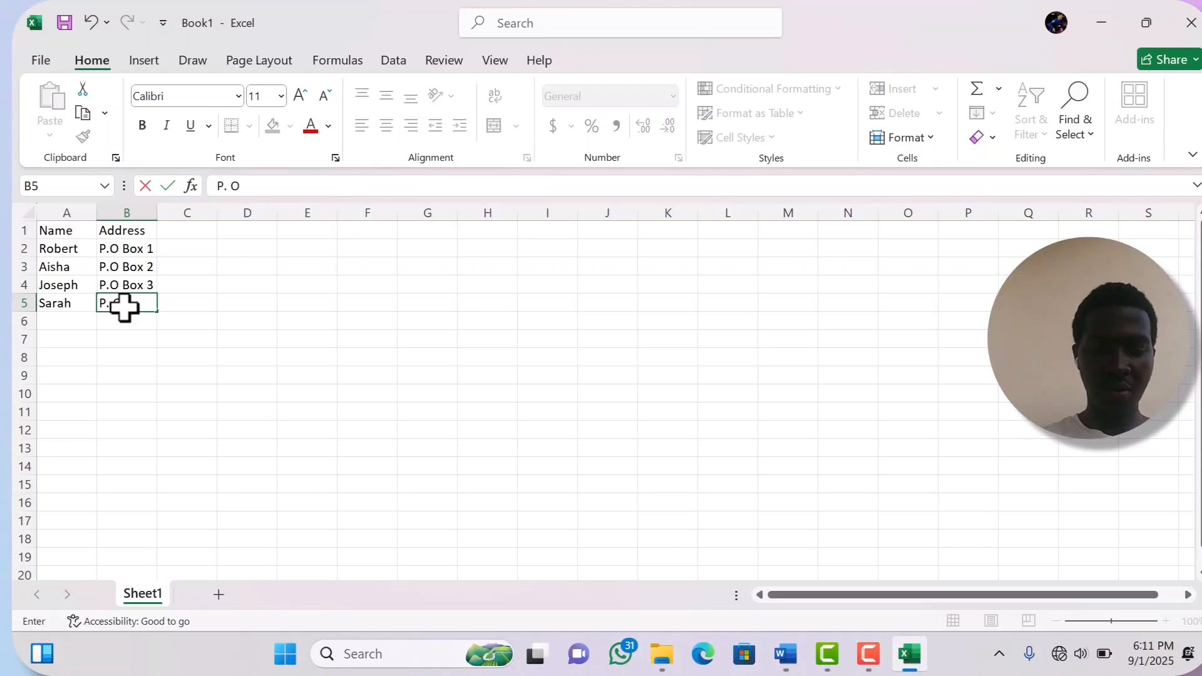
text( Box)
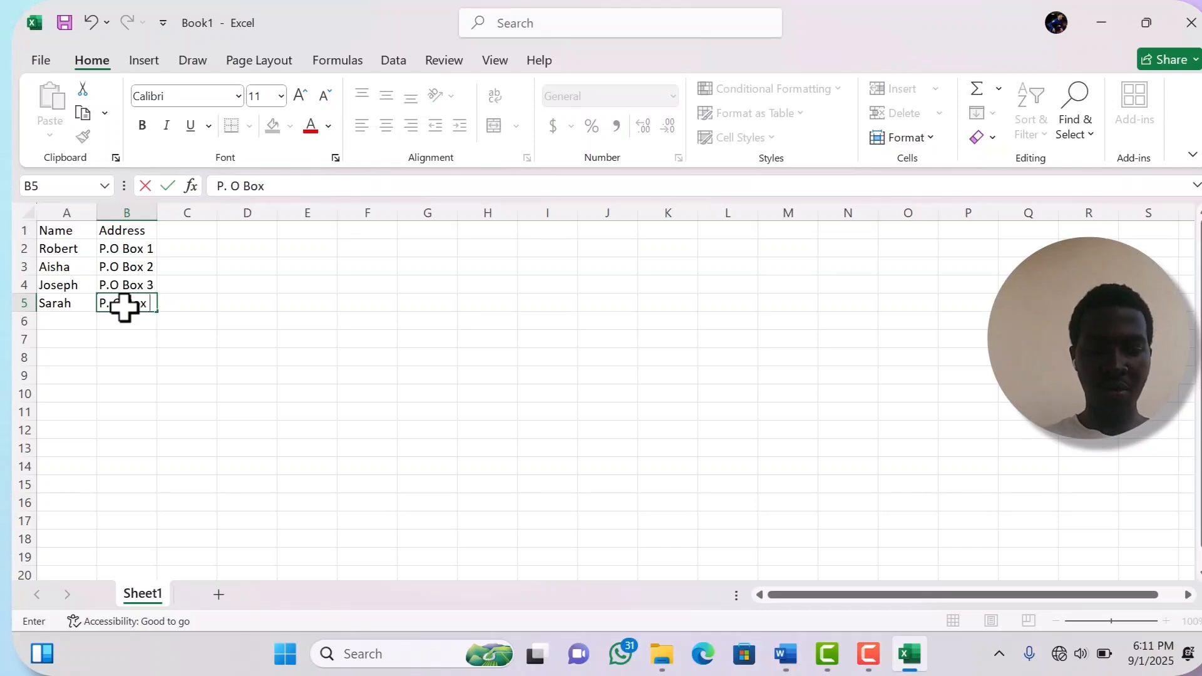
text( 5)
key(BackSpace)
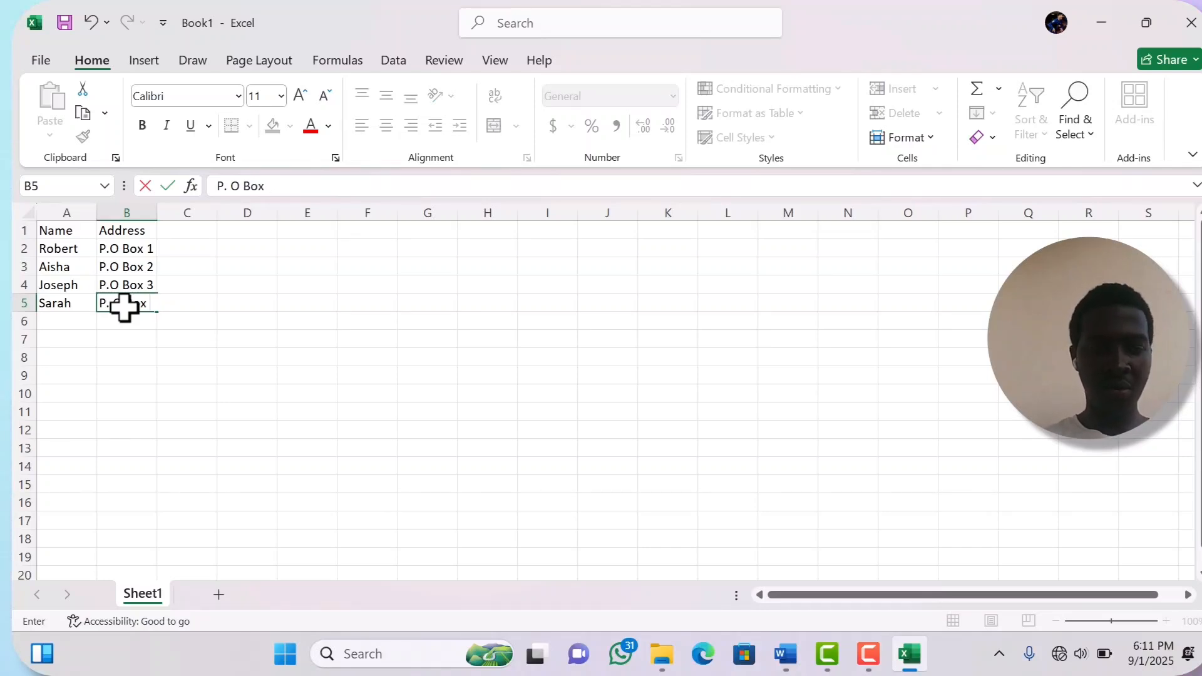
- Finish P. O Box 4 in B5 and add a Title header in C1
text(4)
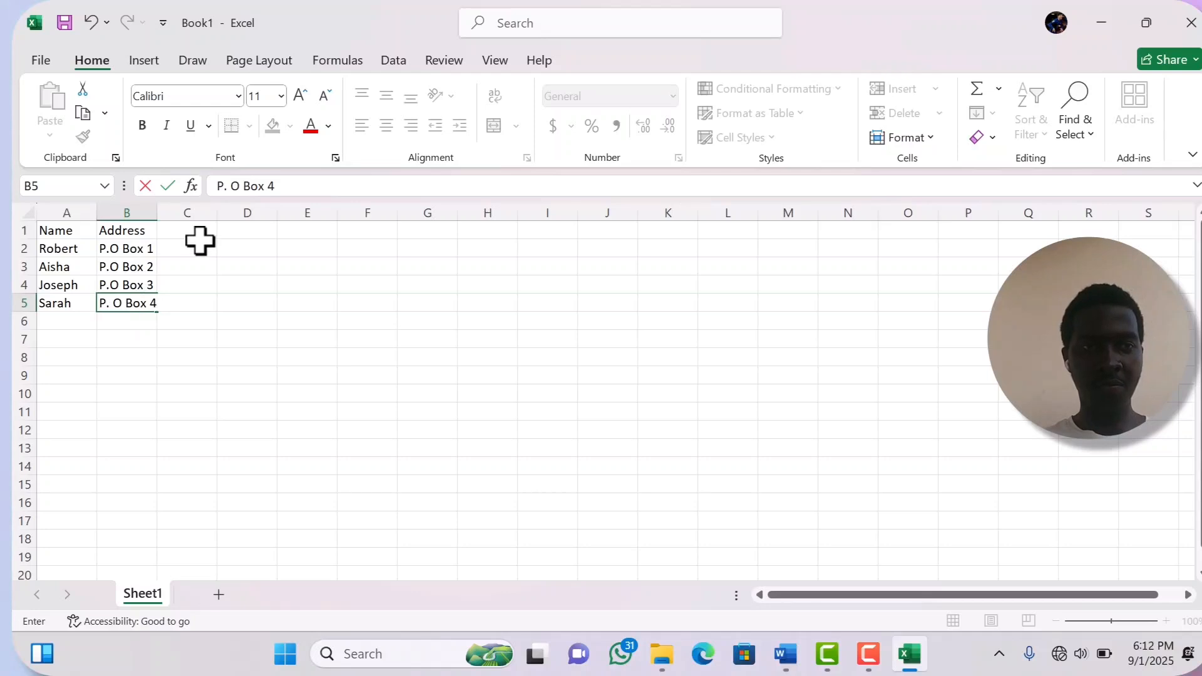
click(184, 227)
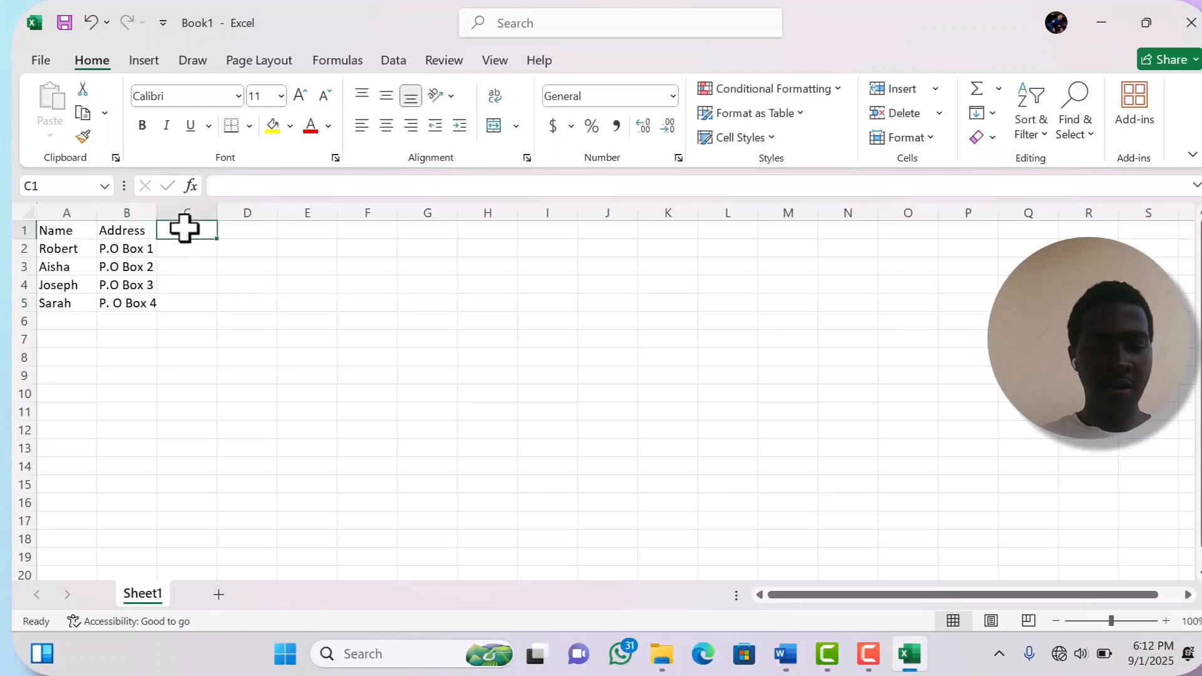
text(Tit)
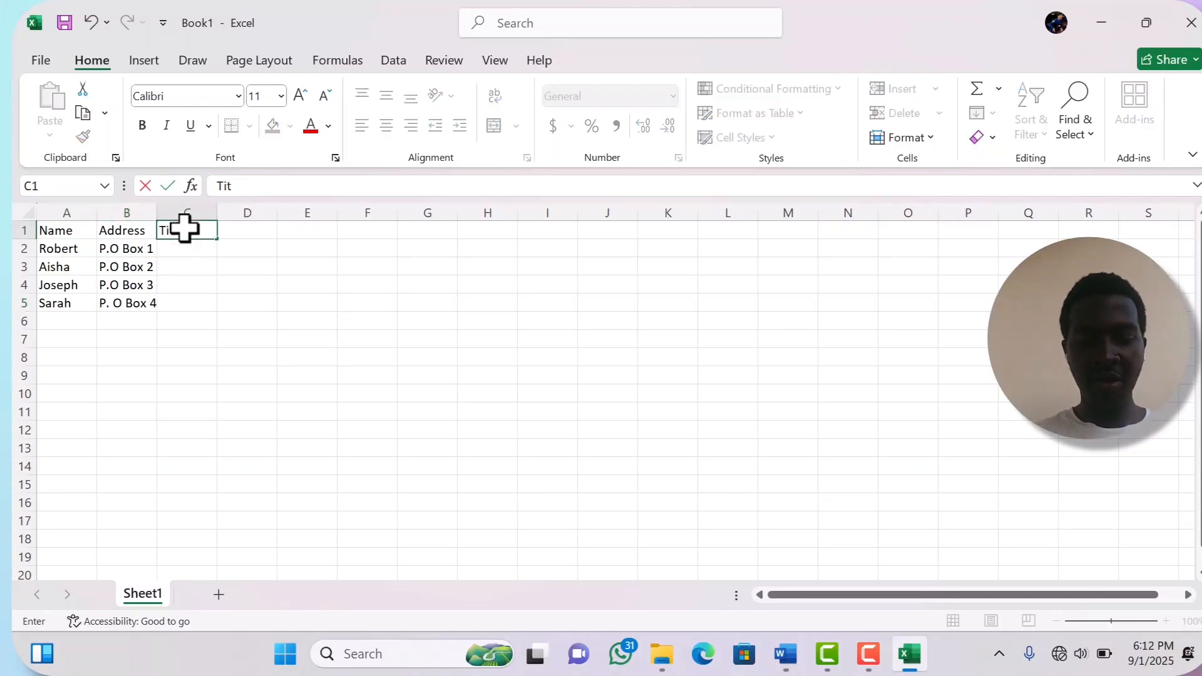
text(le)
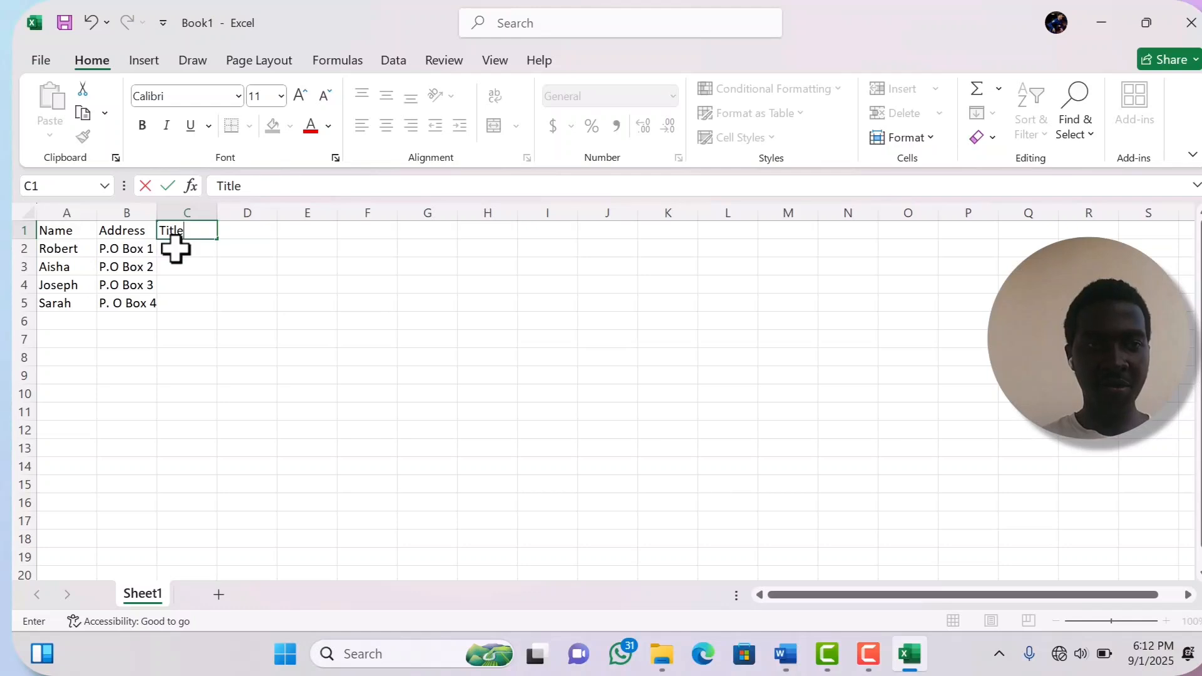
click(173, 245)
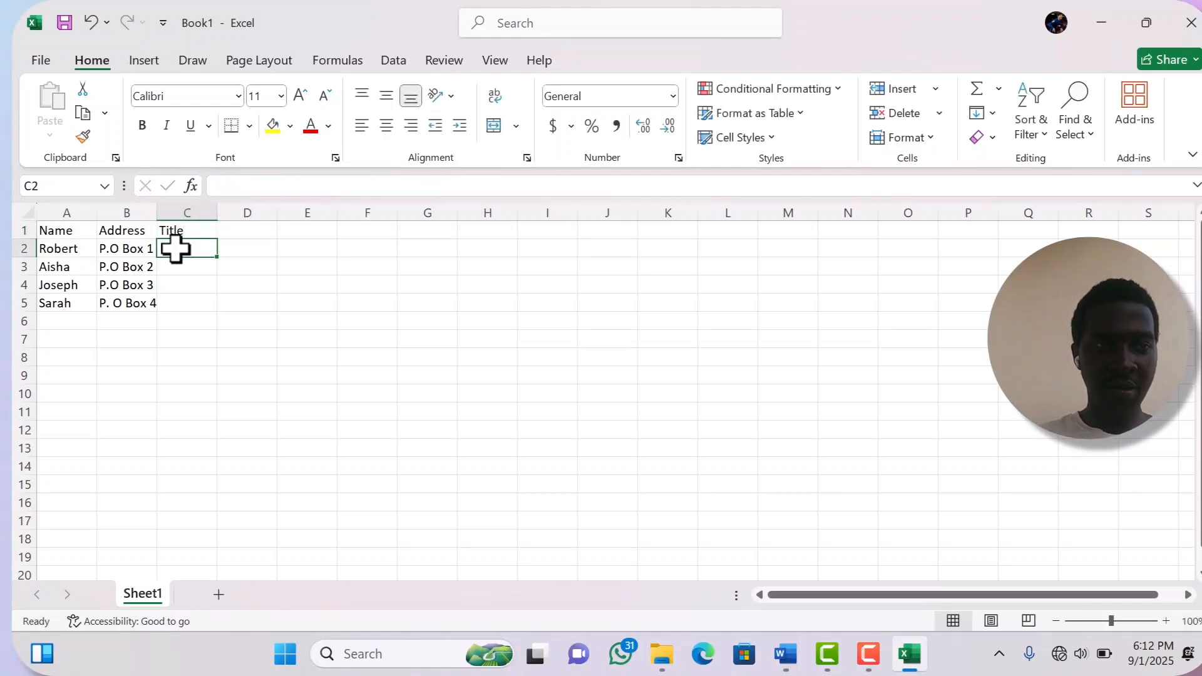
- Enter Sir, Madam, Sir in C2:C4 and begin Madam in C5
text(Sir)
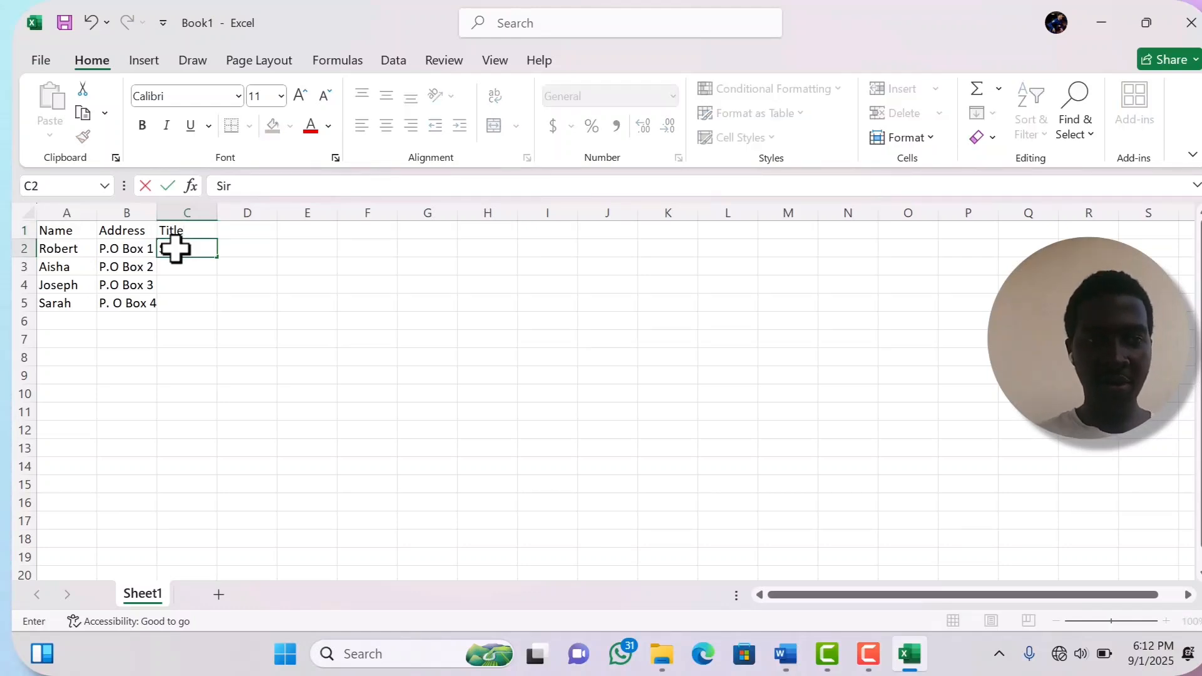
click(173, 269)
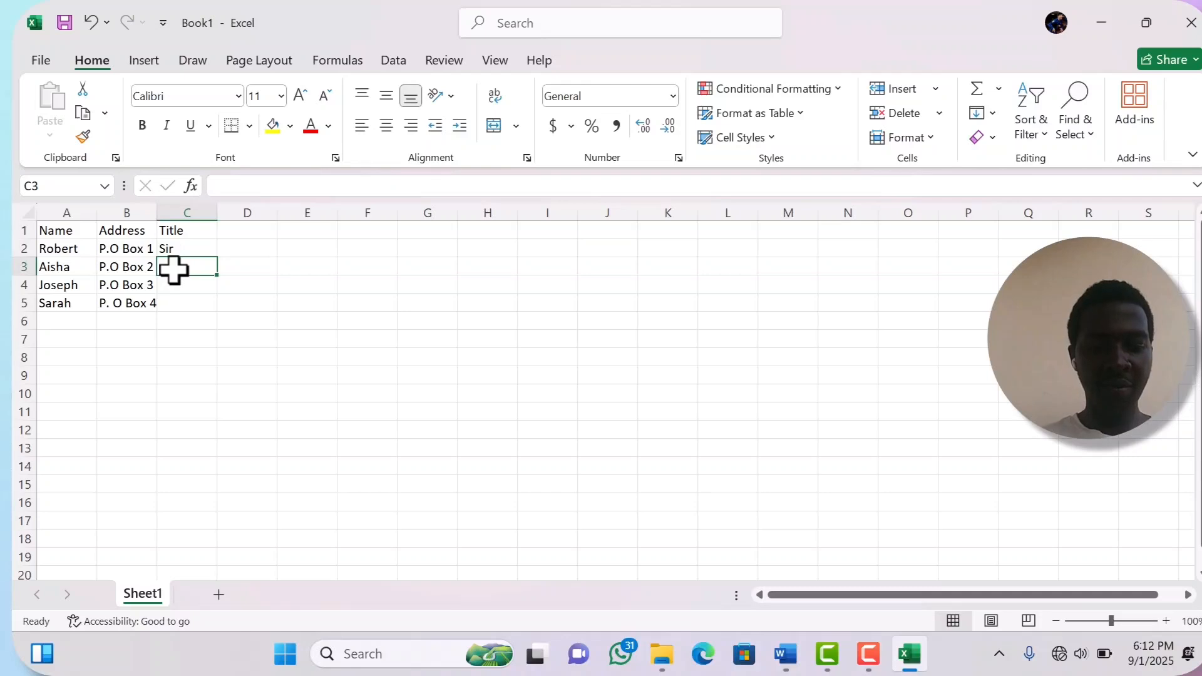
text(Madam)
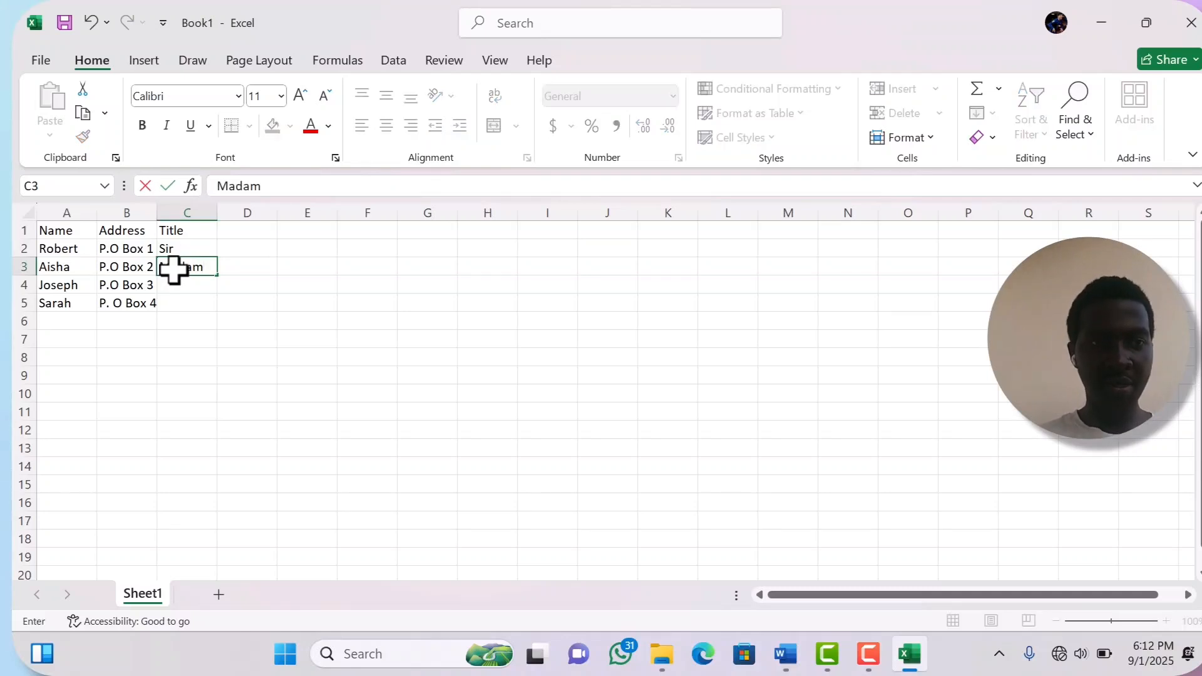
click(191, 285)
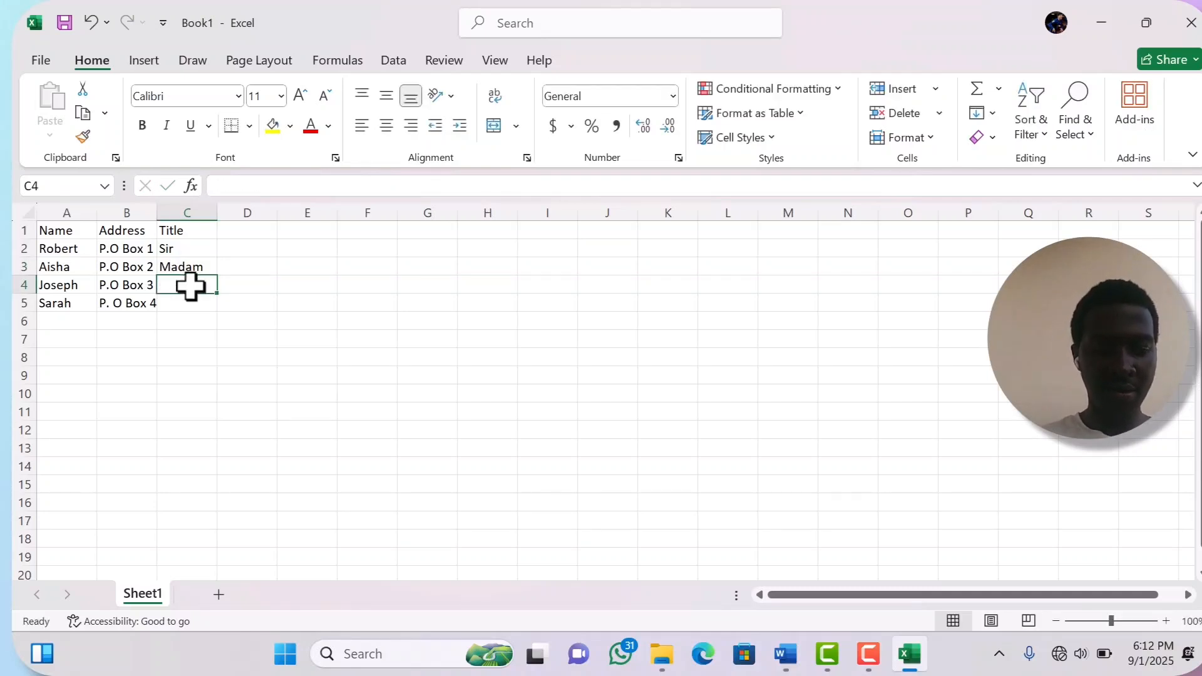
text(Sir)
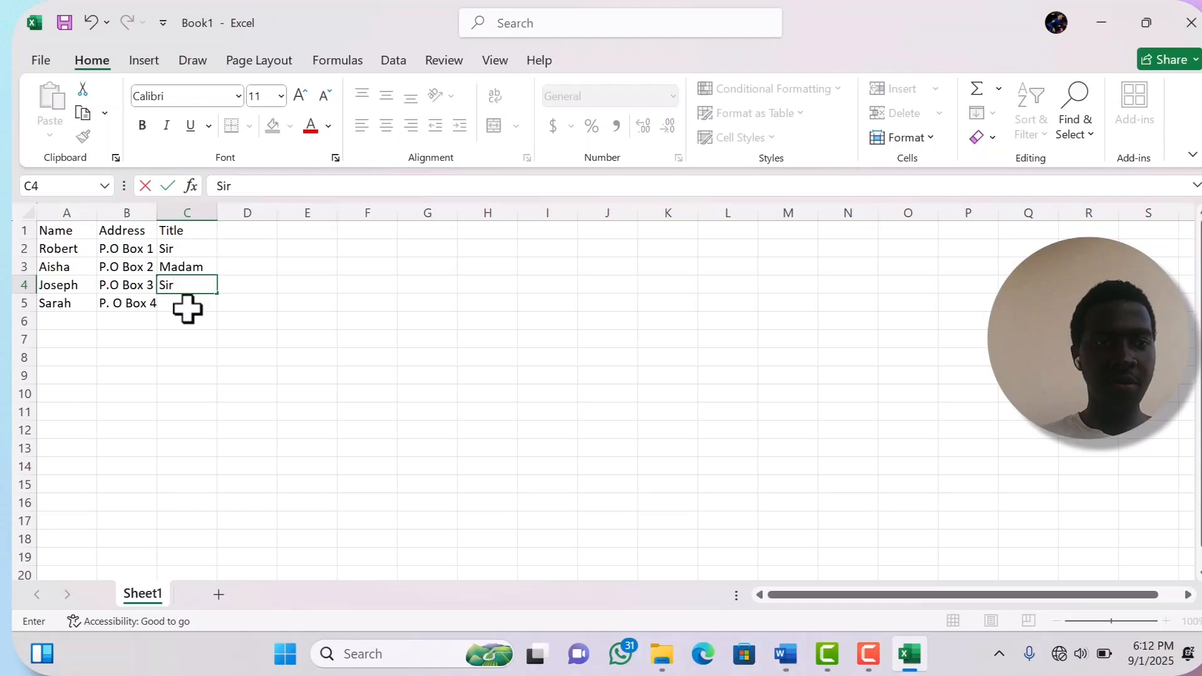
click(187, 308)
text(Madam)
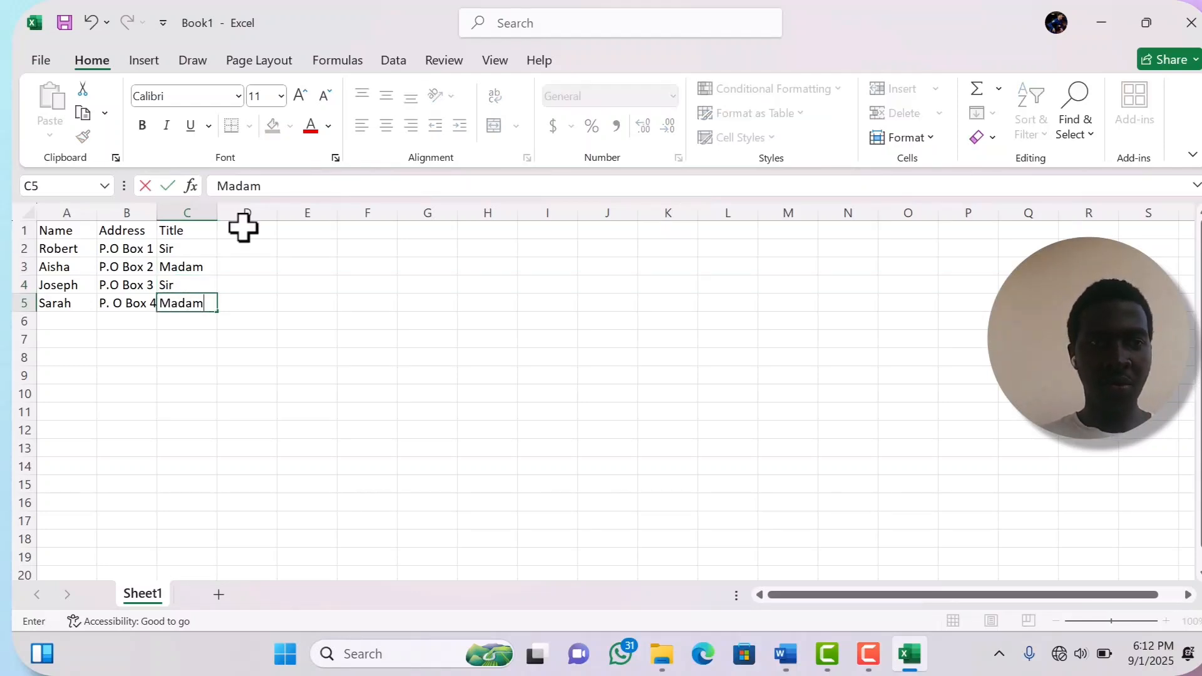
- Add a Contact header in D1 and enter the first recipient's phone number in D2
click(243, 230)
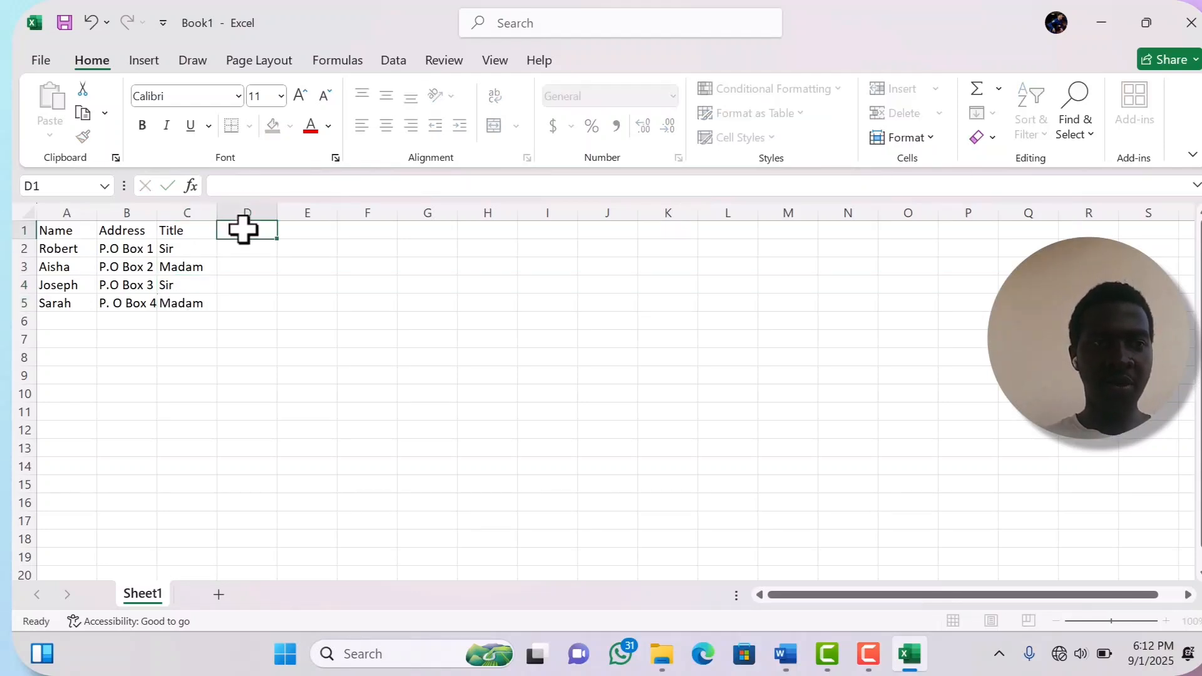
text(Con)
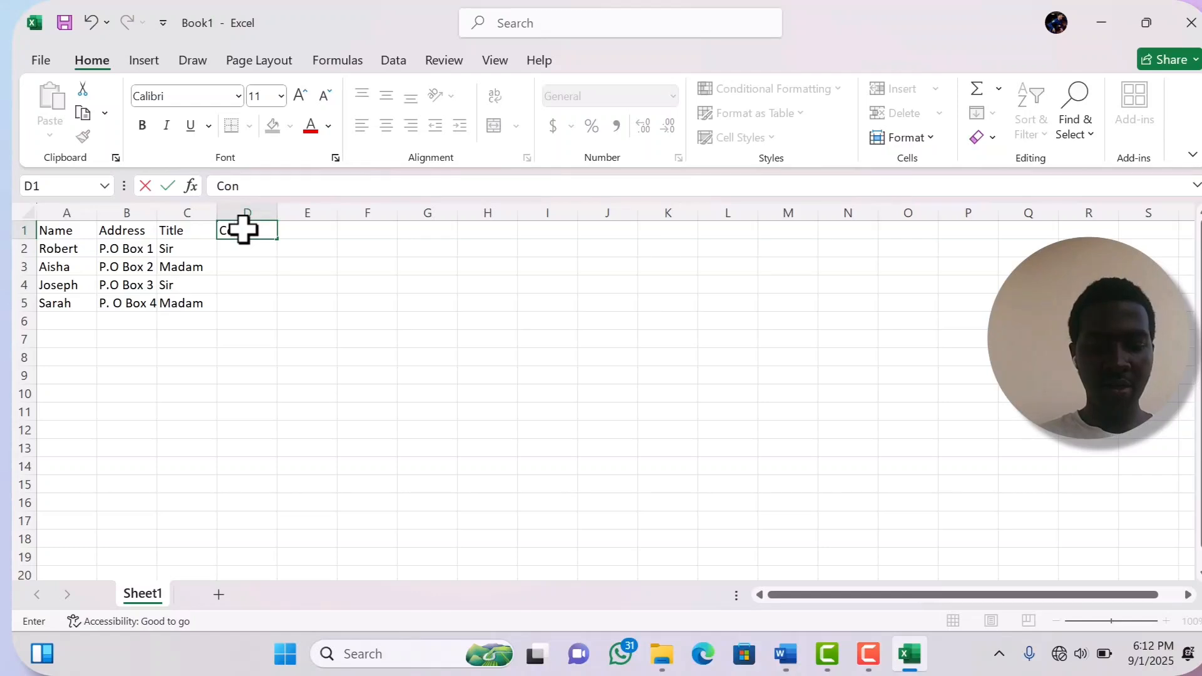
text(tact)
click(242, 250)
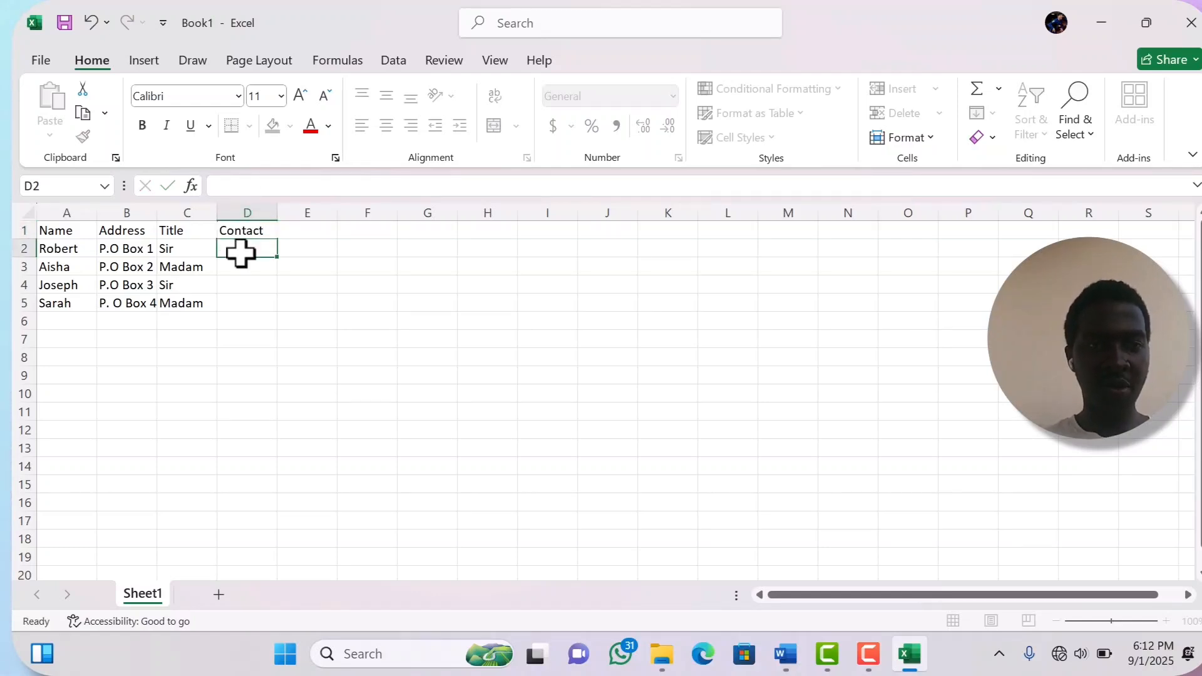
text())
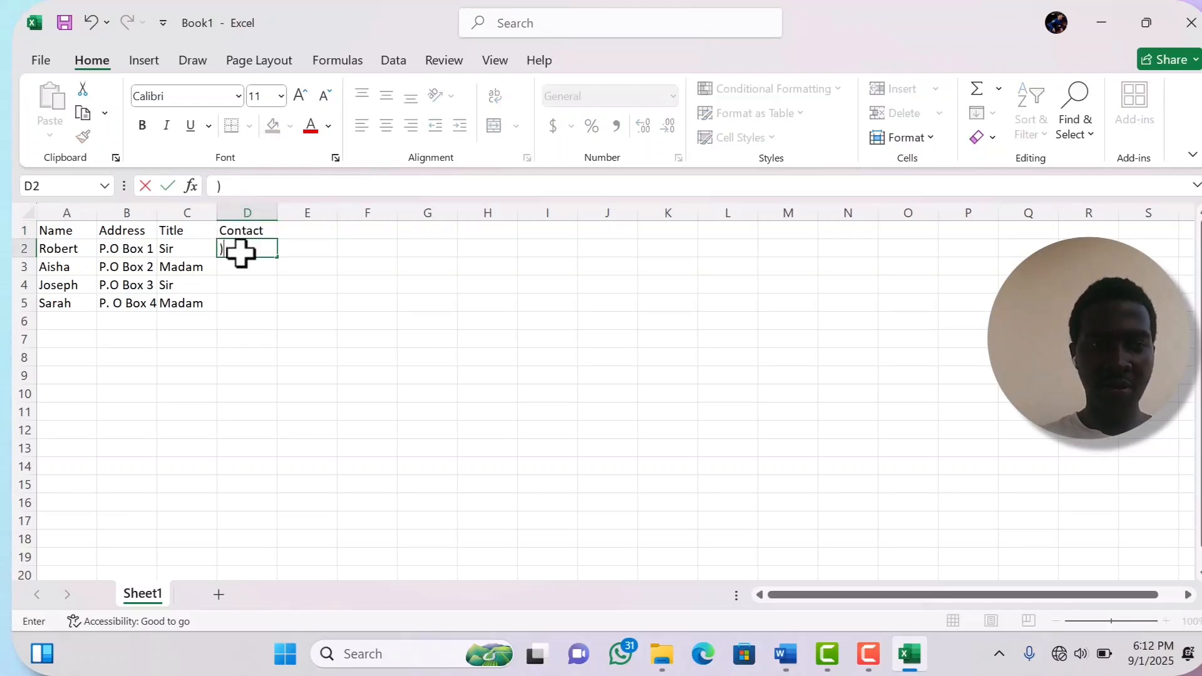
key(BackSpace)
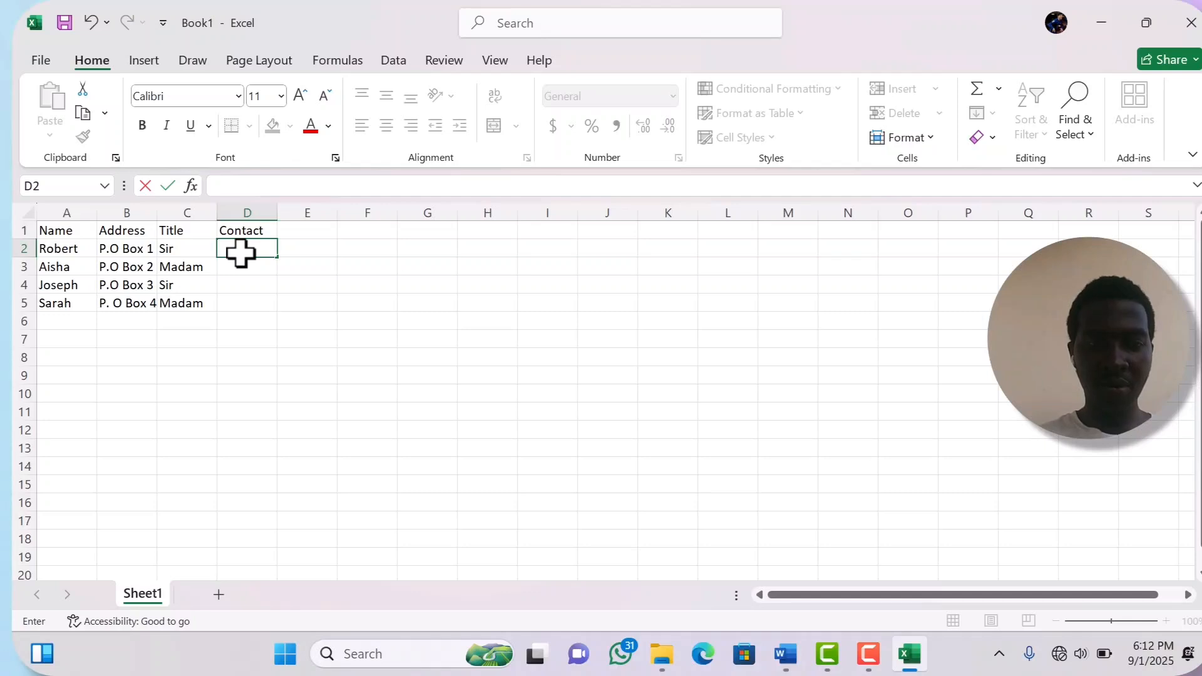
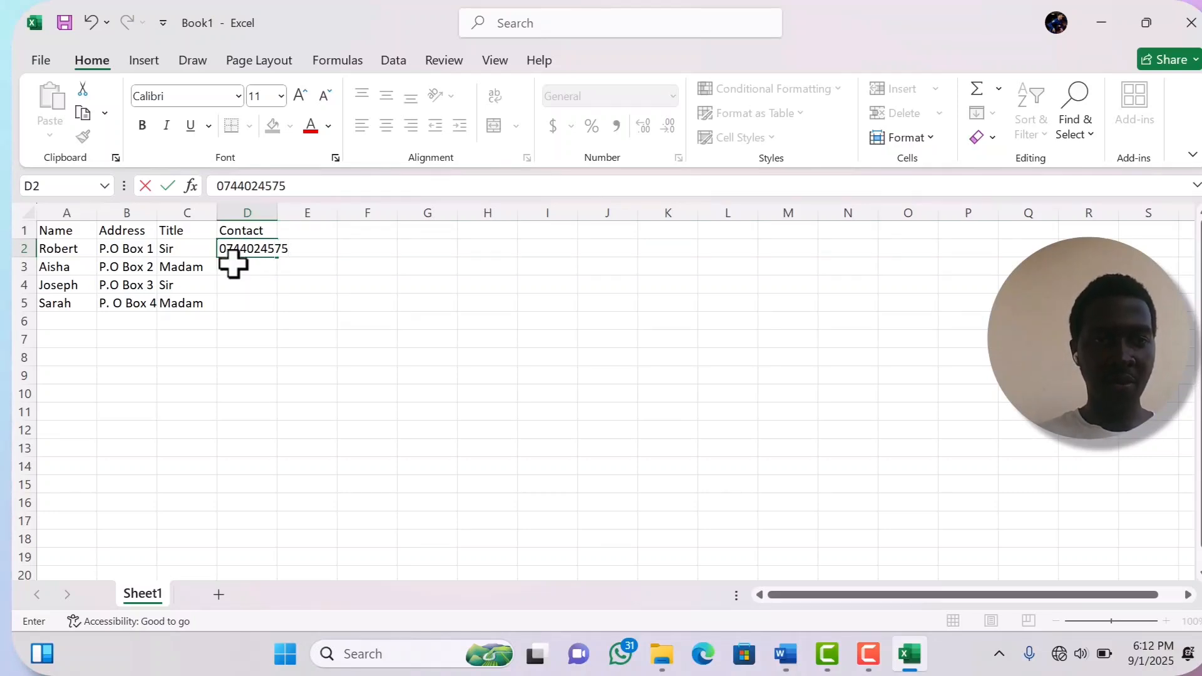
click(239, 270)
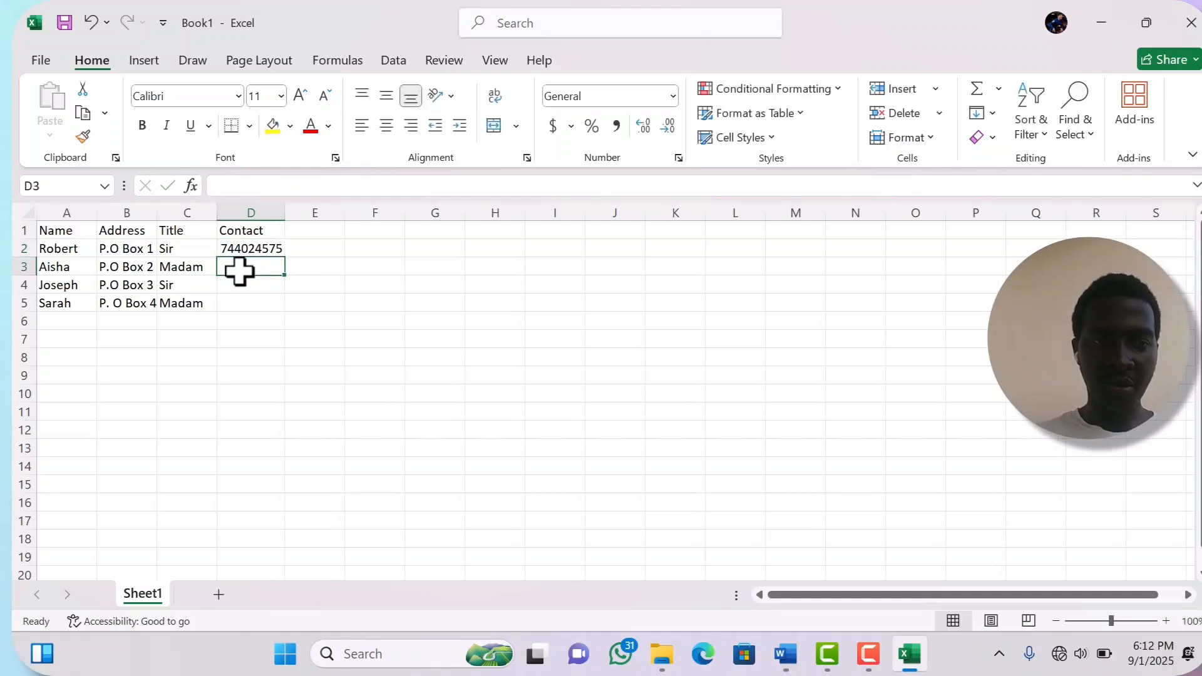
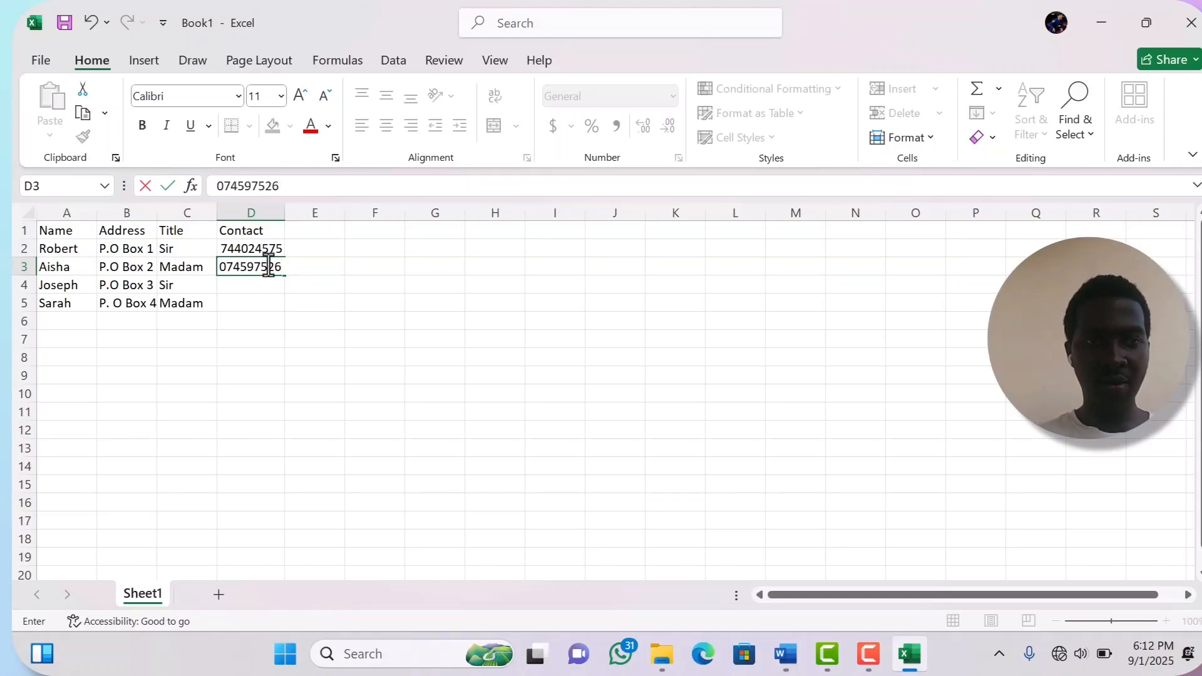
- Enter the remaining three recipients' phone numbers in D3:D5
key(Return)
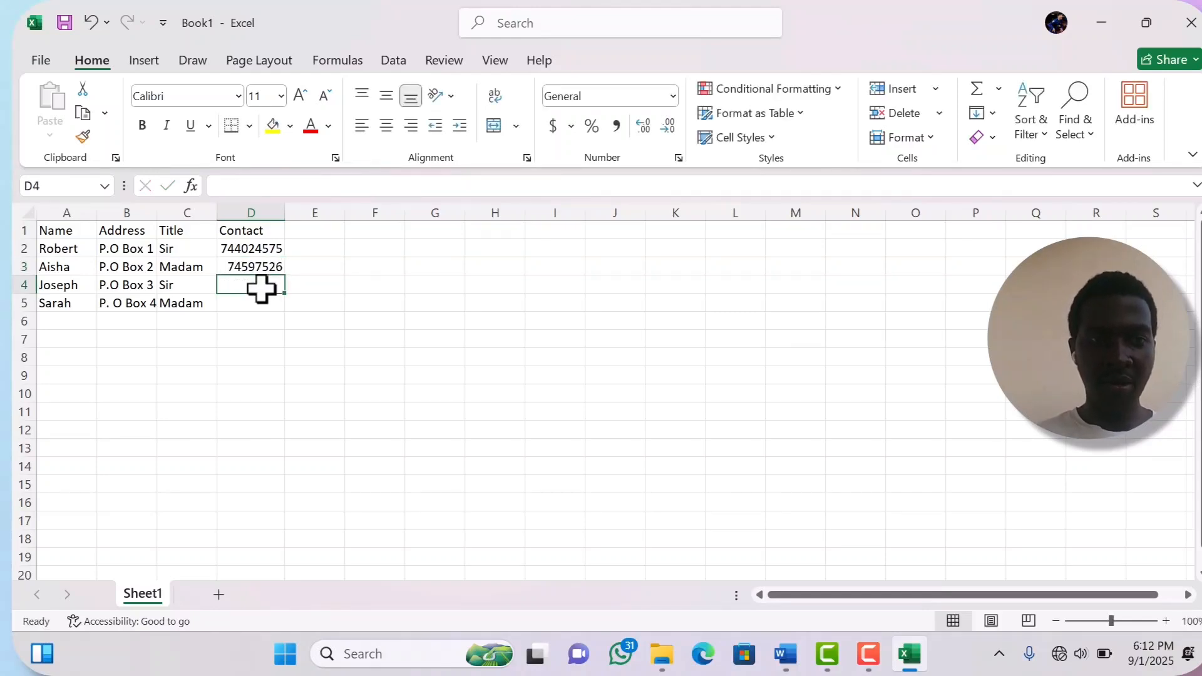
text(0)
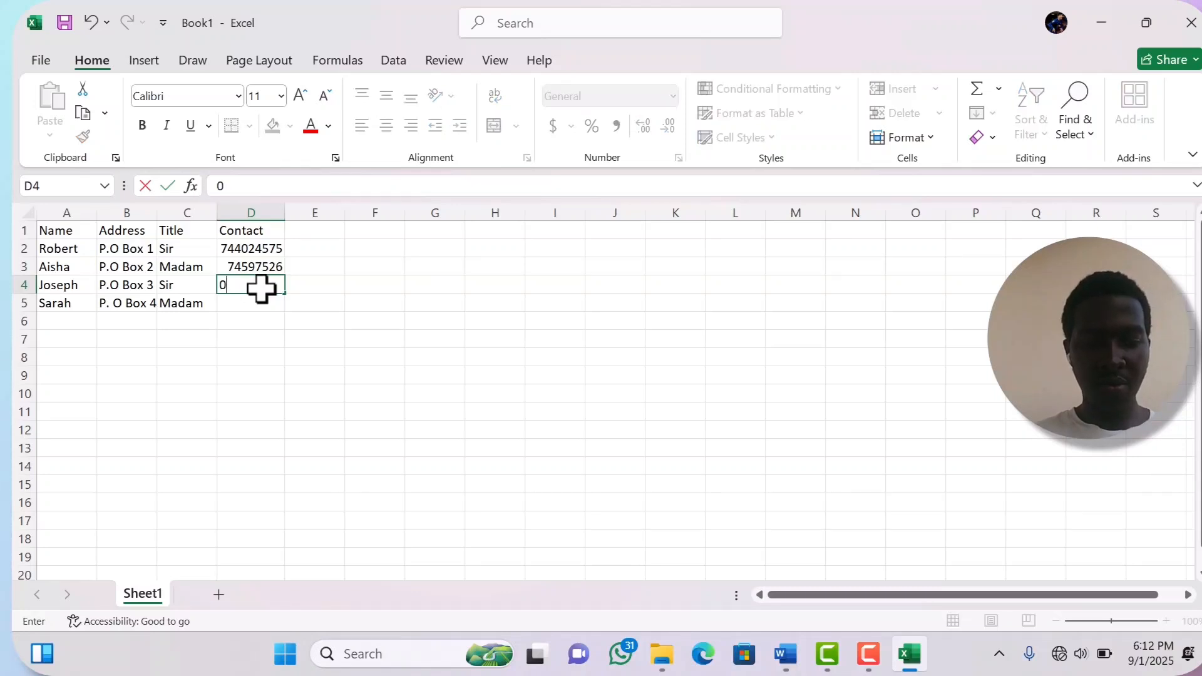
text(7782)
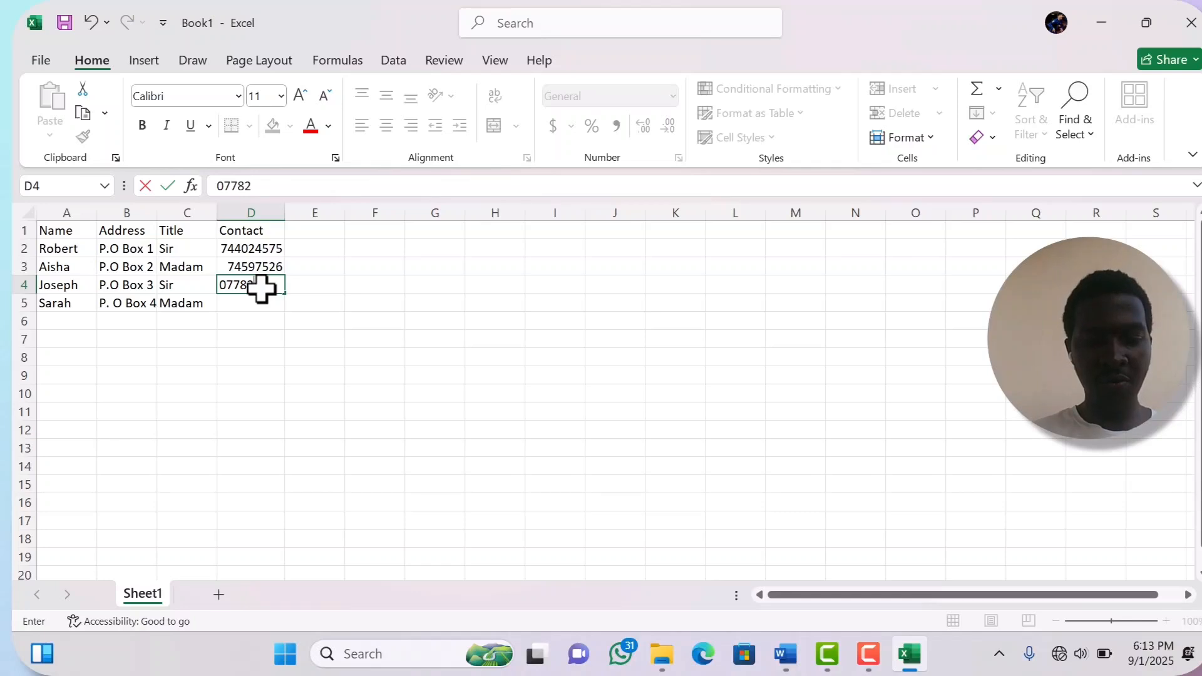
text(34)
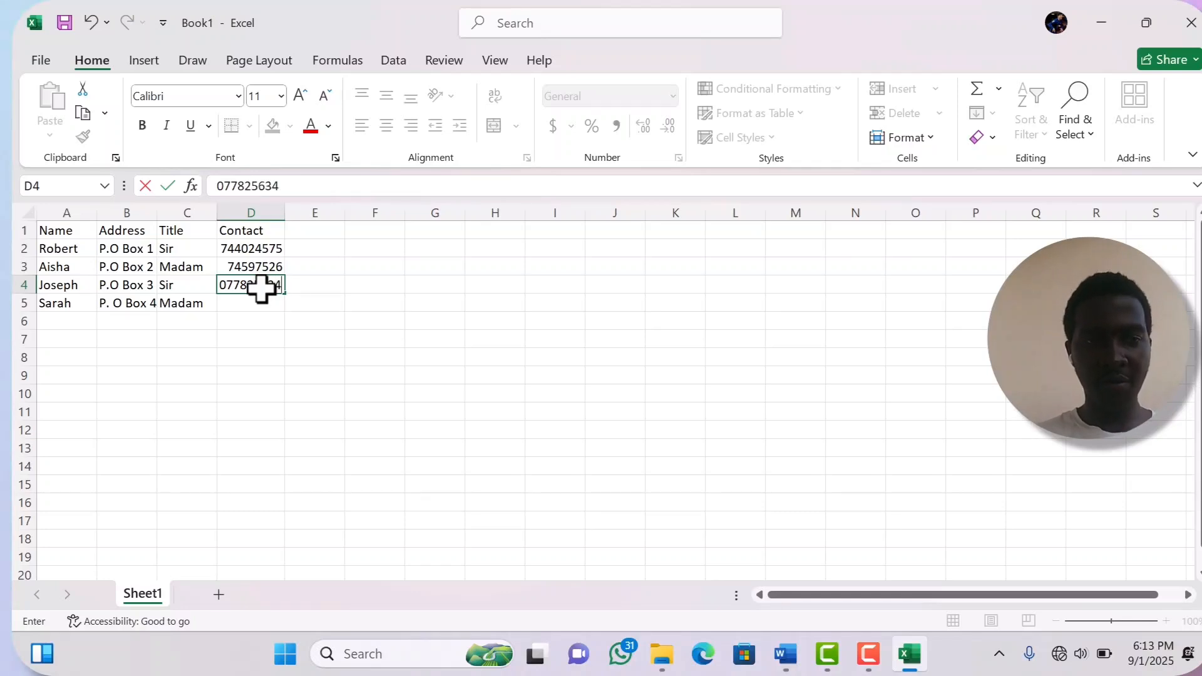
click(248, 306)
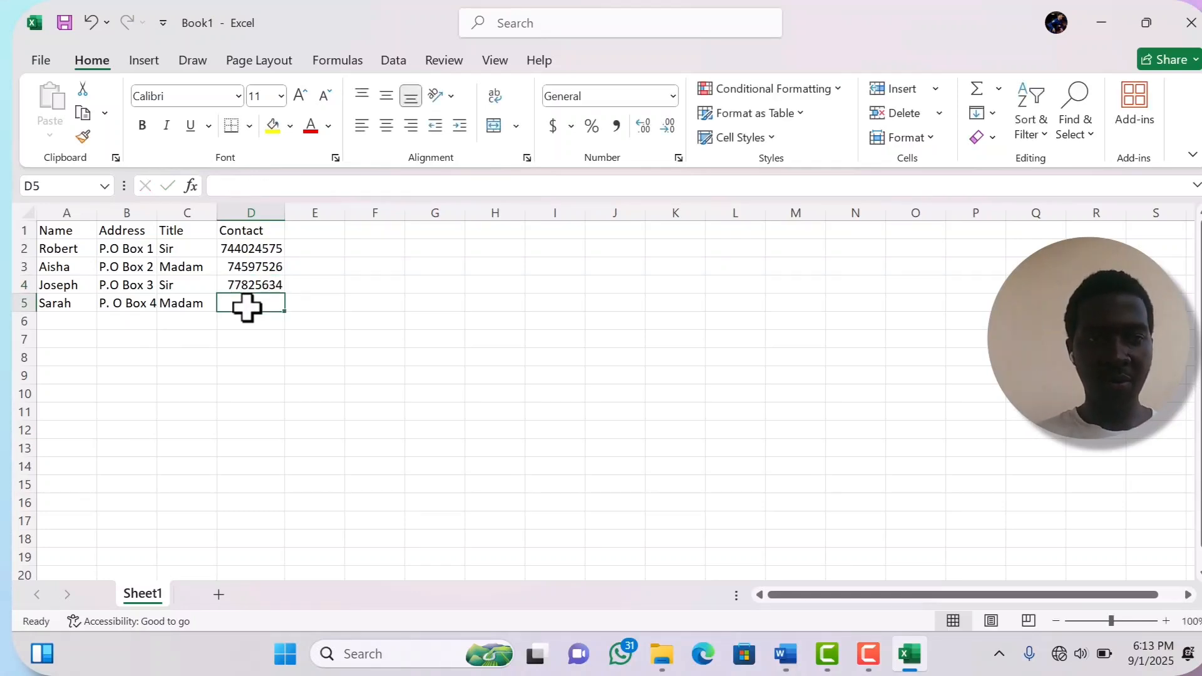
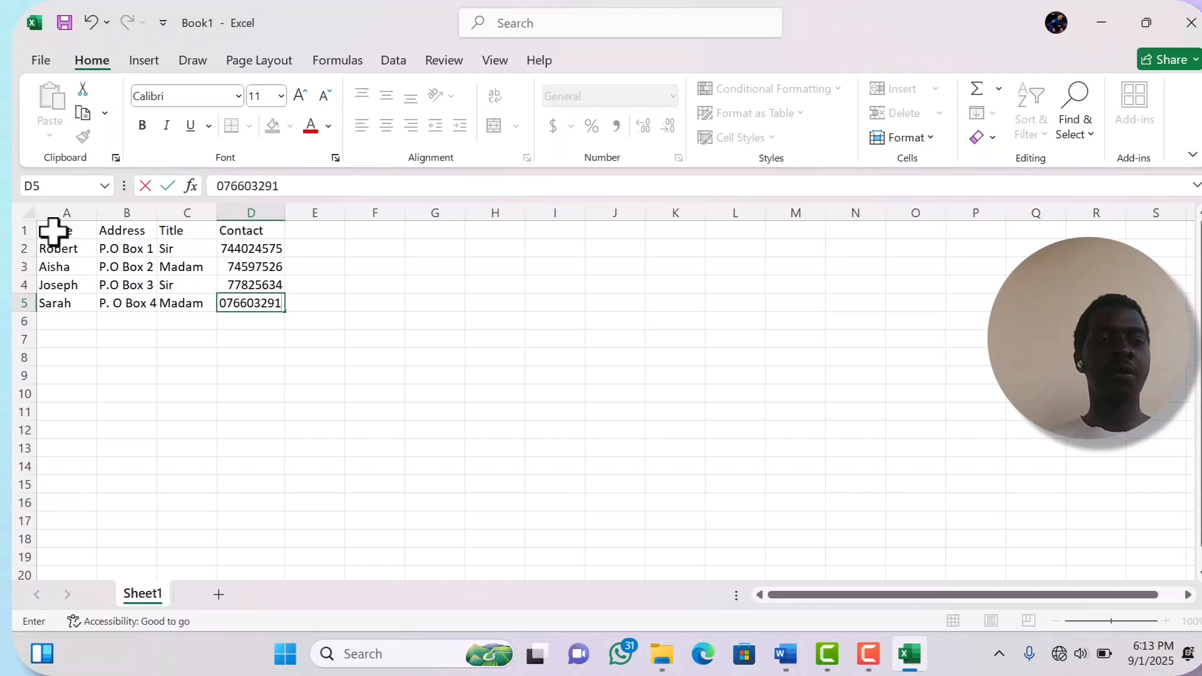
- Apply All Borders to the A1:D5 table
drag(53, 231, 273, 303)
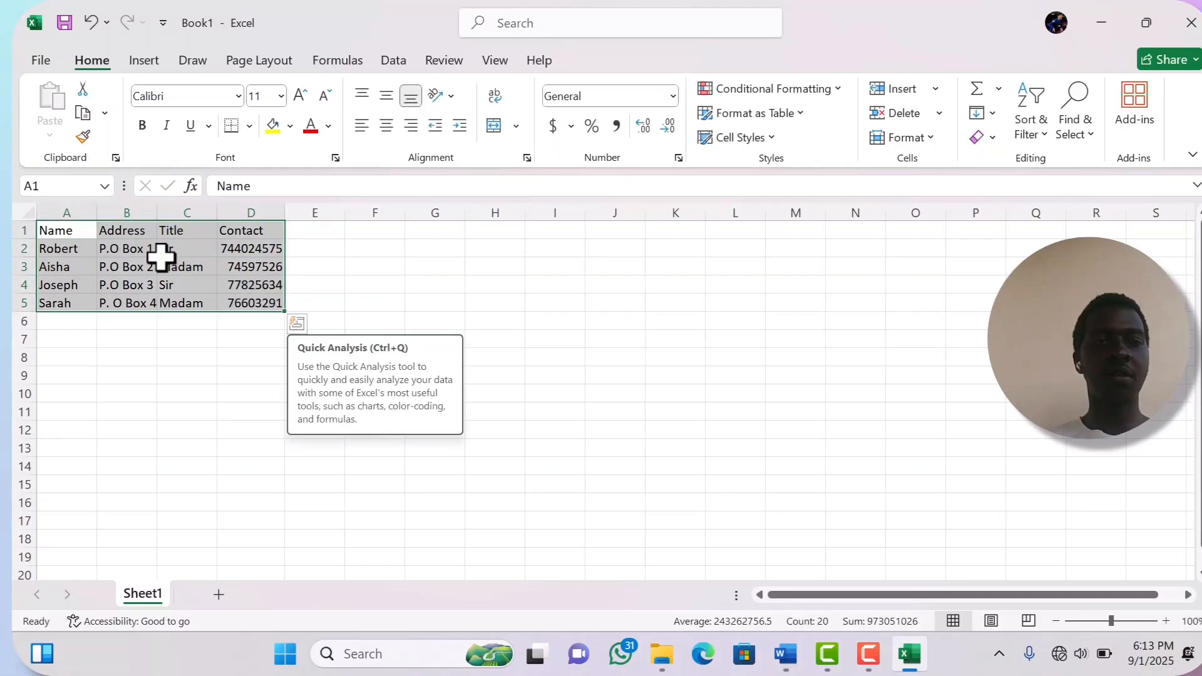
click(249, 127)
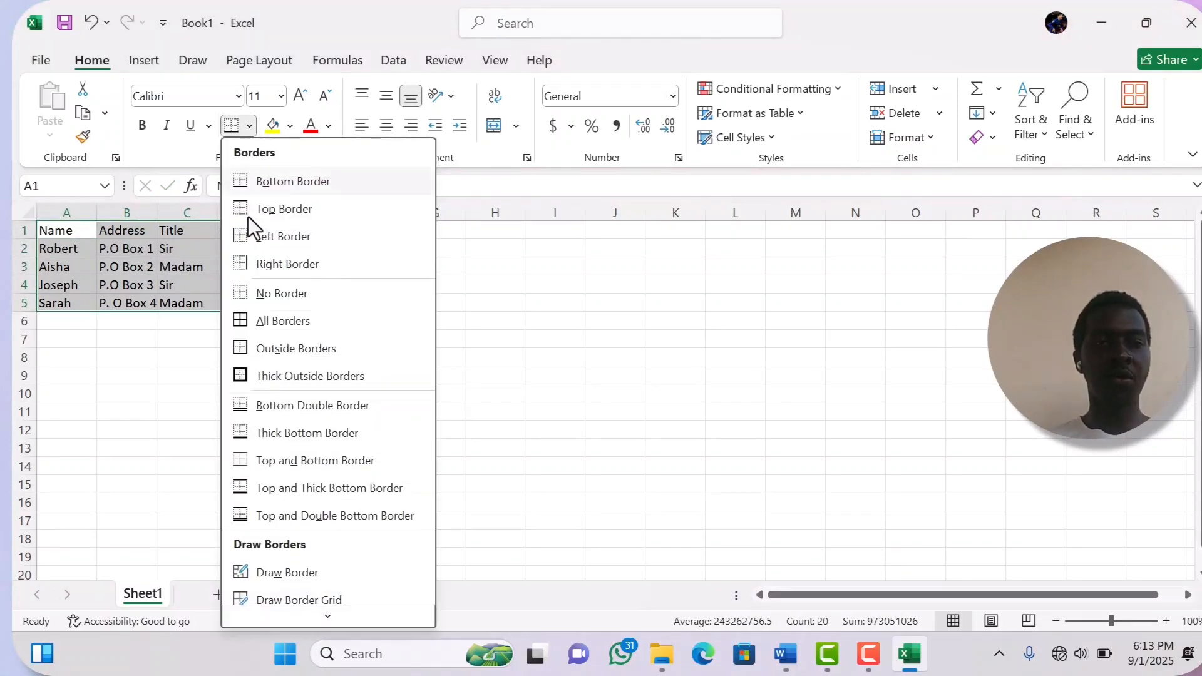
click(274, 329)
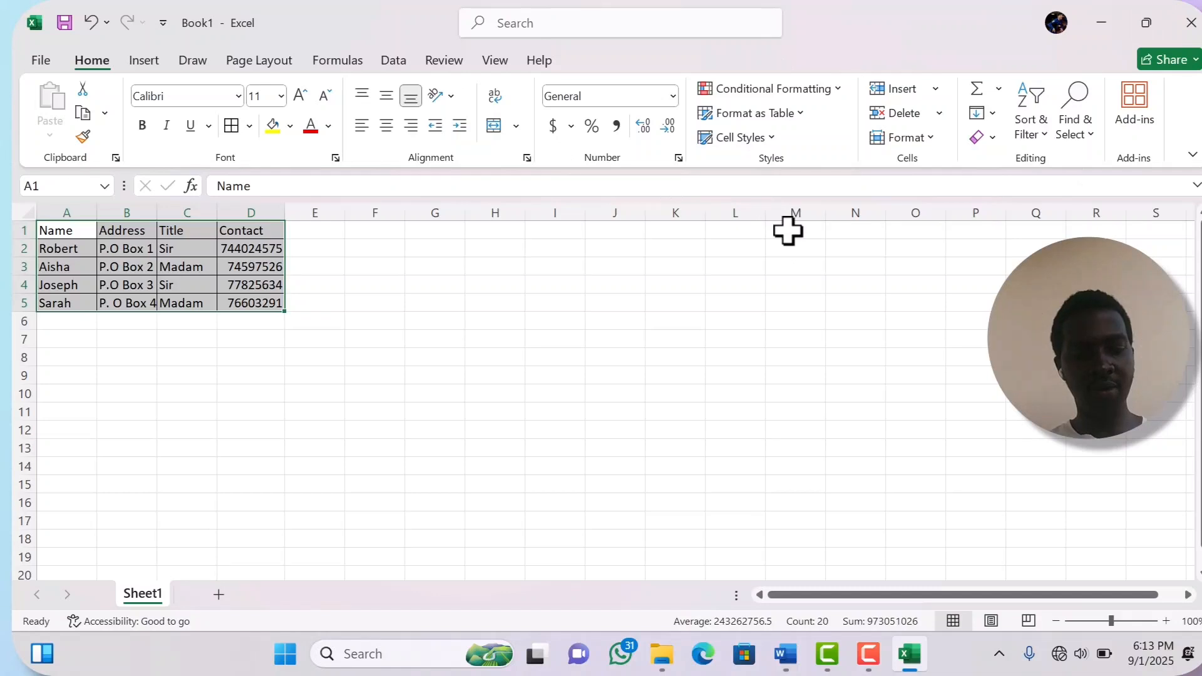
key(ctrl+s)
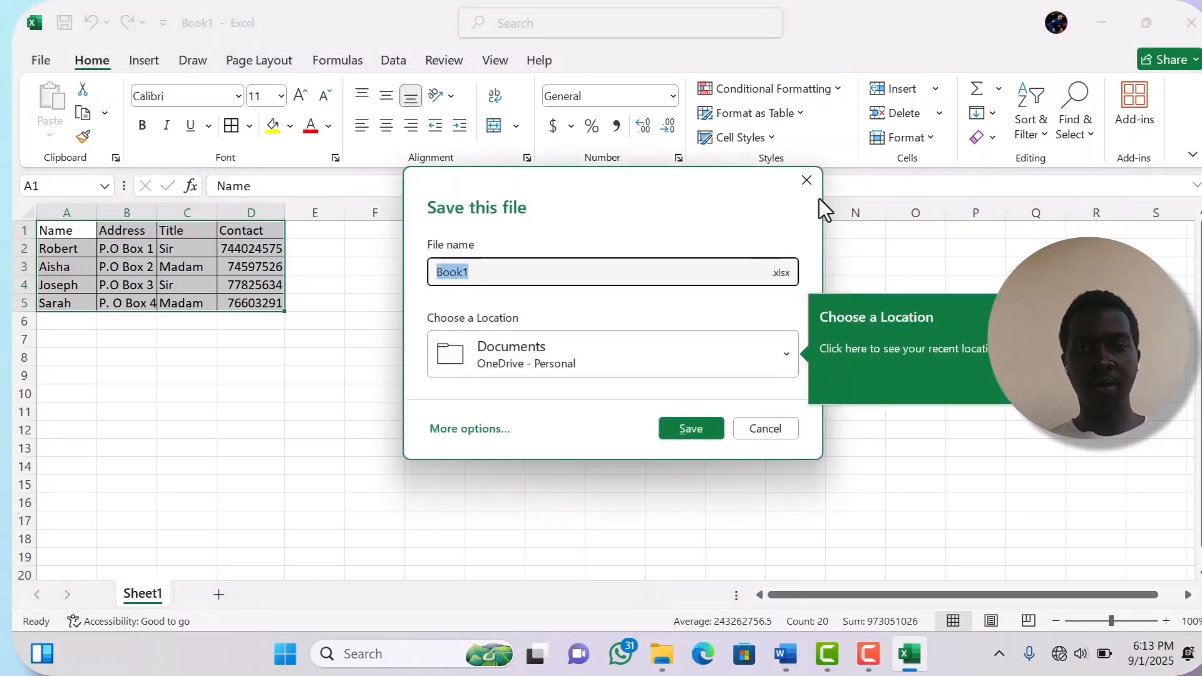
- Save the workbook as list on the Desktop, then minimize Excel and Word
click(783, 373)
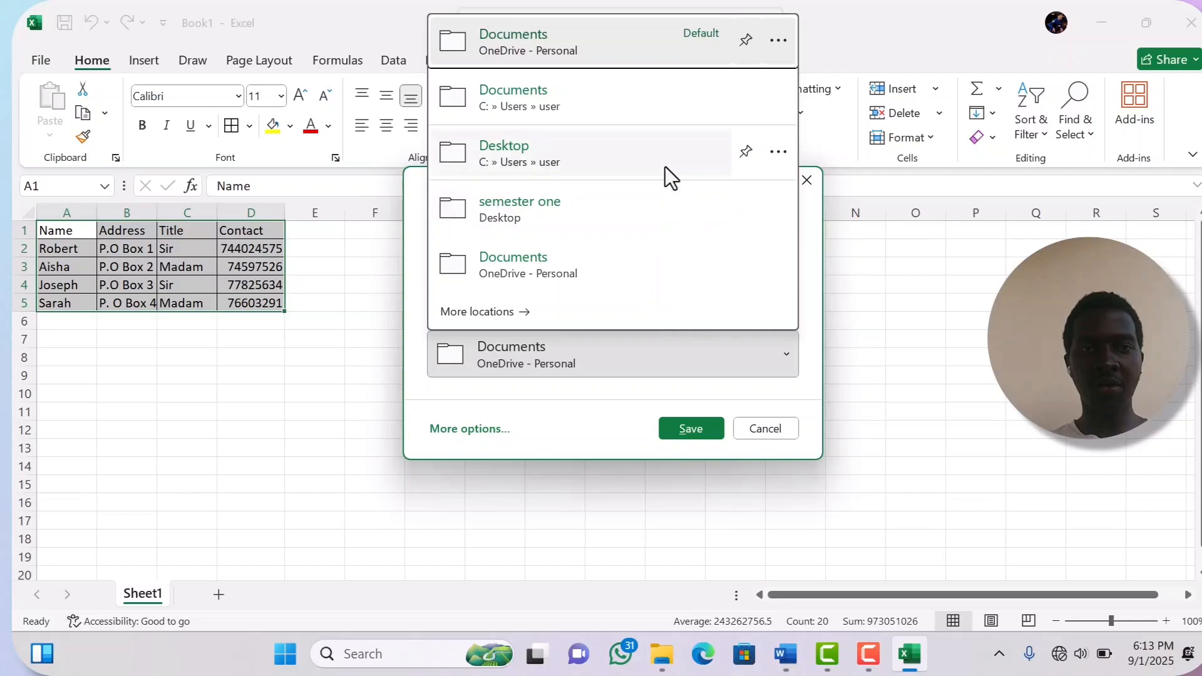
click(665, 166)
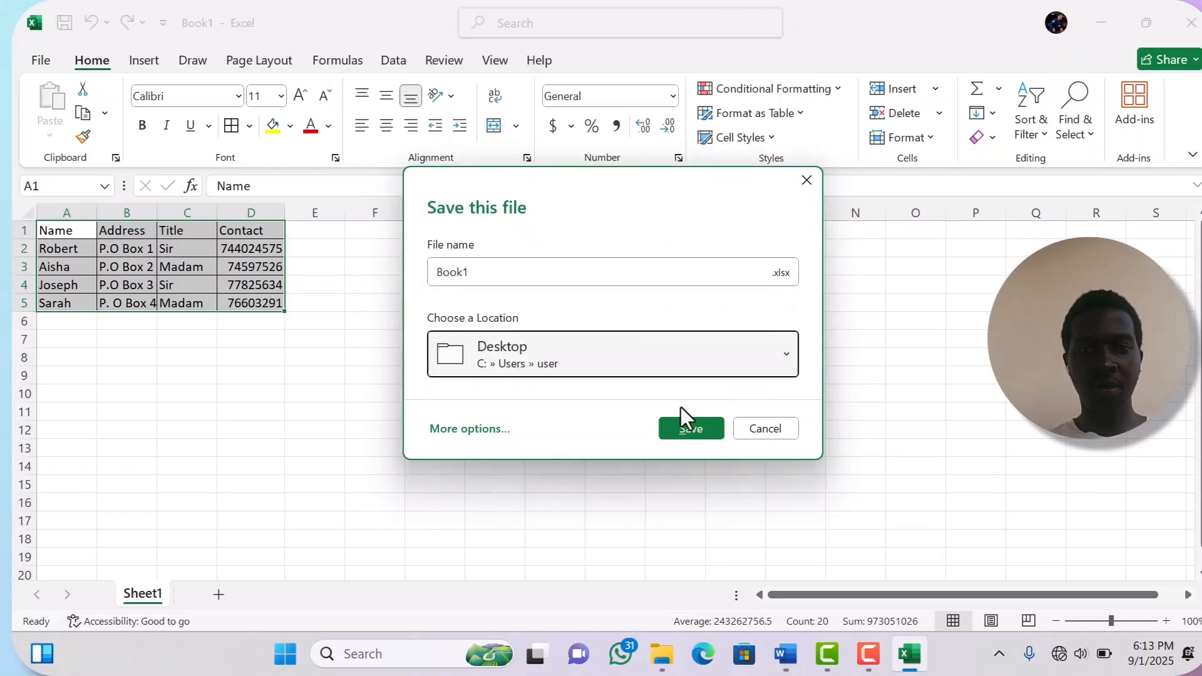
click(507, 273)
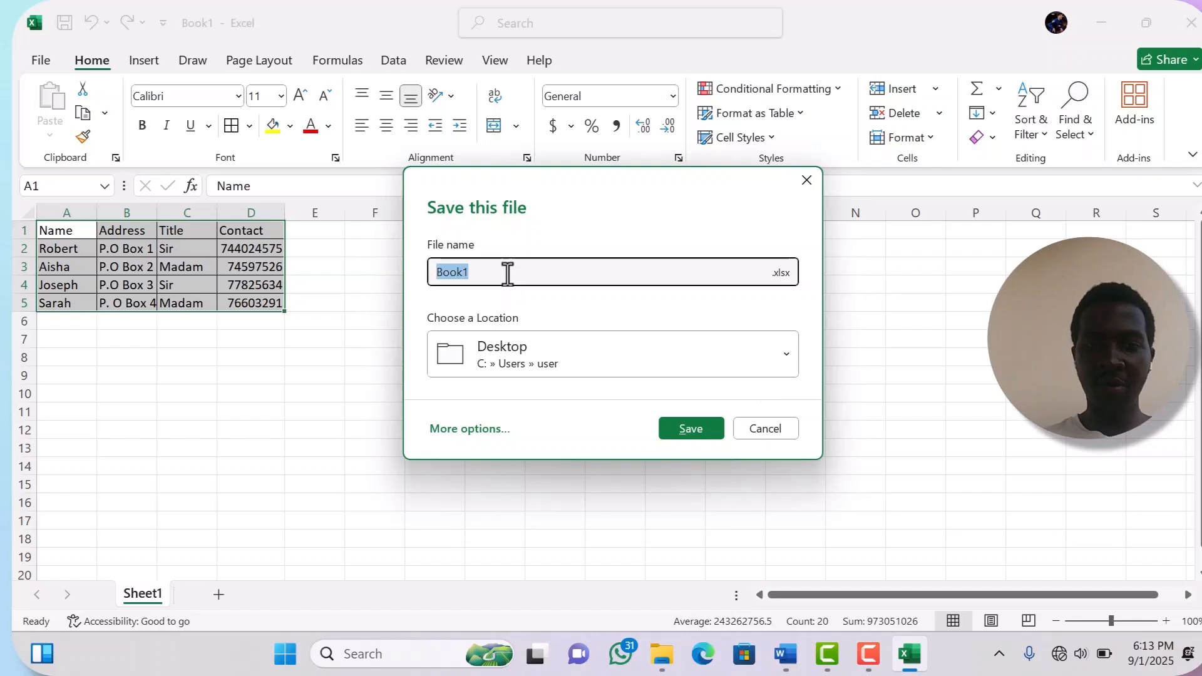
key(BackSpace)
text(list)
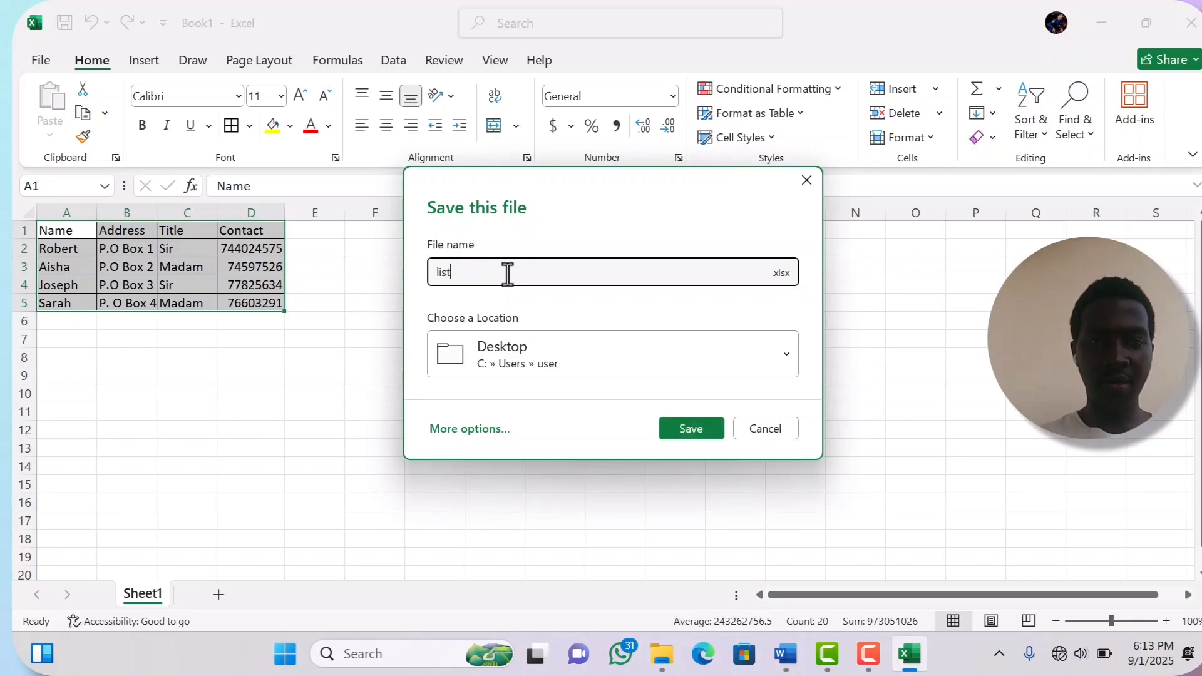
click(685, 421)
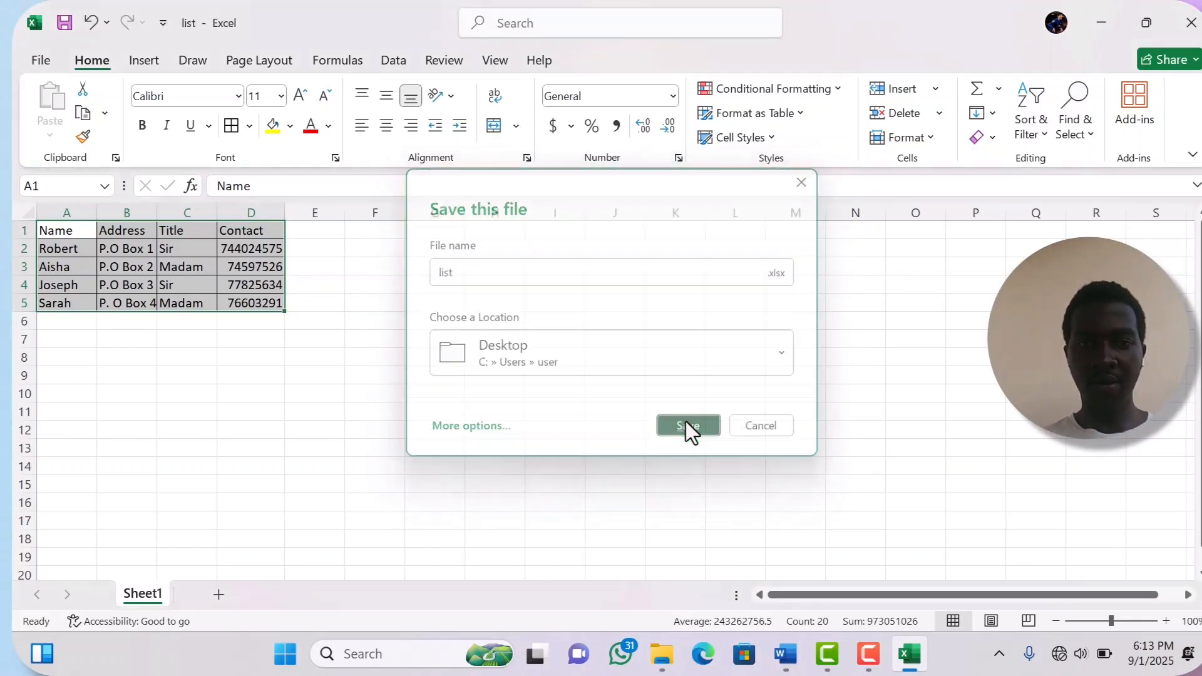
click(1110, 32)
click(1110, 33)
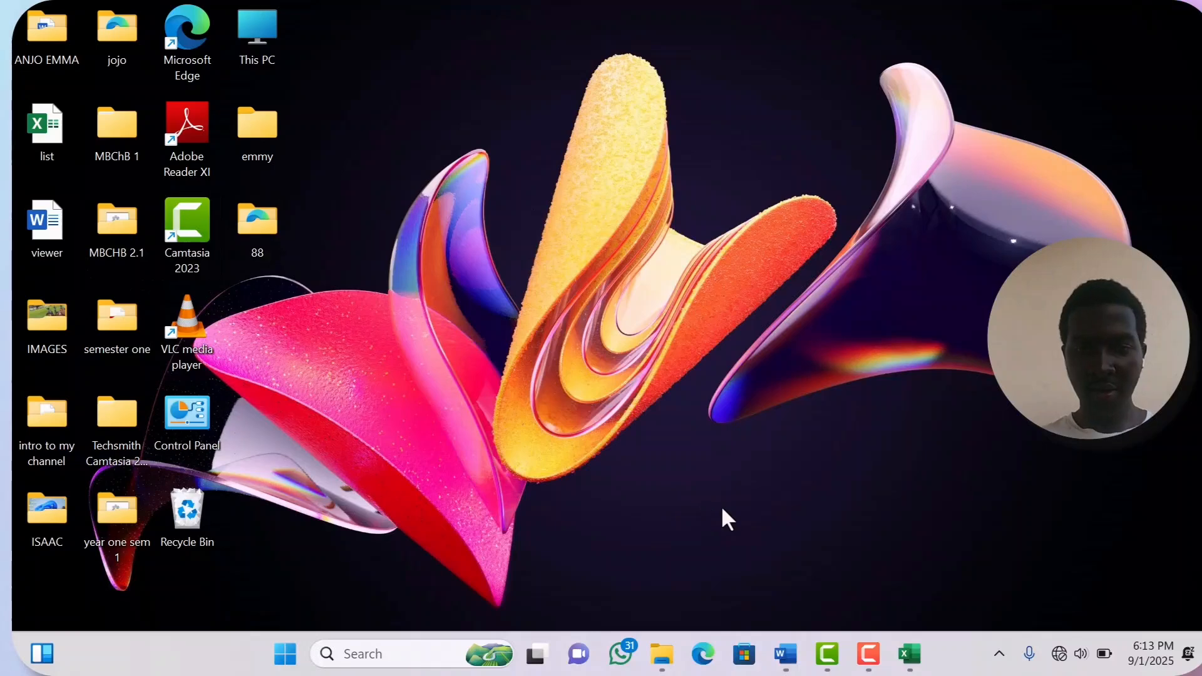
- Link Document3 to Sheet1$ of Desktop\list.xlsx as the existing recipient list
mouse_move(785, 653)
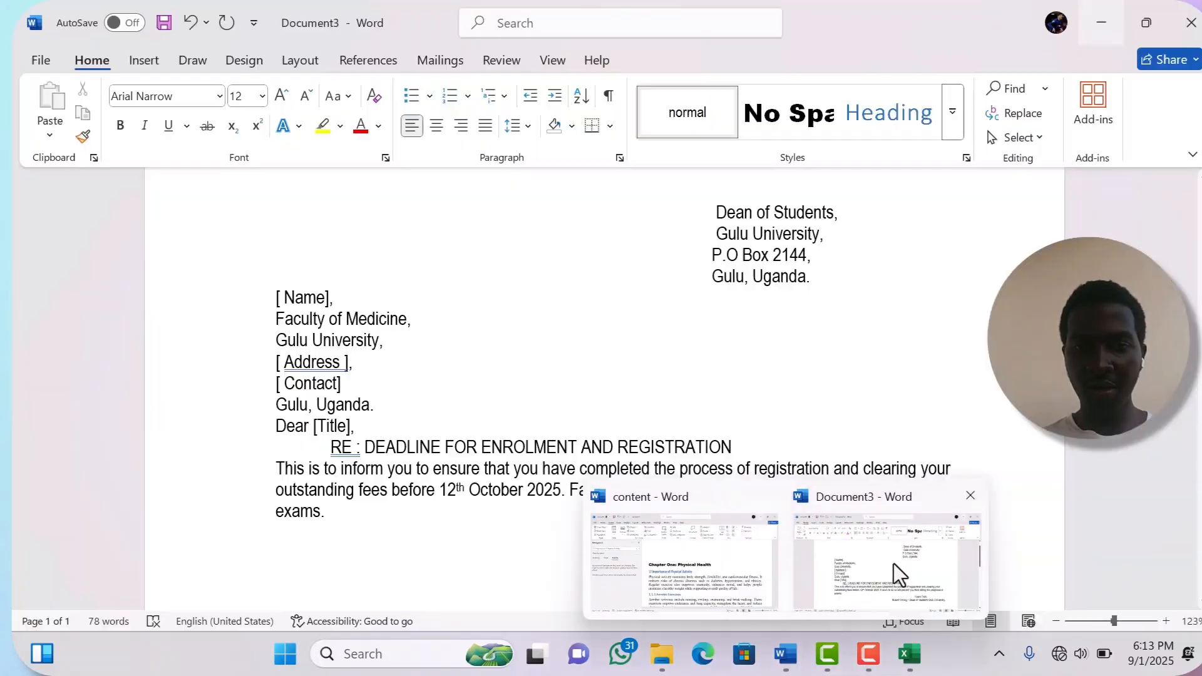
click(893, 564)
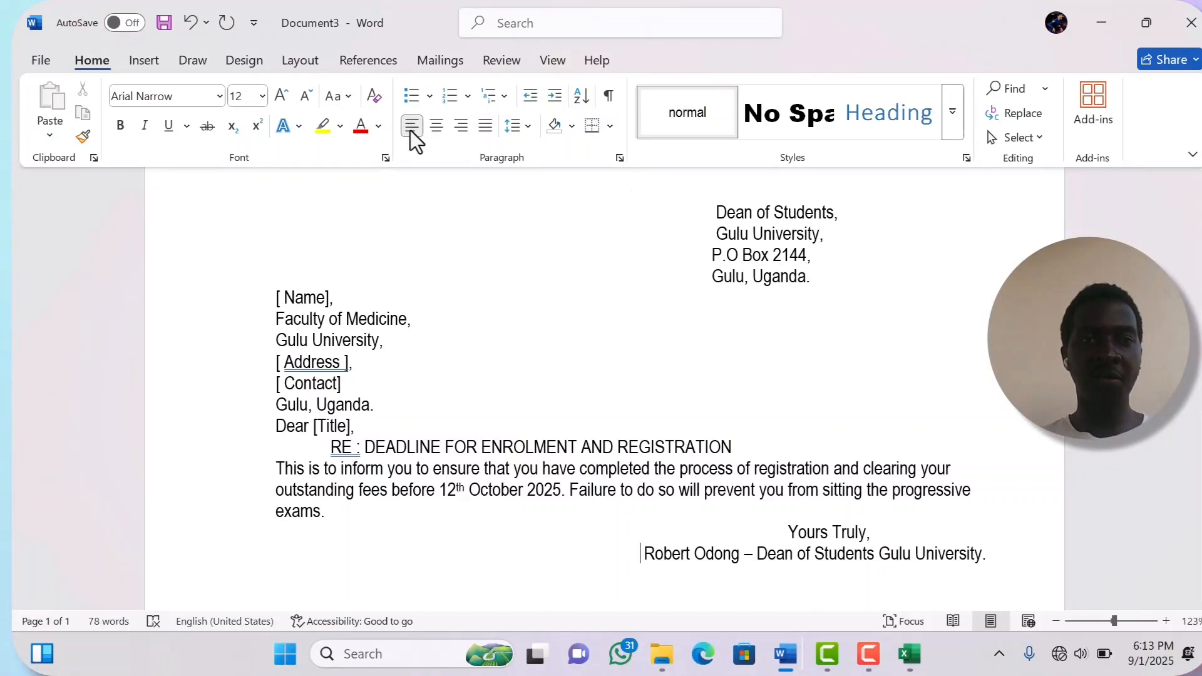
click(445, 65)
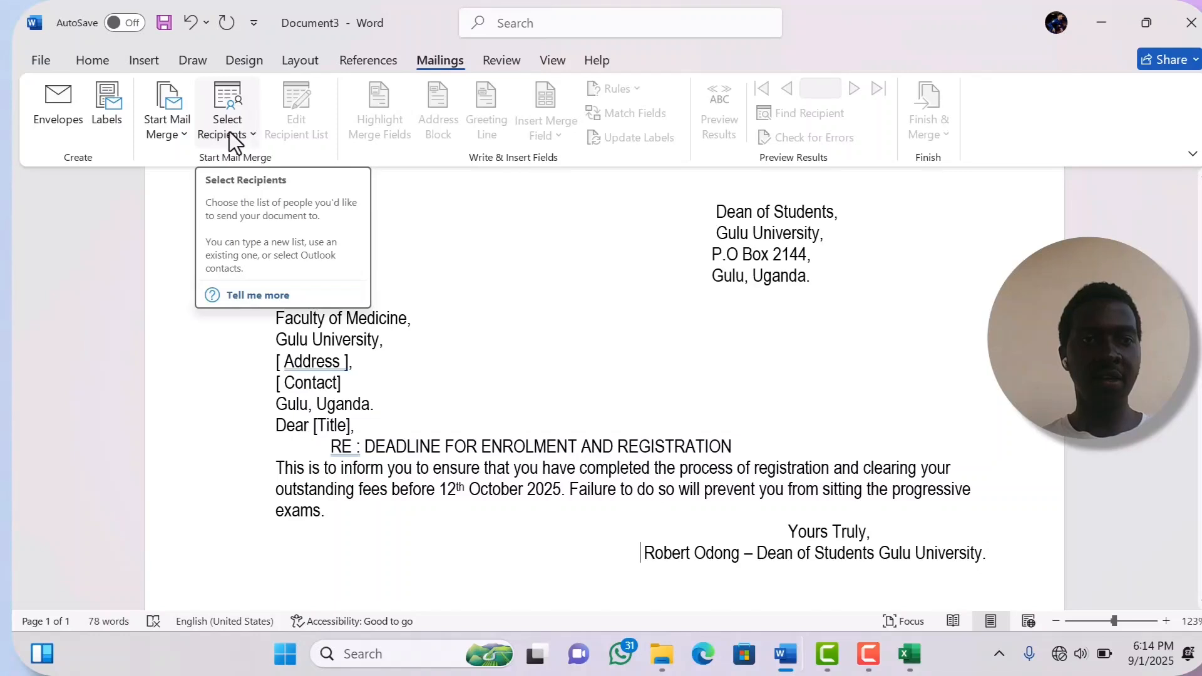
click(252, 131)
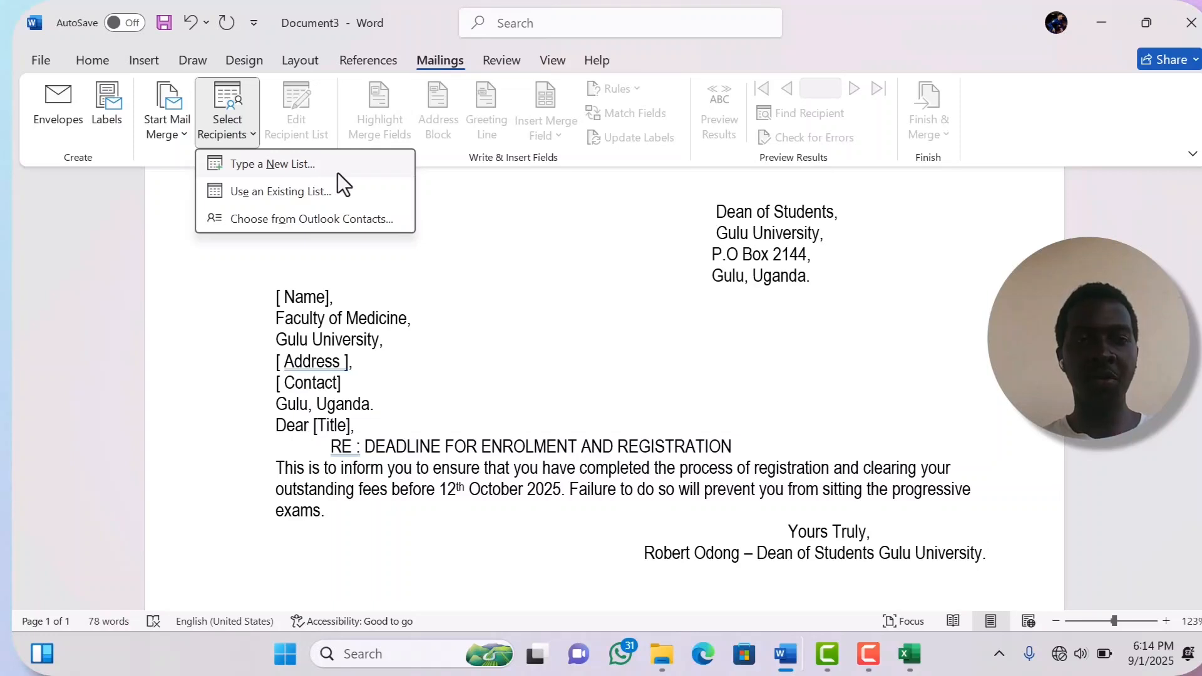
click(320, 205)
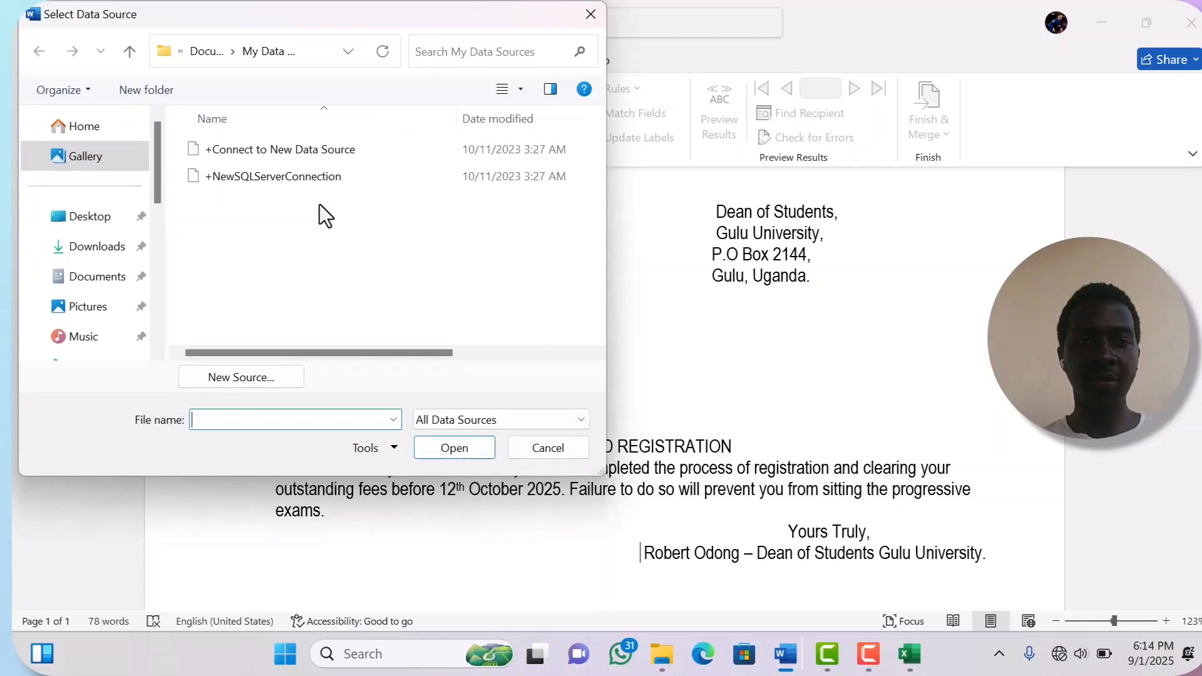
click(97, 219)
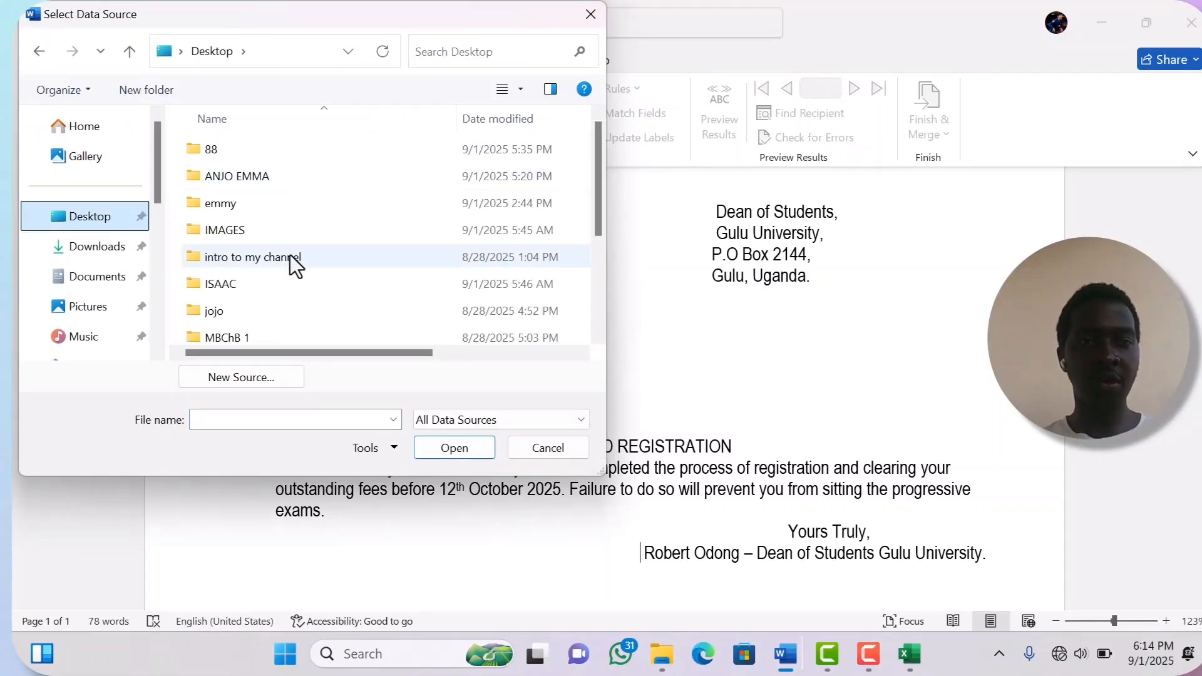
scroll(290, 253, down, 1)
scroll(291, 253, down, 2)
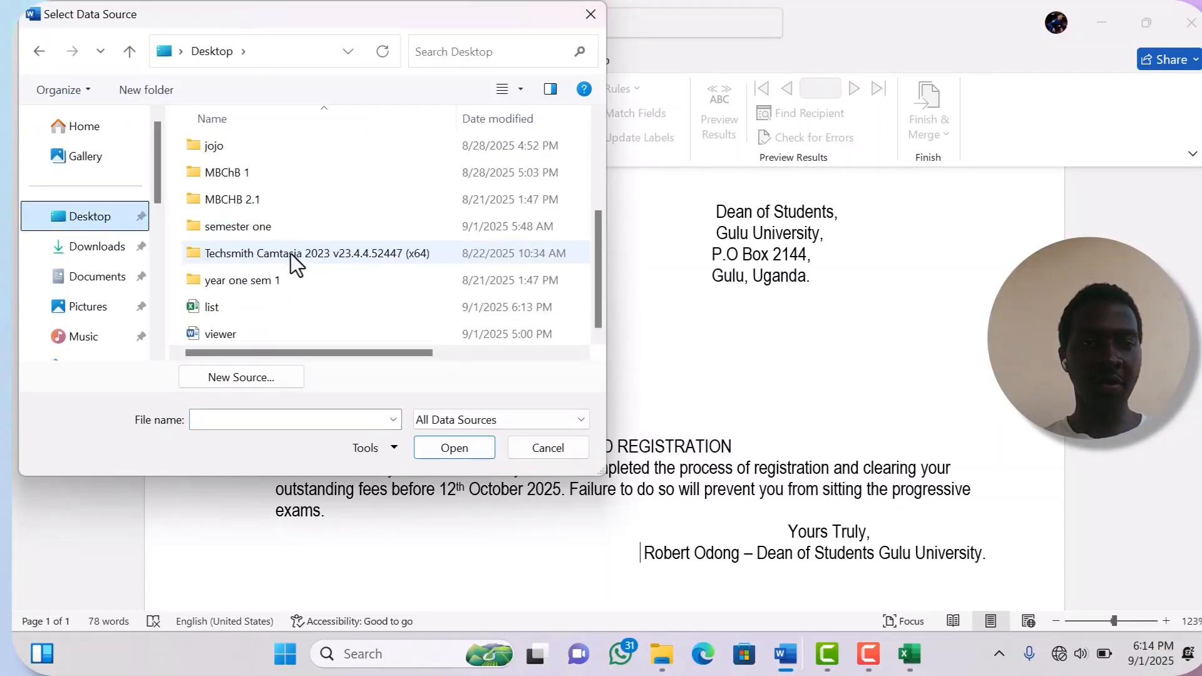
click(236, 306)
click(468, 453)
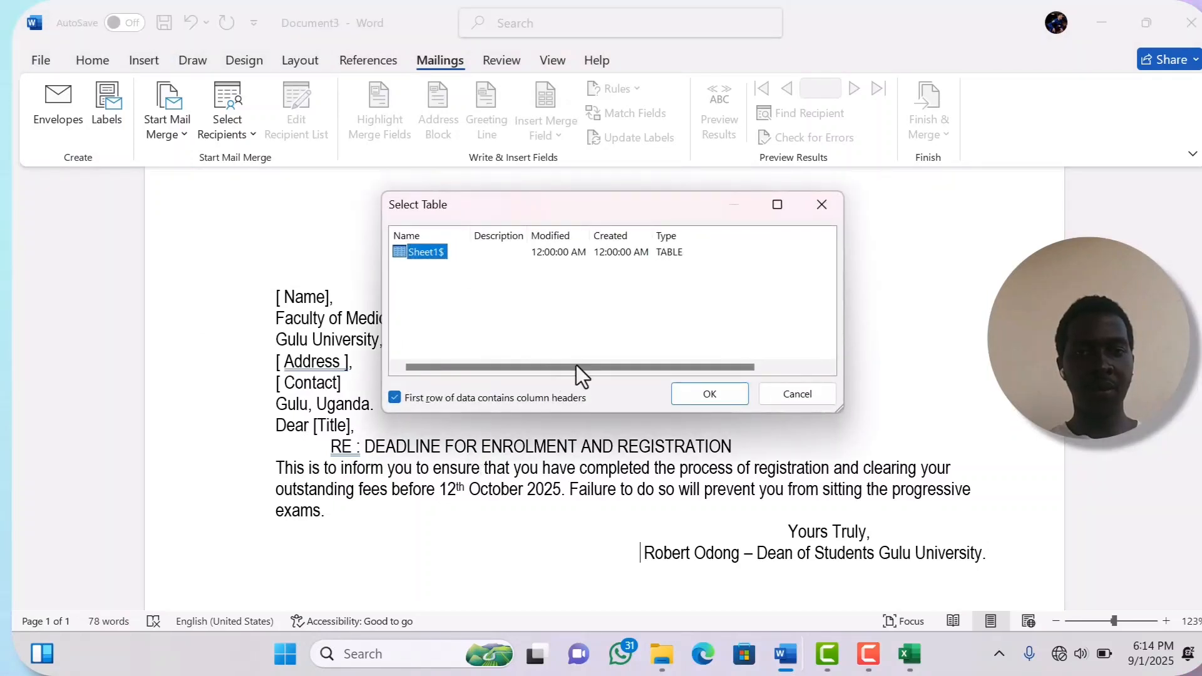
click(715, 400)
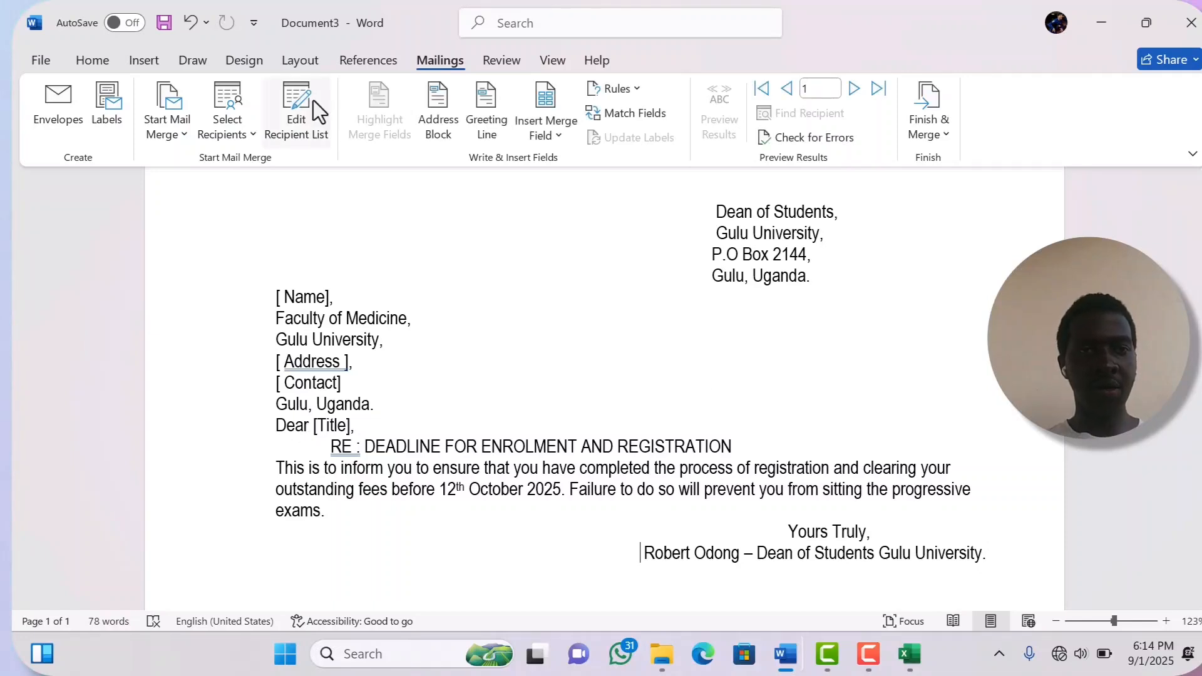
- Set the document type to Letters and replace the [Name] placeholder with the «Name» field
click(175, 123)
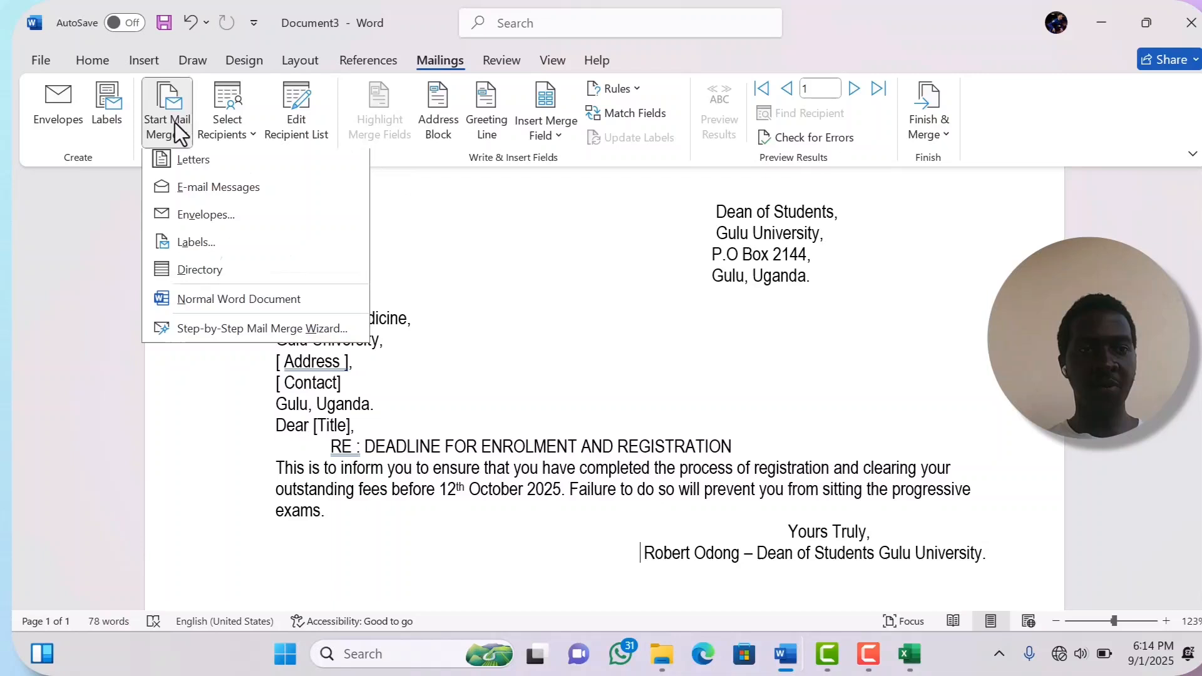
click(188, 165)
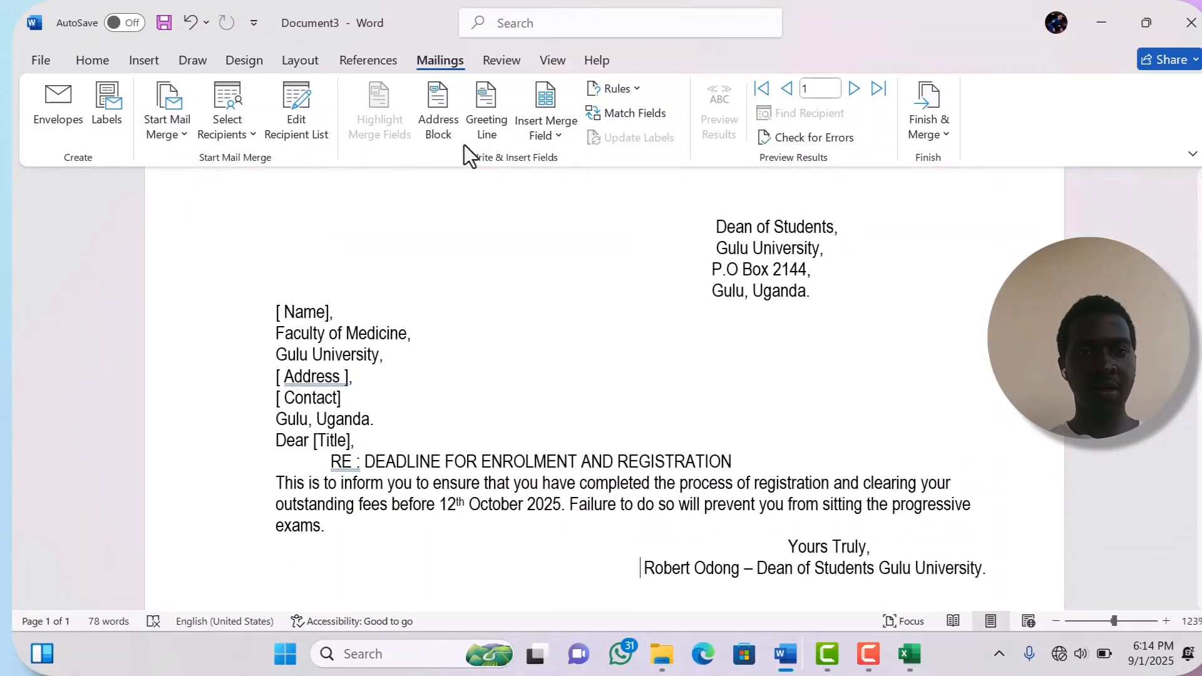
click(557, 146)
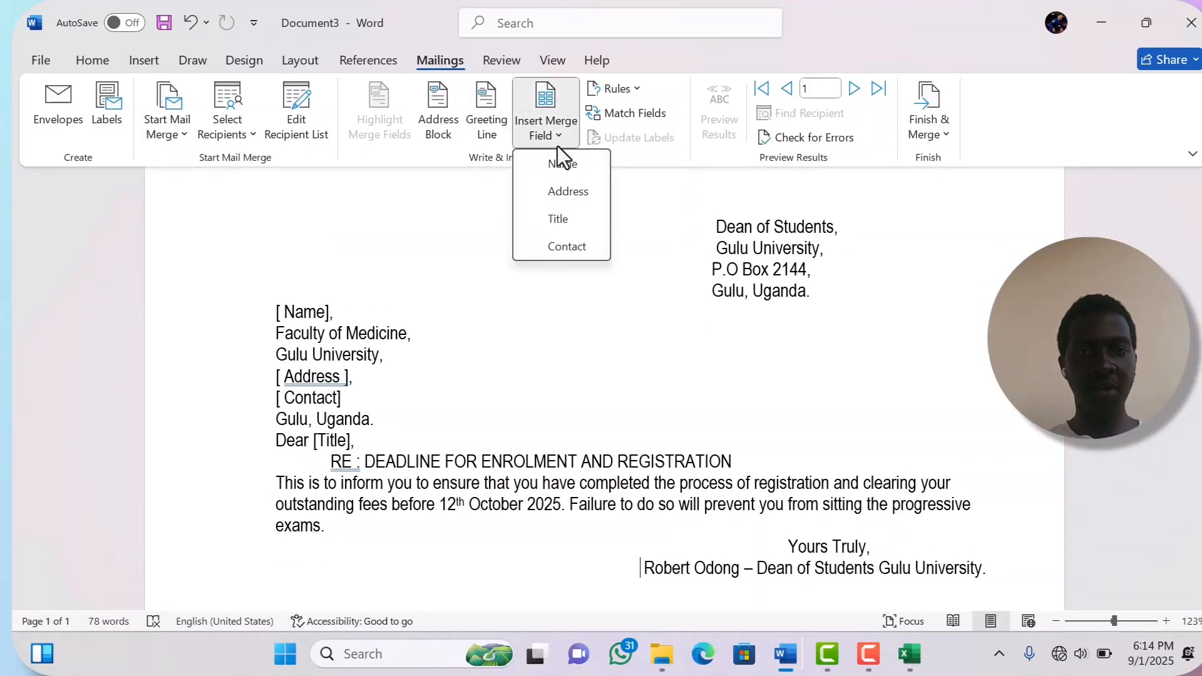
click(331, 307)
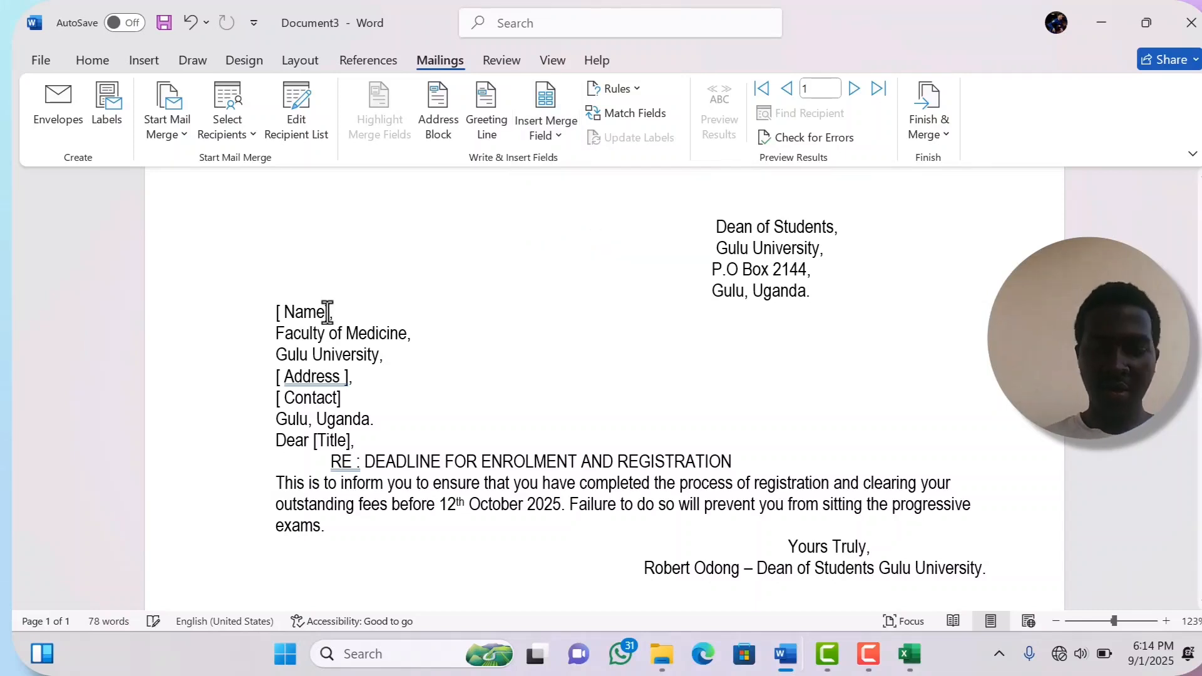
key(BackSpace)
key(BackSpace)
key(BackSpace)
key(BackSpace)
key(BackSpace)
key(BackSpace)
key(BackSpace)
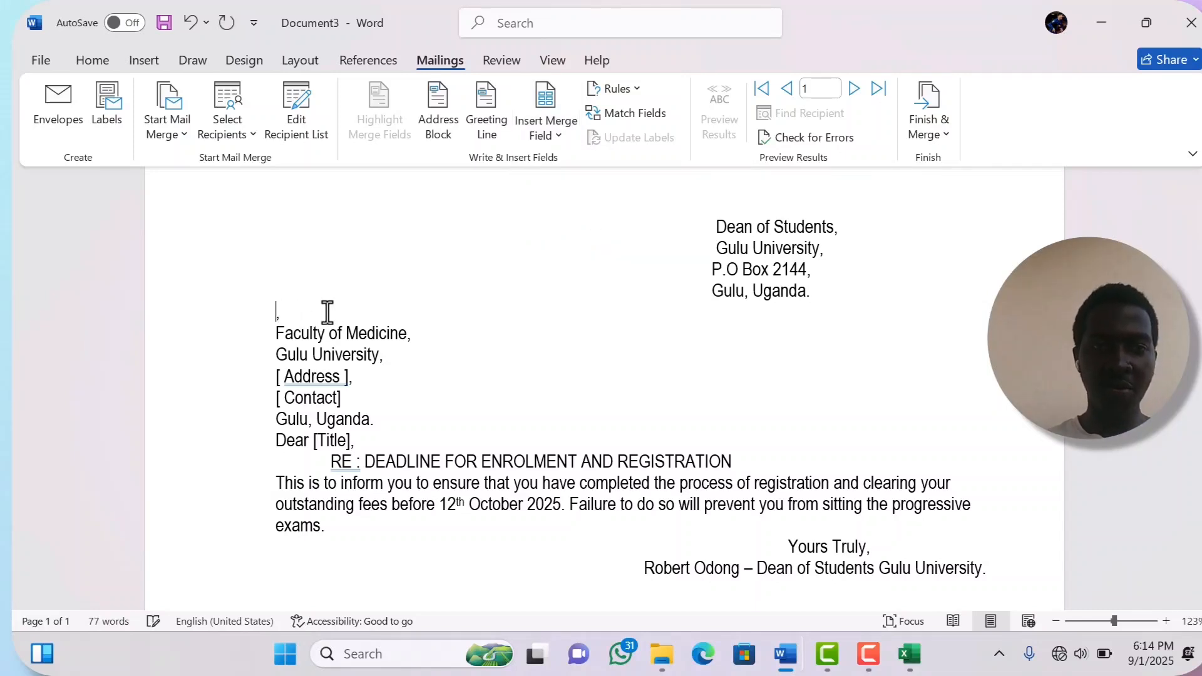
click(558, 135)
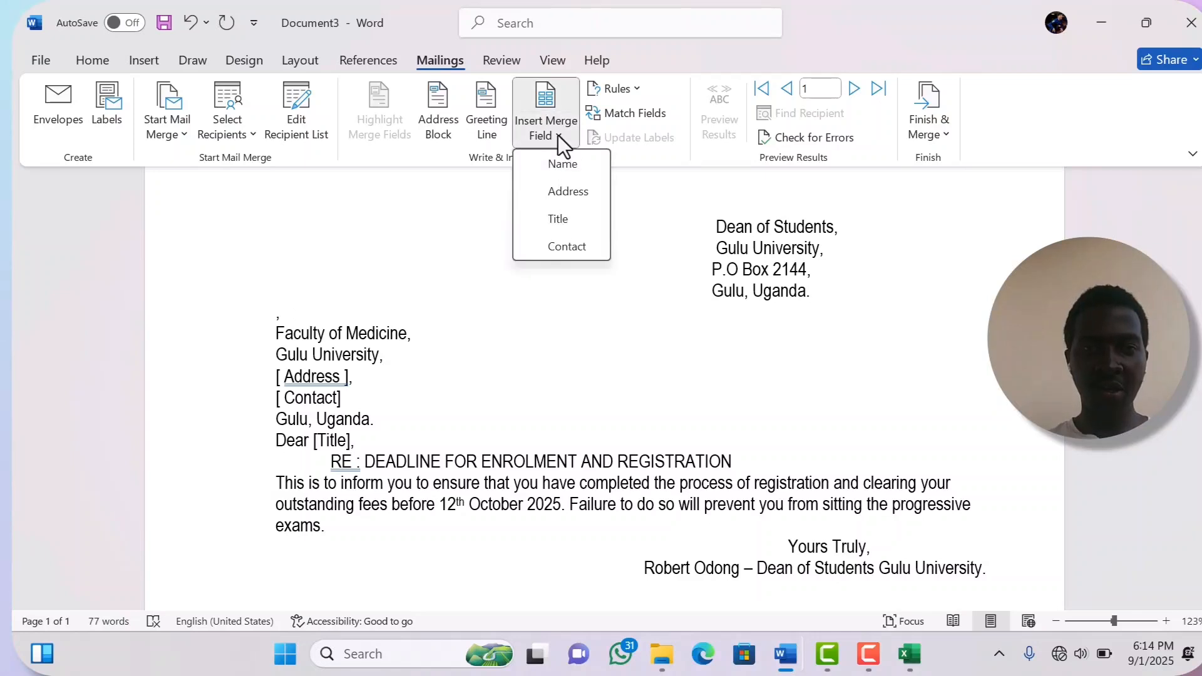
click(557, 165)
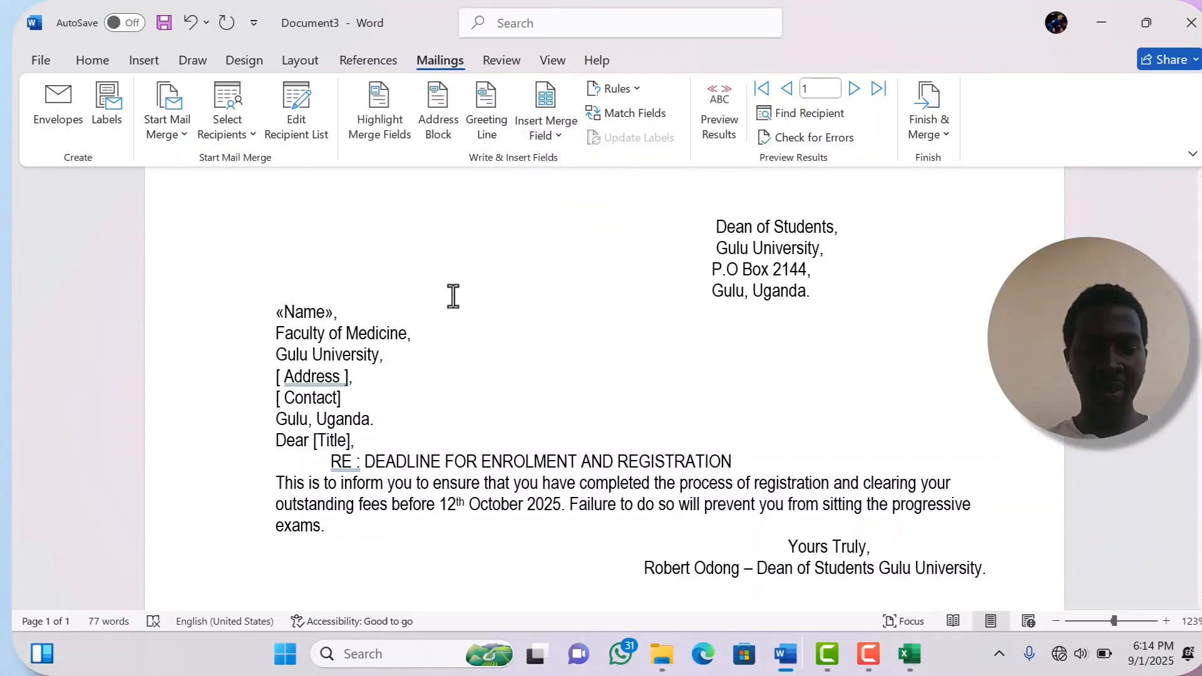
- Replace the Address placeholder with the «Address» merge field
click(347, 376)
key(BackSpace)
key(BackSpace)
key(BackSpace)
key(BackSpace)
key(BackSpace)
key(BackSpace)
key(BackSpace)
key(BackSpace)
key(BackSpace)
key(BackSpace)
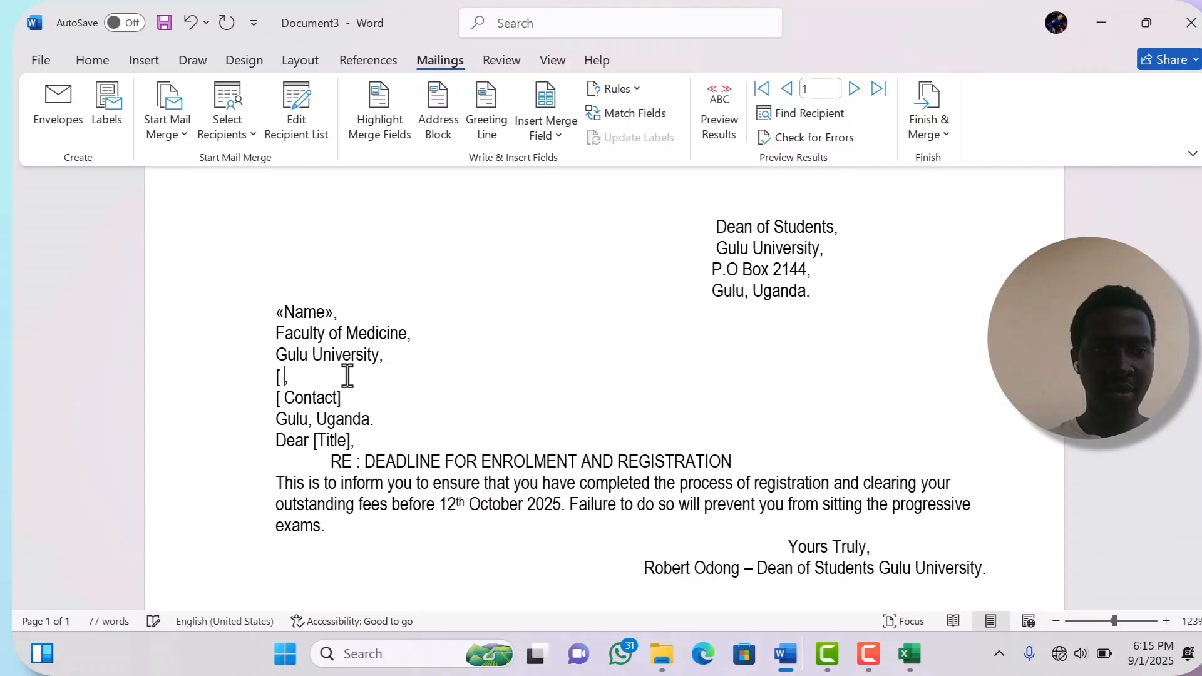
key(BackSpace)
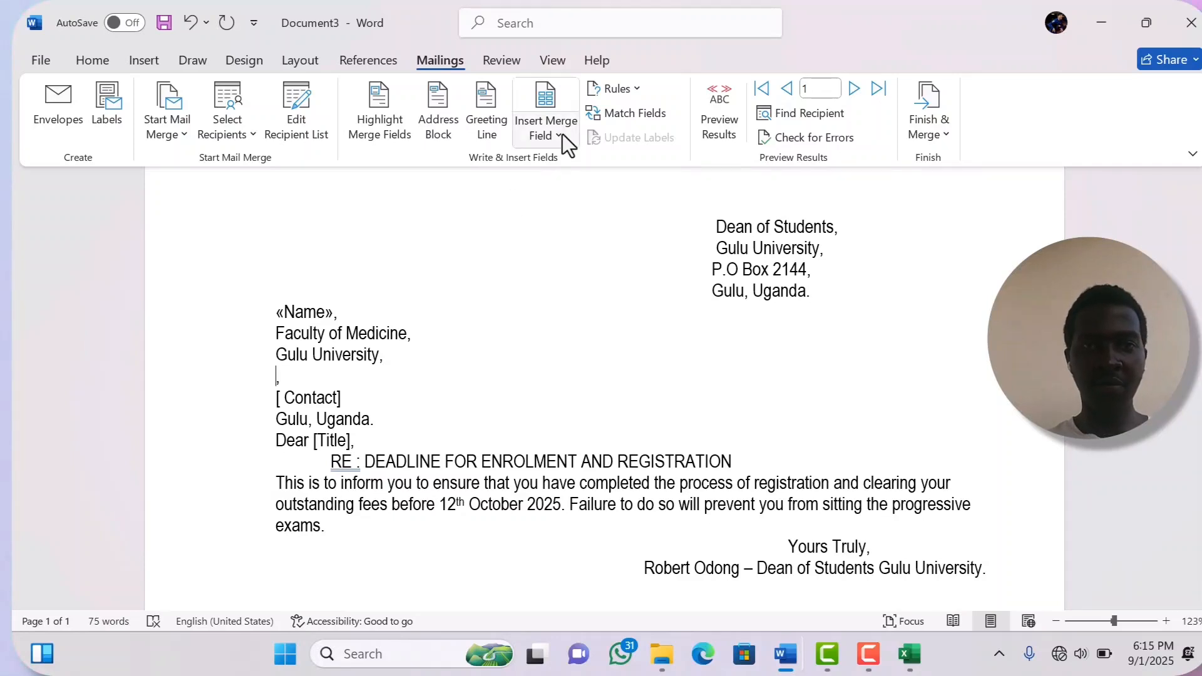
click(559, 134)
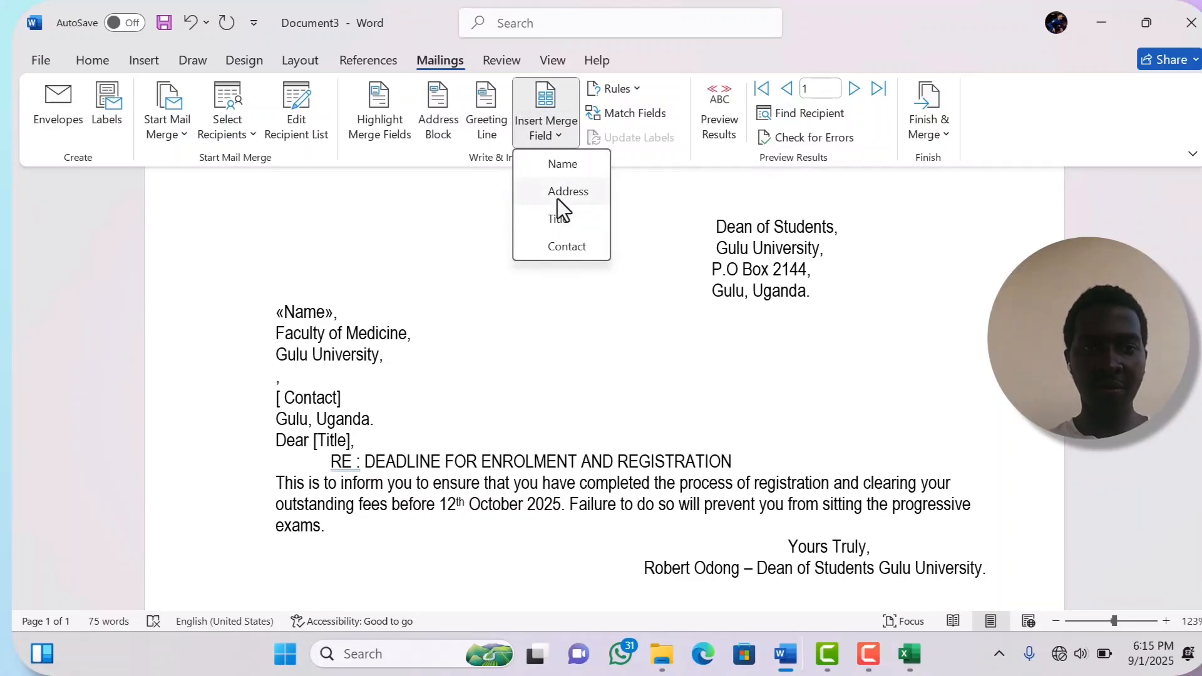
click(557, 198)
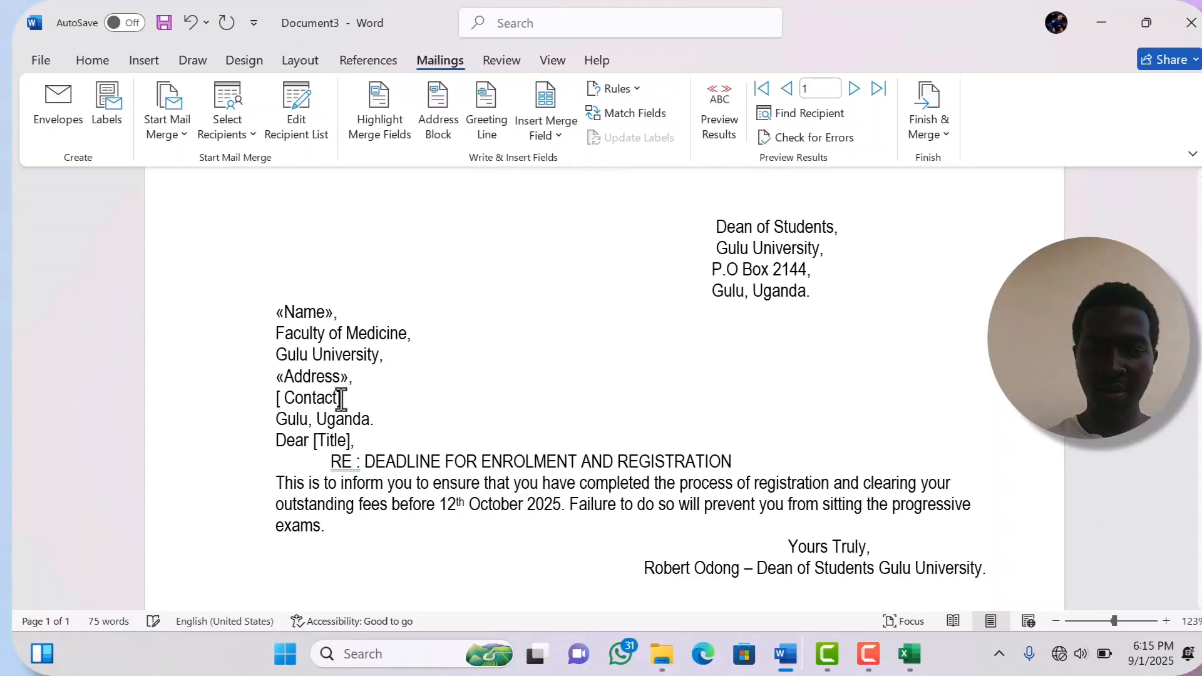
- Replace the Contact and Title placeholders with «Contact» and «Title» merge fields
key(BackSpace)
key(BackSpace)
key(BackSpace)
key(BackSpace)
key(BackSpace)
key(BackSpace)
key(BackSpace)
key(BackSpace)
key(BackSpace)
key(BackSpace)
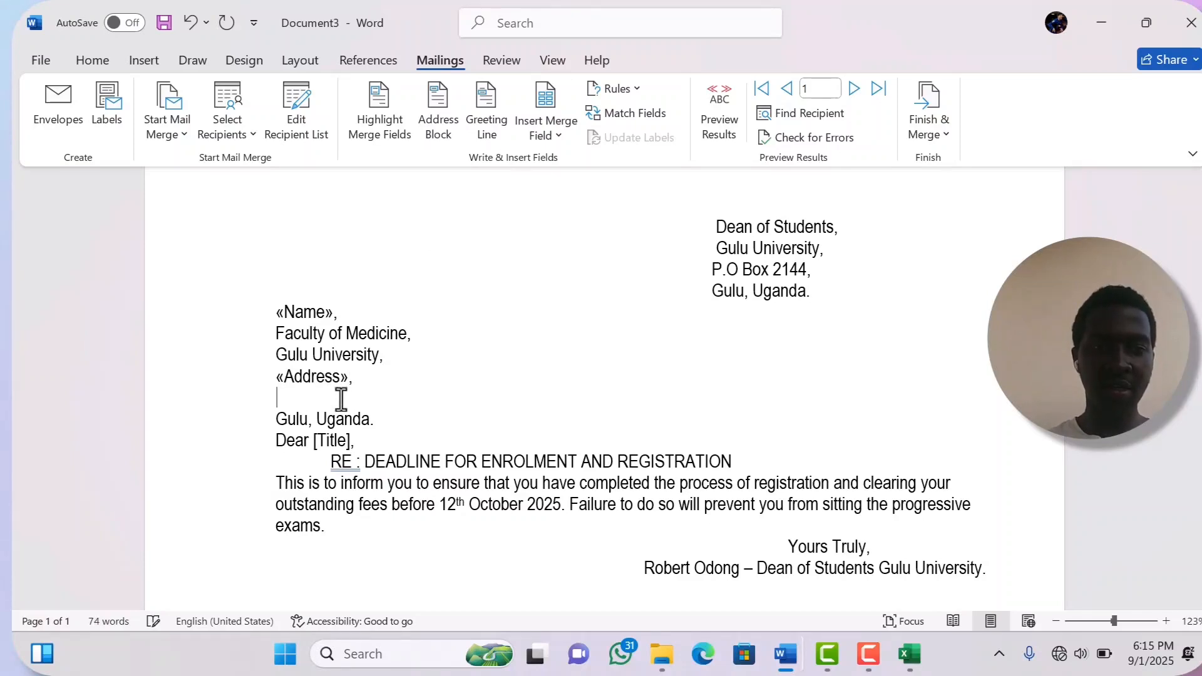
click(567, 135)
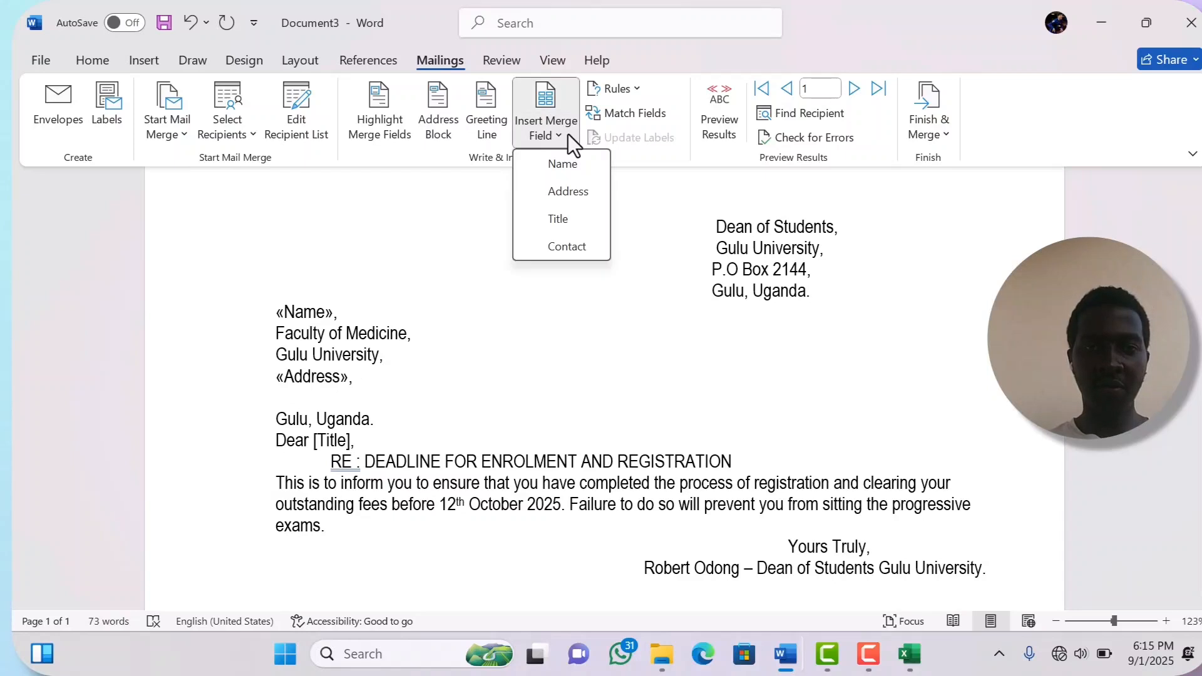
click(570, 243)
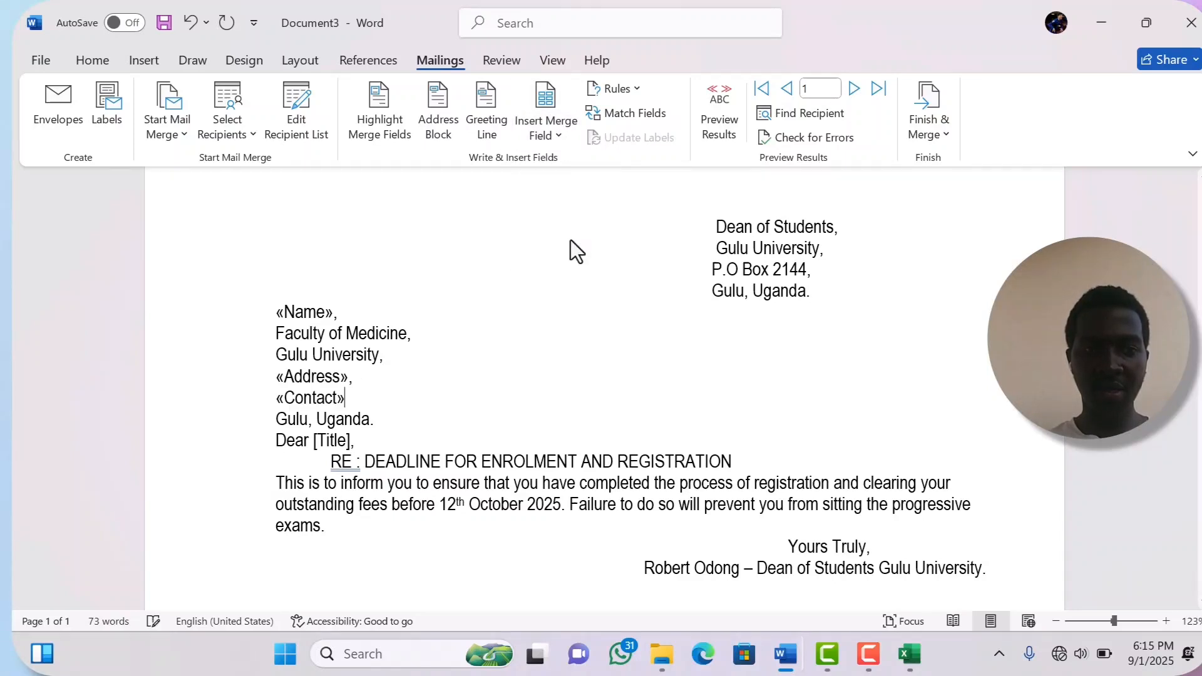
click(349, 442)
key(BackSpace)
key(BackSpace)
key(BackSpace)
key(BackSpace)
key(BackSpace)
key(BackSpace)
key(BackSpace)
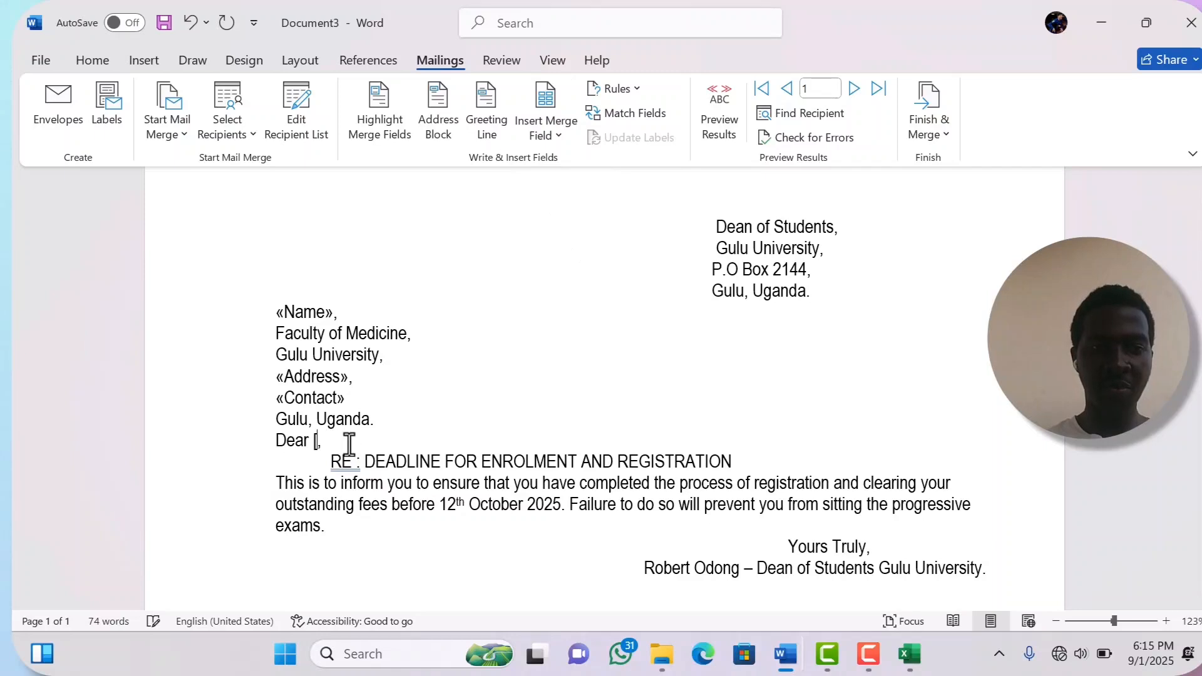
click(561, 130)
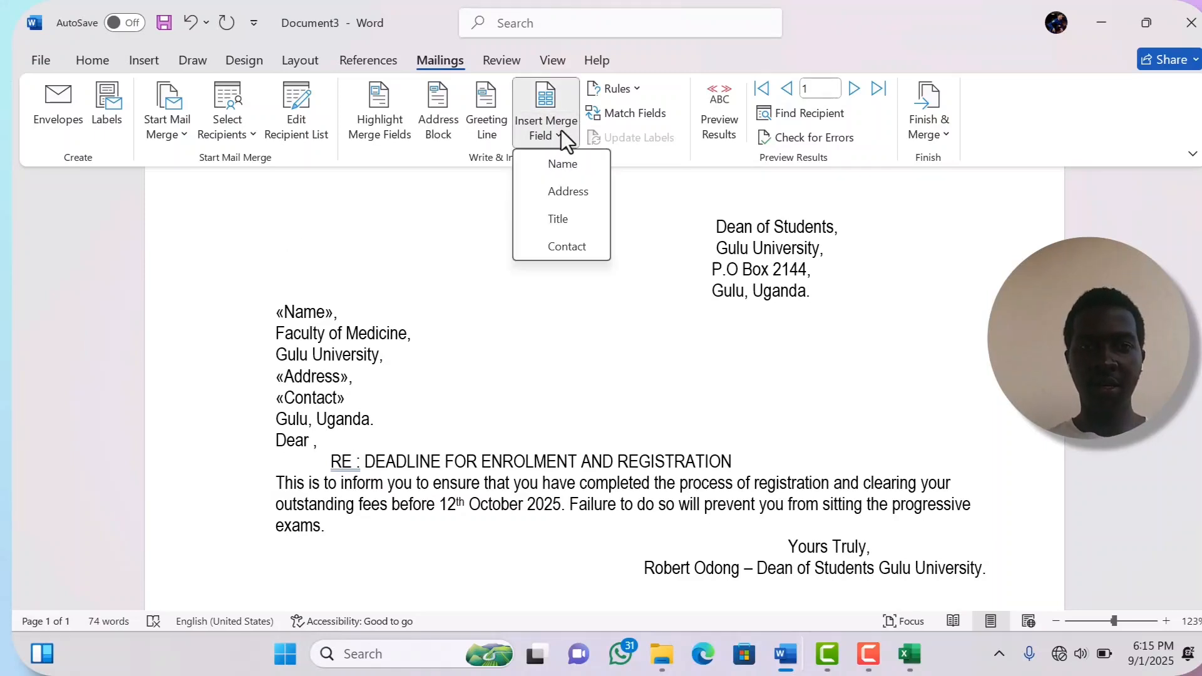
click(569, 220)
scroll(601, 388, down, 3)
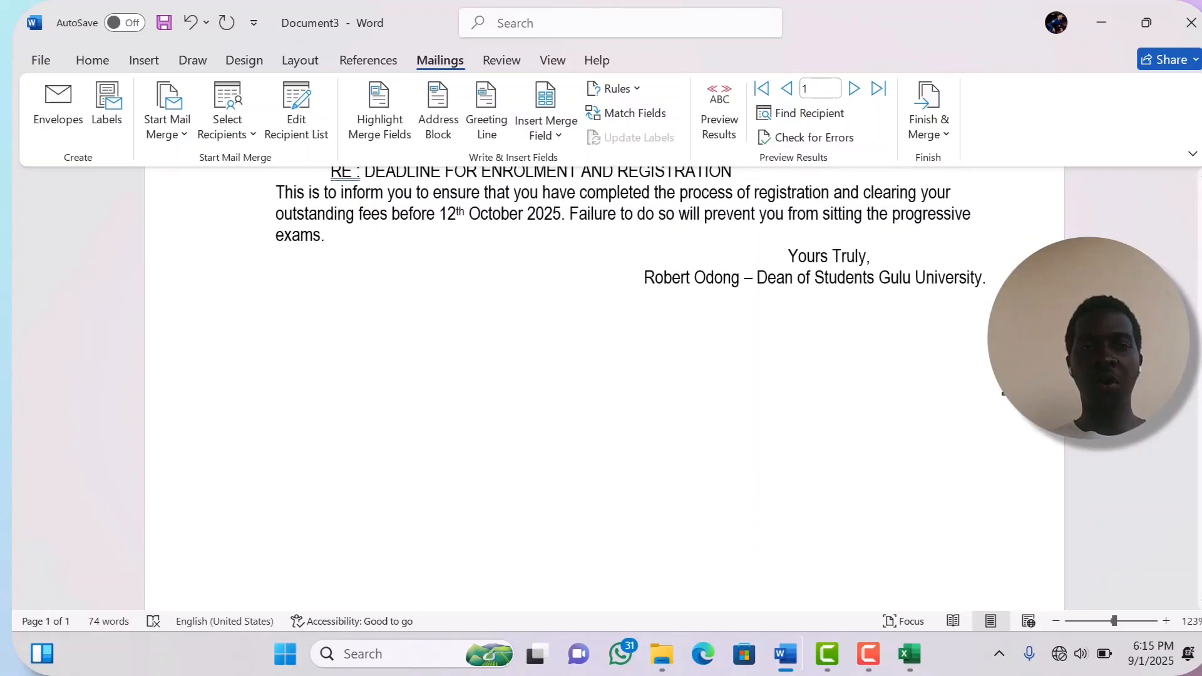
scroll(601, 388, up, 2)
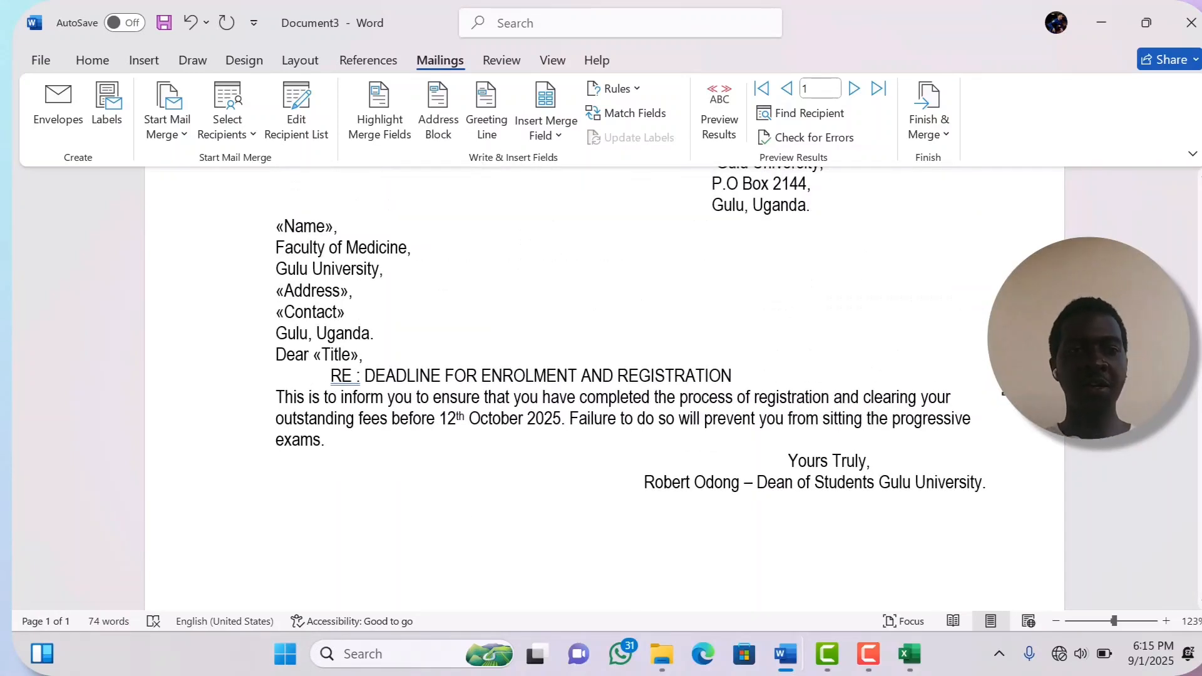
scroll(955, 367, up, 1)
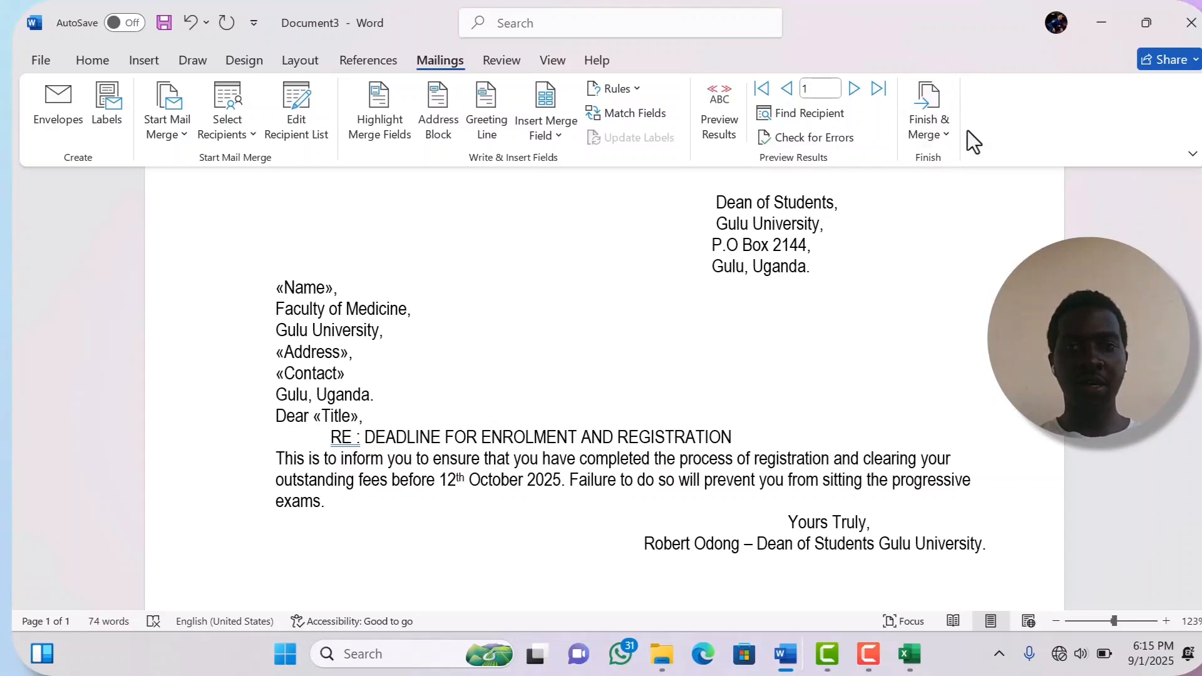
- Finish the merge as Edit Individual Documents with All records, creating Letters1
click(932, 135)
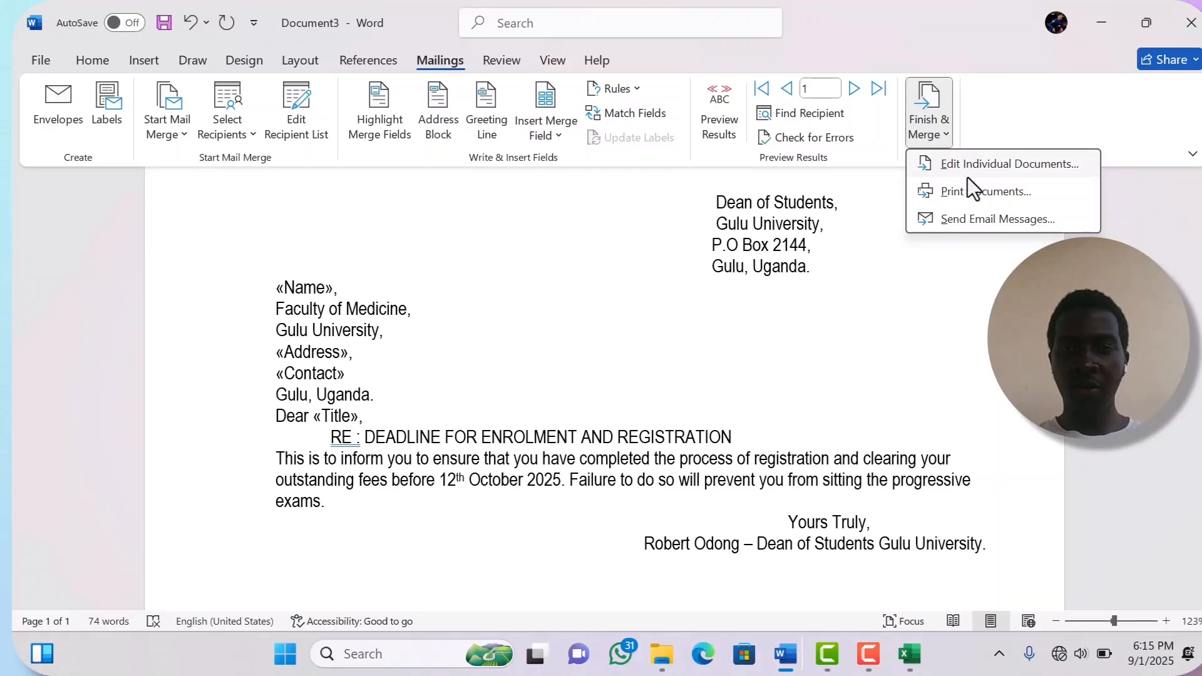
click(1039, 170)
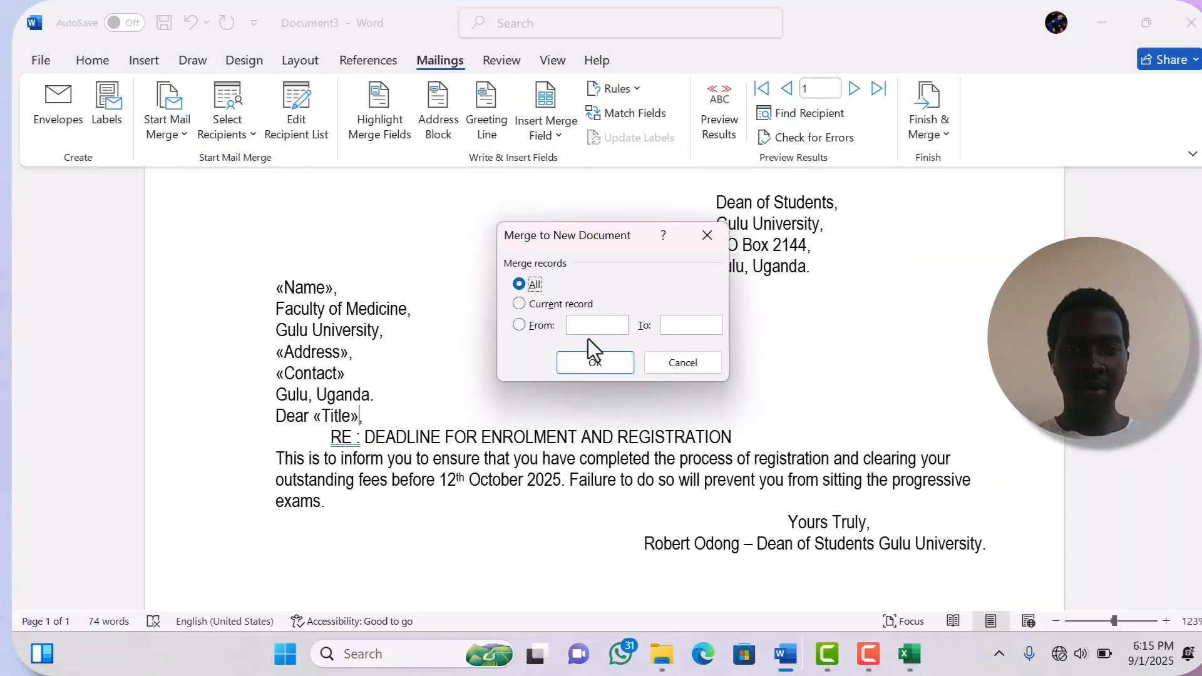
click(595, 363)
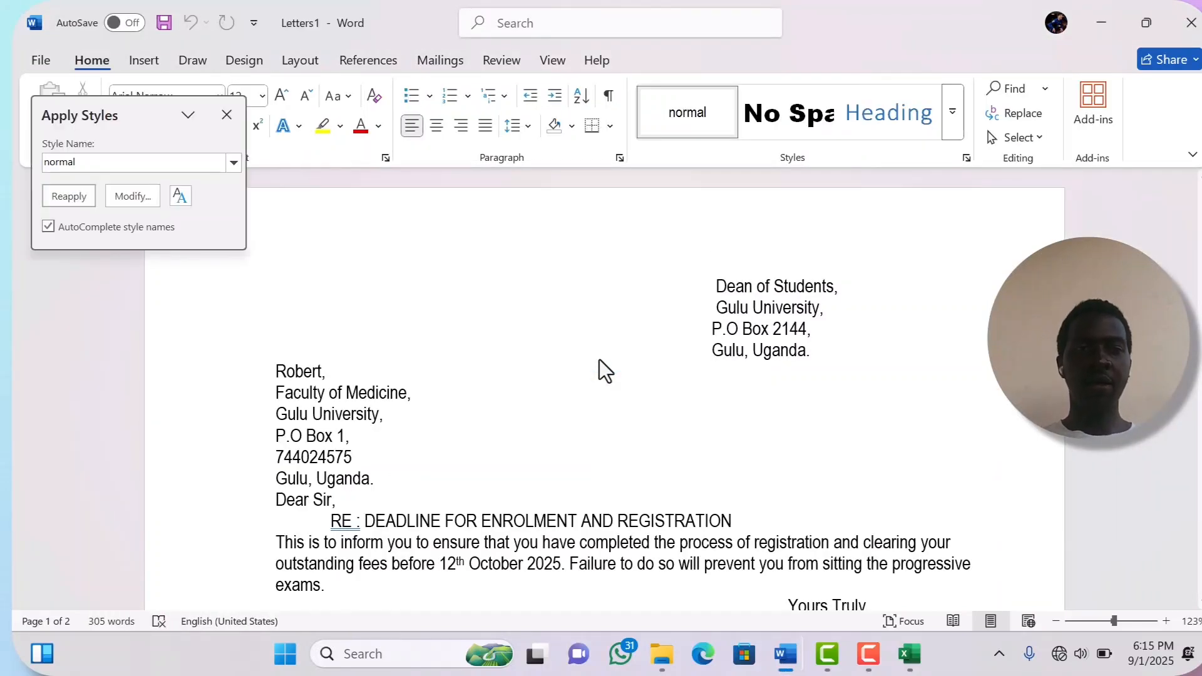
- Close the Apply Styles pane and scroll through the four merged letters in Letters1
click(232, 121)
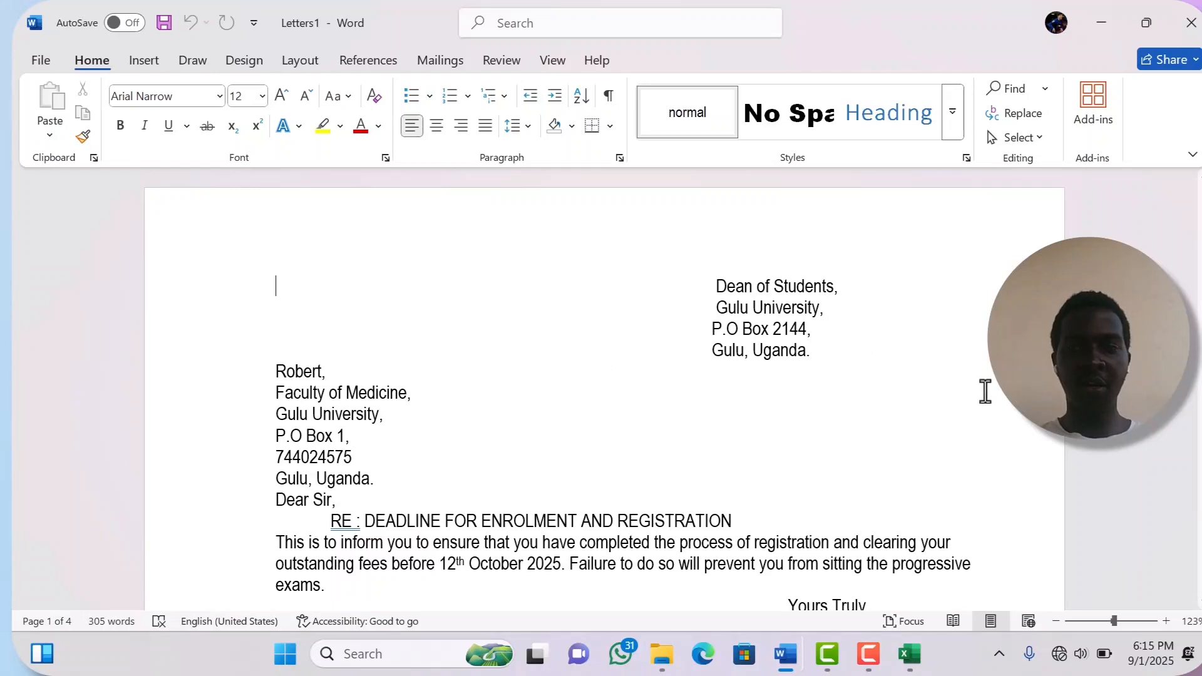
scroll(1020, 423, down, 1)
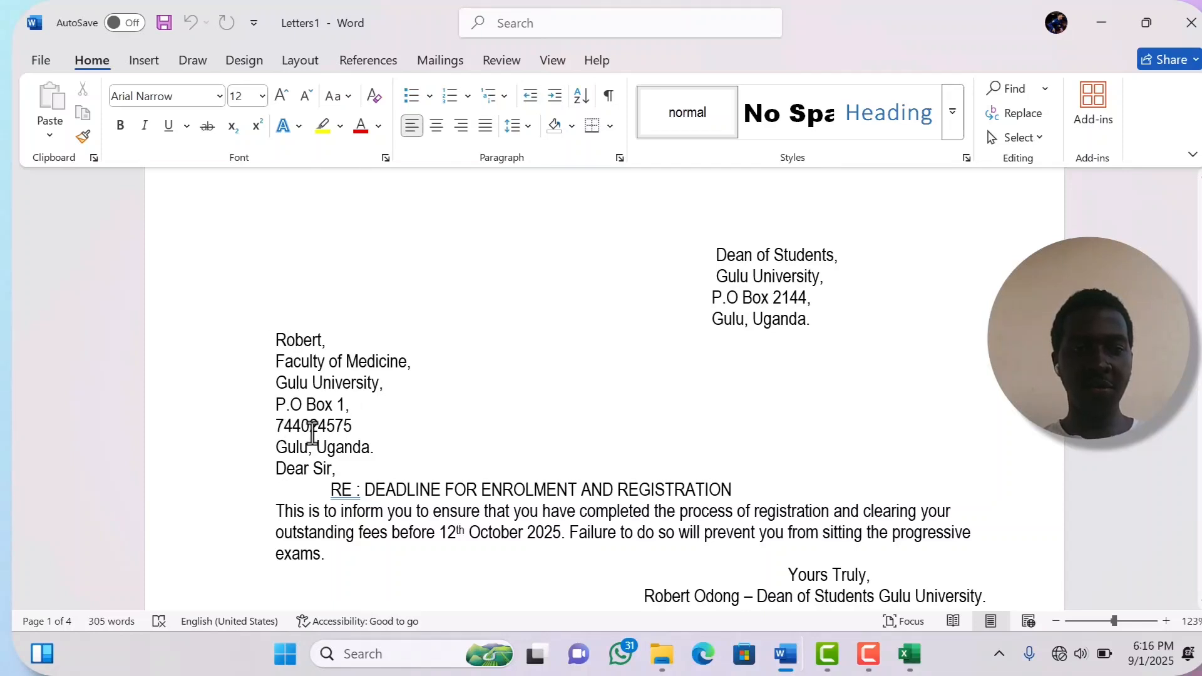
scroll(514, 533, down, 15)
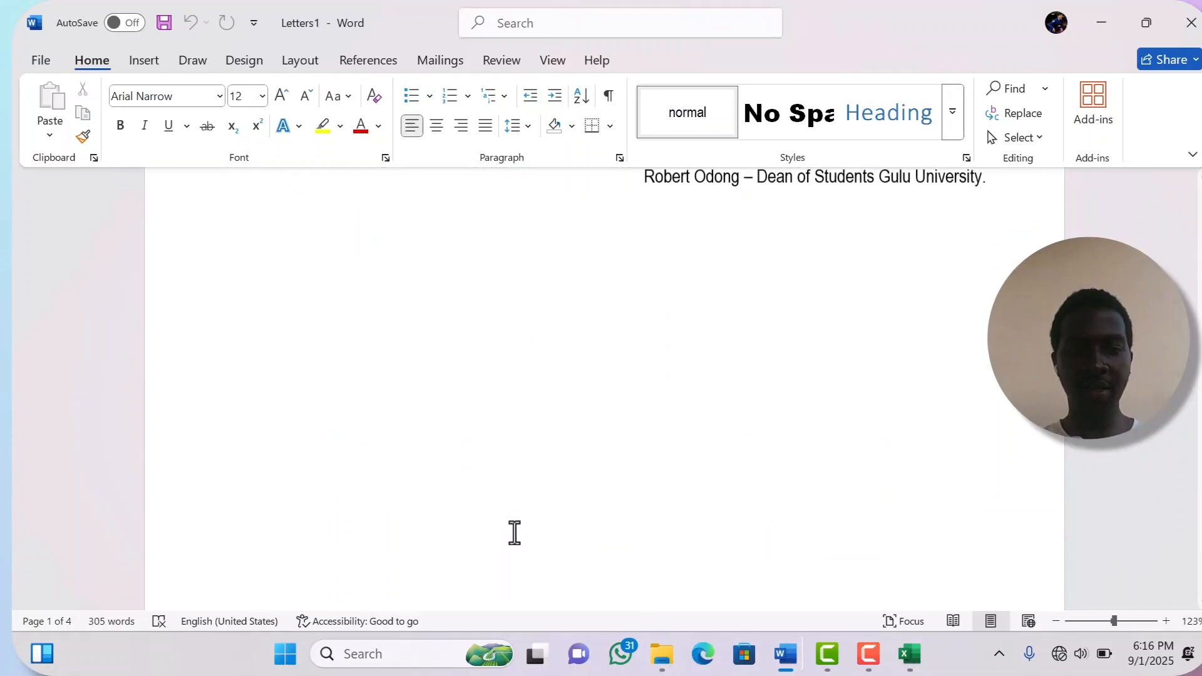
scroll(514, 533, down, 15)
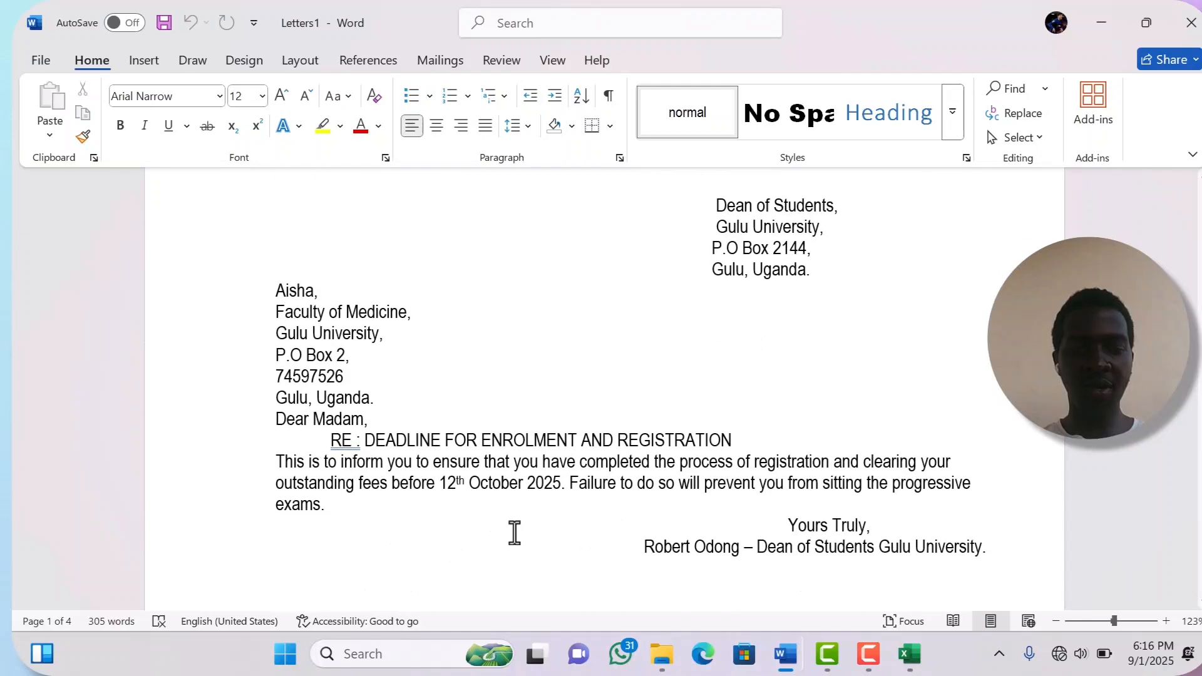
scroll(514, 534, down, 20)
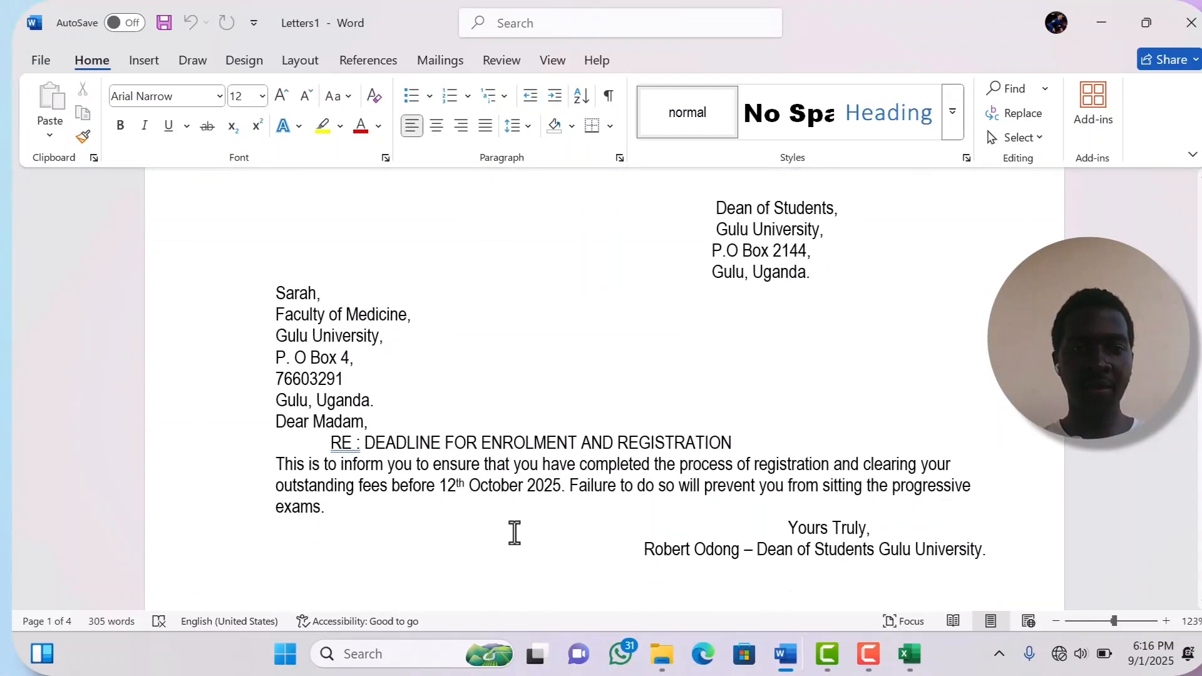
scroll(514, 533, down, 10)
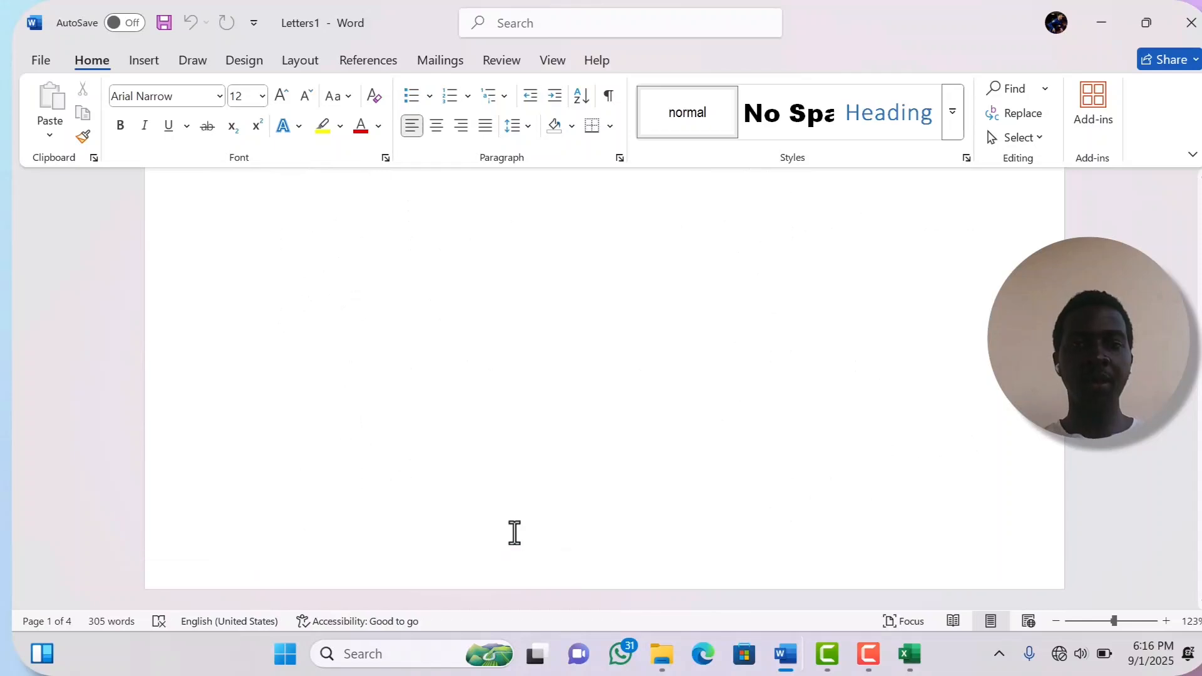
scroll(514, 533, up, 12)
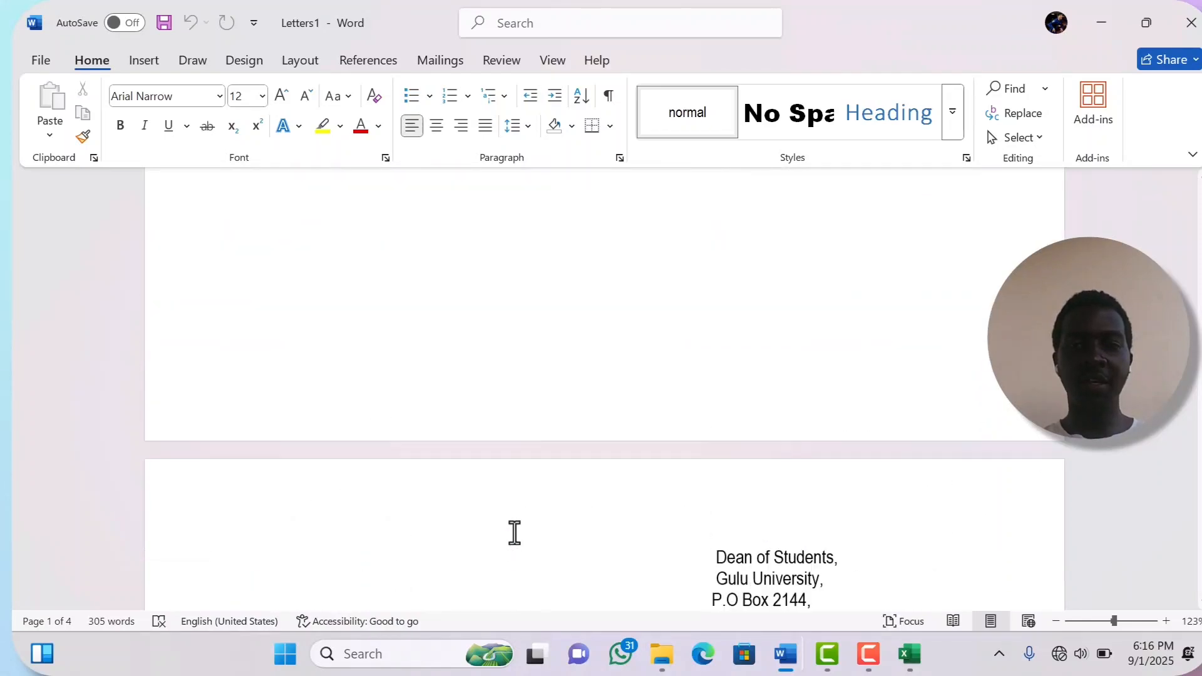
scroll(514, 534, up, 3)
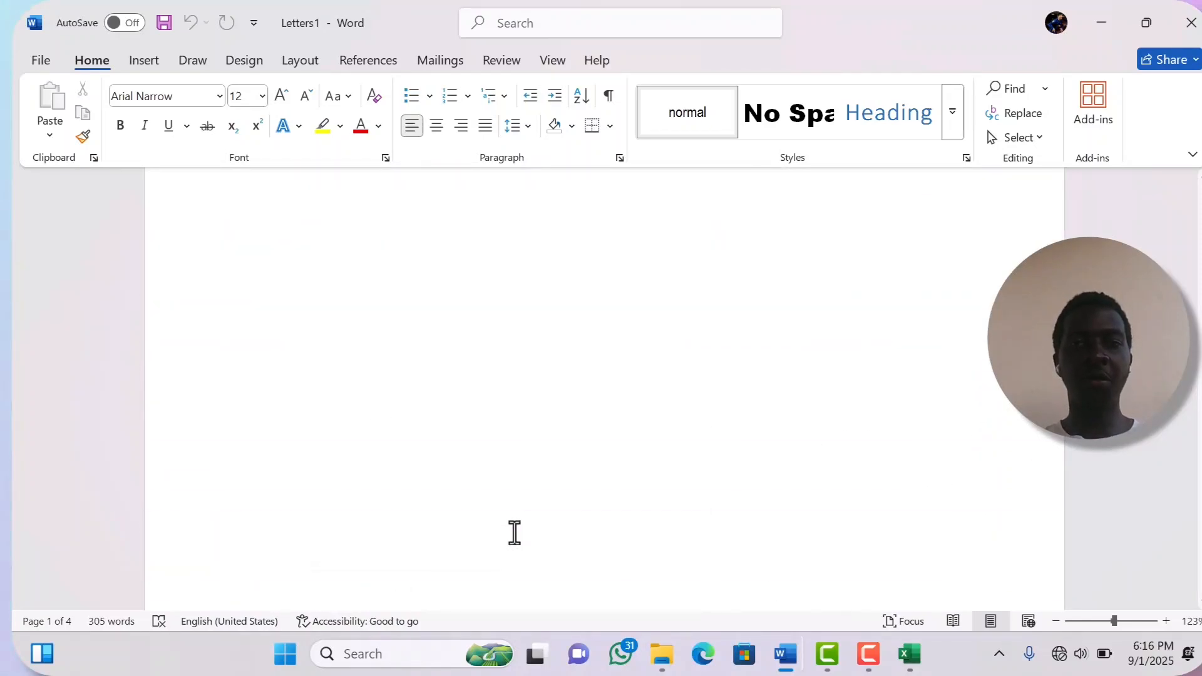
scroll(514, 533, down, 3)
scroll(514, 533, up, 8)
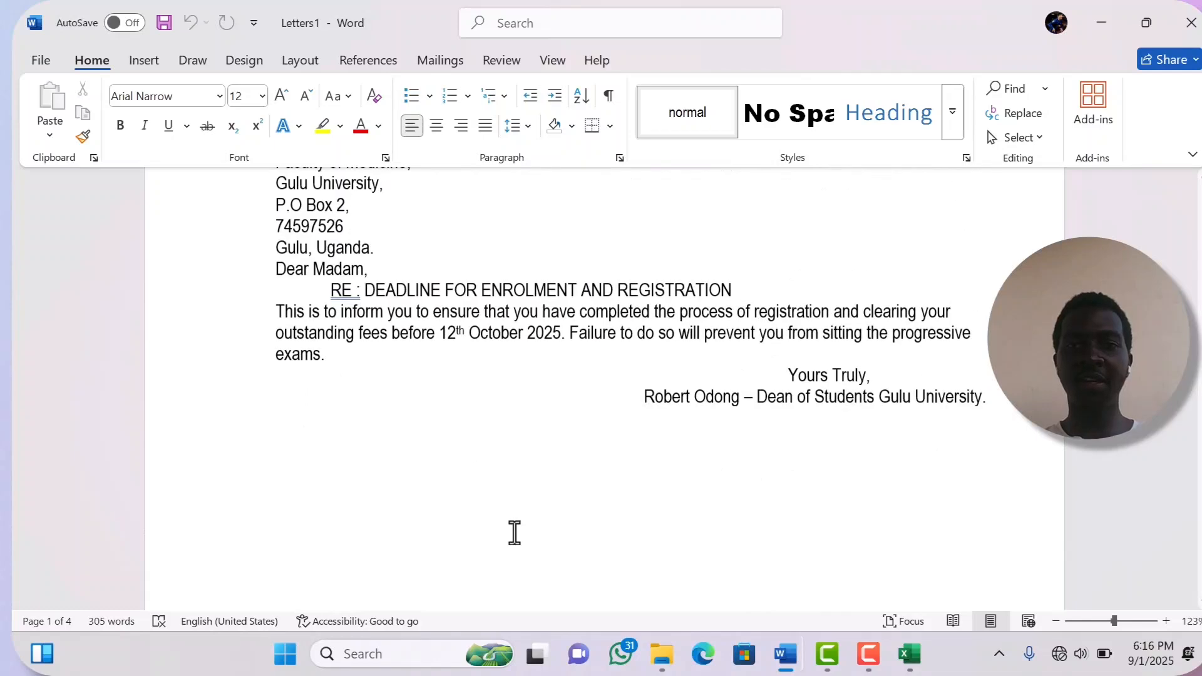
scroll(514, 533, down, 6)
scroll(514, 533, up, 2)
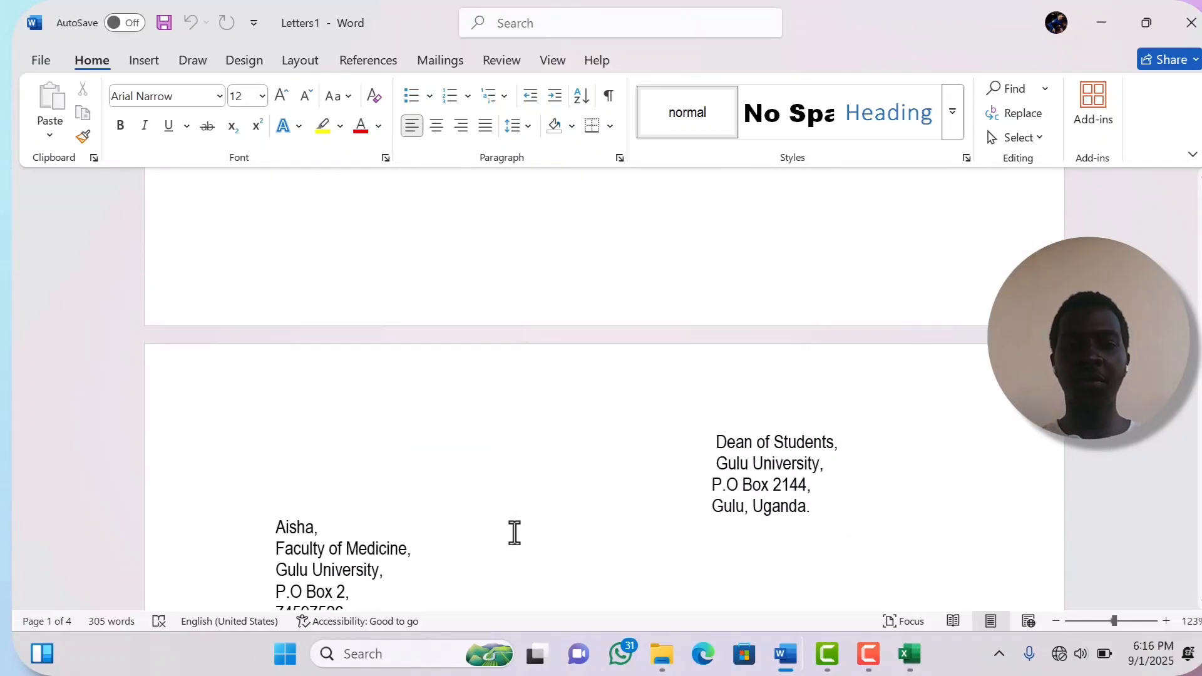